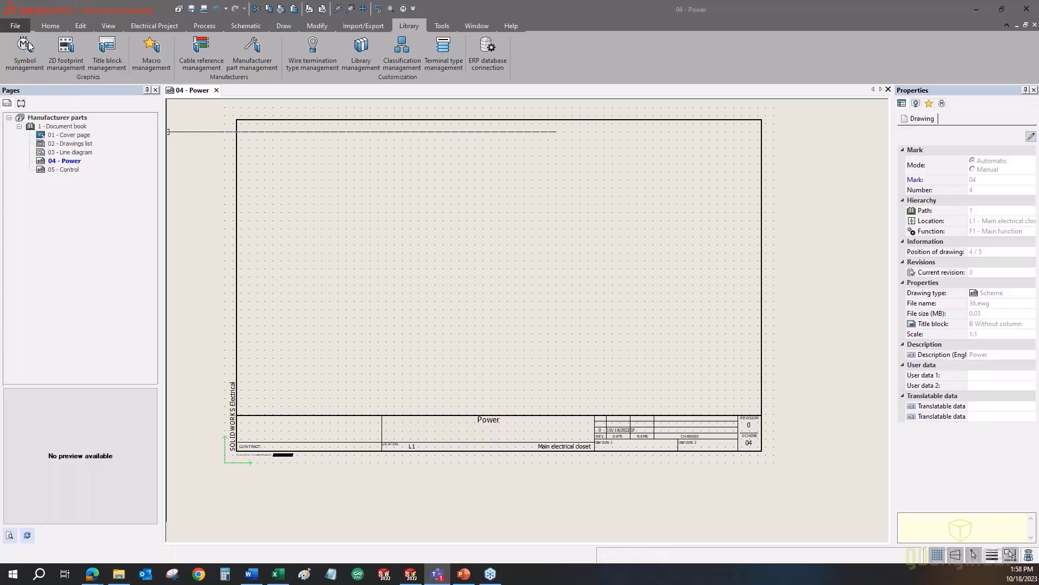
# - Start inserting a library symbol on the 04 - Power drawing from the Schematic tab
pyautogui.click(409, 27)
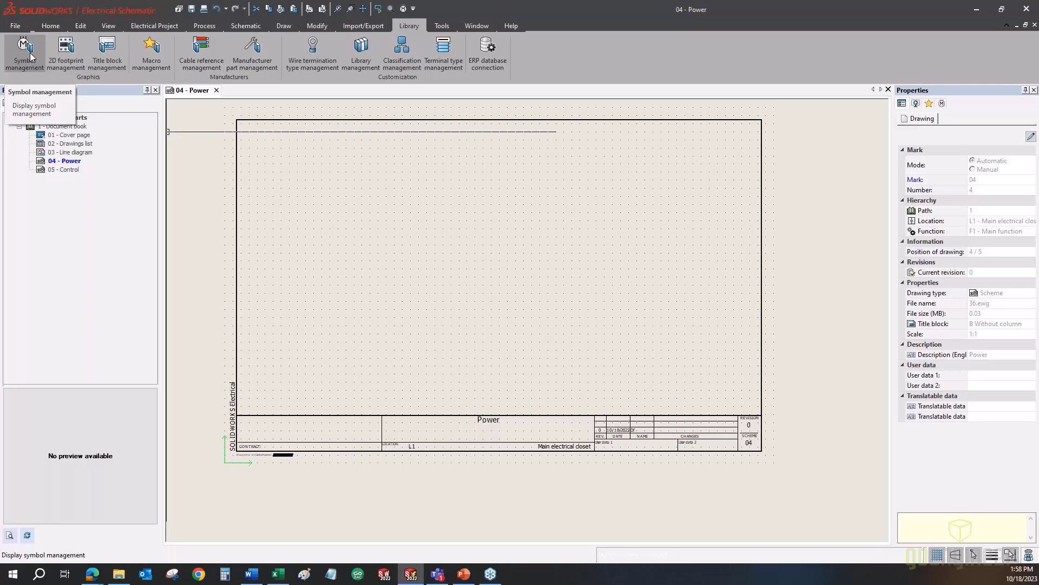
pyautogui.click(249, 28)
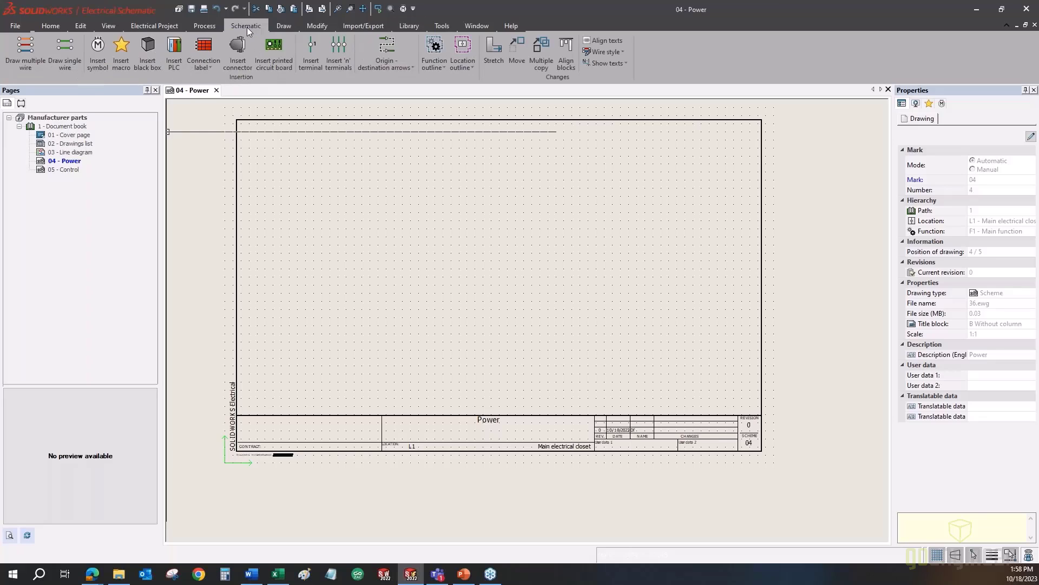
pyautogui.click(103, 66)
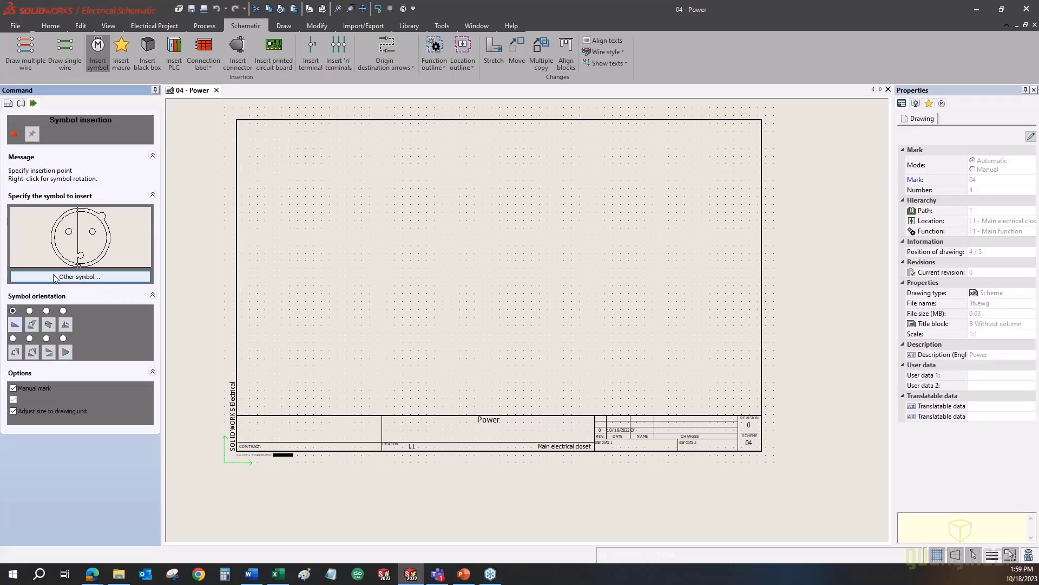
# - Filter the Connectors symbols by title 'xl' and select XLR Connector 3POS MALE
pyautogui.click(107, 280)
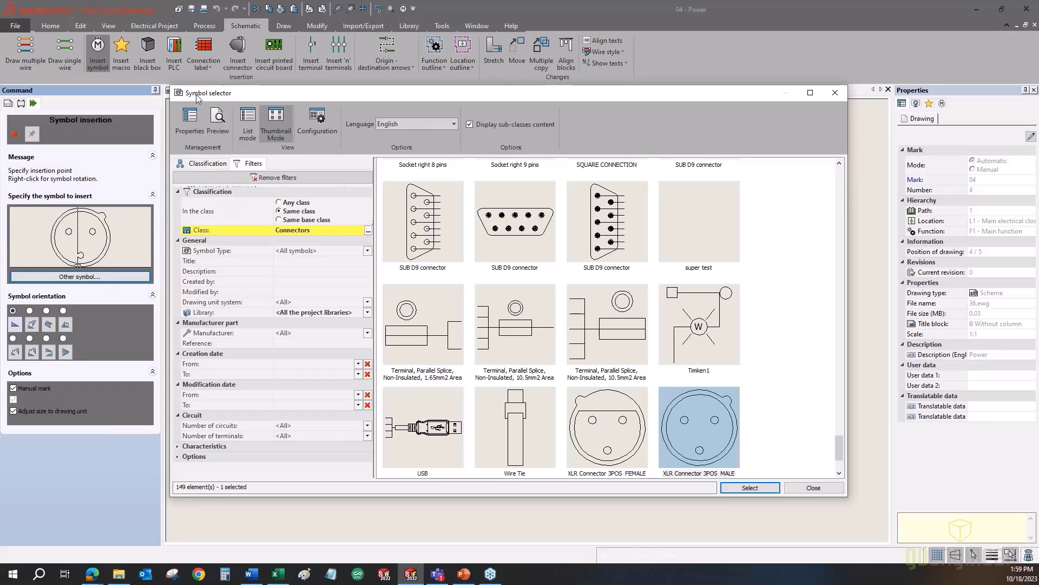
pyautogui.moveTo(196, 95)
pyautogui.mouseDown()
pyautogui.moveTo(199, 108)
pyautogui.moveTo(205, 99)
pyautogui.mouseUp()
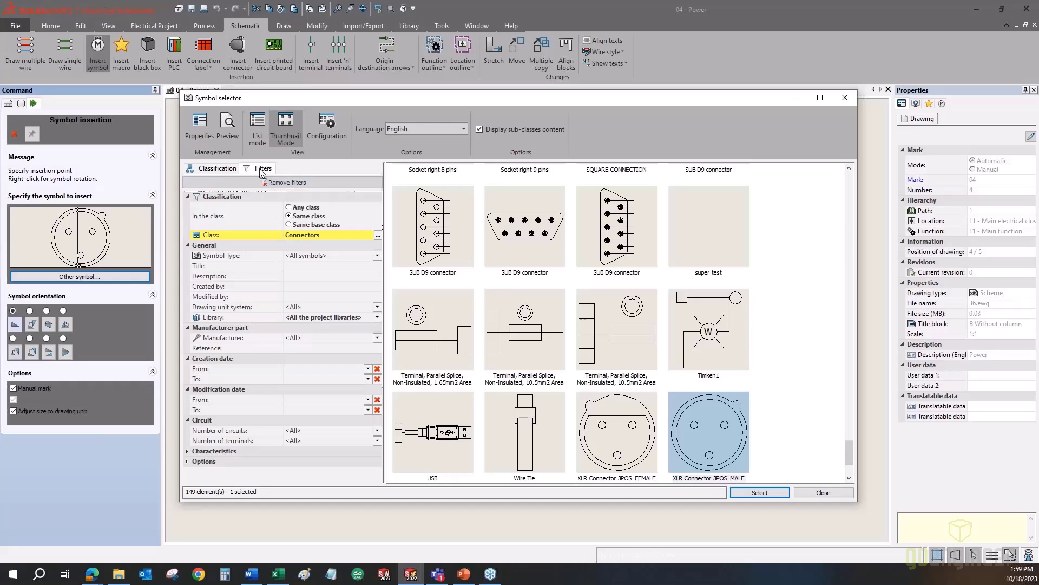
pyautogui.click(216, 169)
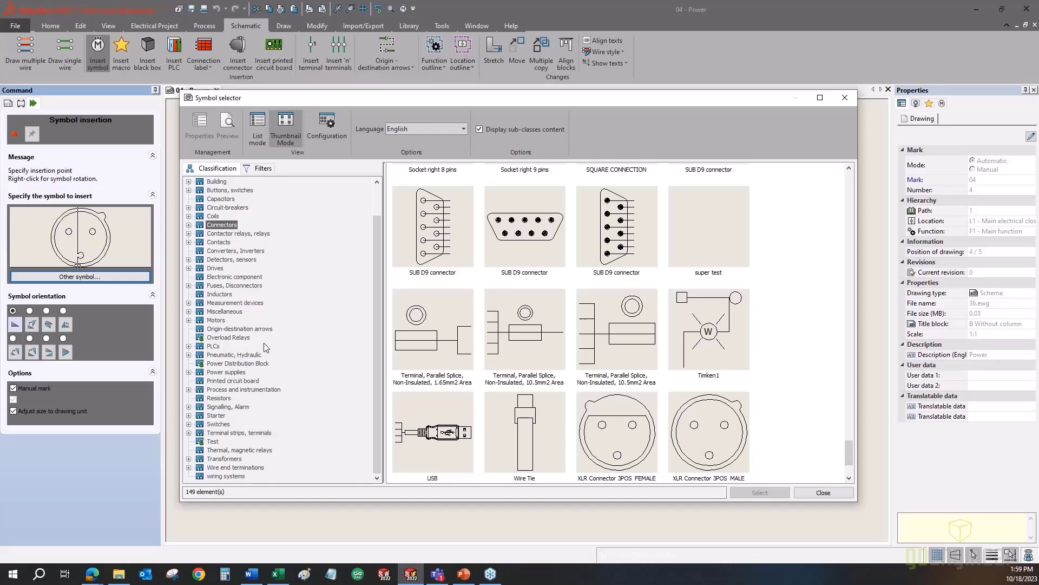
pyautogui.click(263, 169)
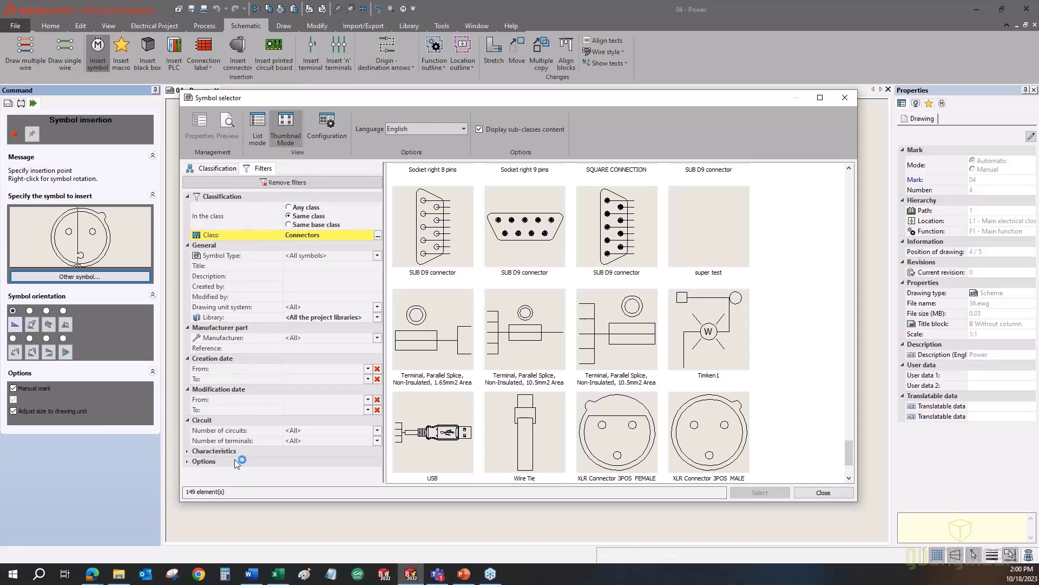
pyautogui.click(319, 266)
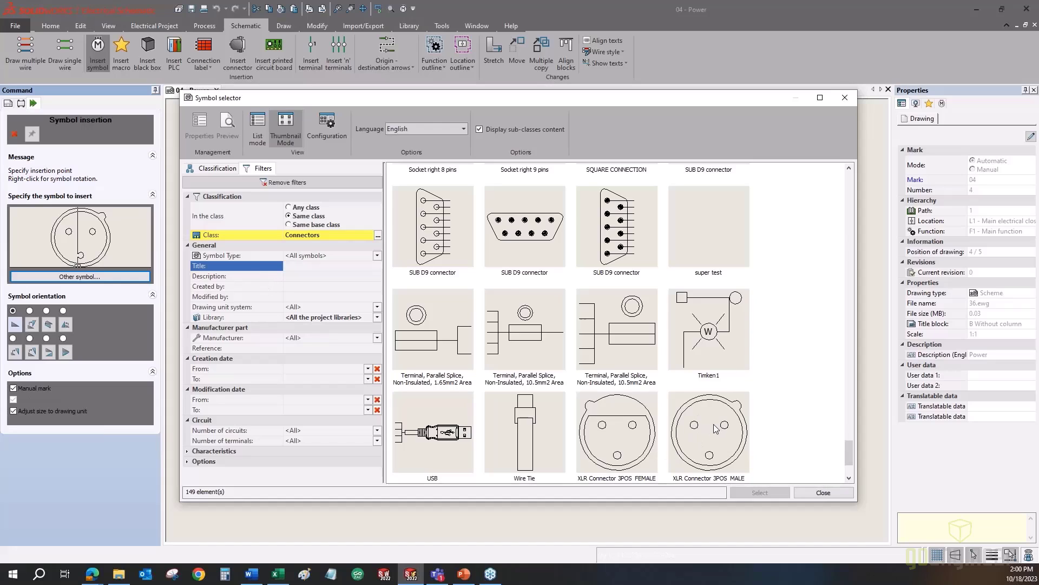
pyautogui.write('x')
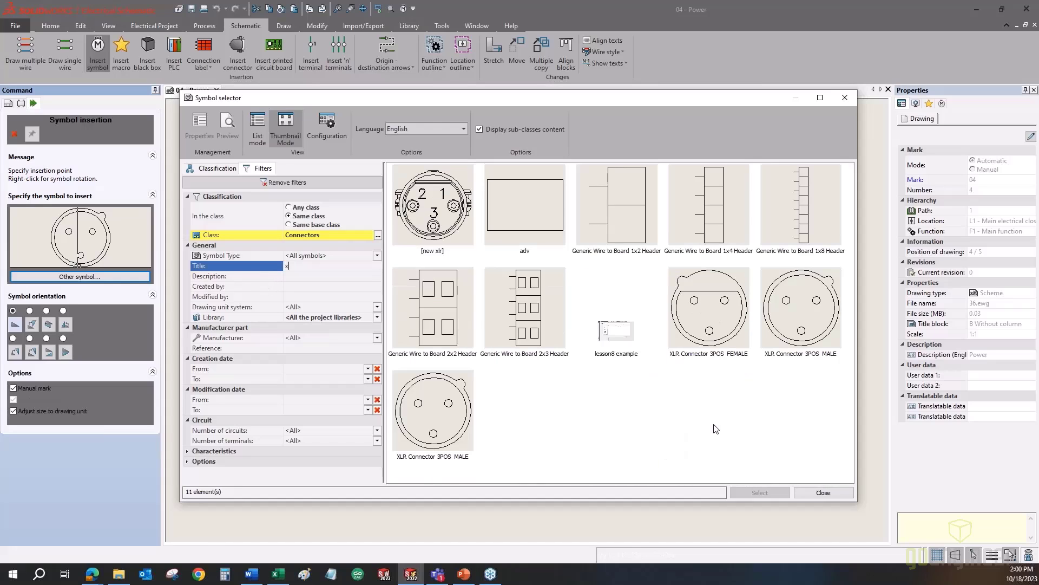
pyautogui.write('lr')
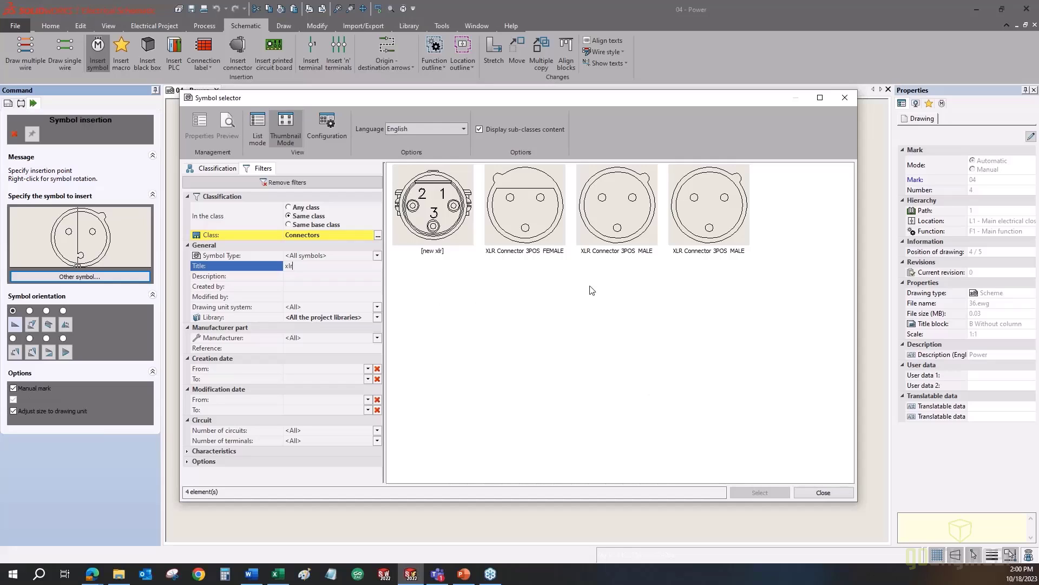
pyautogui.click(616, 226)
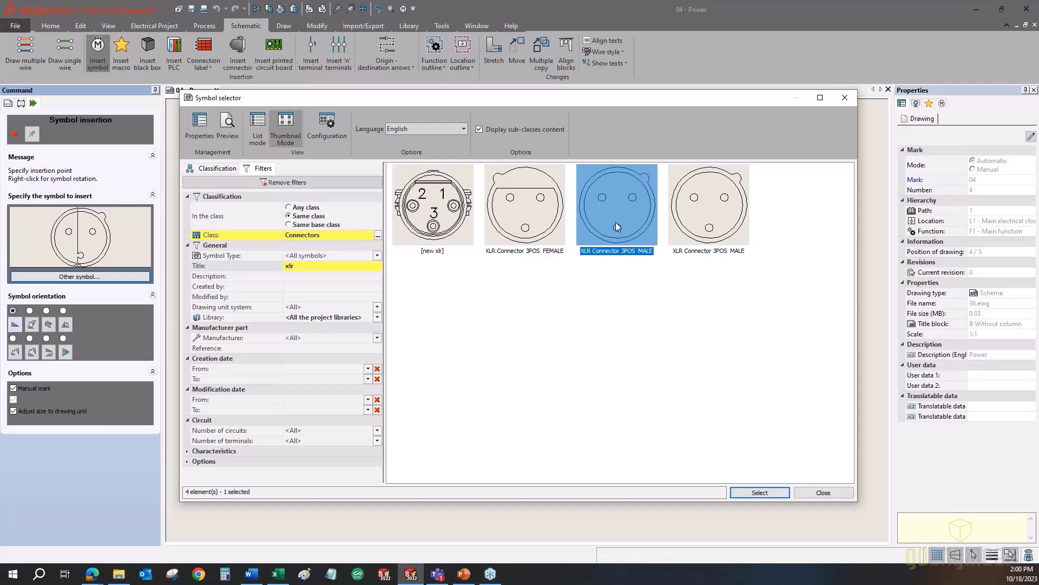
# - Place the XLR Connector 3POS MALE symbol on the Power drawing as new component XLR1
pyautogui.doubleClick(616, 222)
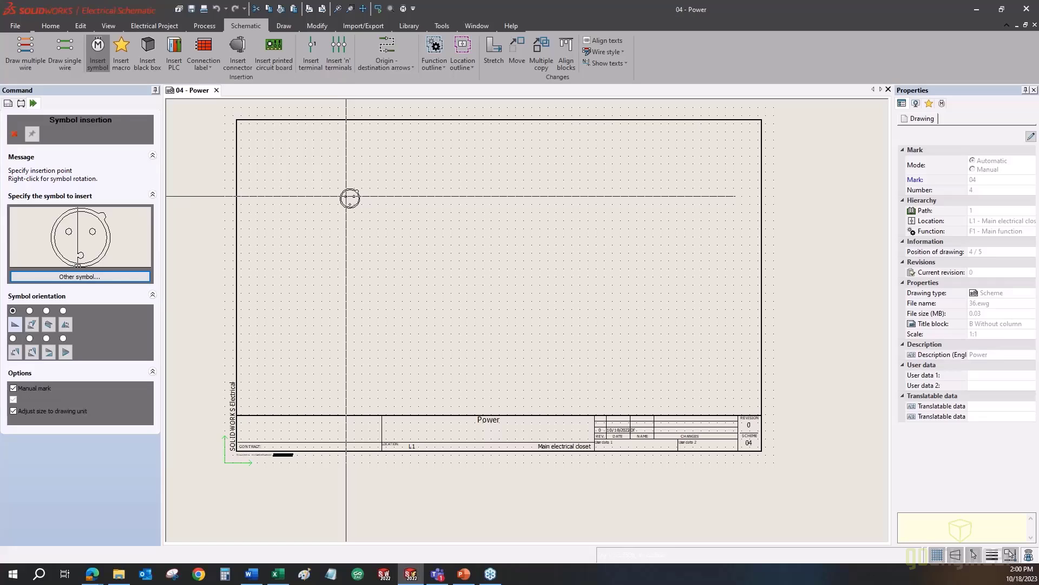
pyautogui.click(346, 196)
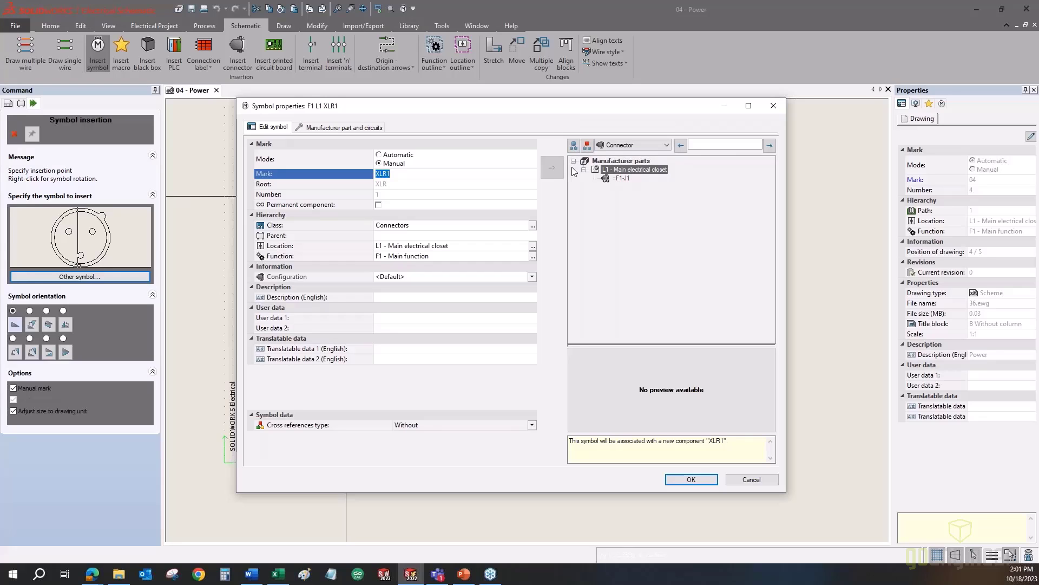
# - Keep Connector as the type and link the symbol to existing connector =F1-J1
pyautogui.click(629, 149)
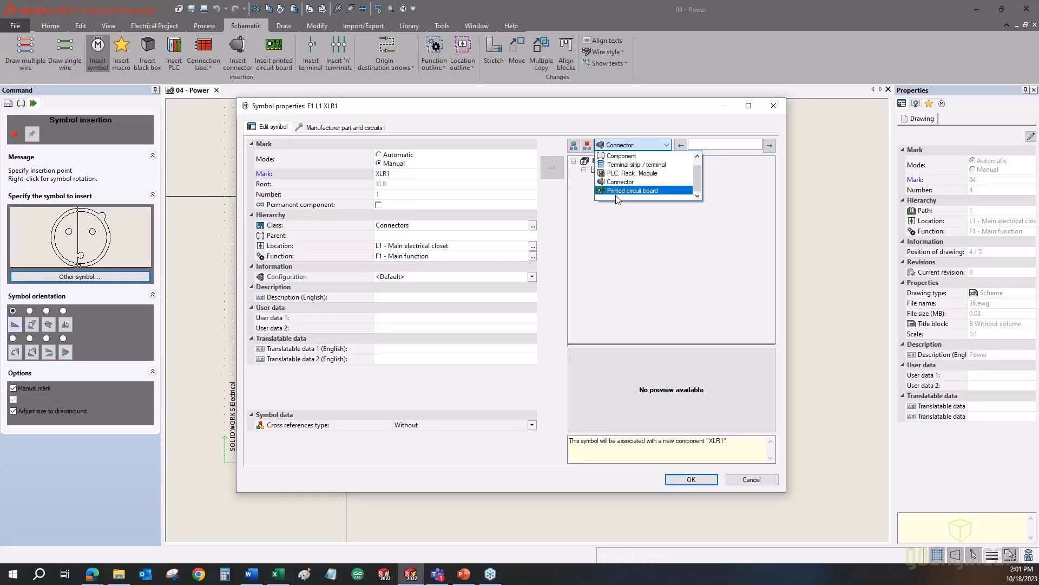
pyautogui.click(621, 181)
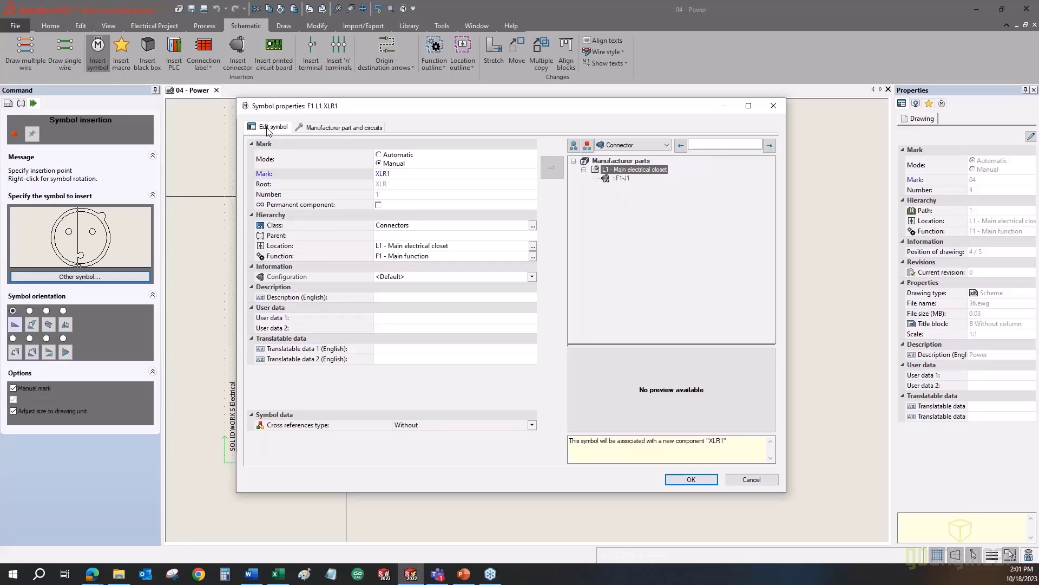
pyautogui.click(621, 179)
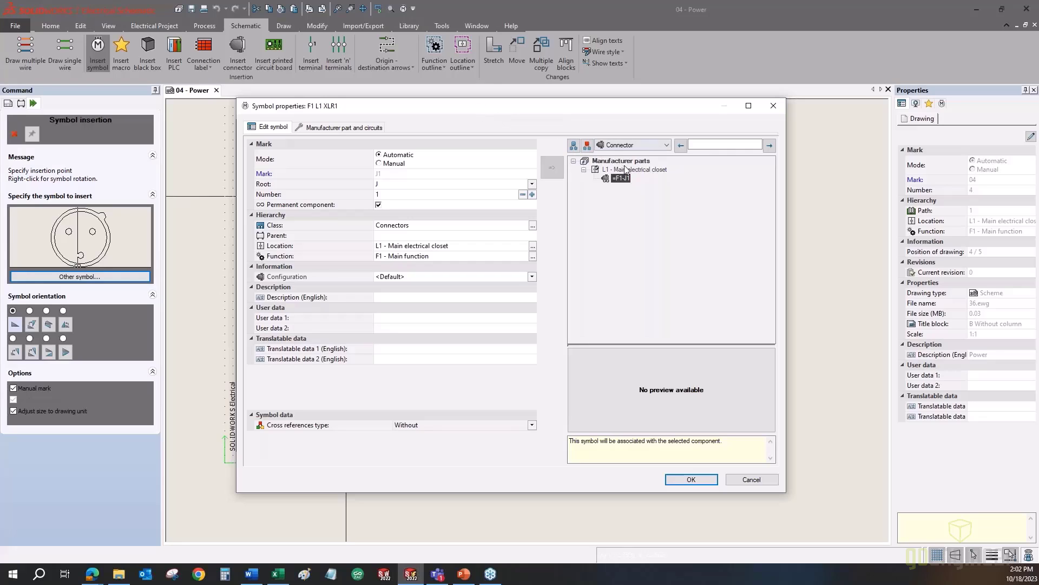
# - Delete the TE Connectivity and Siemens manufacturer parts from the connector
pyautogui.click(340, 129)
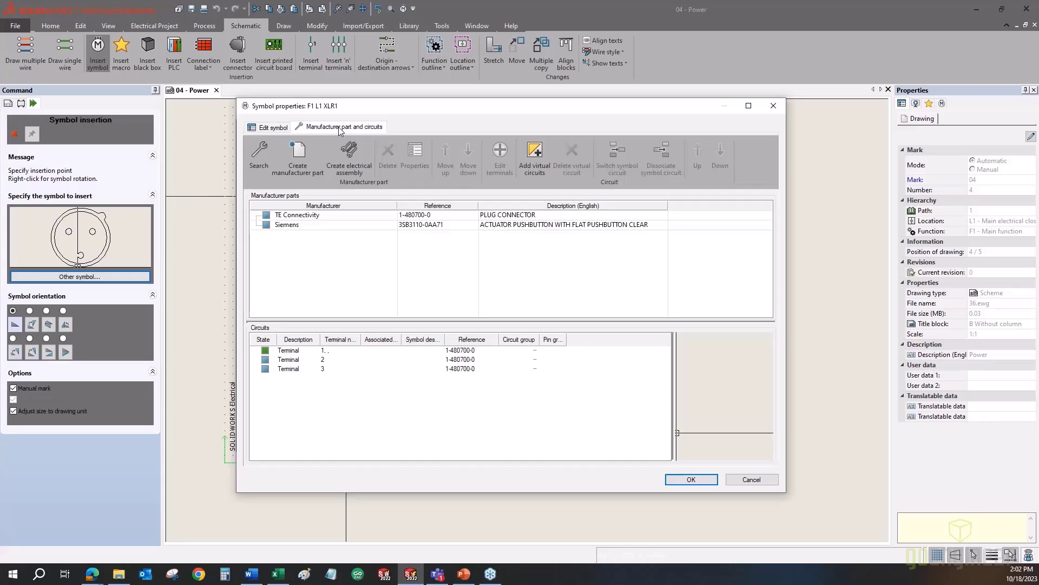
pyautogui.click(336, 216)
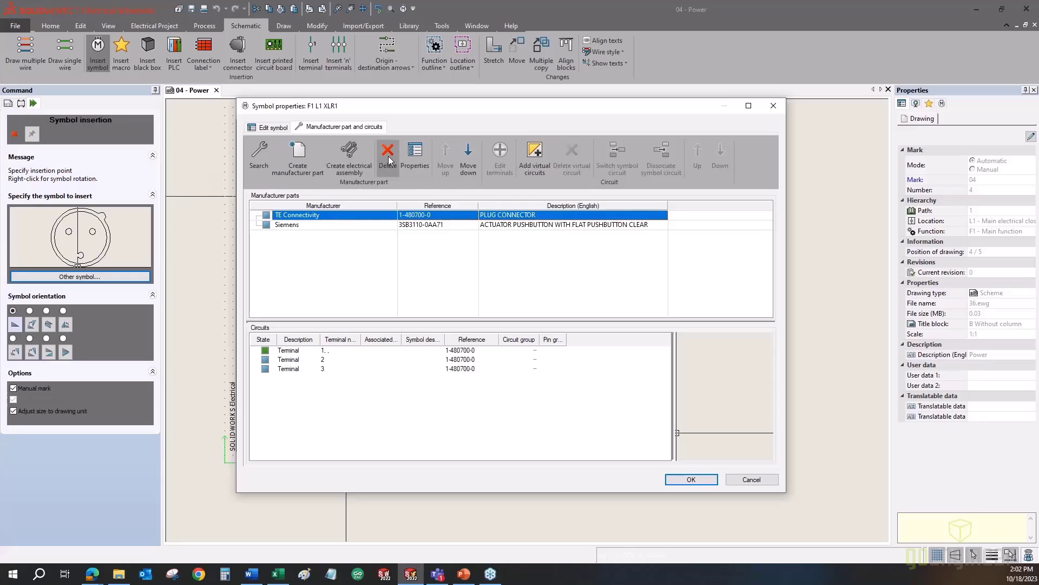
pyautogui.press('Delete')
pyautogui.click(331, 216)
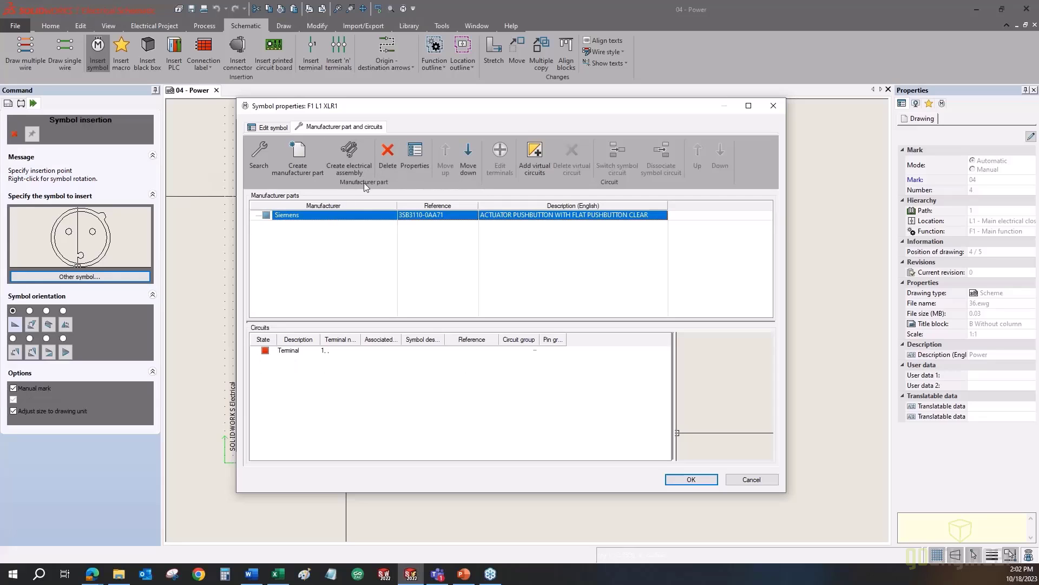
pyautogui.click(388, 163)
pyautogui.click(270, 128)
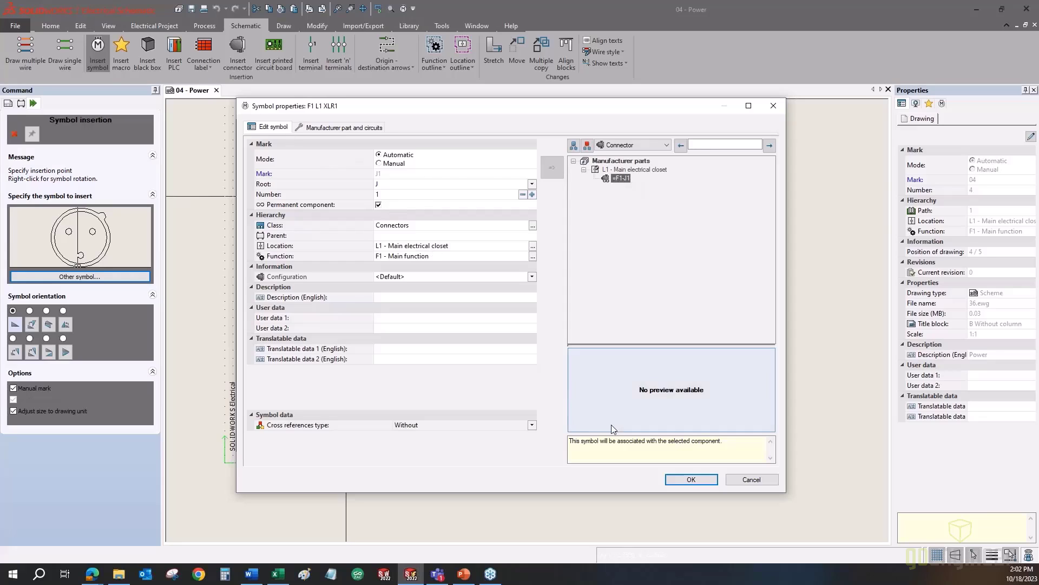
pyautogui.click(328, 129)
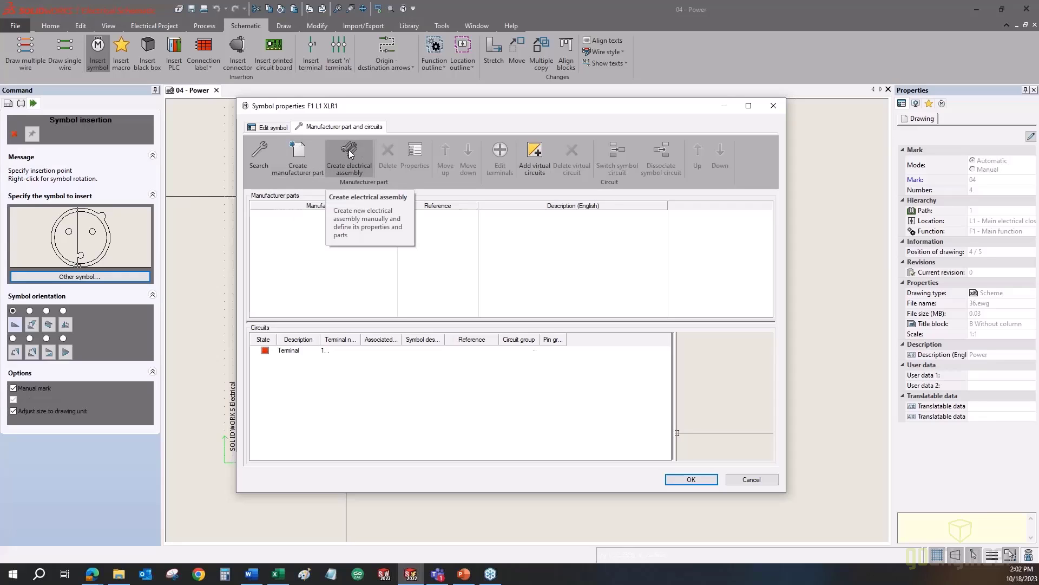
# - Open the manufacturer part catalogue and remove its filters to list all 141784 parts
pyautogui.click(265, 161)
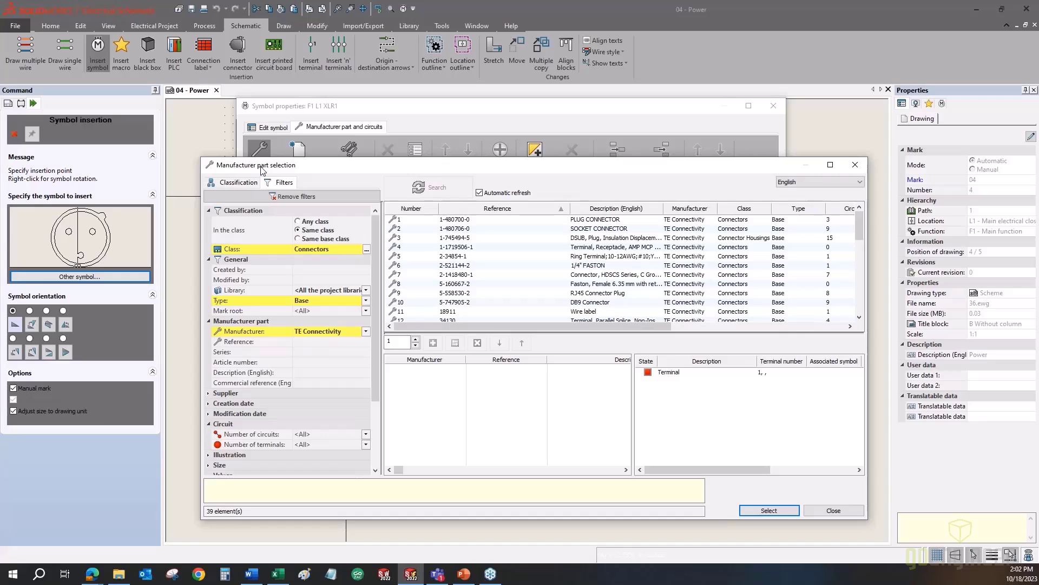
pyautogui.click(238, 182)
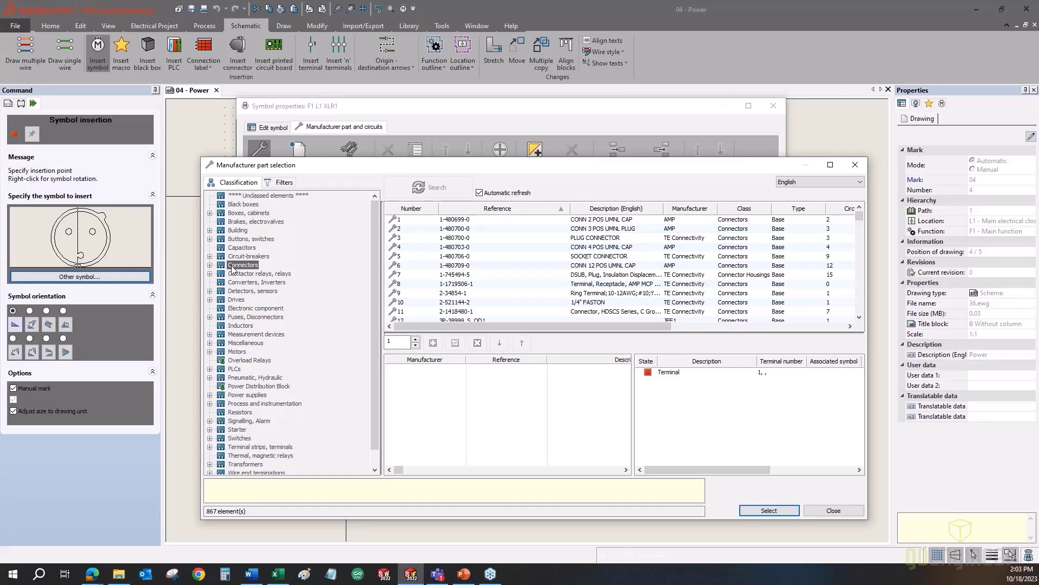
pyautogui.click(281, 182)
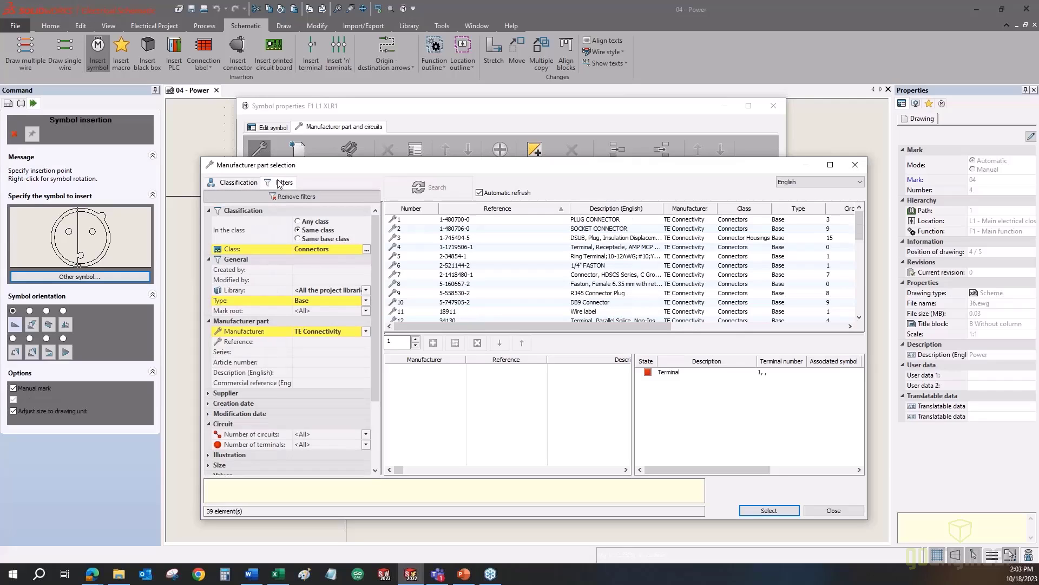
pyautogui.click(317, 197)
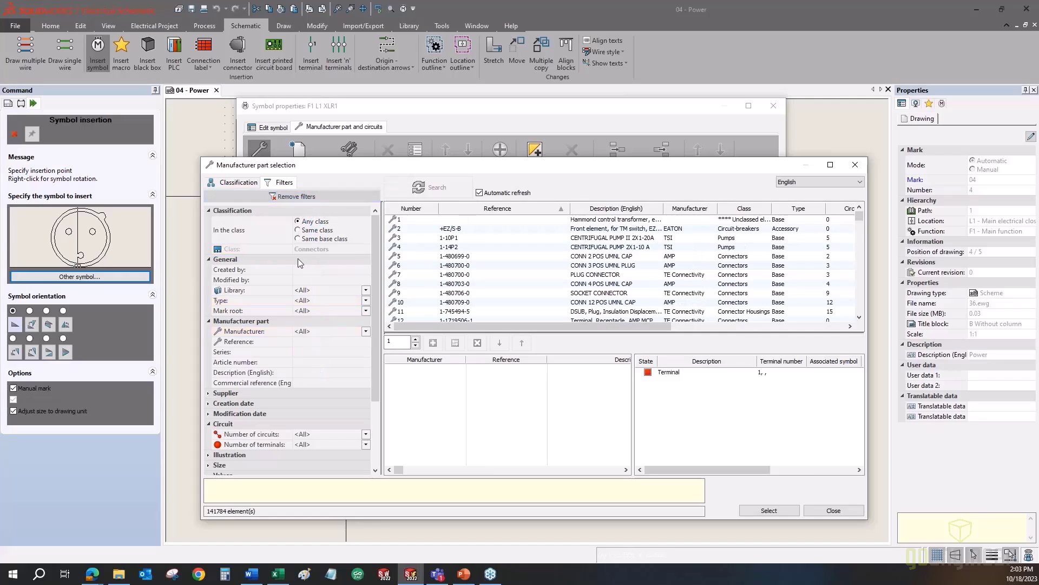
# - Filter parts by reference and assign Seismic SAPT12M XLR Plug 3POS Connector MALE to the connector
pyautogui.click(303, 343)
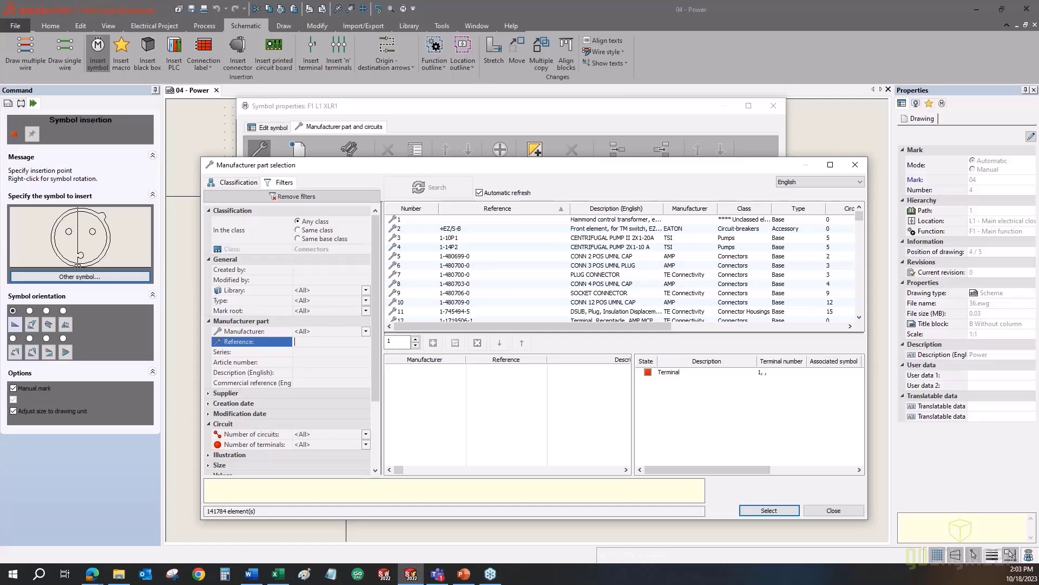
pyautogui.write('saptm')
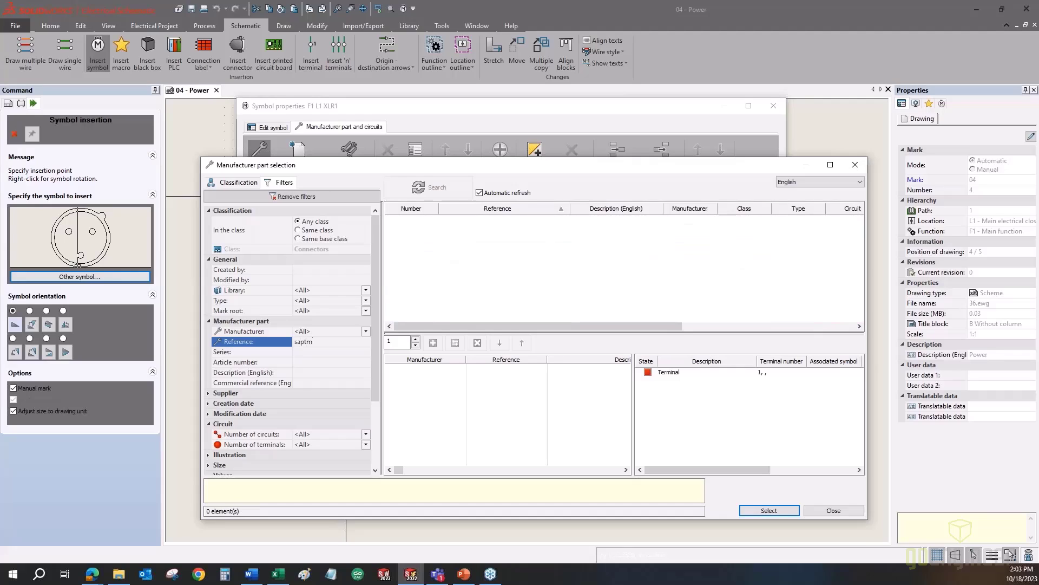
pyautogui.press('BackSpace')
pyautogui.press('BackSpace')
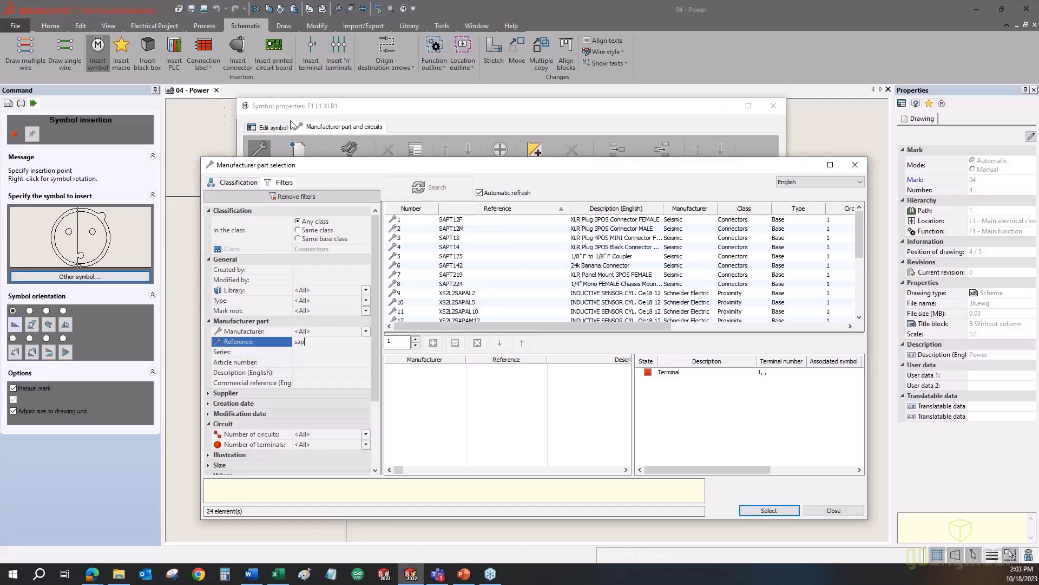
pyautogui.click(453, 228)
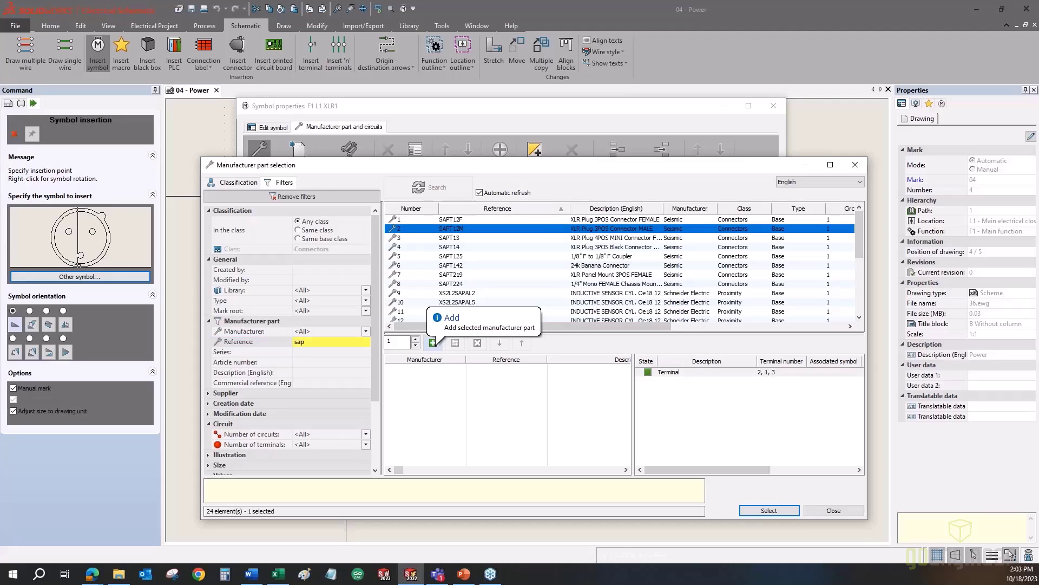
pyautogui.doubleClick(466, 229)
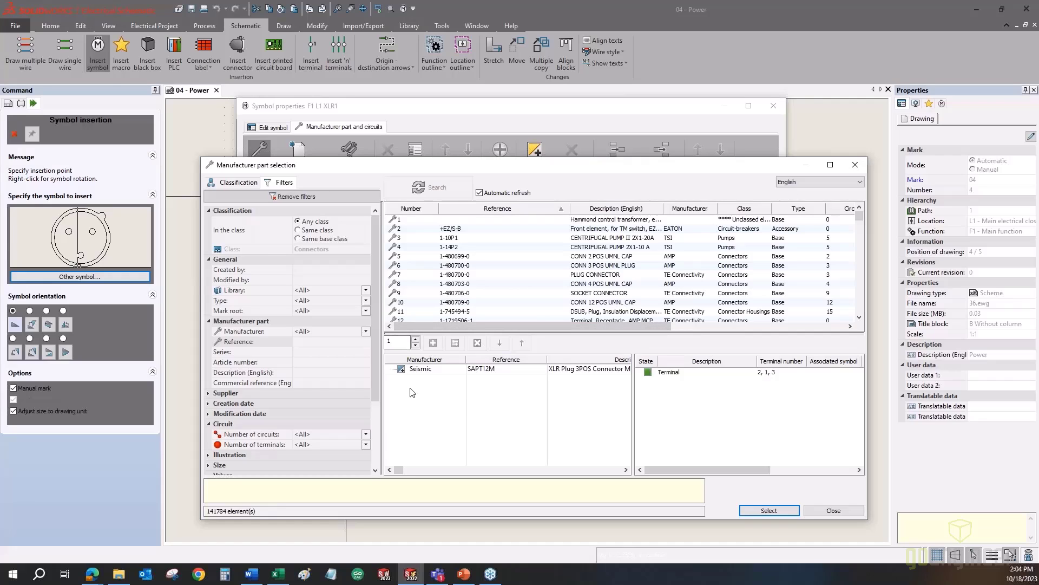
pyautogui.click(764, 511)
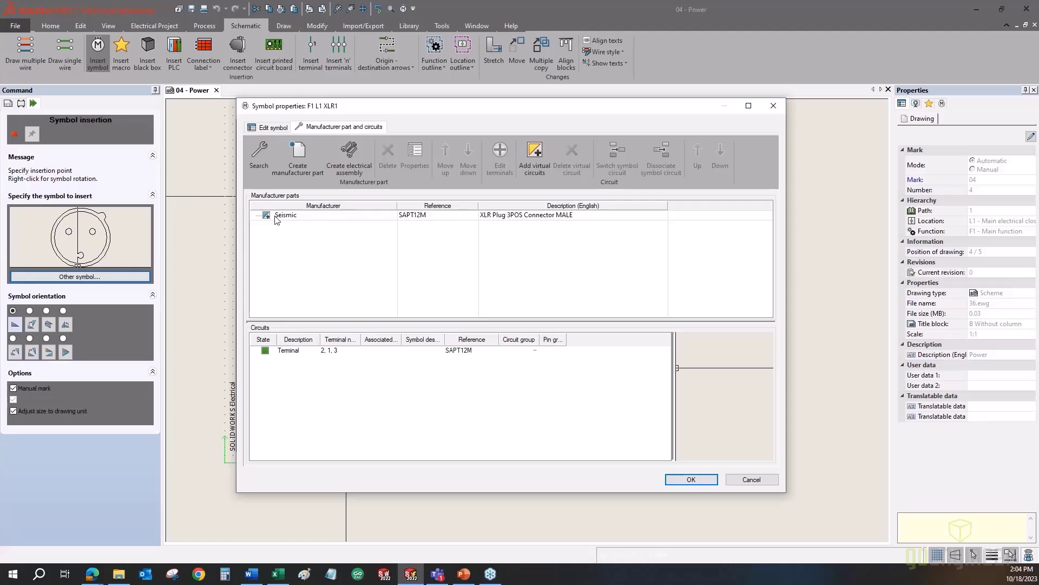
pyautogui.click(310, 219)
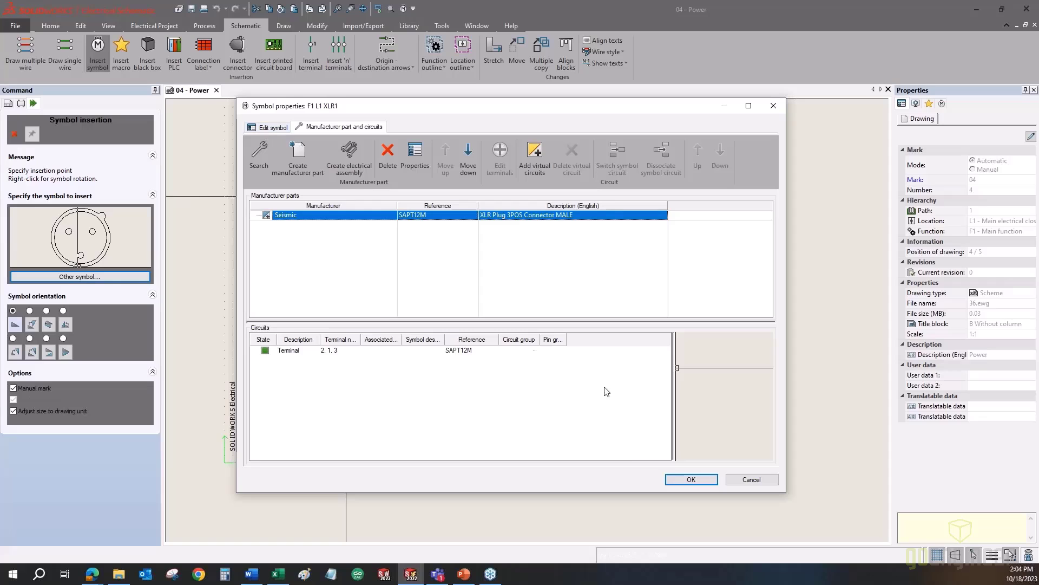
# - Confirm the symbol properties and end insertion, leaving the XLR connector labelled SAPT12M
pyautogui.click(691, 480)
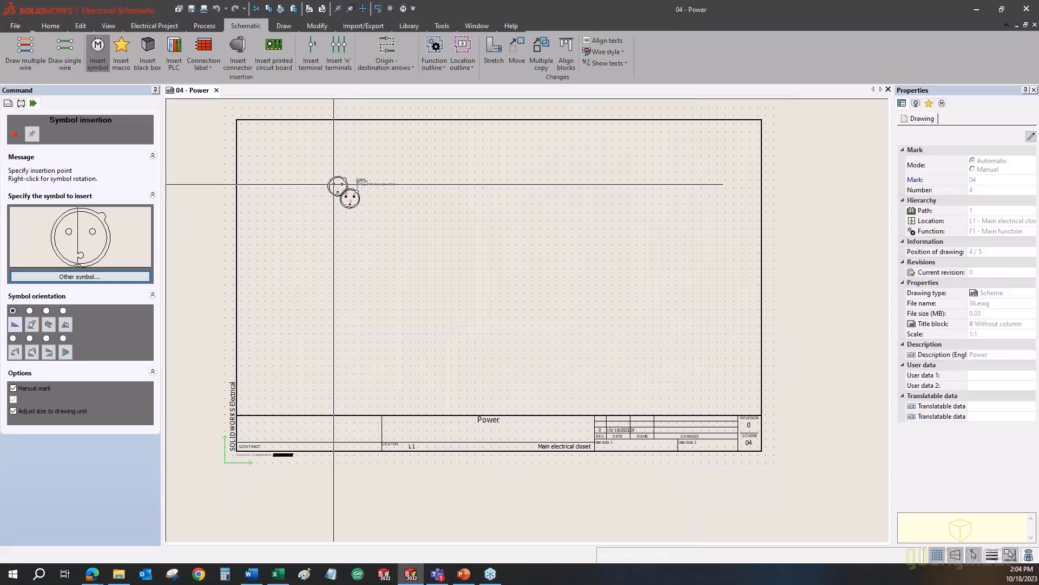
pyautogui.click(15, 135)
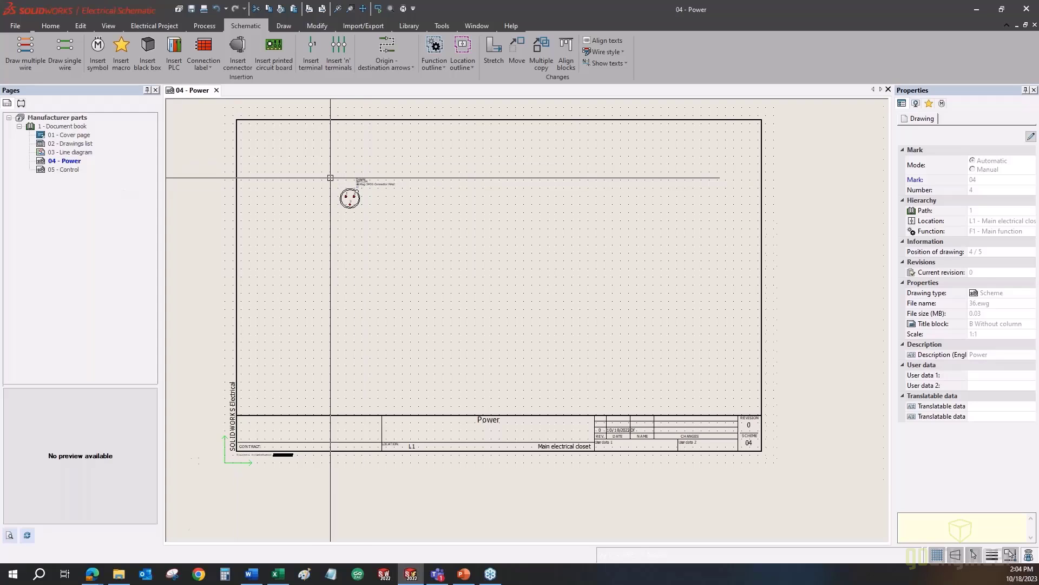
pyautogui.scroll(3, 328, 177)
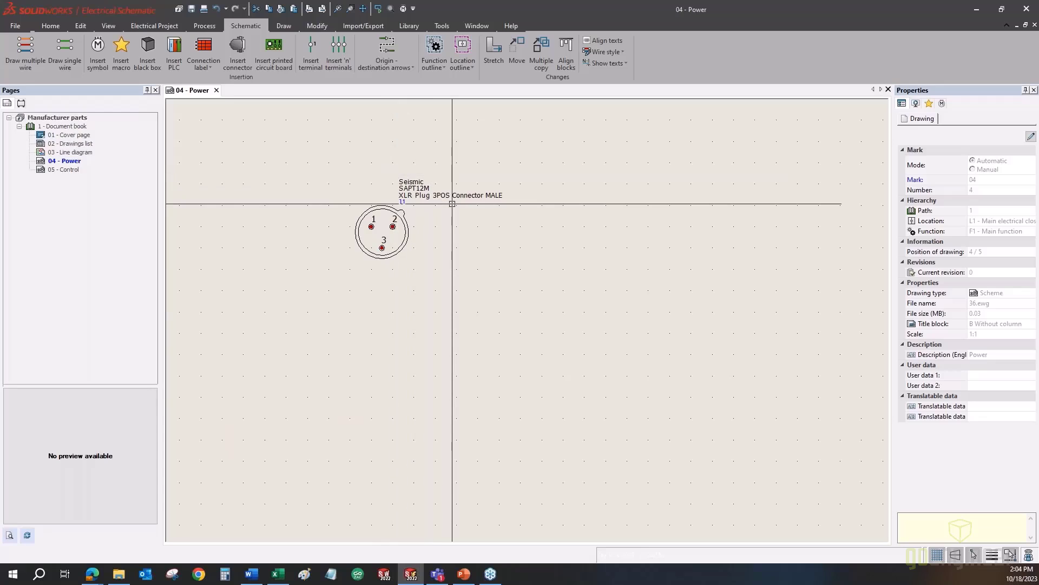
pyautogui.scroll(-4, 452, 203)
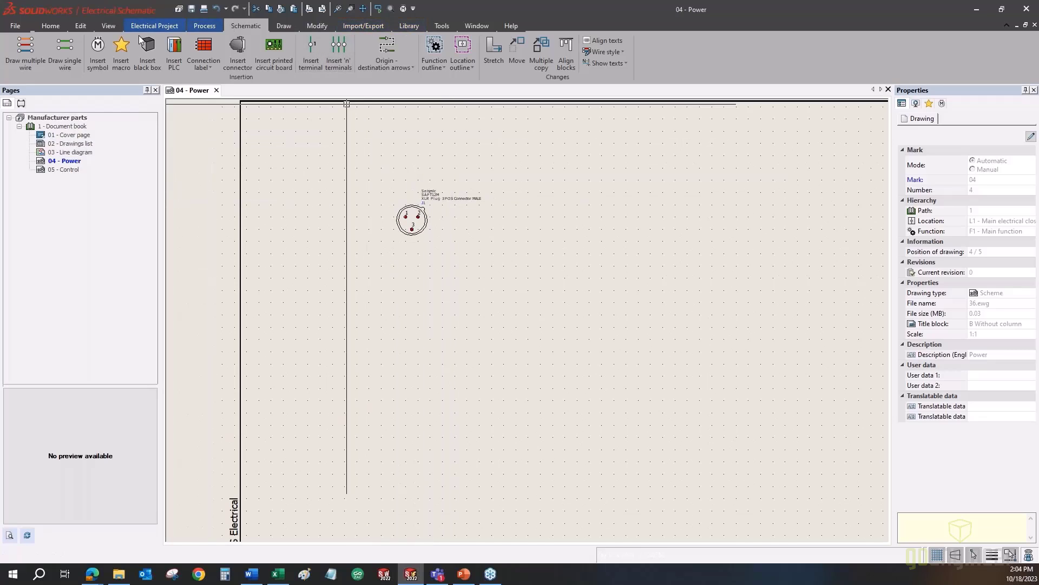
pyautogui.click(409, 25)
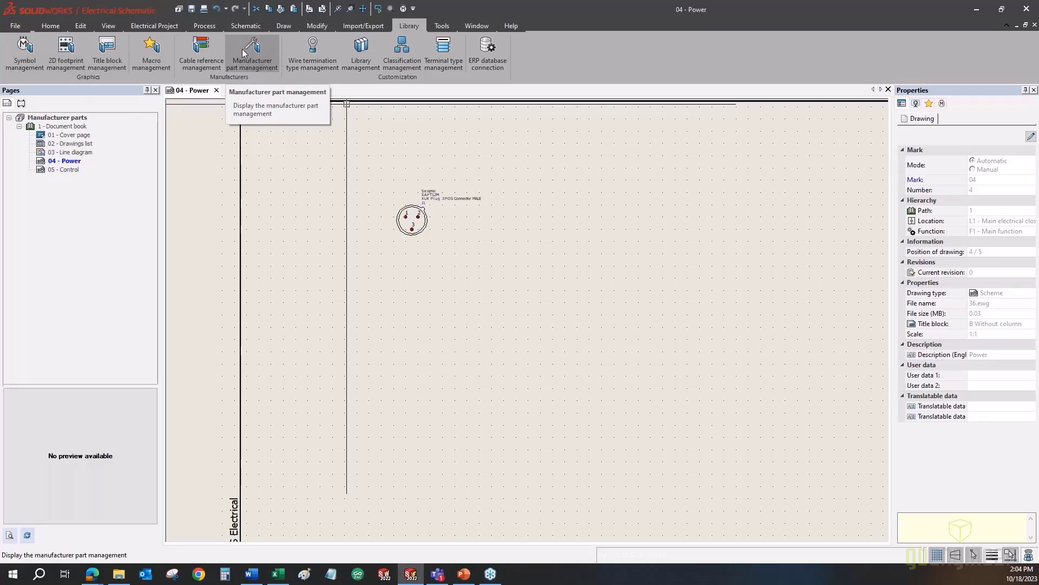
# - Return to the Schematic tools, pan the Power page, and display the Components tree
pyautogui.click(248, 28)
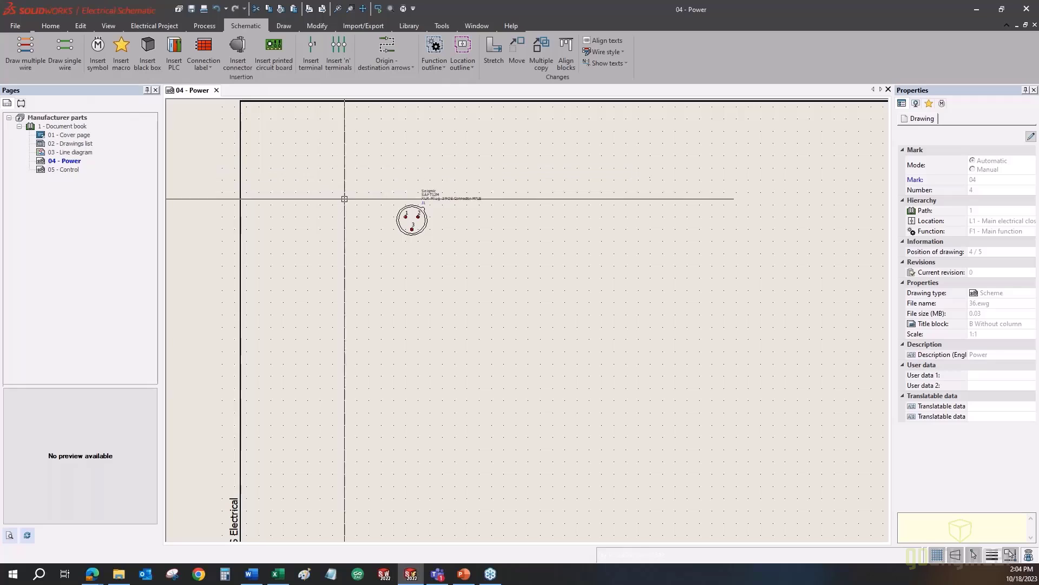
pyautogui.moveTo(343, 197); pyautogui.dragTo(280, 204, button='middle')
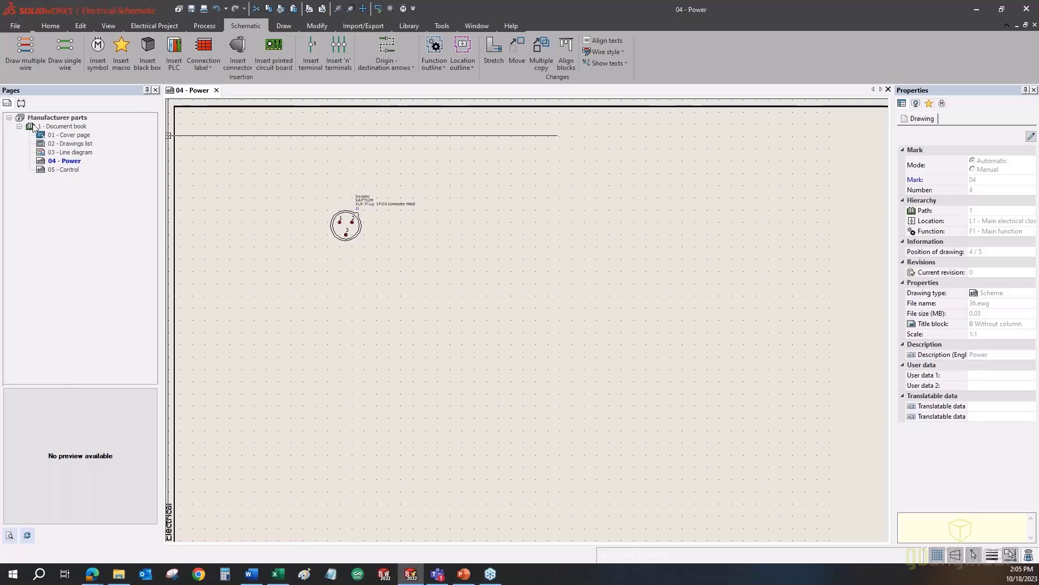
pyautogui.click(21, 104)
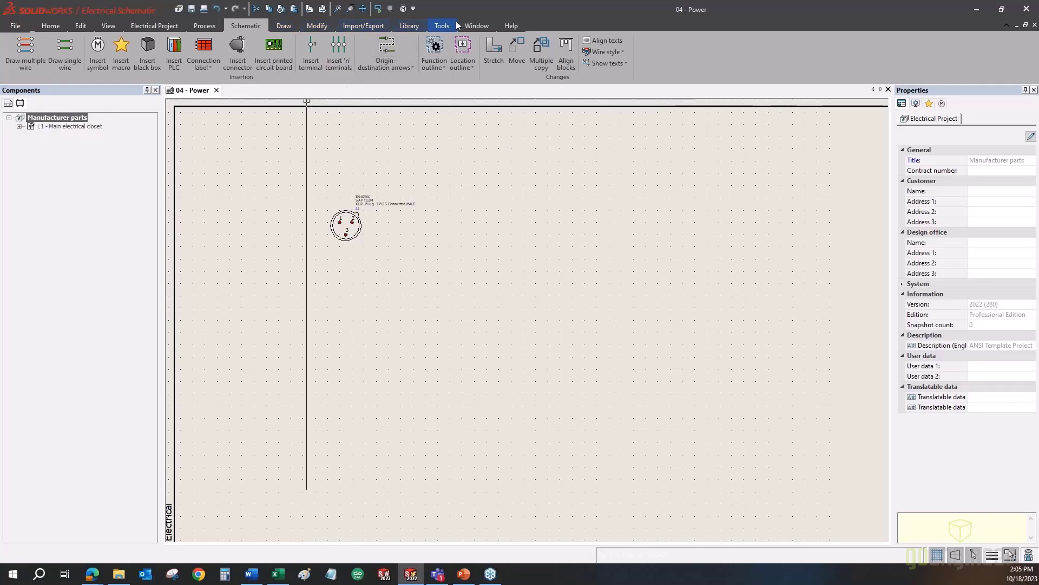
# - Expand L1 - Main electrical closet and inspect components =F1-J1 and =F1-PLC1
pyautogui.click(109, 25)
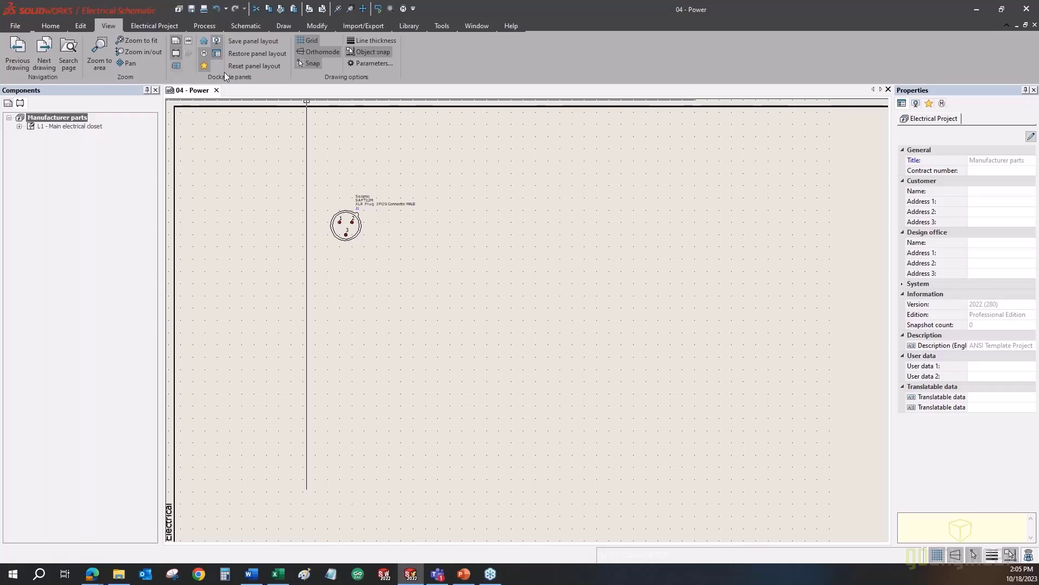
pyautogui.click(177, 53)
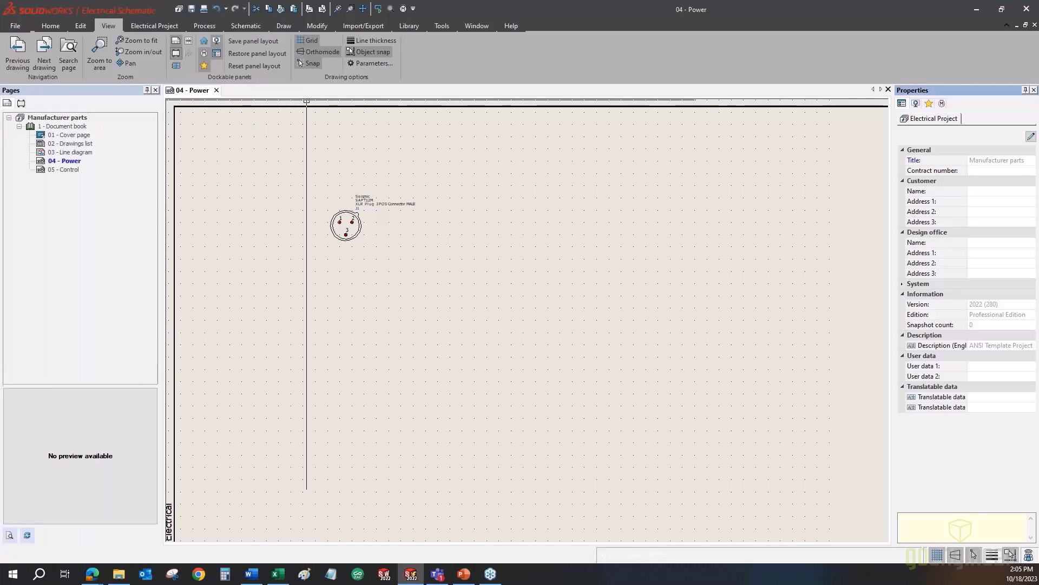
pyautogui.click(21, 105)
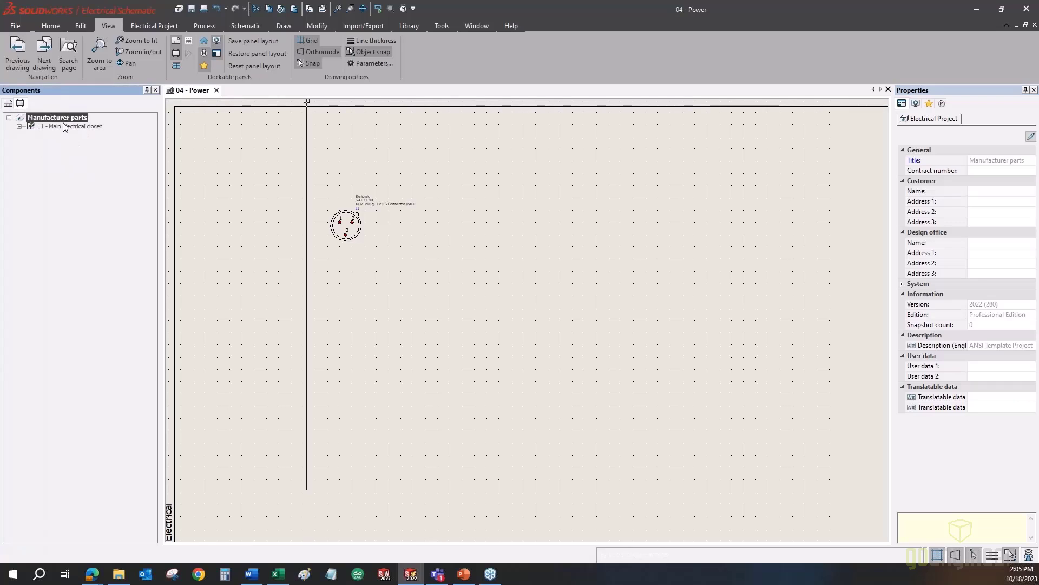
pyautogui.click(19, 127)
pyautogui.click(53, 136)
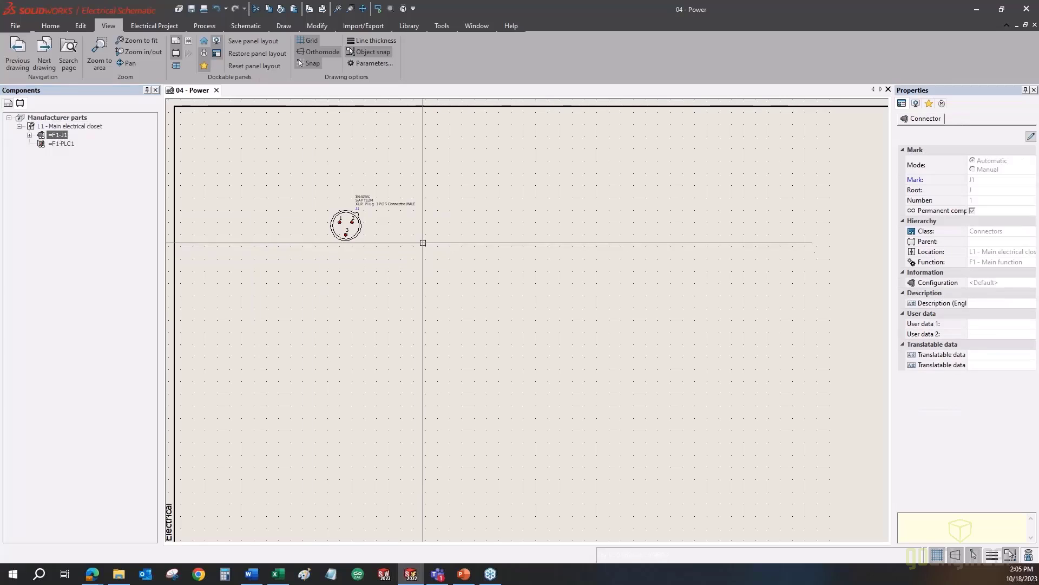
pyautogui.click(69, 144)
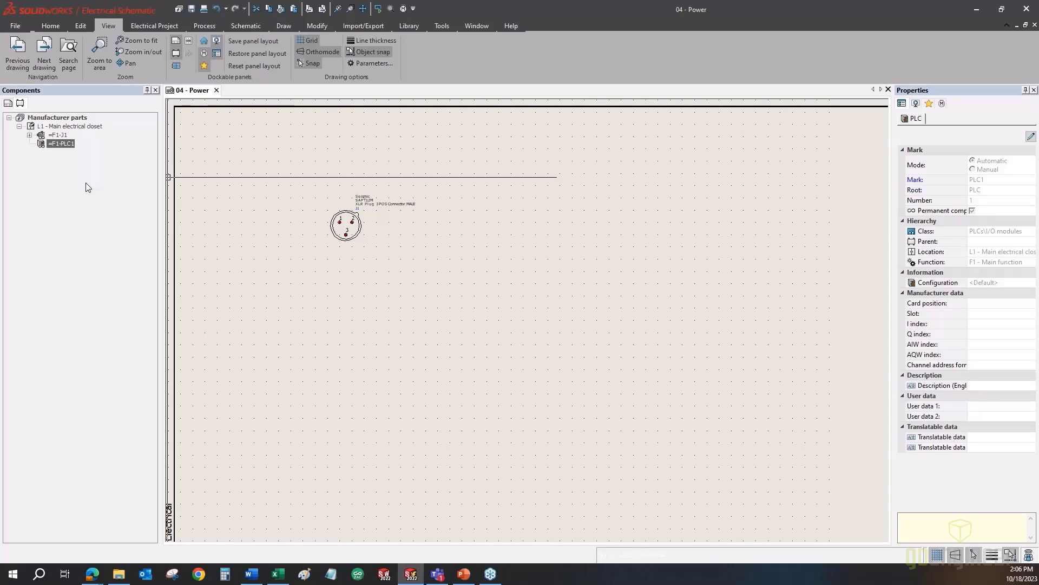
# - Show the New options for L1 - Main electrical closet in the Components tree
pyautogui.click(78, 126)
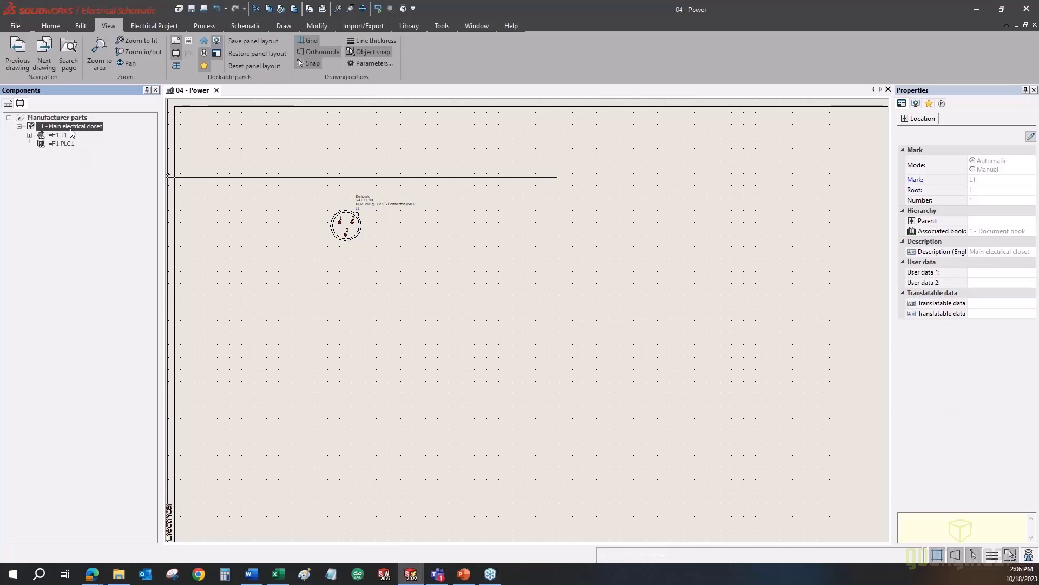
pyautogui.rightClick(72, 133)
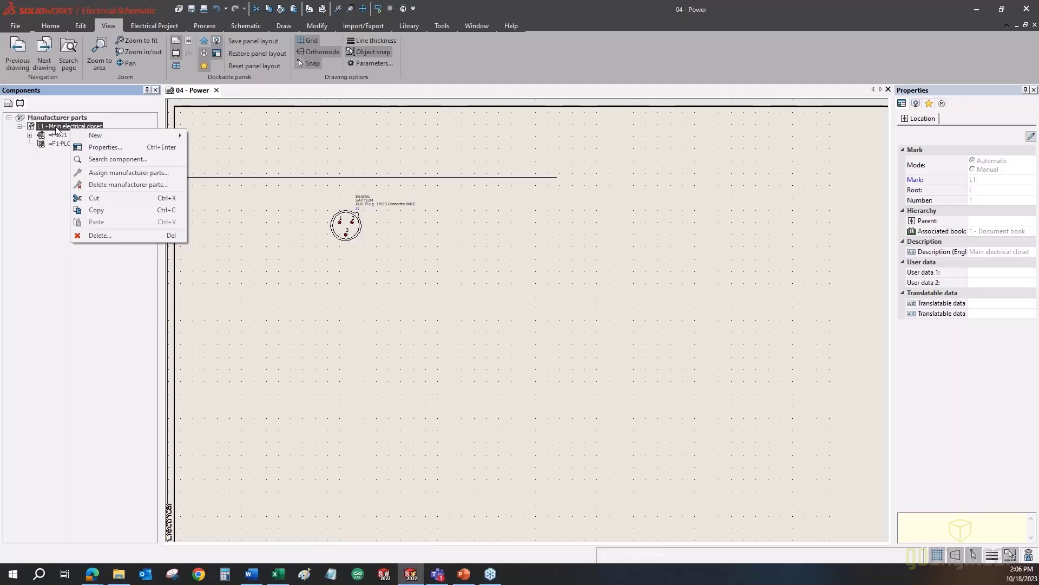
pyautogui.moveTo(81, 136)
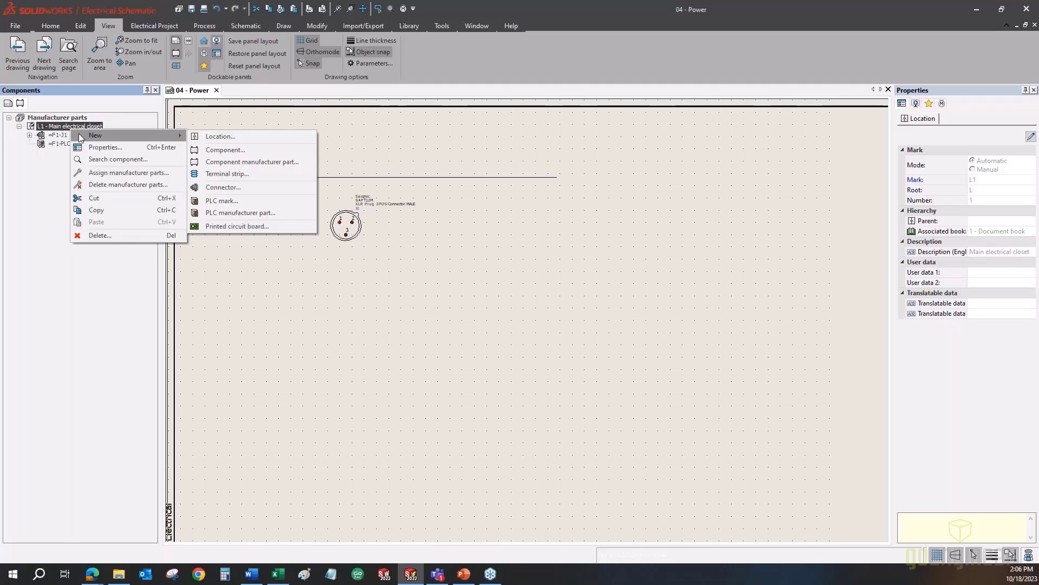
# - Start a new component from the TE Connectivity 1-480700-0 plug connector, found under Connectors
pyautogui.click(244, 163)
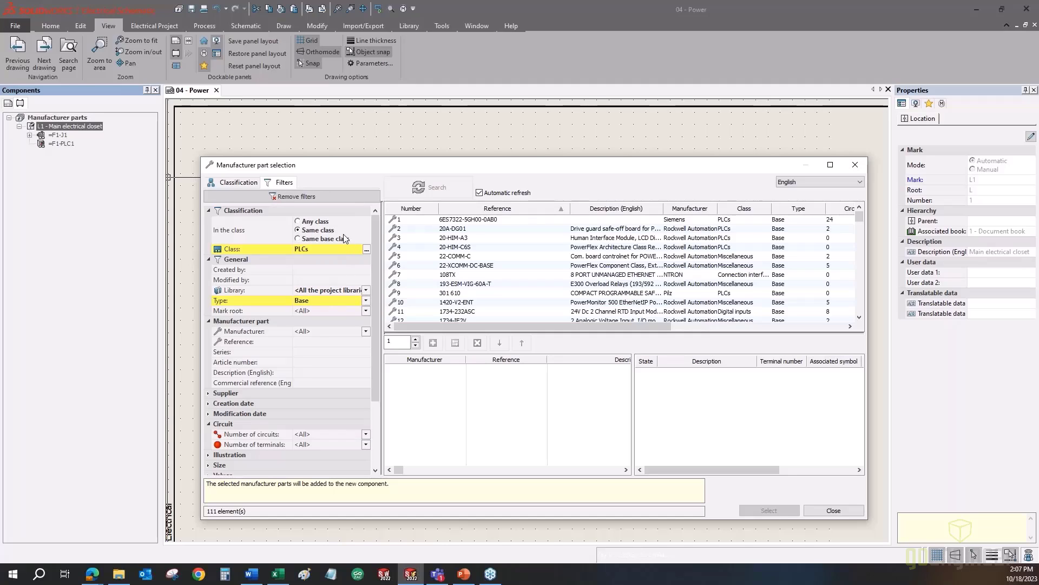
pyautogui.click(294, 196)
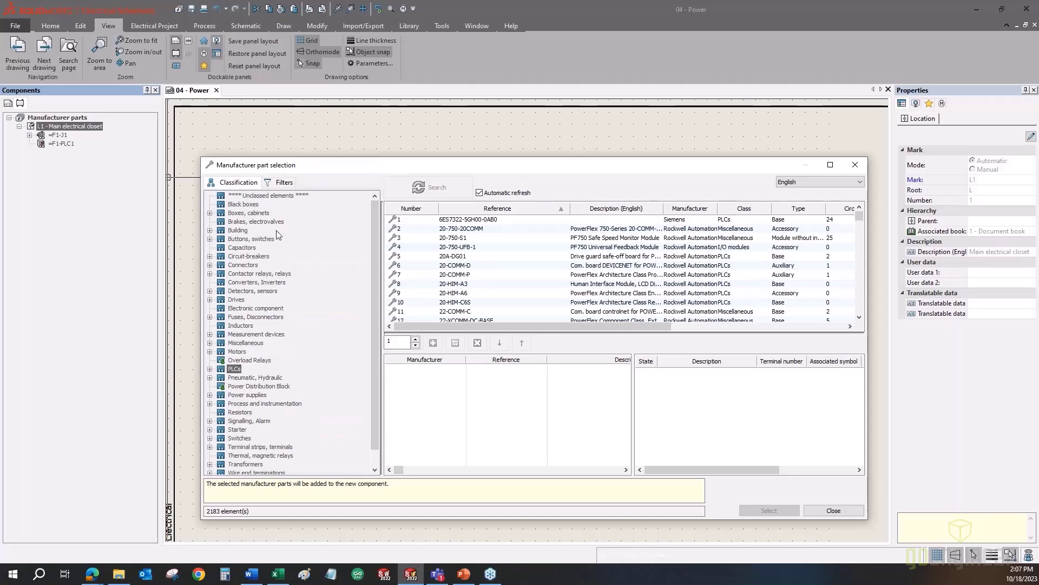
pyautogui.click(239, 266)
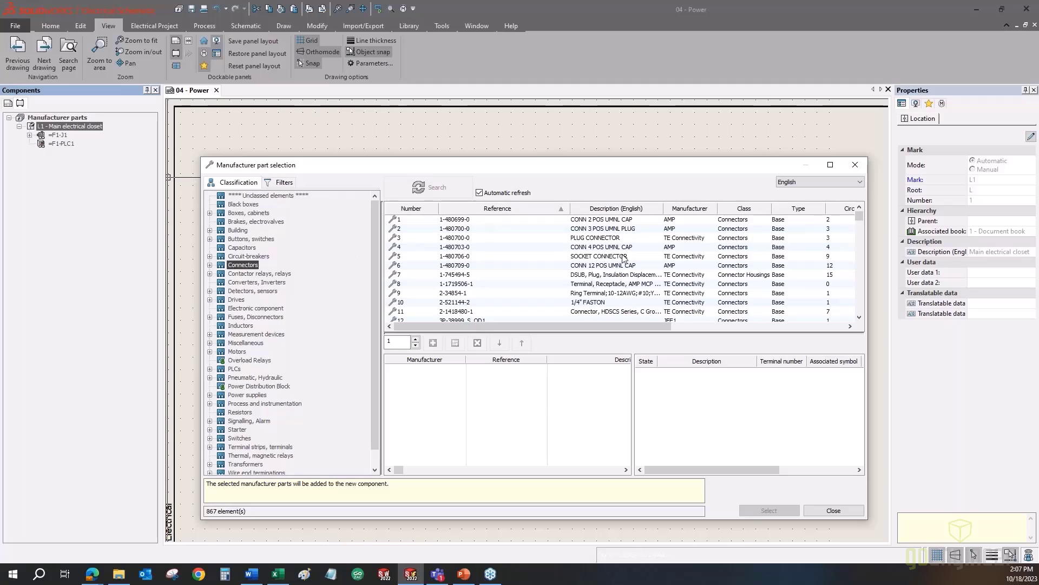
pyautogui.click(611, 241)
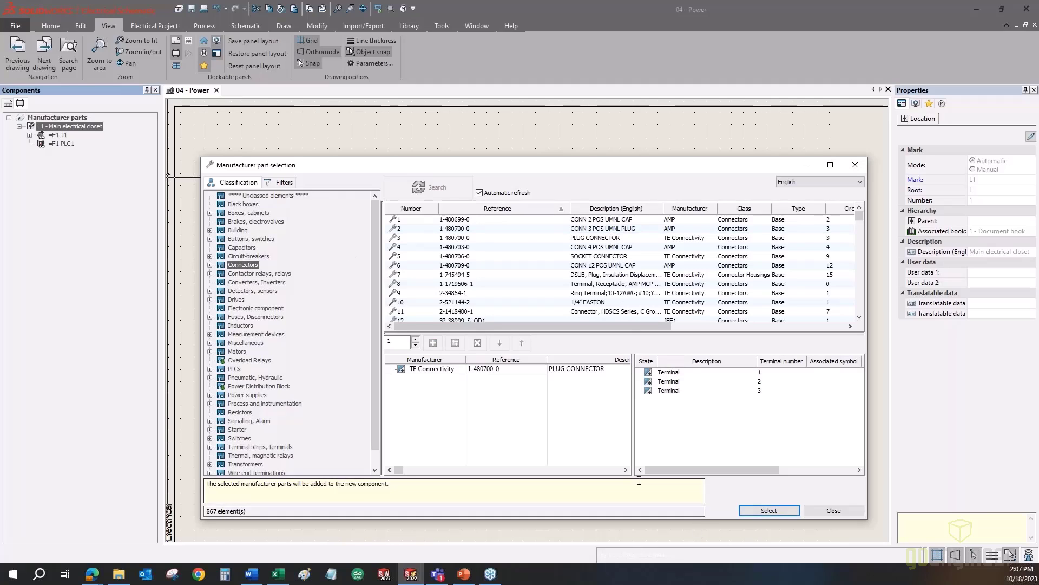
pyautogui.doubleClick(454, 240)
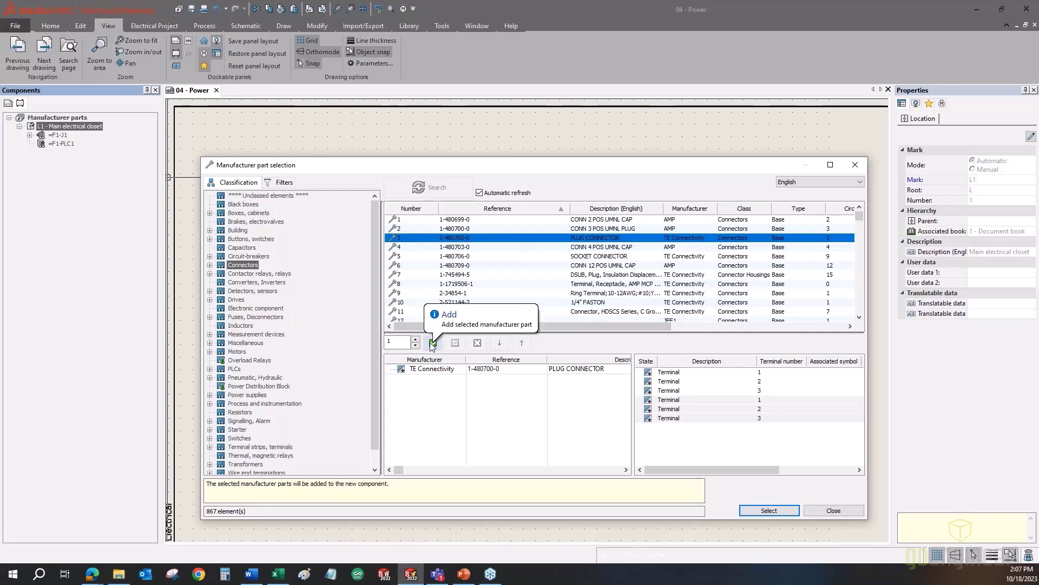
pyautogui.click(778, 512)
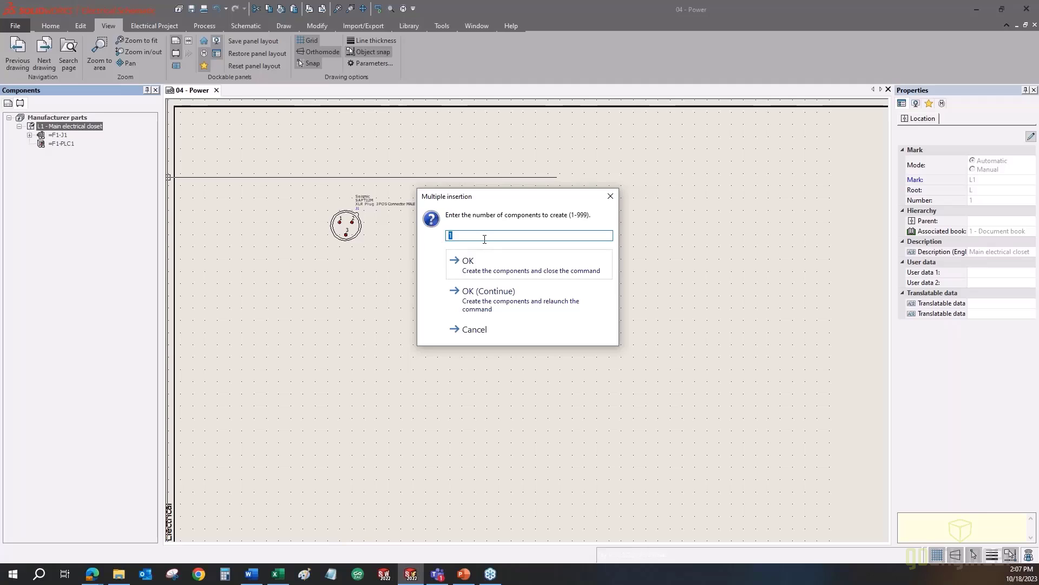
# - Create one =F1-J2 connector component and select it in the Components tree
pyautogui.click(501, 267)
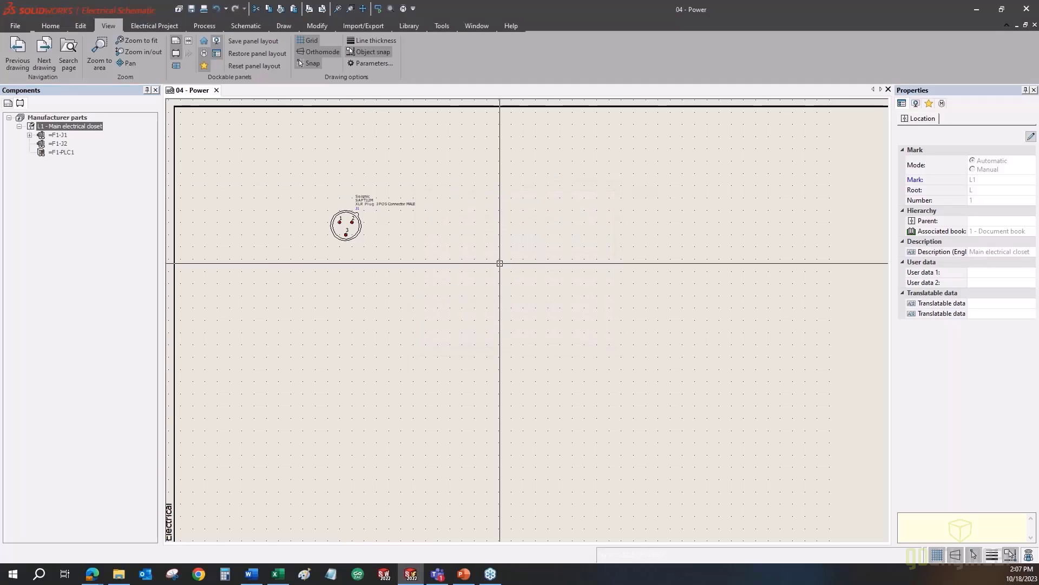
pyautogui.click(54, 144)
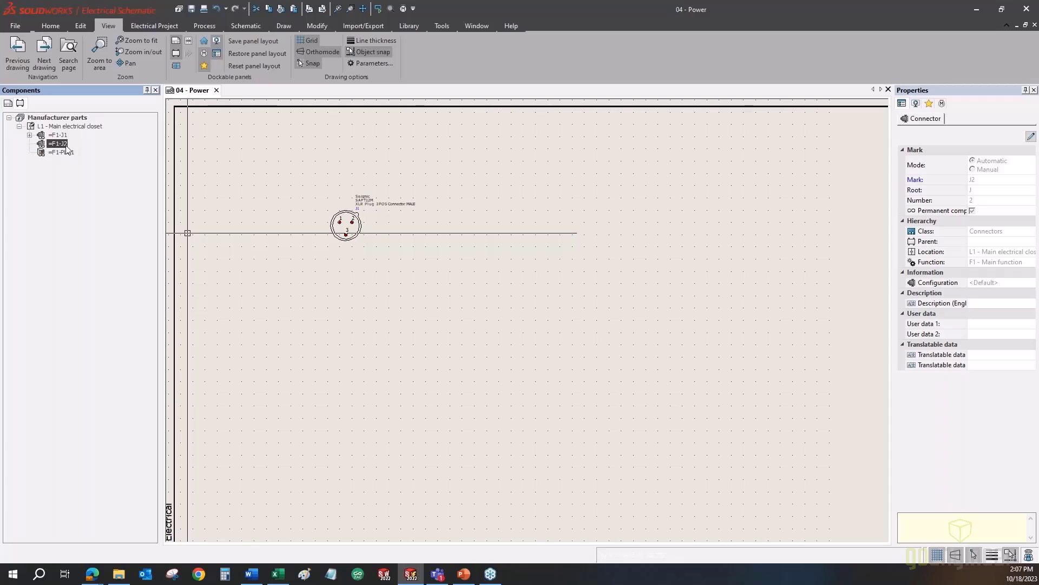
# - Set =F1-J2 as a non-permanent component and confirm its new status
pyautogui.rightClick(56, 146)
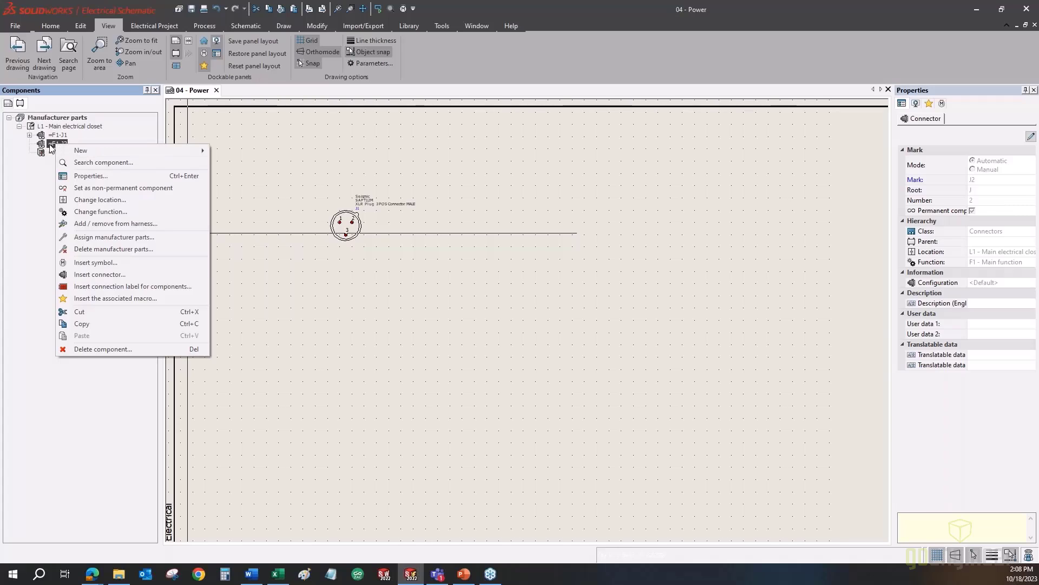
pyautogui.click(114, 188)
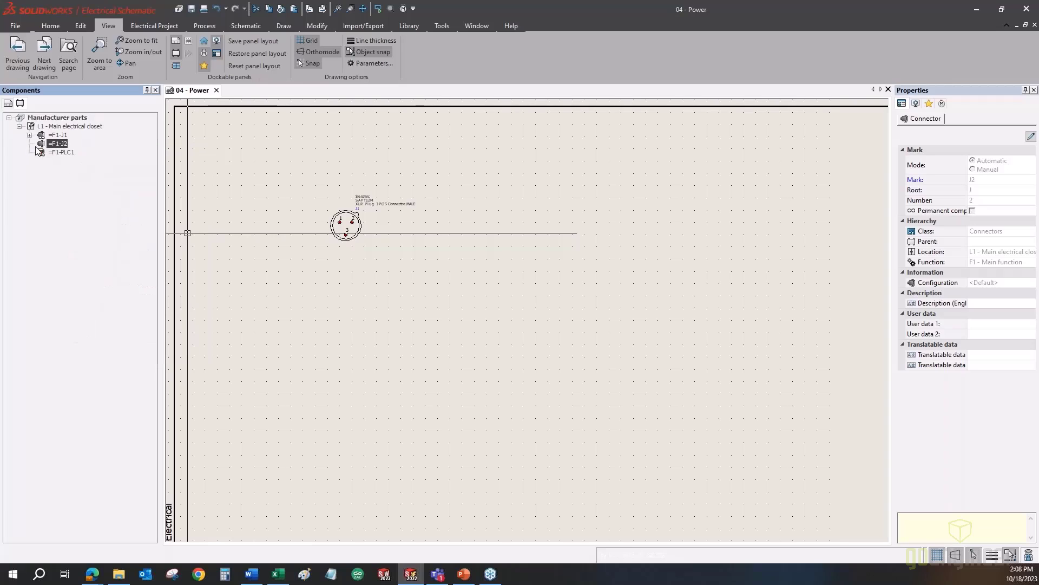
pyautogui.rightClick(57, 144)
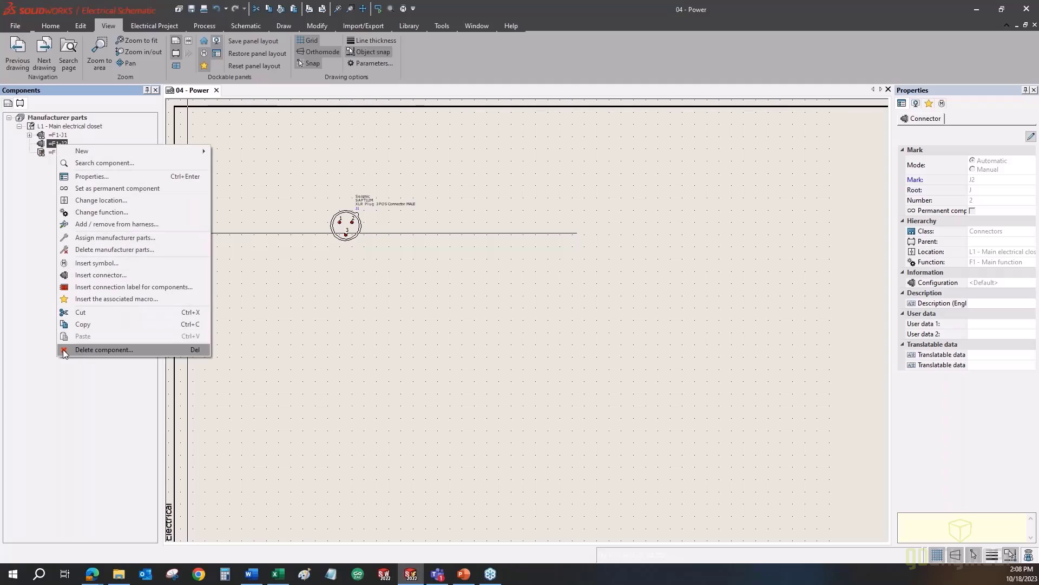
pyautogui.click(35, 225)
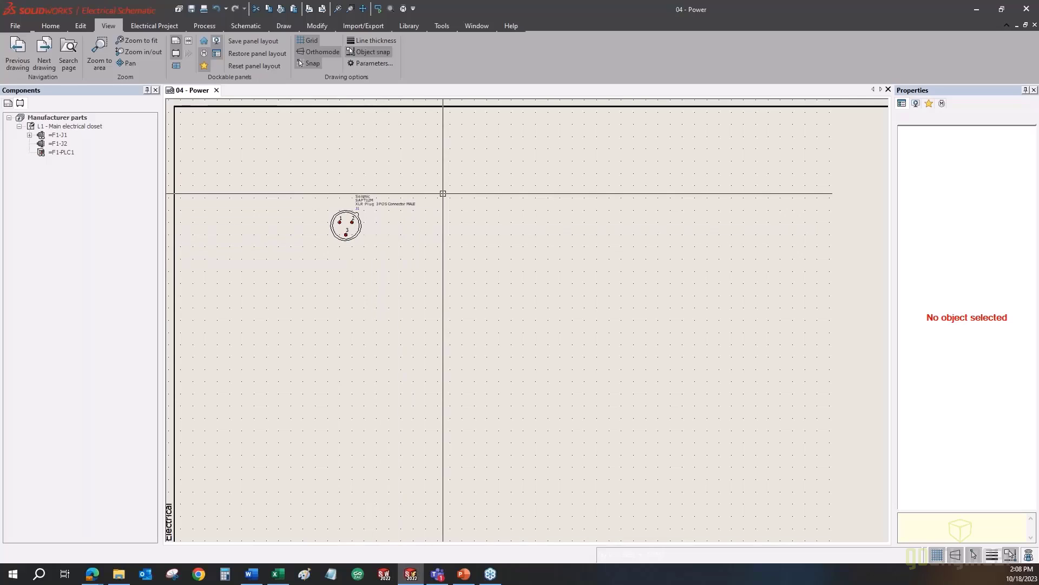
# - Open Manufacturer part management, reposition its window, and switch to the Classification view
pyautogui.click(414, 26)
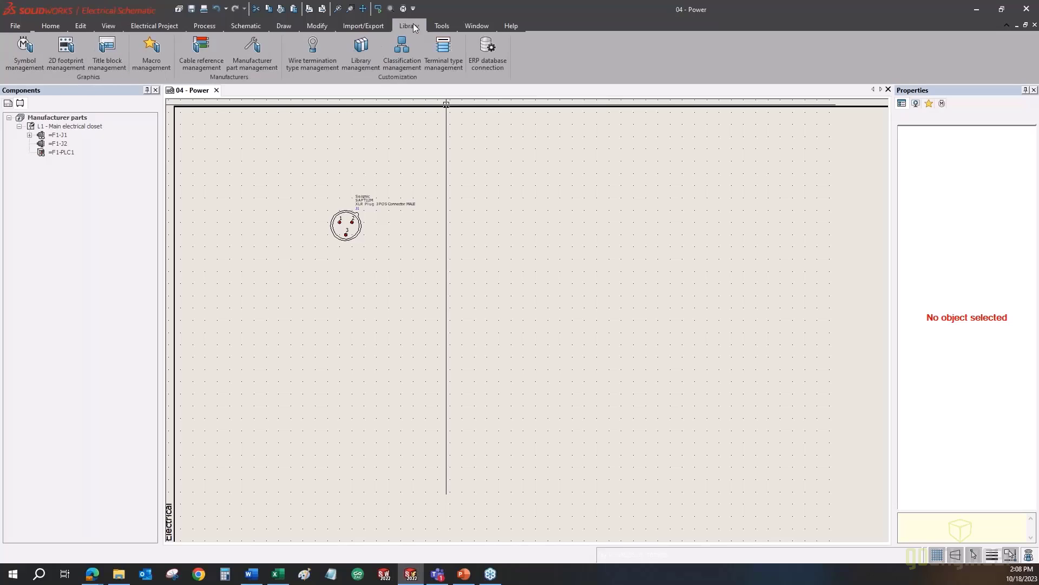
pyautogui.click(244, 66)
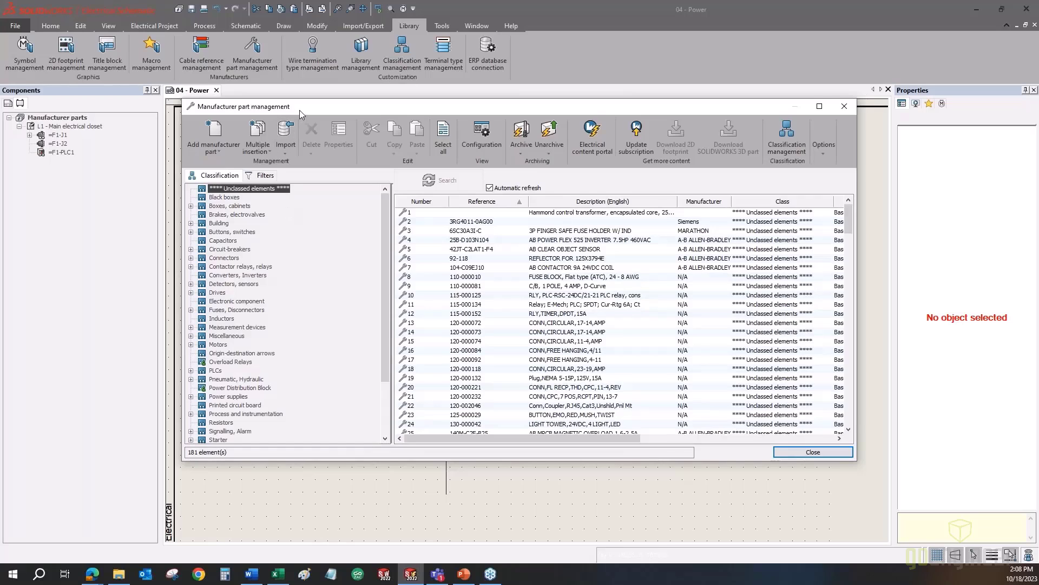
pyautogui.moveTo(299, 110); pyautogui.dragTo(332, 122)
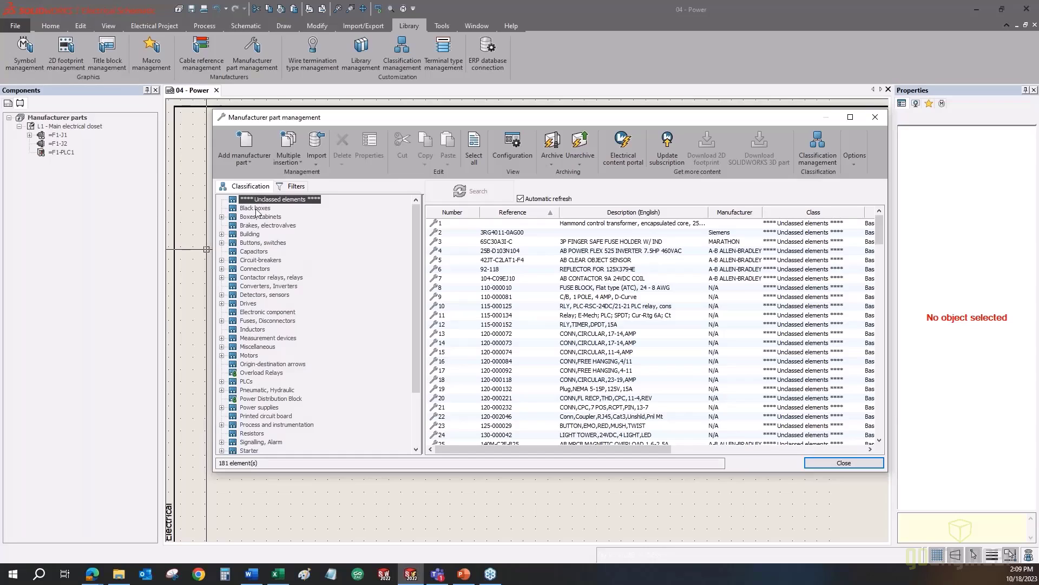
pyautogui.click(295, 186)
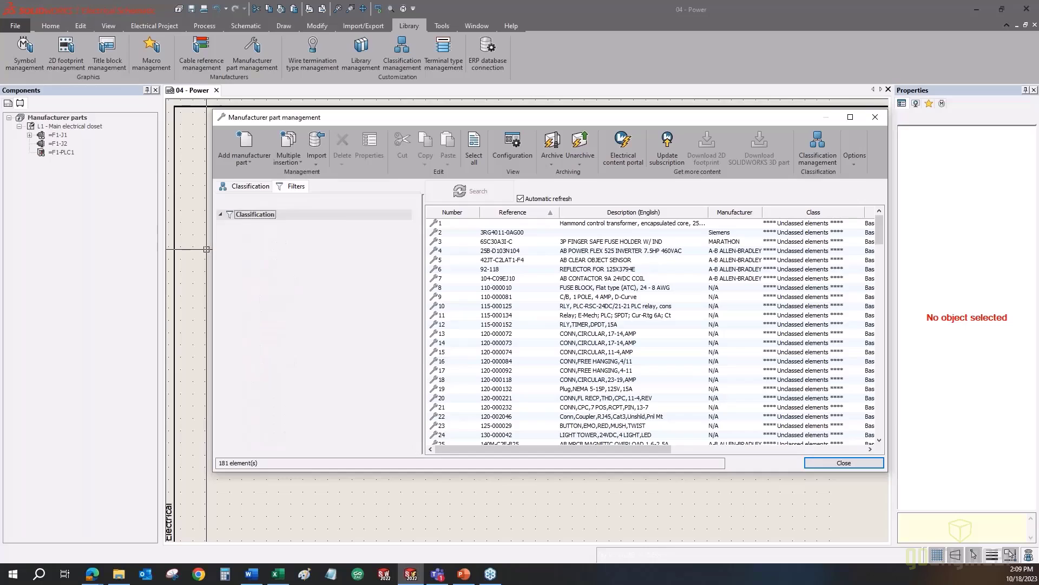
pyautogui.click(249, 186)
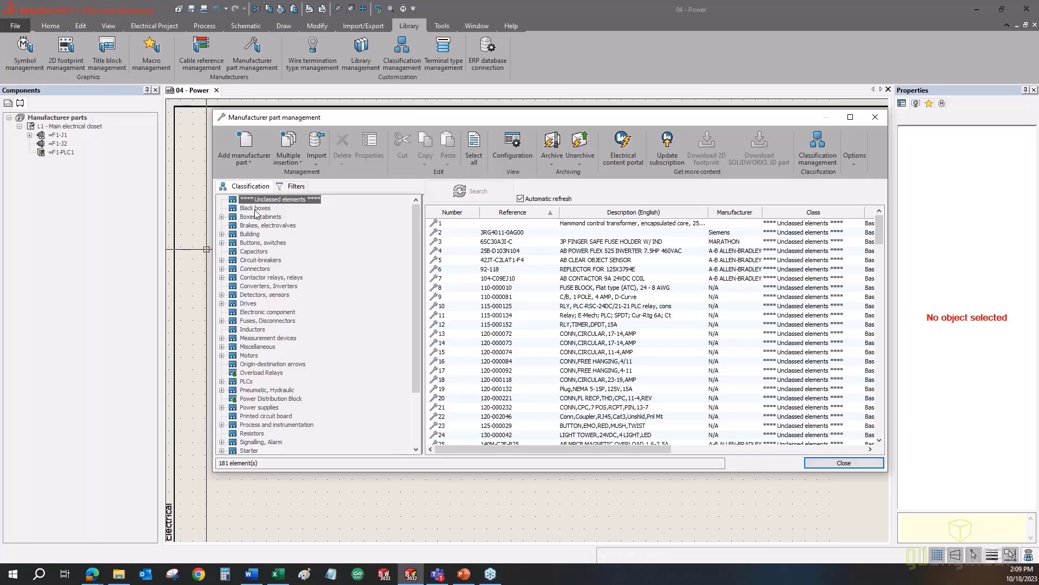
# - Check the Overload Relays class, then list the 867 parts in the Connectors class
pyautogui.click(249, 374)
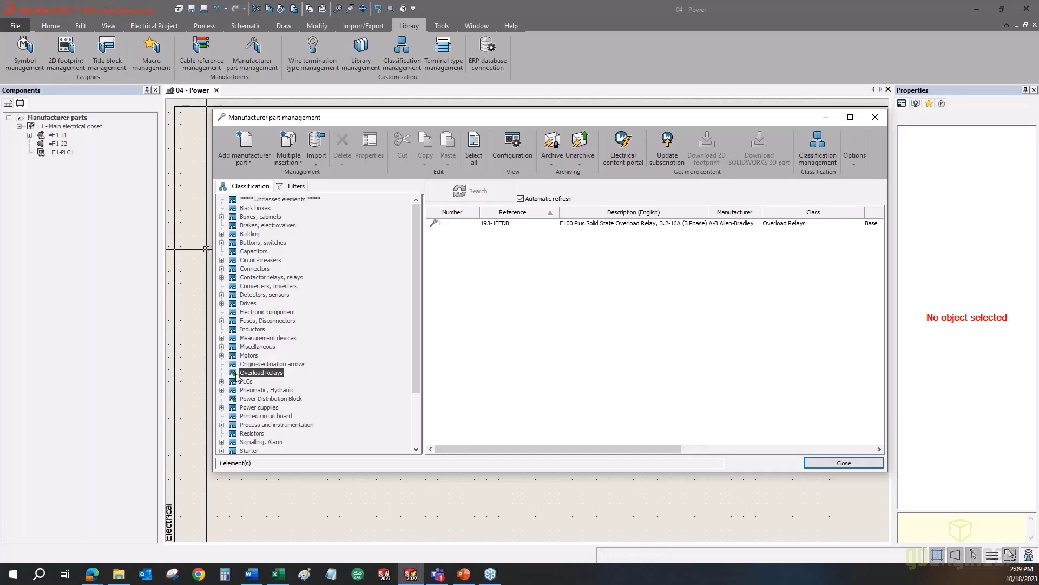
pyautogui.click(254, 270)
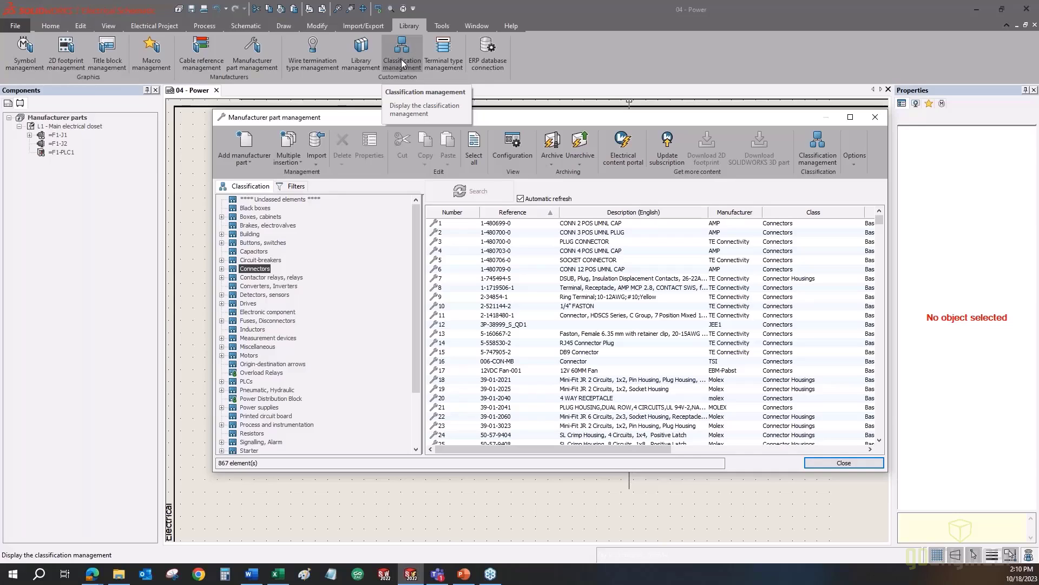
pyautogui.click(812, 144)
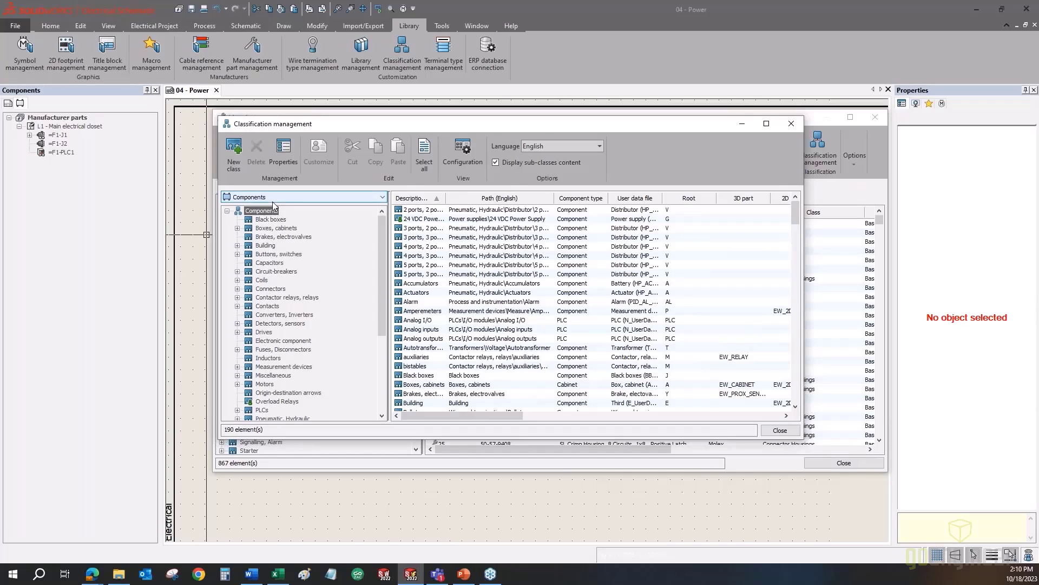
# - Start a new component class, inspect its Root property, then close it without saving
pyautogui.click(238, 159)
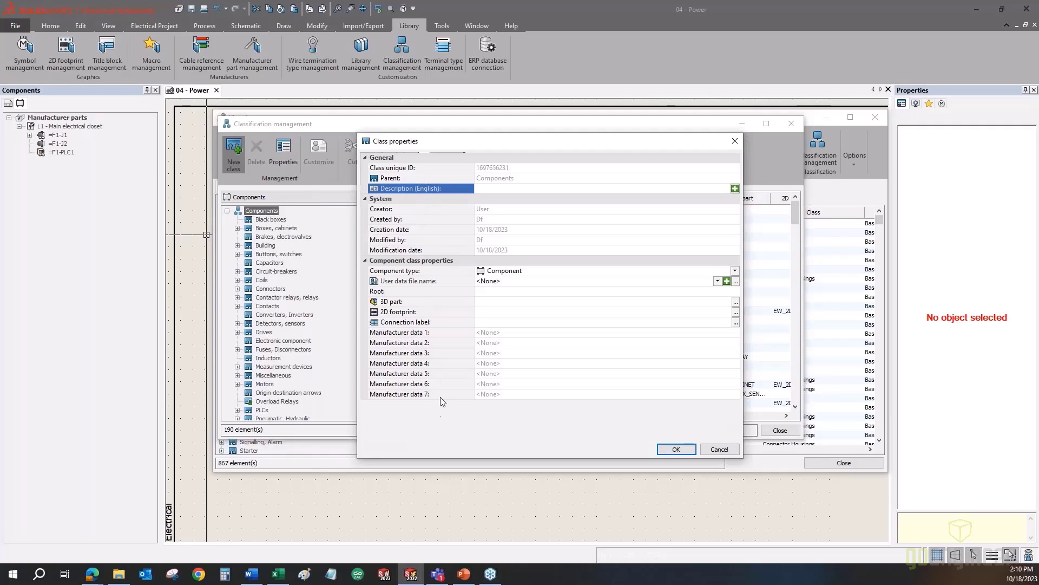
pyautogui.click(395, 290)
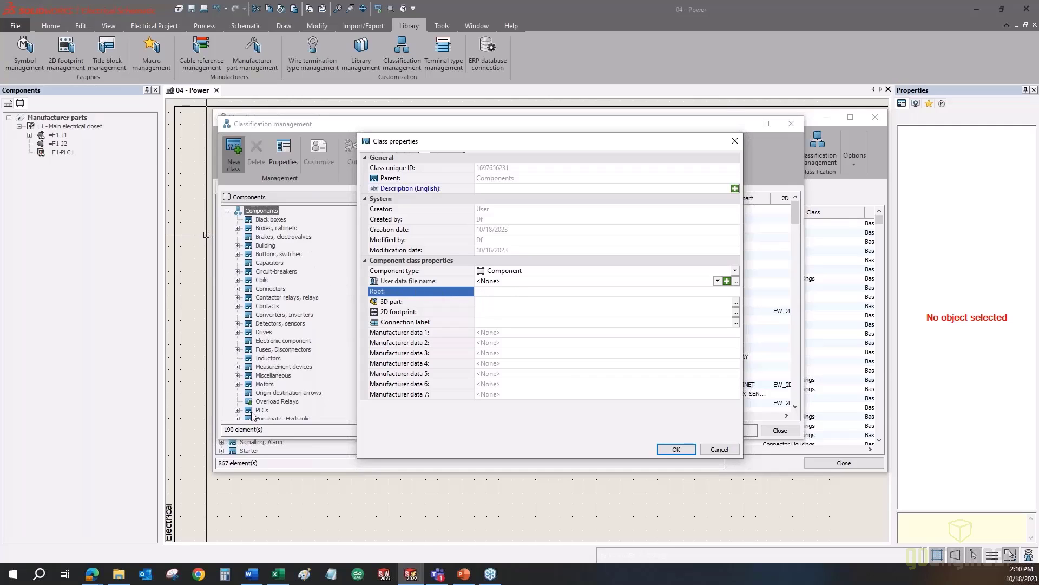
pyautogui.click(716, 449)
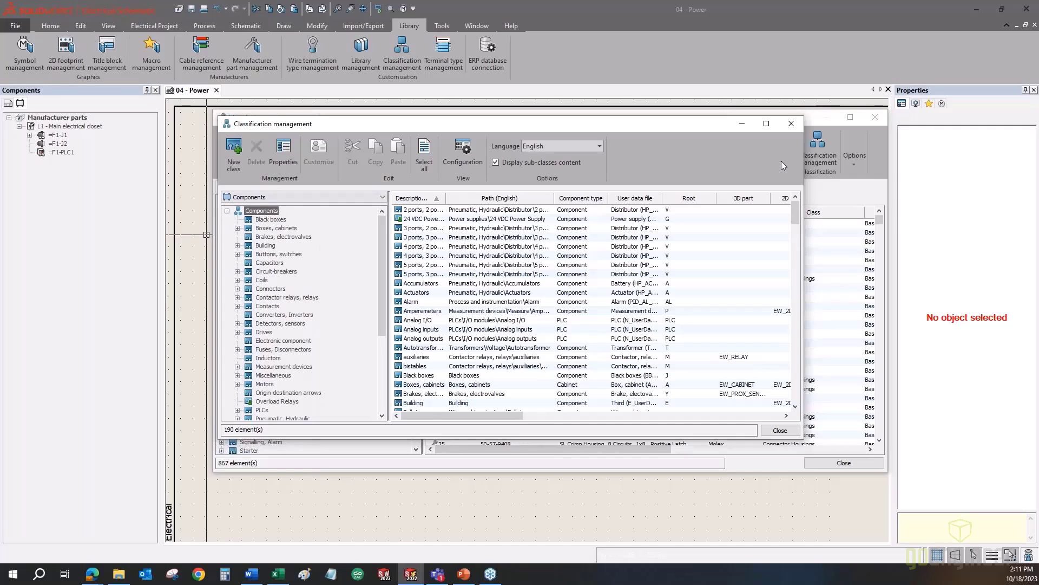
# - Close Classification management and Manufacturer part management, then open Library management
pyautogui.click(790, 127)
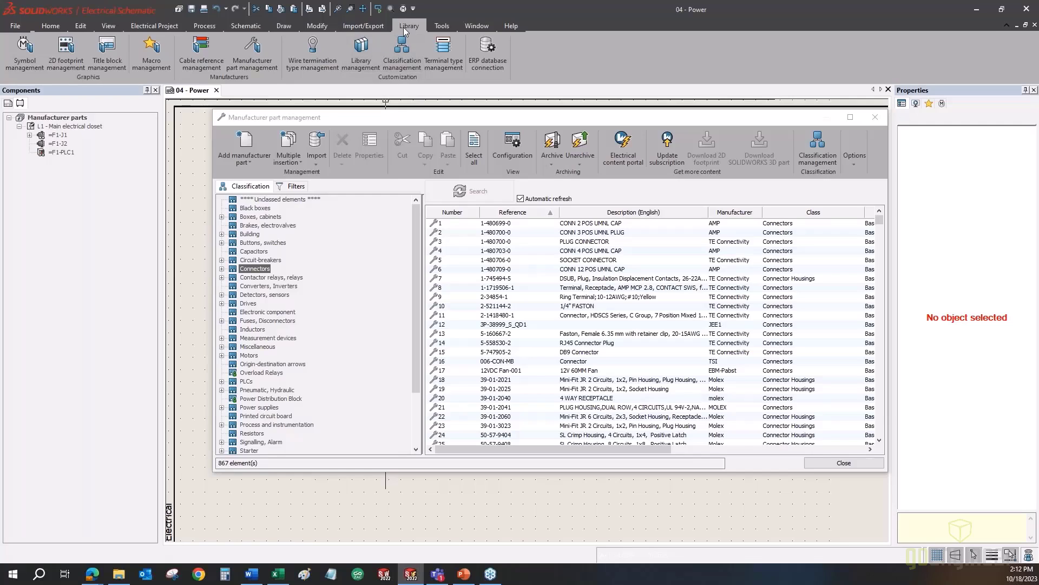
pyautogui.click(866, 118)
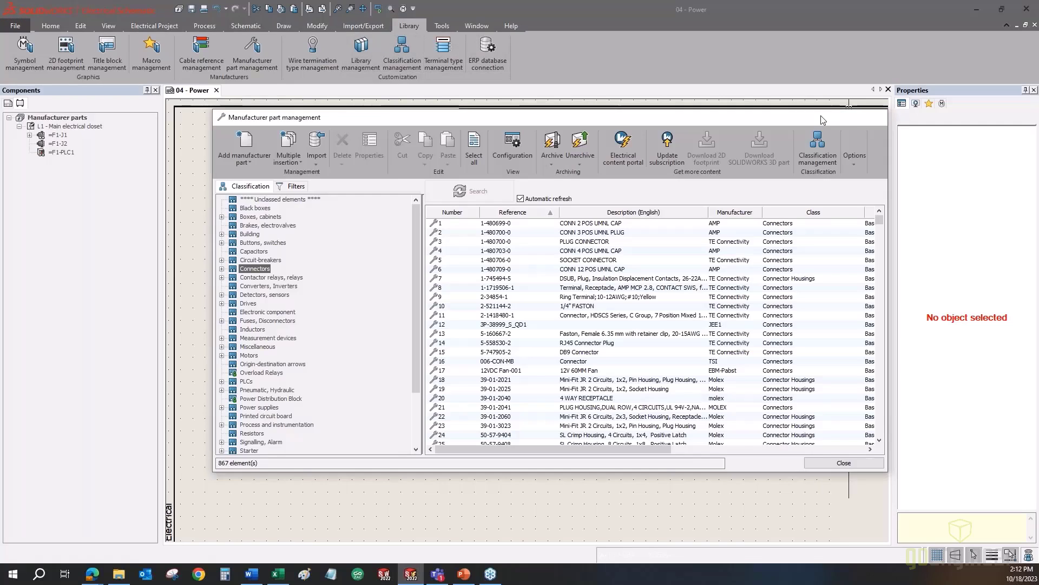
pyautogui.click(351, 48)
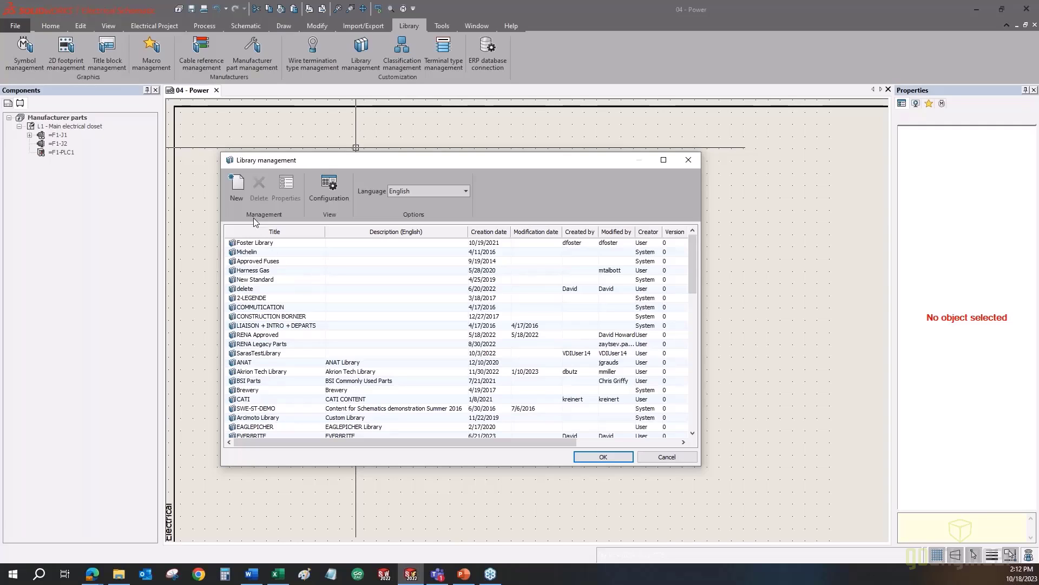
# - Create a library with title and description 'Webinar-October', toggle all object types, and close Library management
pyautogui.click(244, 200)
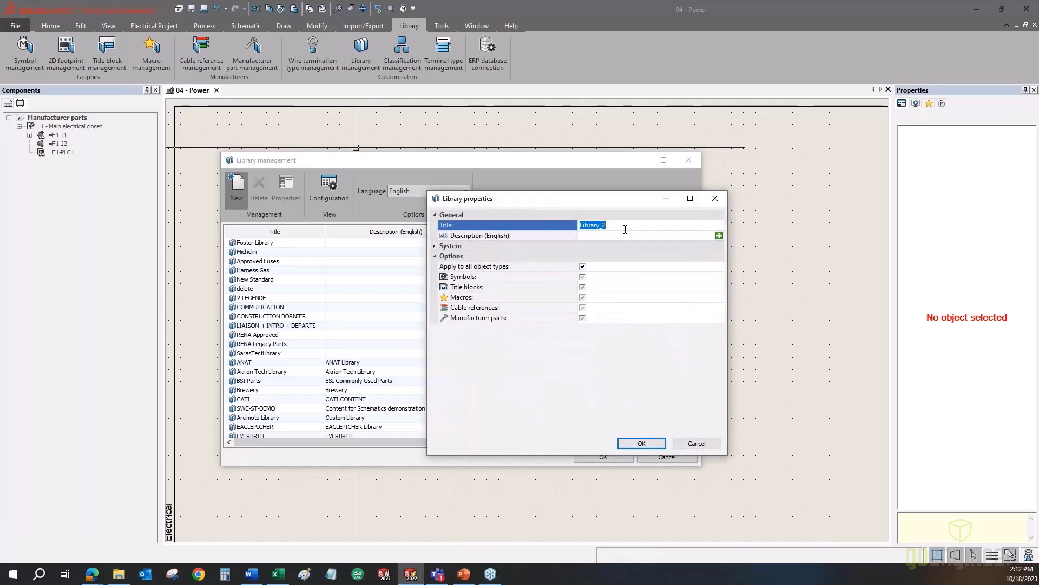
pyautogui.write('Webinar-October')
pyautogui.moveTo(635, 226); pyautogui.dragTo(554, 230)
pyautogui.hotkey('ctrl', 'c')
pyautogui.click(620, 236)
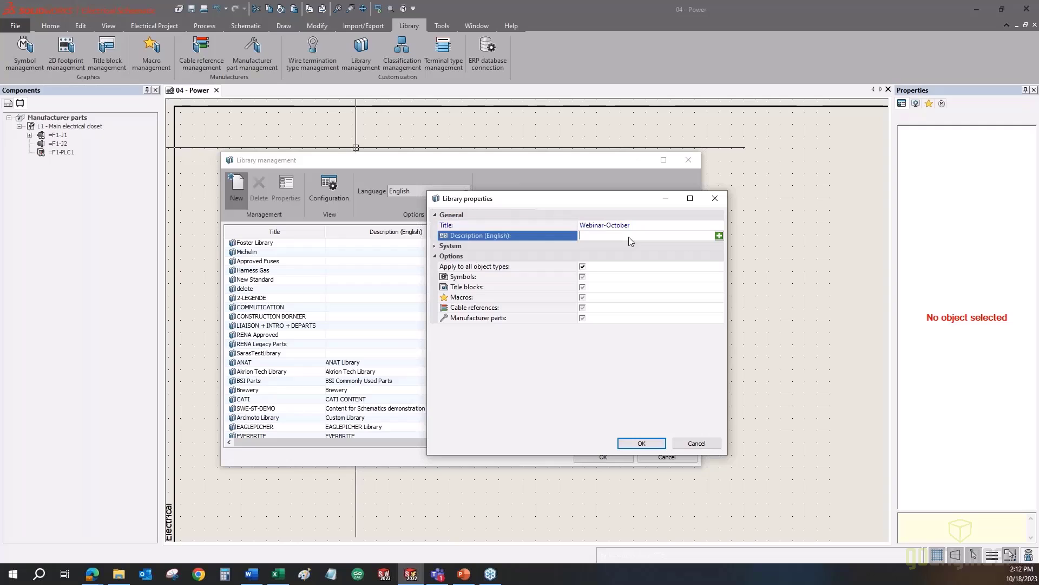
pyautogui.hotkey('ctrl', 'v')
pyautogui.click(583, 266)
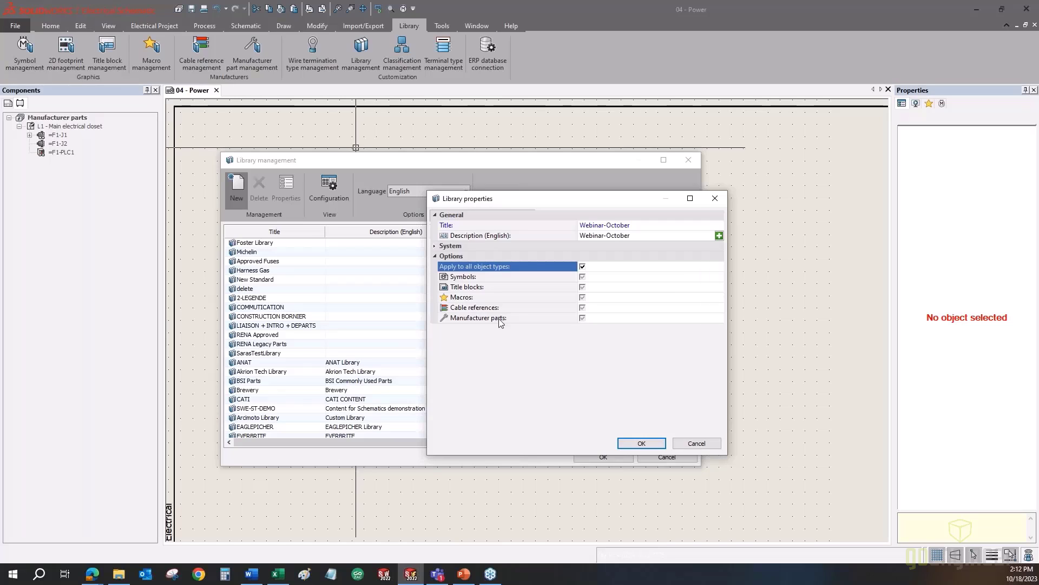
pyautogui.click(642, 444)
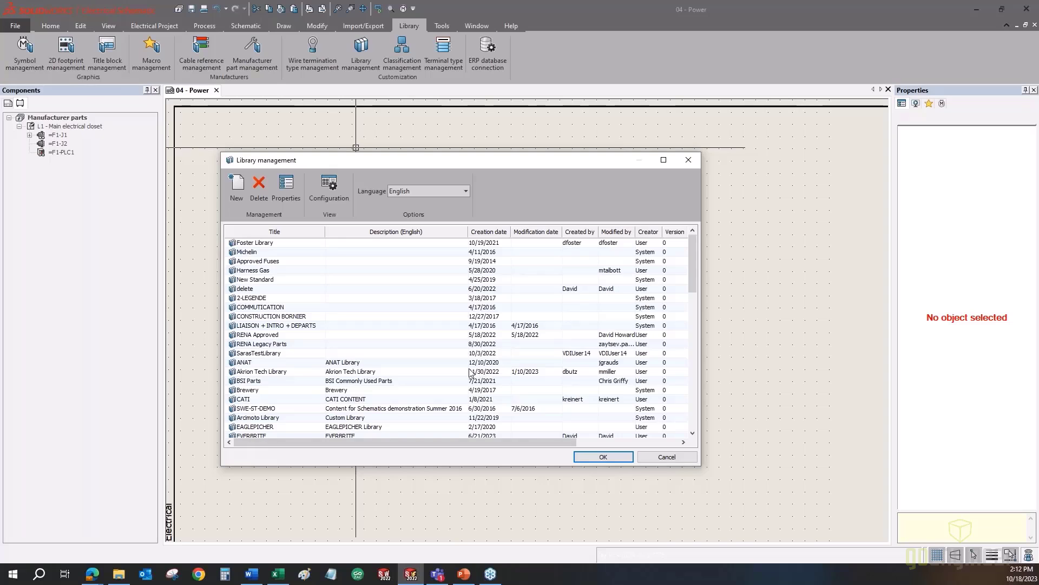
pyautogui.scroll(-8, 252, 345)
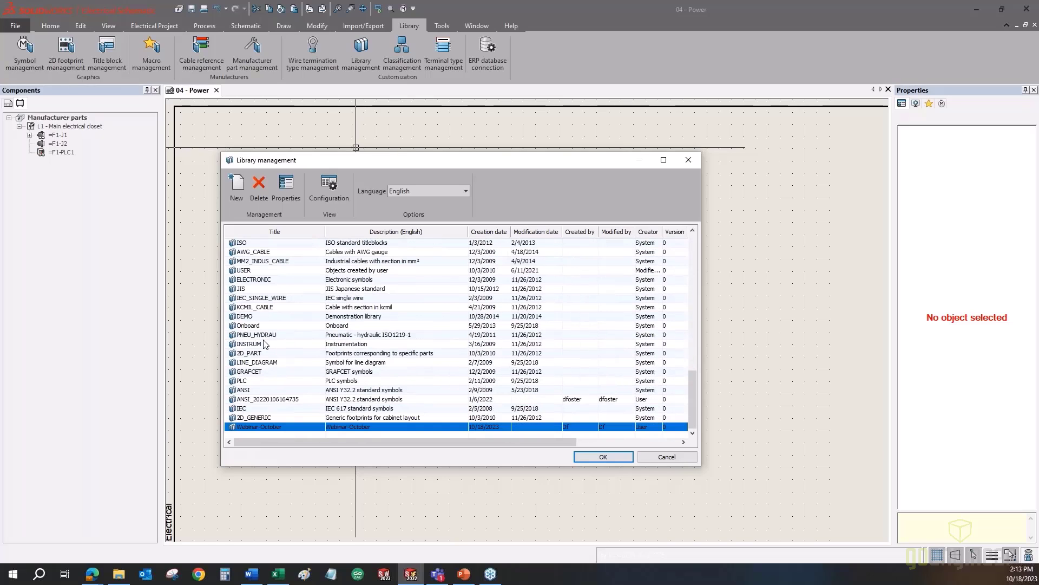
pyautogui.click(603, 456)
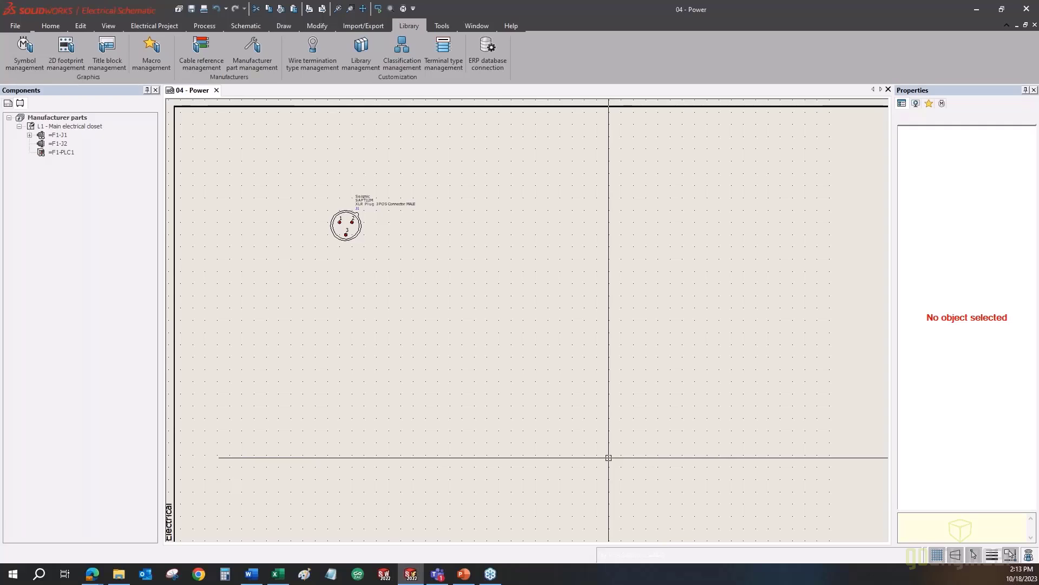
# - Insert a connector symbol on the sheet and search for its manufacturer part
pyautogui.click(245, 24)
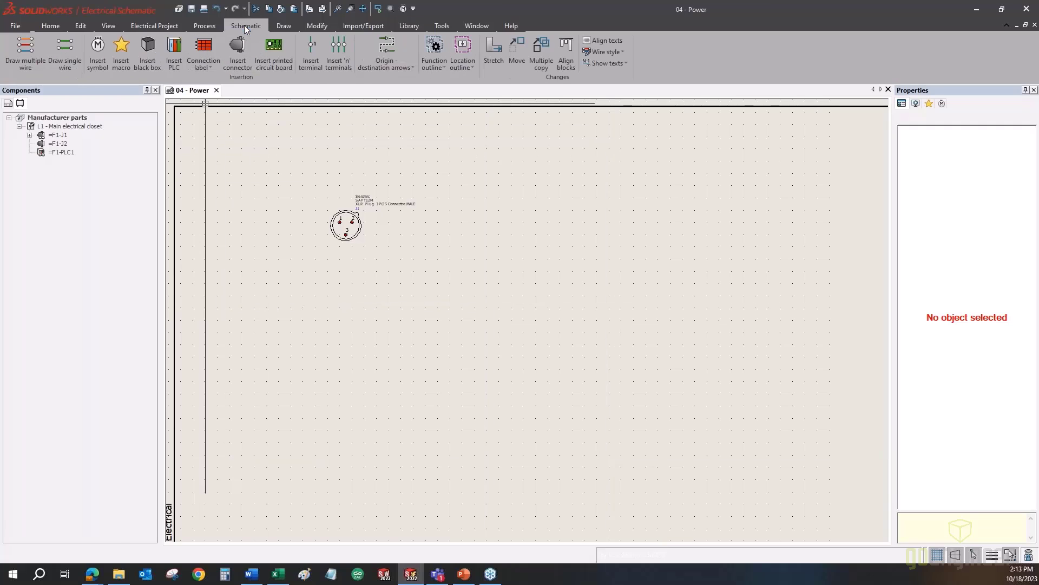
pyautogui.click(97, 52)
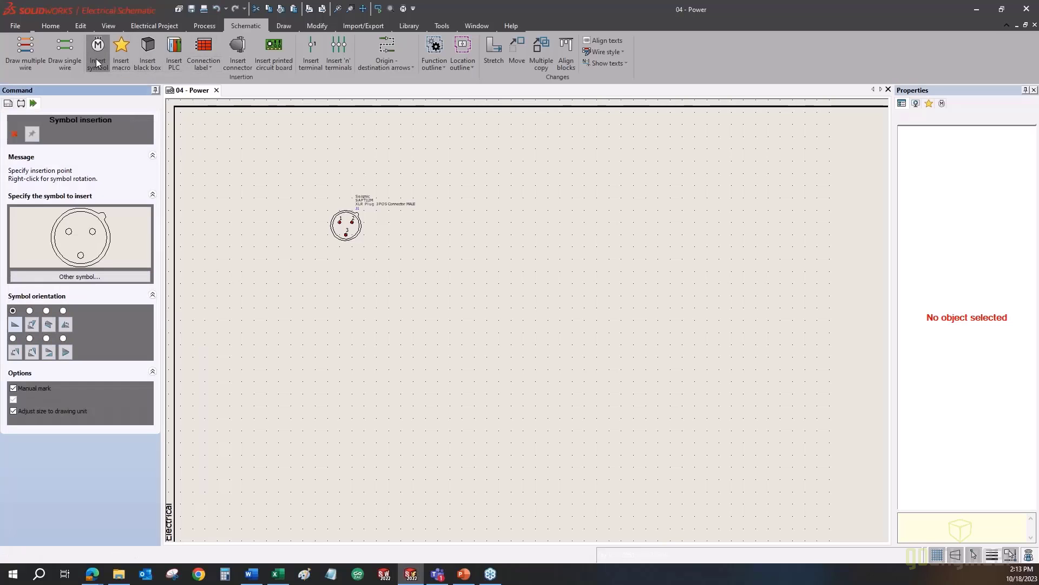
pyautogui.click(266, 327)
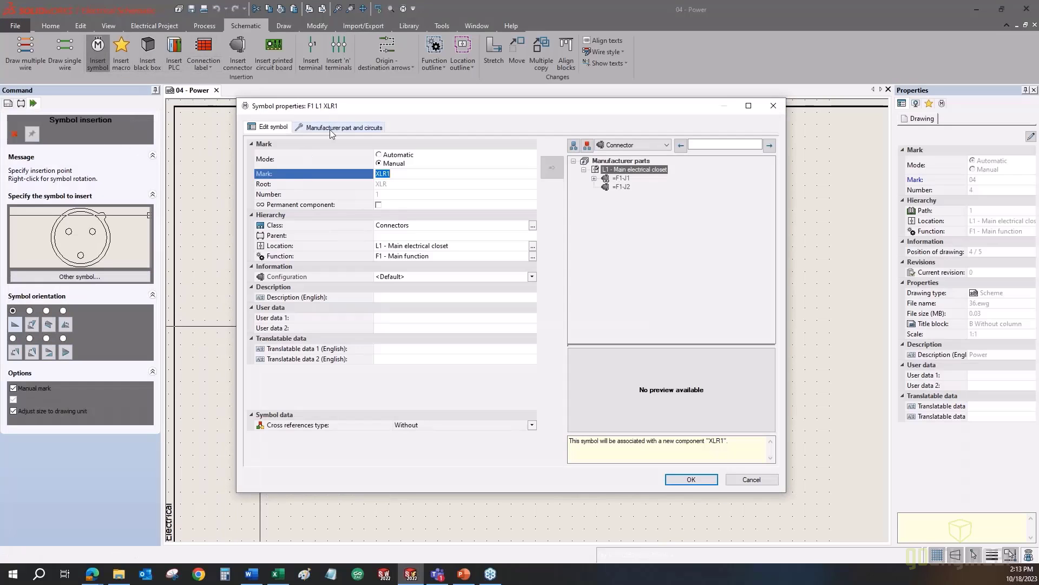
pyautogui.click(330, 129)
pyautogui.click(257, 153)
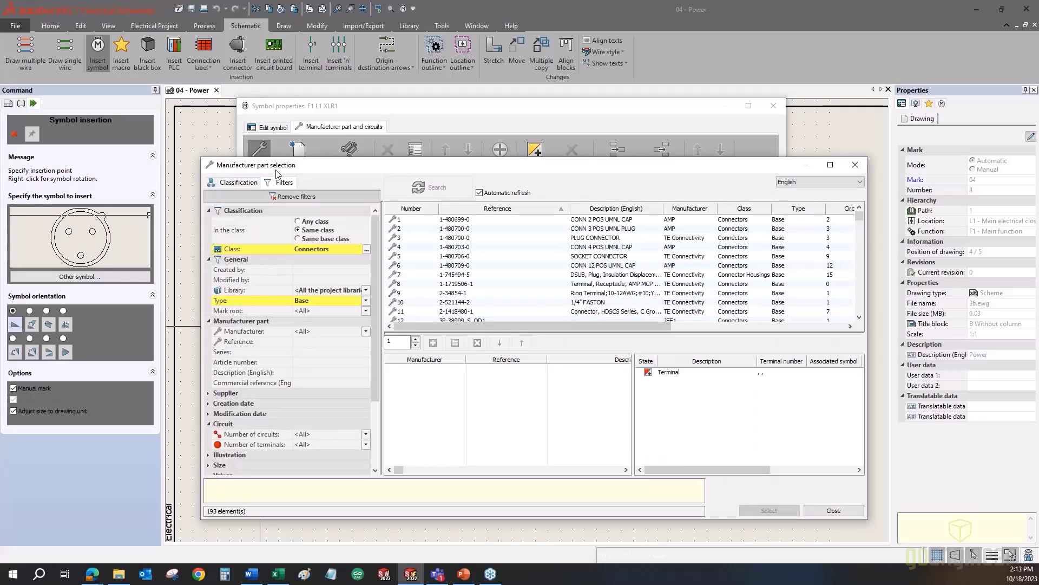
# - Filter parts by the Webinar-October library, find none, and cancel the symbol insertion
pyautogui.click(231, 293)
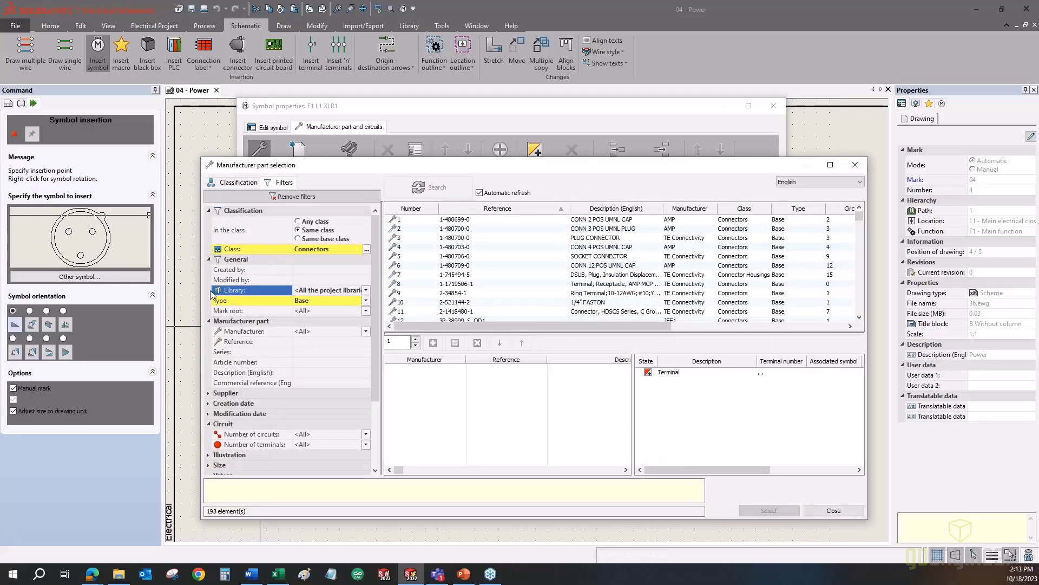
pyautogui.click(305, 293)
pyautogui.scroll(-10, 299, 331)
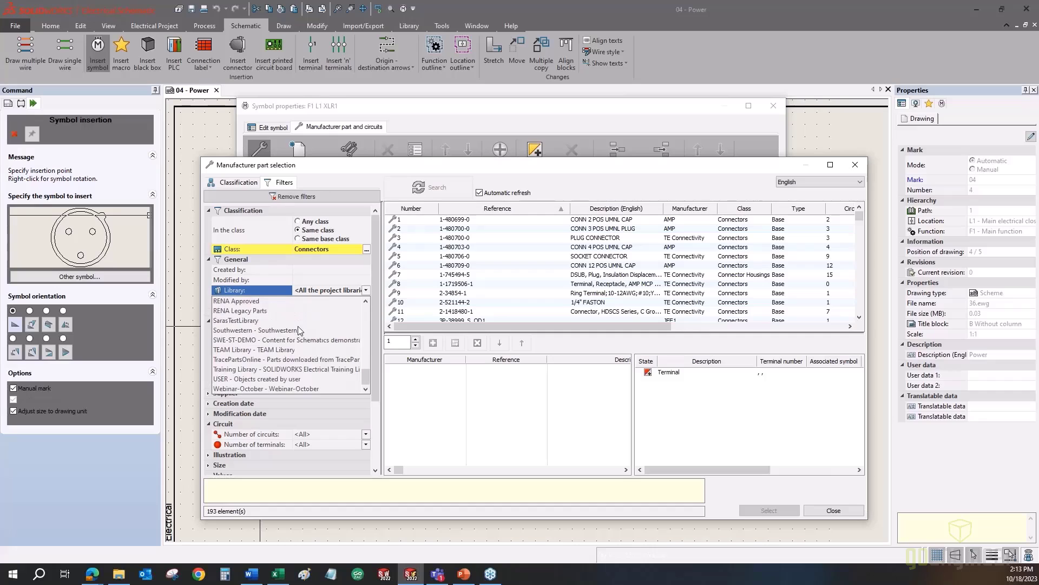
pyautogui.click(227, 388)
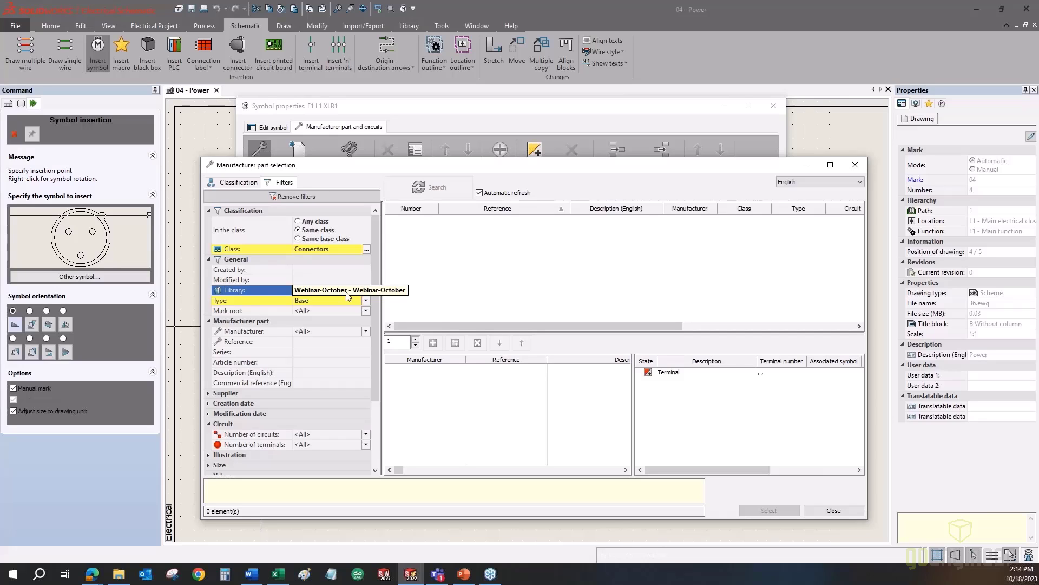
pyautogui.click(823, 512)
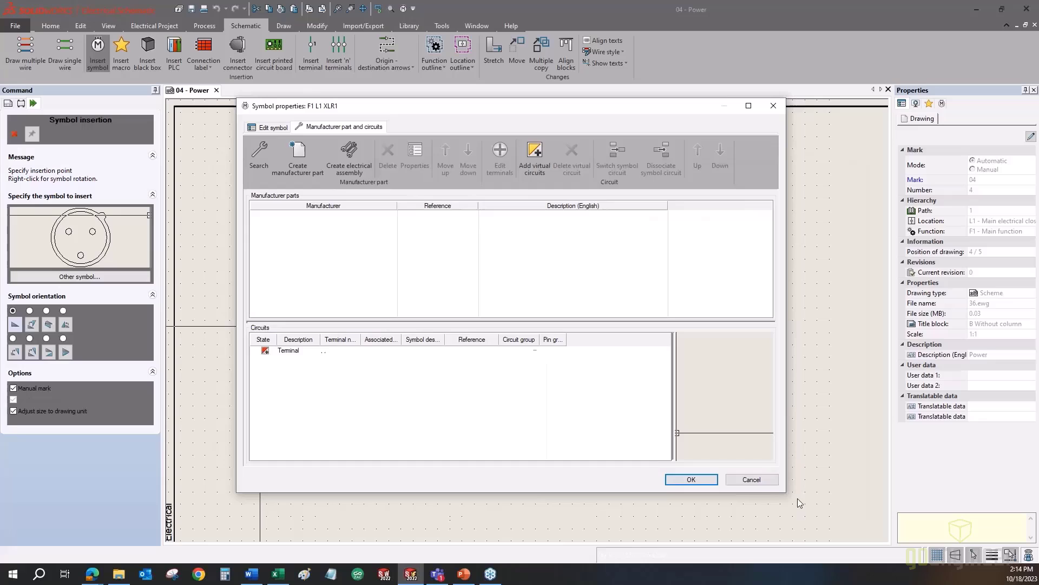
pyautogui.click(760, 479)
# - End the Insert symbol command and bring up the Library ribbon tools
pyautogui.click(15, 133)
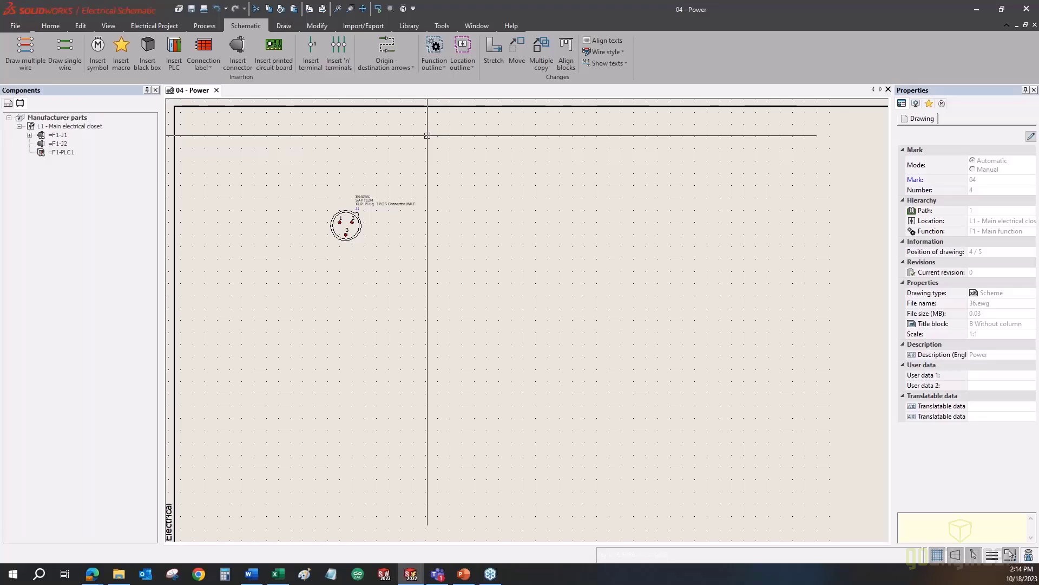
pyautogui.click(401, 27)
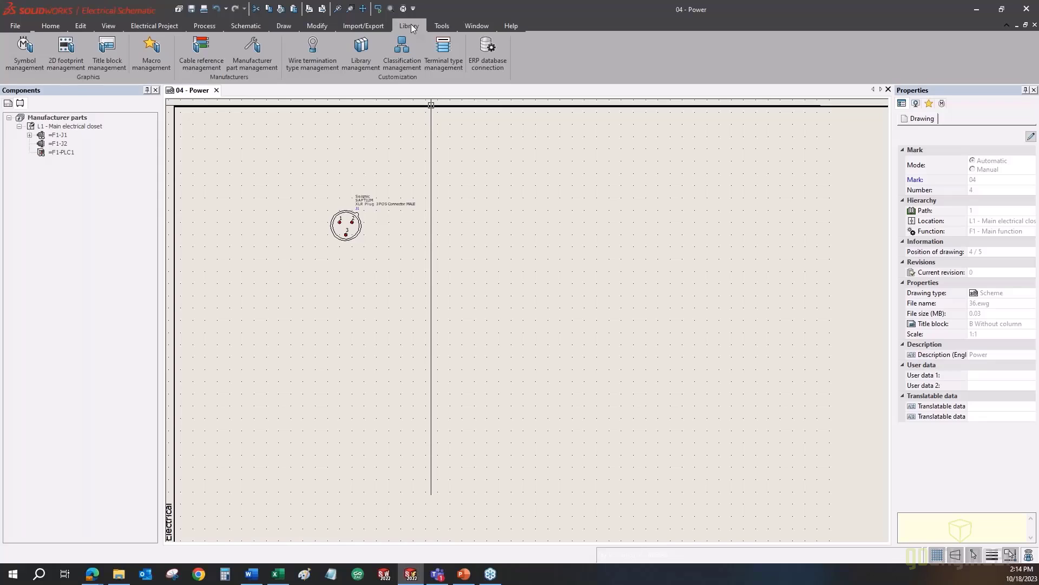
# - Open Manufacturer part management and browse the Overload Relays and Boxes, cabinets classes
pyautogui.click(265, 63)
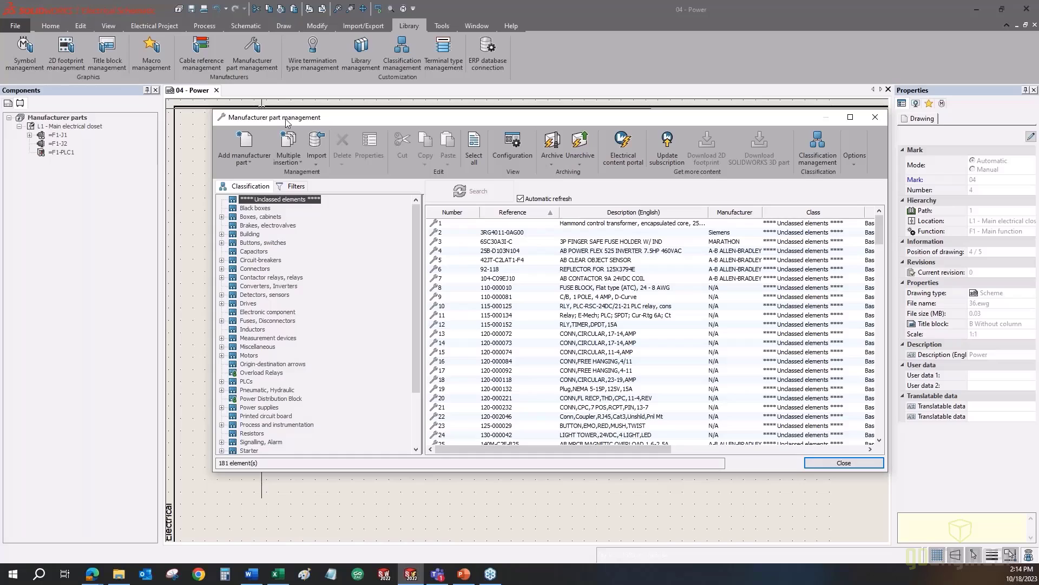
pyautogui.moveTo(287, 123); pyautogui.dragTo(287, 139)
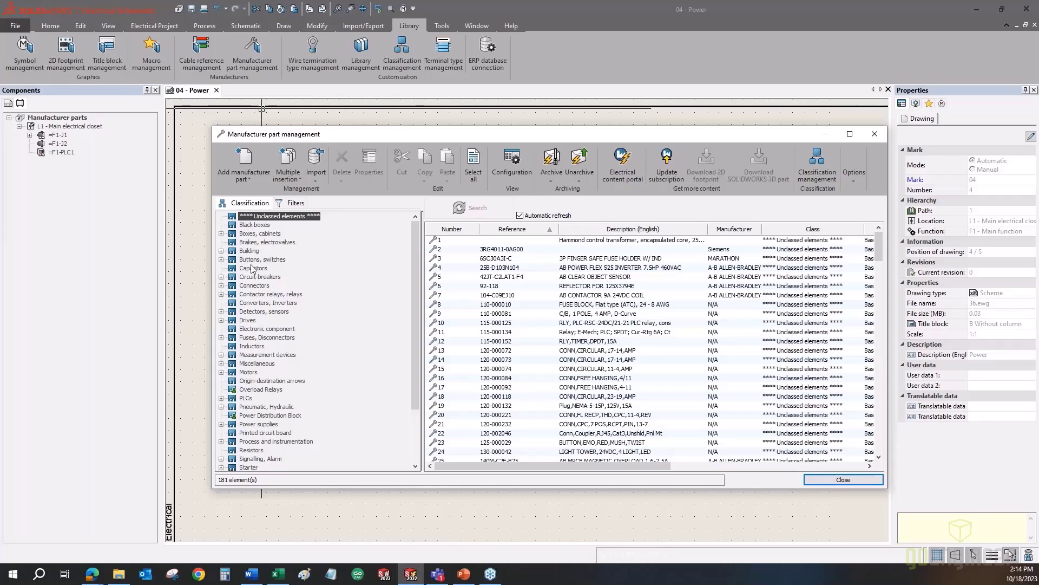
pyautogui.click(250, 390)
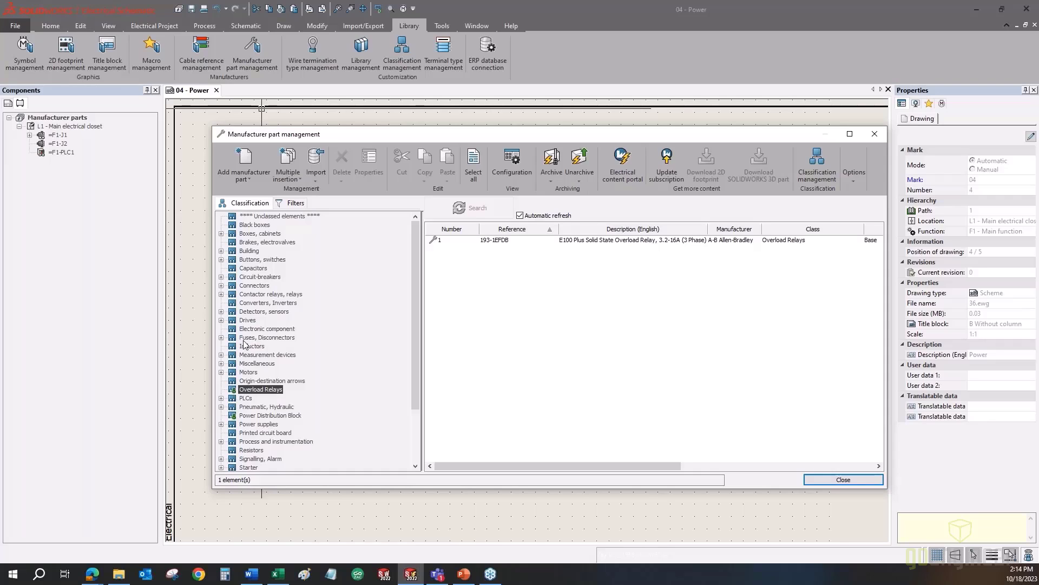
pyautogui.scroll(-3, 242, 428)
pyautogui.scroll(3, 243, 428)
pyautogui.click(260, 234)
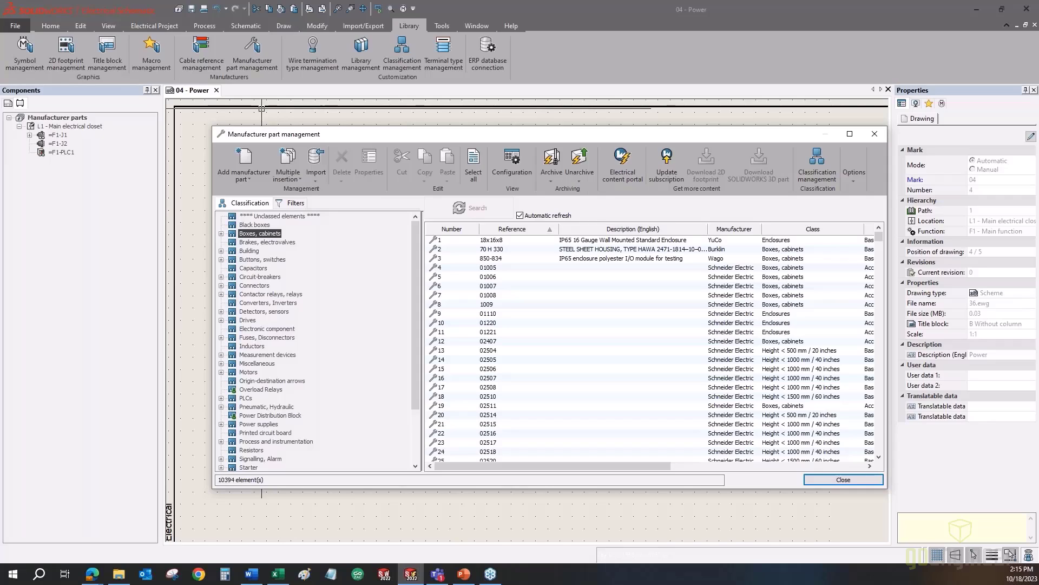
# - In the property filters, try a 'sap' reference filter, then clear it
pyautogui.click(292, 203)
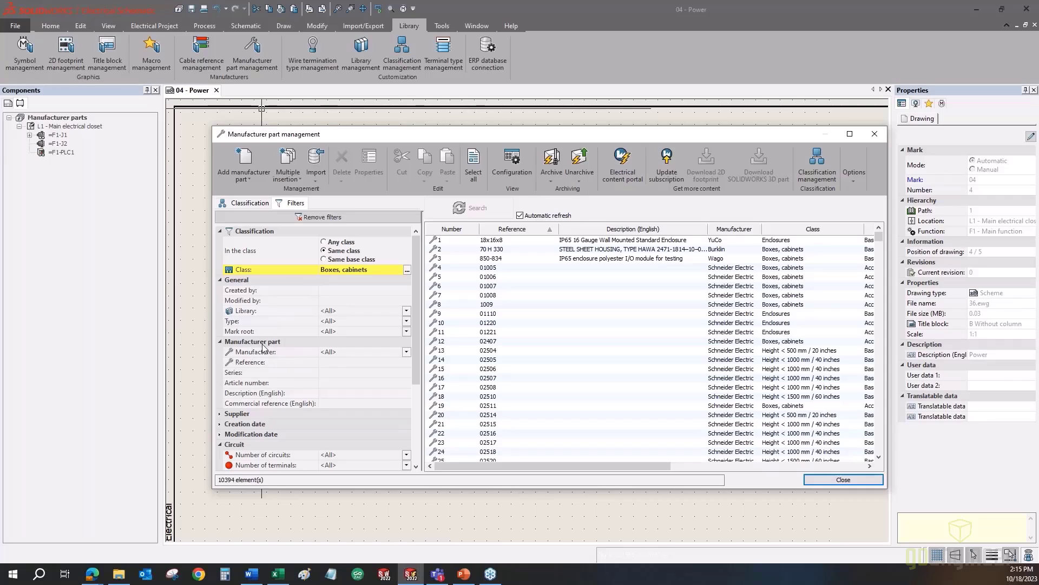
pyautogui.click(406, 352)
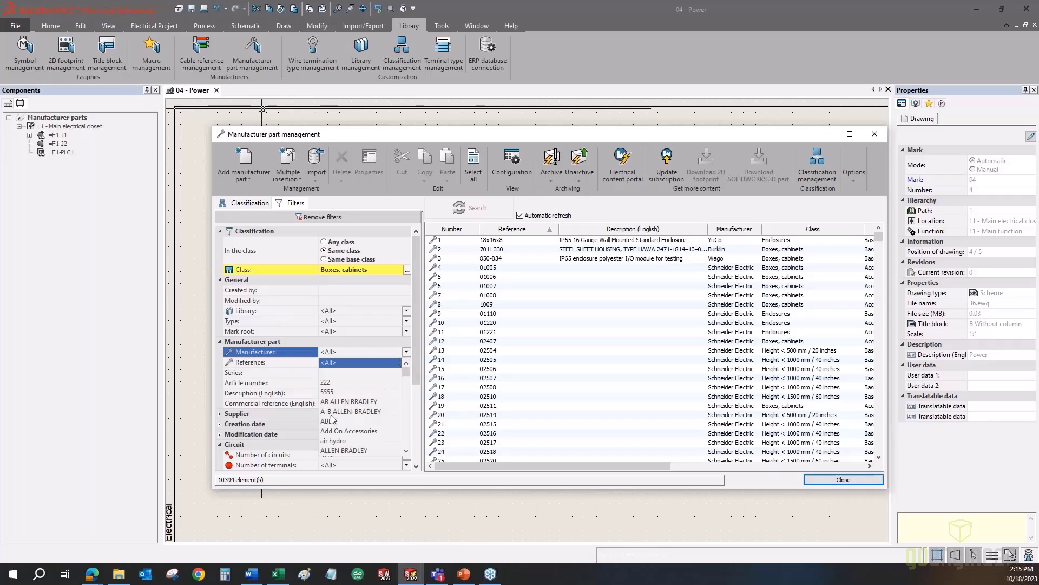
pyautogui.click(357, 364)
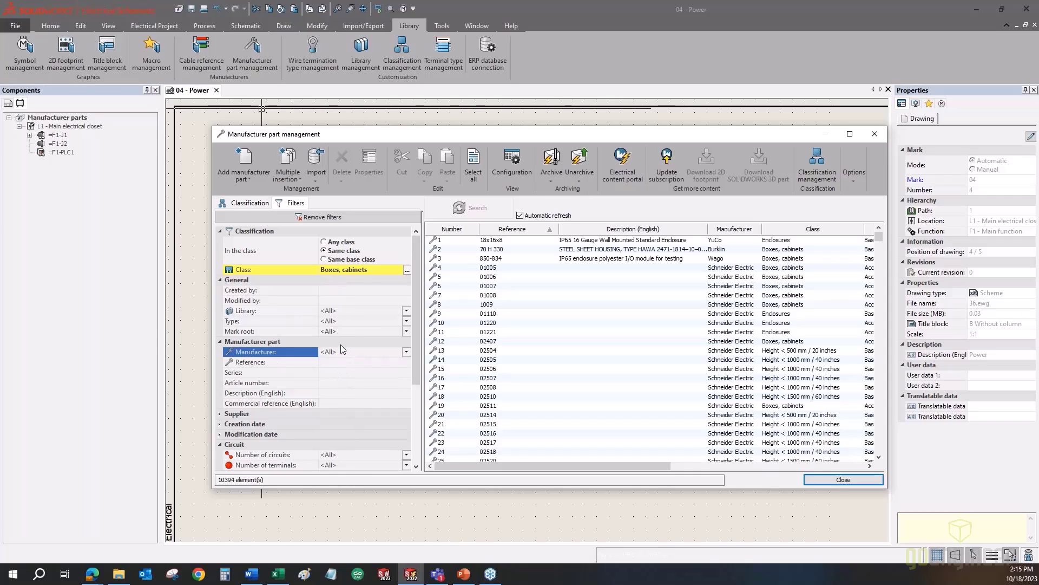
pyautogui.click(543, 215)
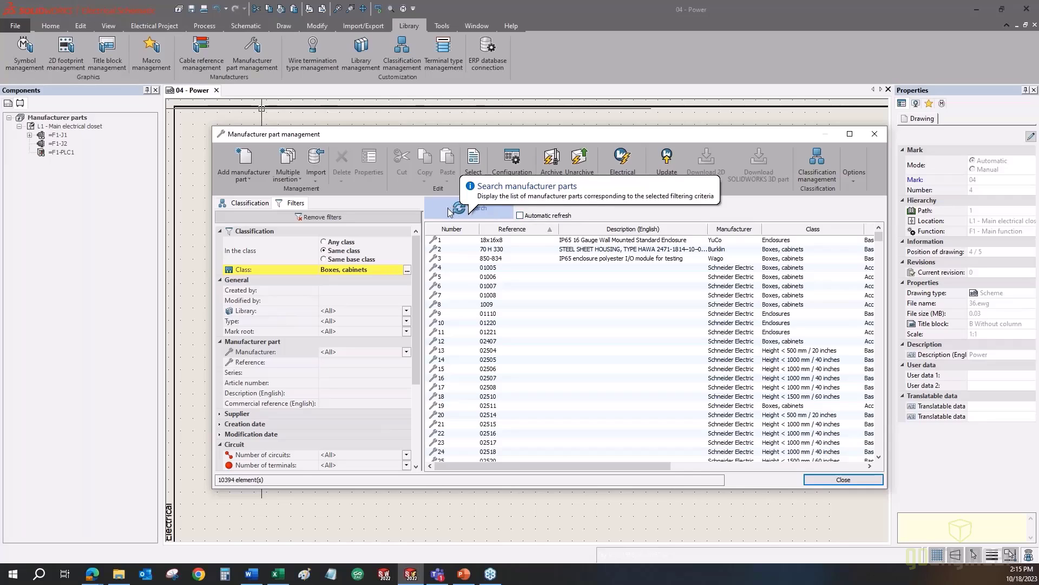
pyautogui.click(351, 362)
pyautogui.write('sap')
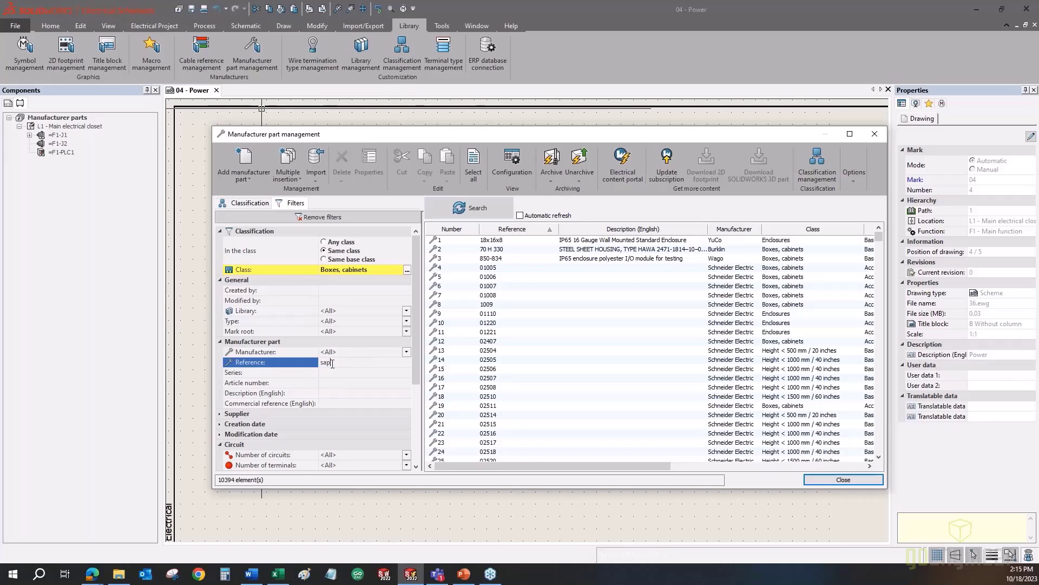
pyautogui.press('Return')
pyautogui.click(472, 210)
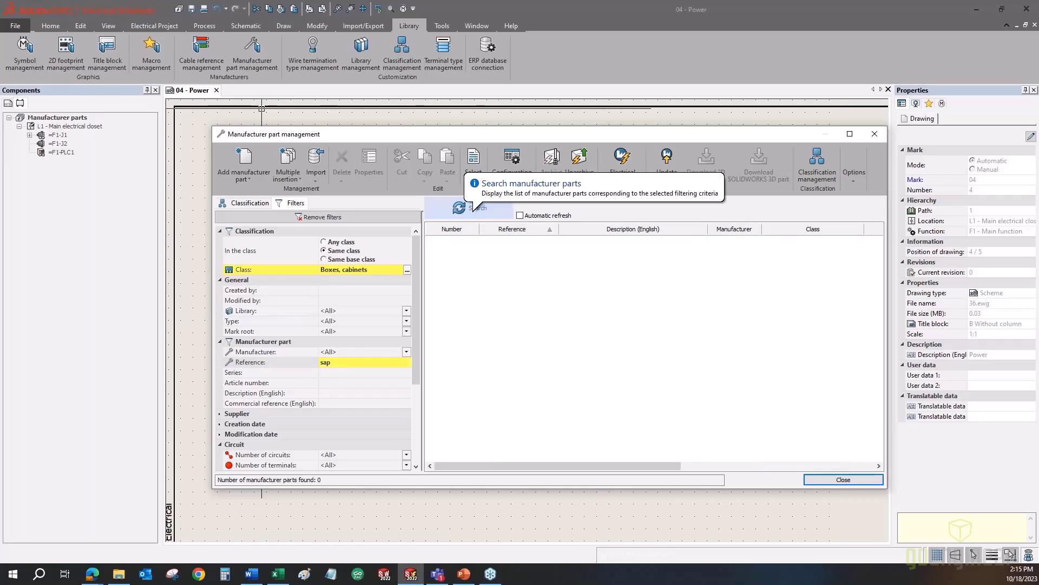
pyautogui.click(521, 216)
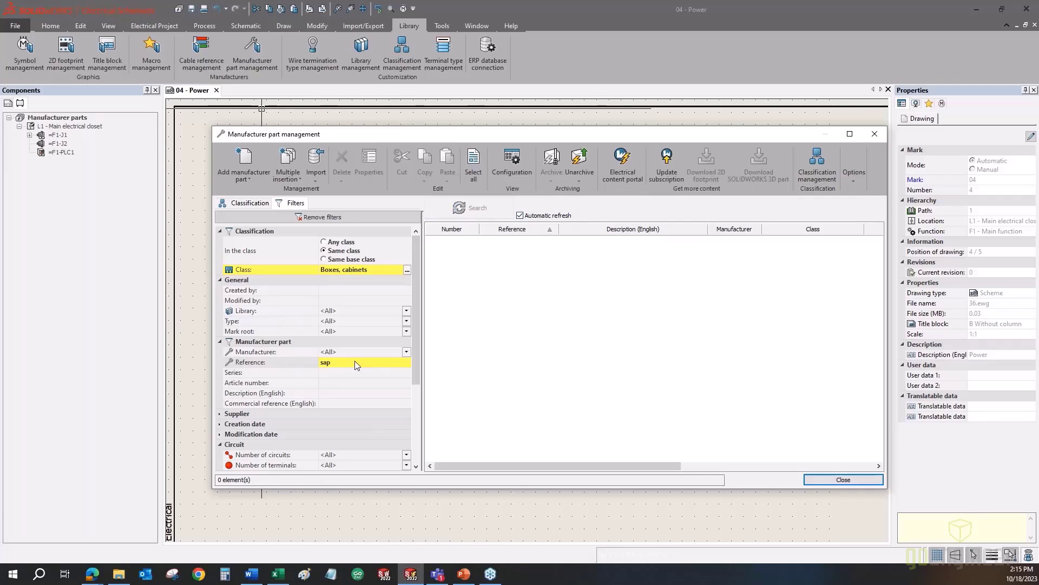
pyautogui.click(303, 365)
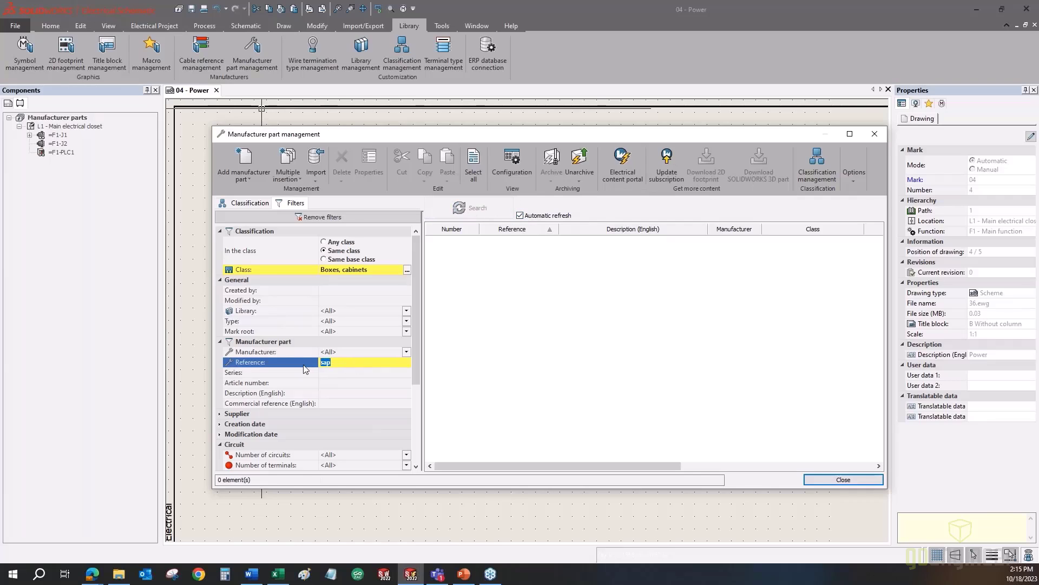
pyautogui.press('BackSpace')
# - Filter the parts list to manufacturer ABB and launch the Electrical Content Portal
pyautogui.click(361, 351)
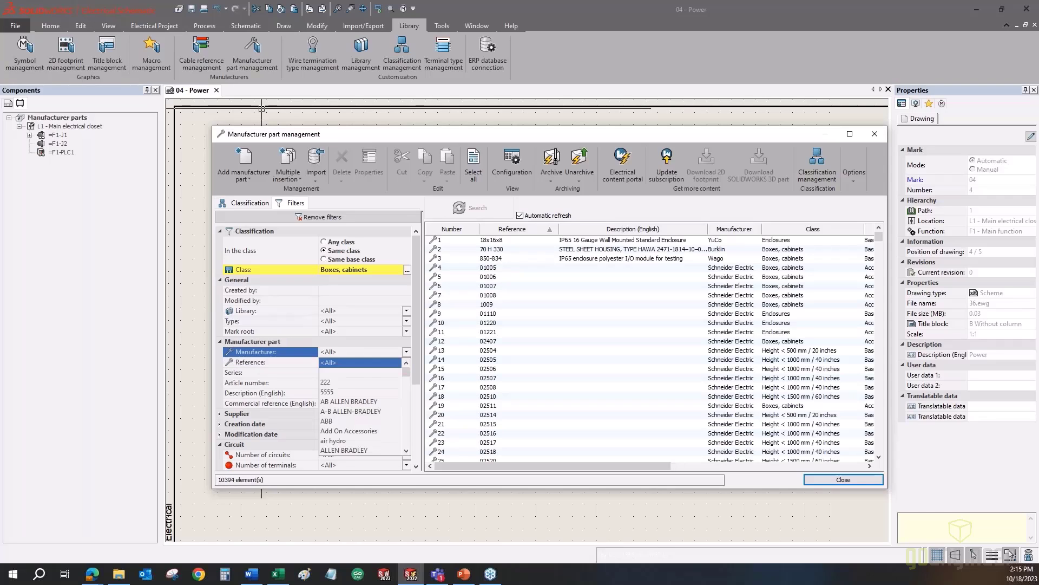
pyautogui.click(333, 421)
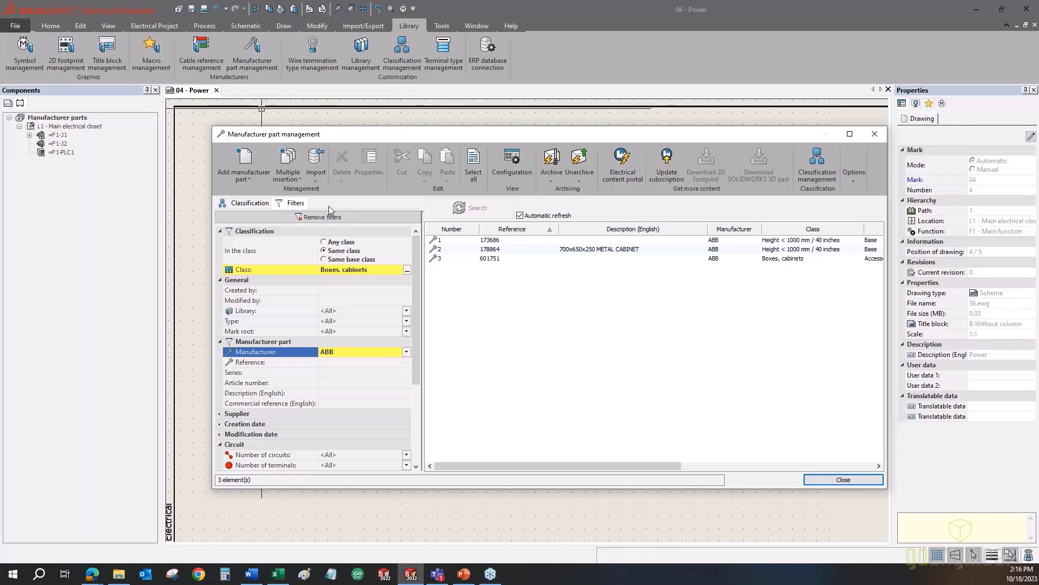
pyautogui.click(609, 162)
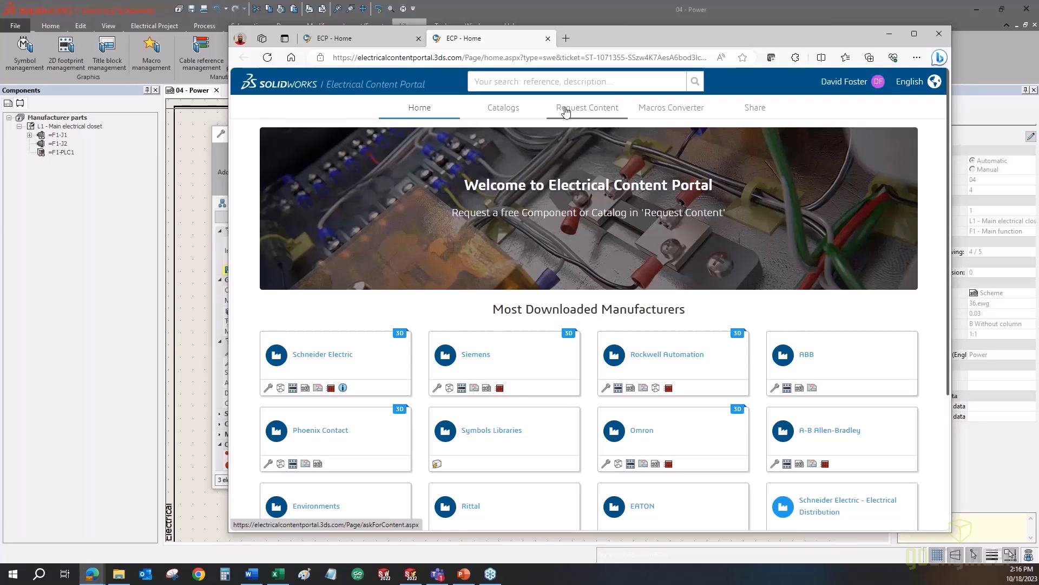
# - Go to the portal's Catalogs page of manufacturer catalogs
pyautogui.click(512, 111)
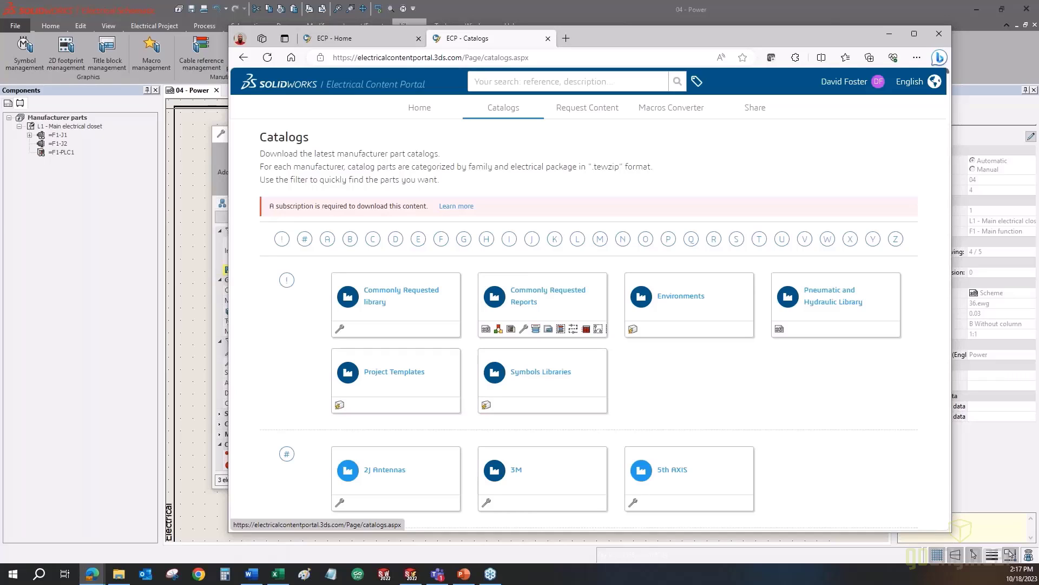
# - Scroll to the A section of the Catalogs page and open the ABB catalog
pyautogui.click(519, 79)
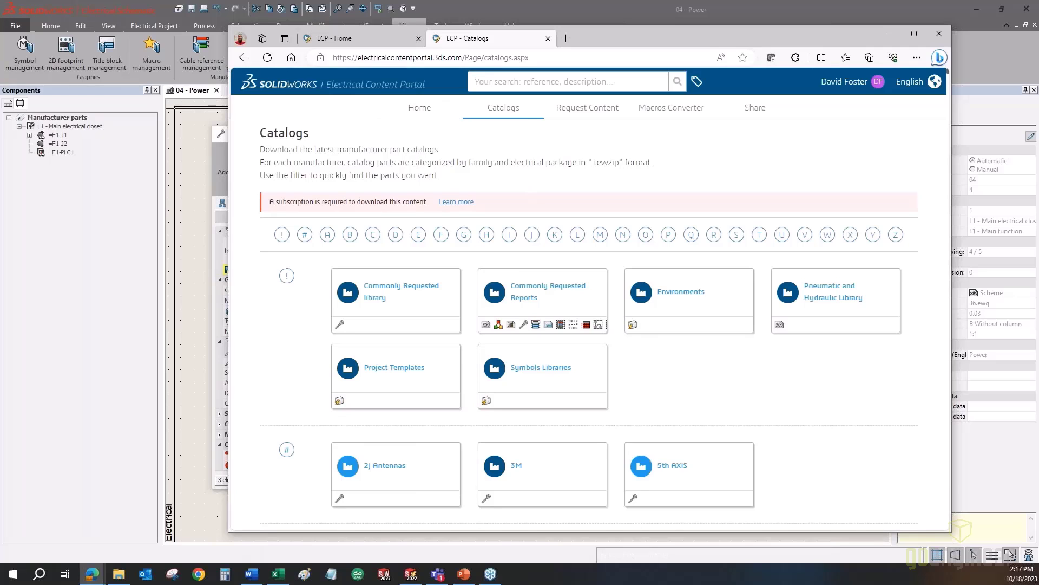
pyautogui.scroll(-5, 447, 168)
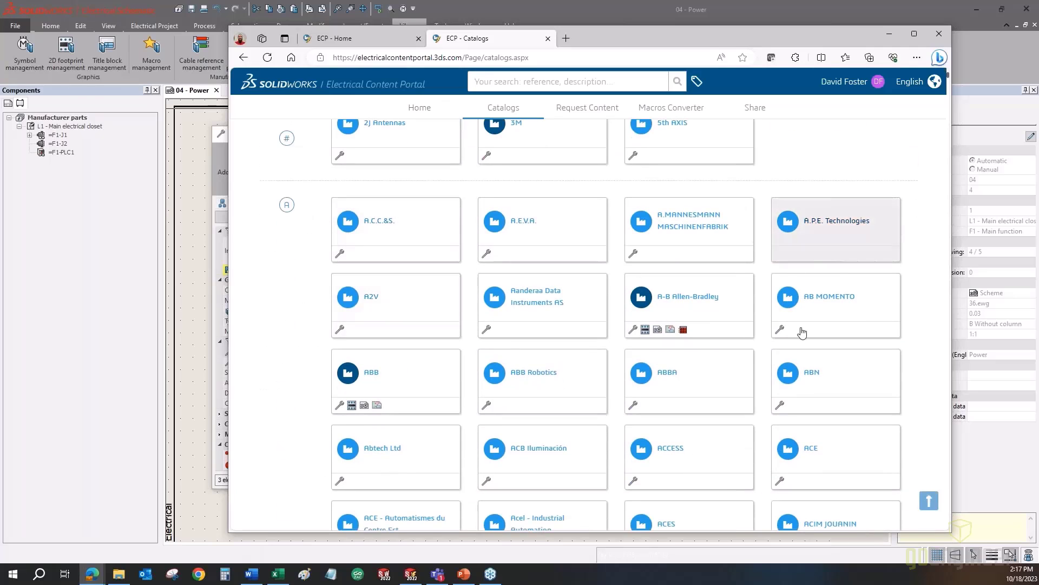
pyautogui.click(404, 366)
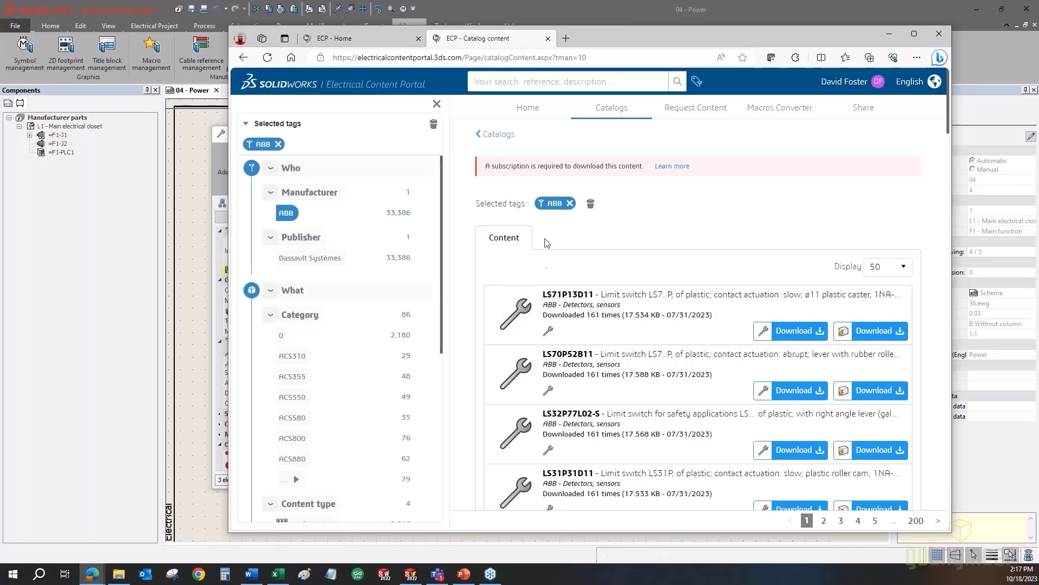
# - Browse the ABB results and attempt to download part LS71P13D11
pyautogui.scroll(-10, 548, 338)
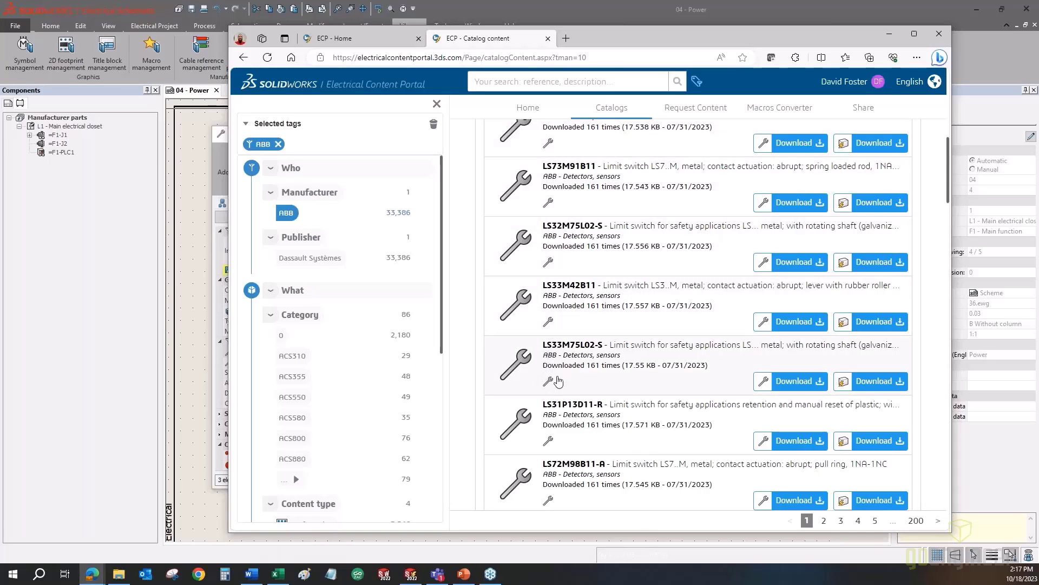
pyautogui.scroll(-15, 552, 382)
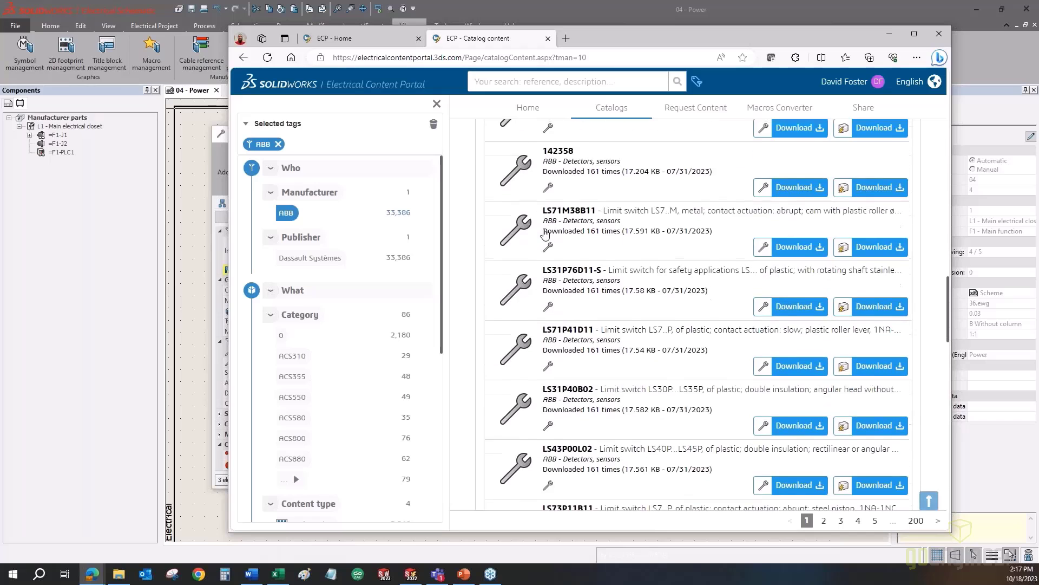
pyautogui.scroll(-5, 546, 234)
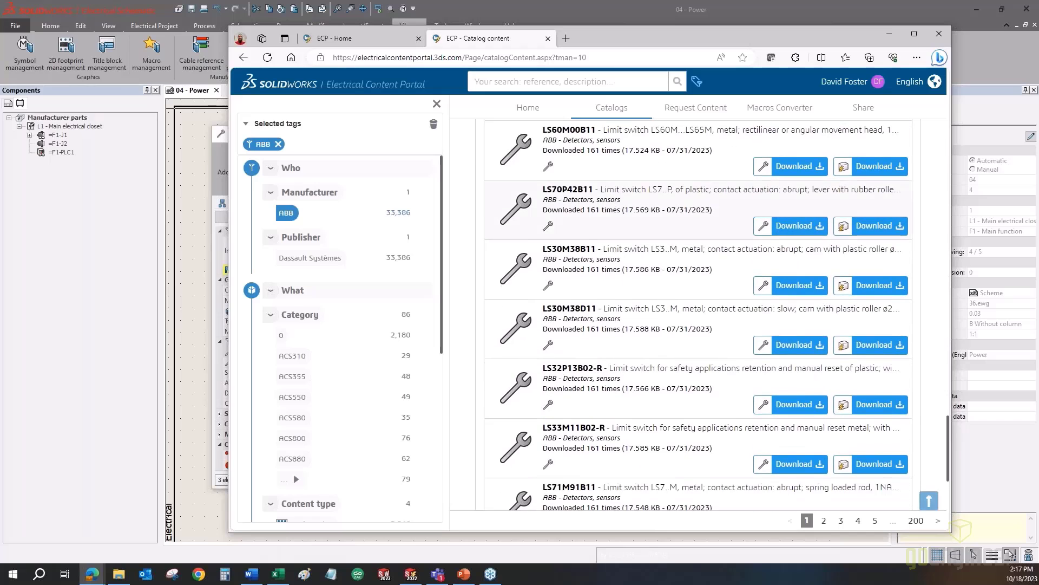
pyautogui.scroll(-5, 552, 373)
pyautogui.scroll(20, 697, 242)
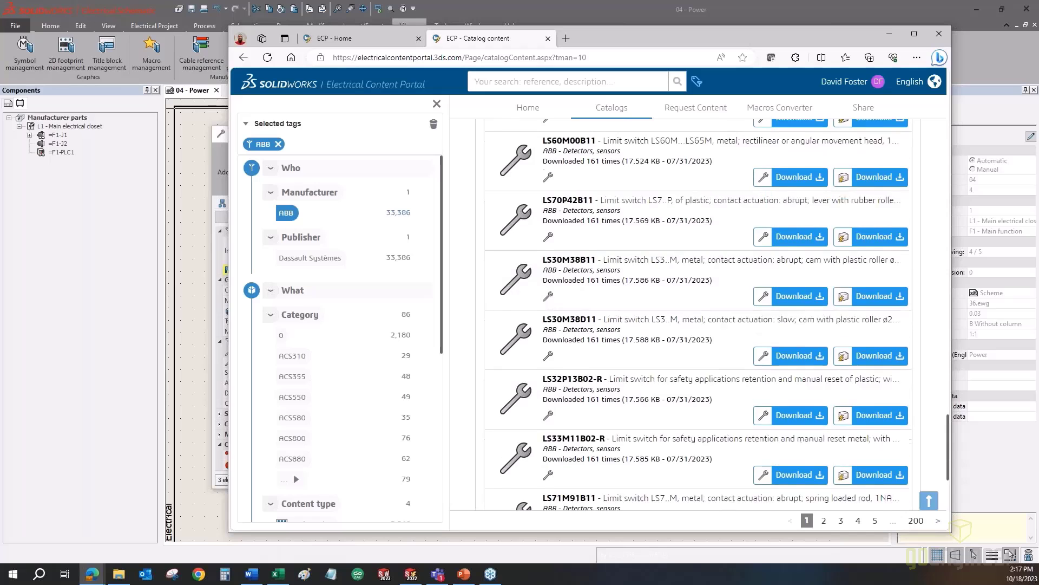
pyautogui.scroll(15, 552, 232)
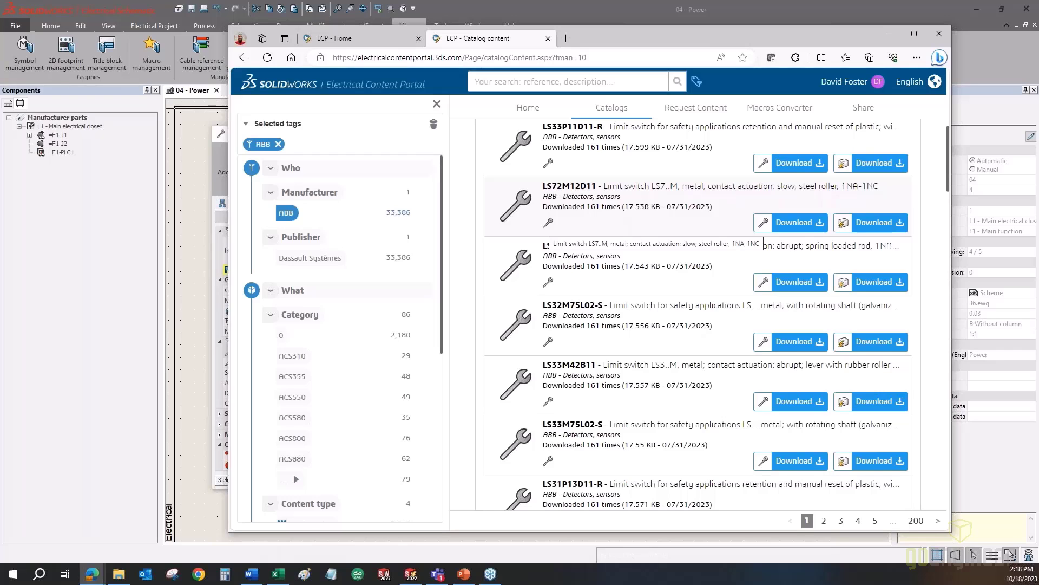
pyautogui.scroll(5, 549, 227)
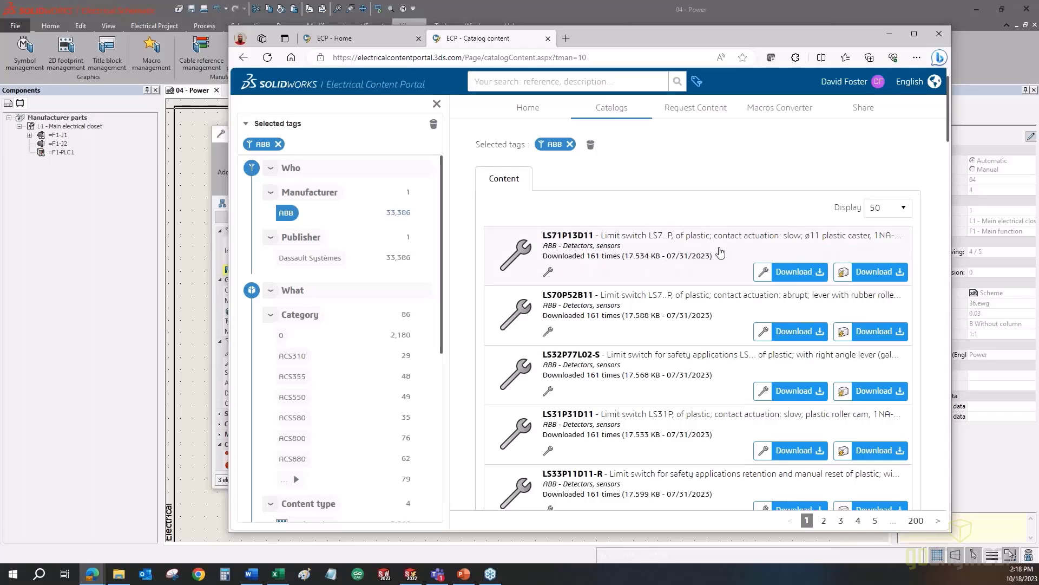
pyautogui.click(821, 273)
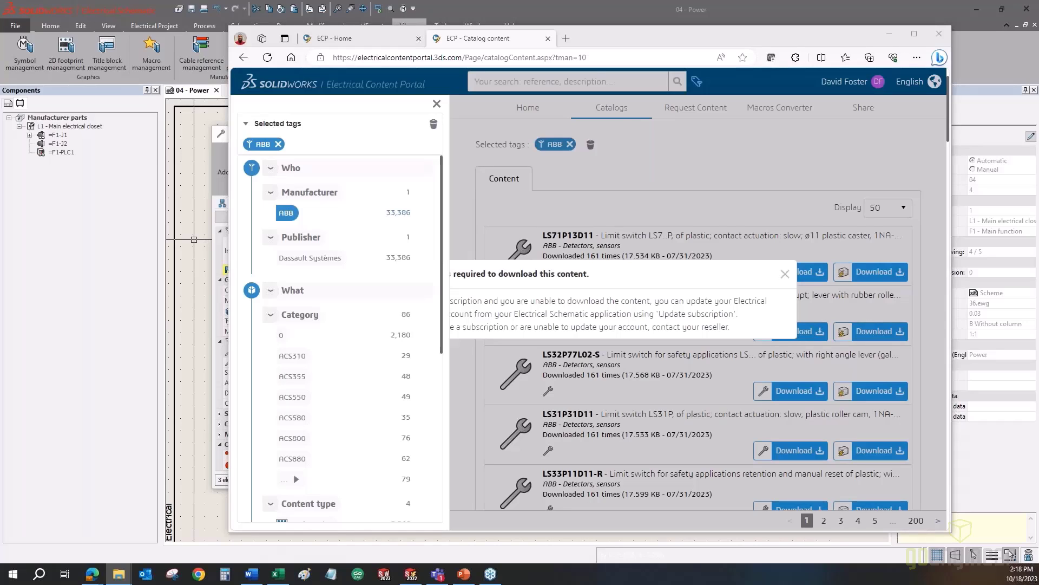
# - Minimize the Downloads folder window and close the content portal browser
pyautogui.moveTo(0, 8); pyautogui.dragTo(21, 40)
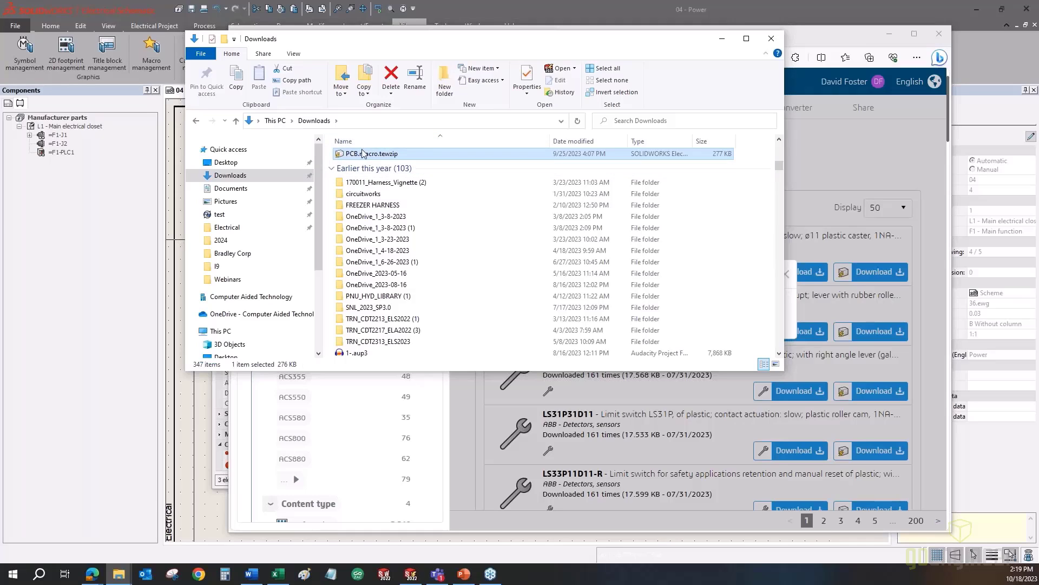
pyautogui.click(722, 39)
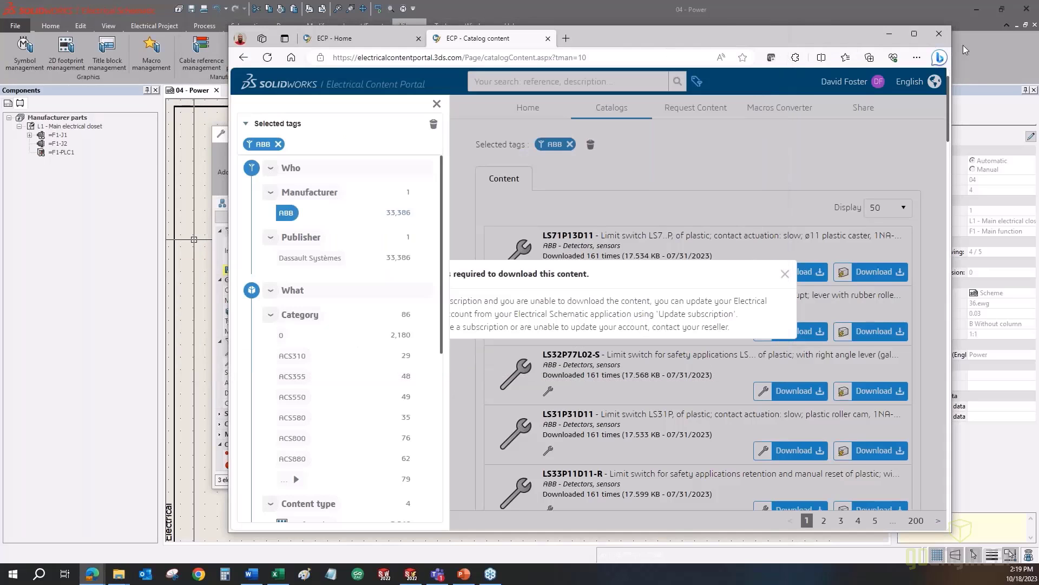
pyautogui.click(938, 35)
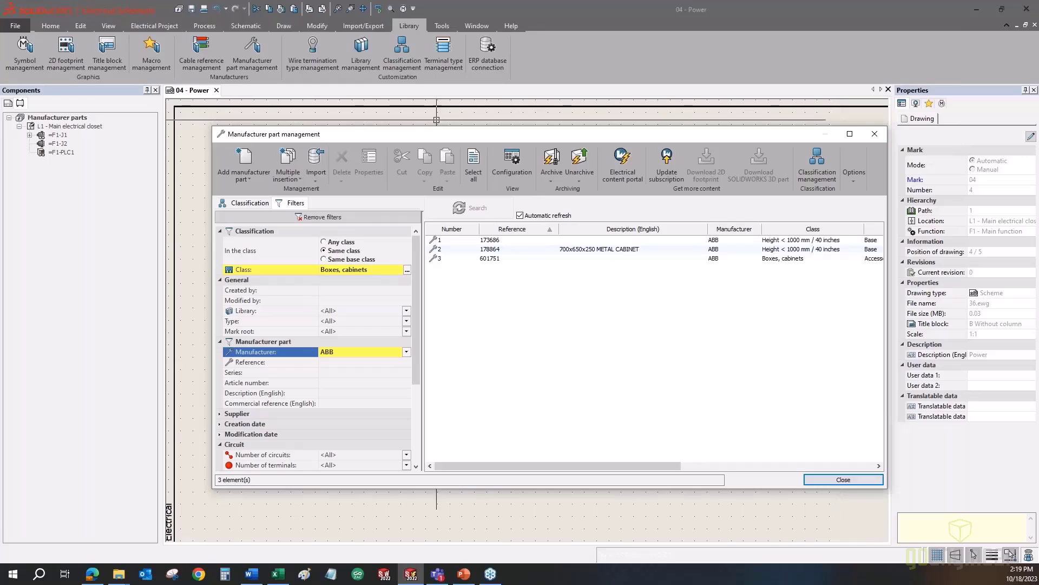
# - Unarchive ABB-Magneto-thermal(45).part.tewzip from the Downloads folder
pyautogui.moveTo(369, 136); pyautogui.dragTo(359, 115)
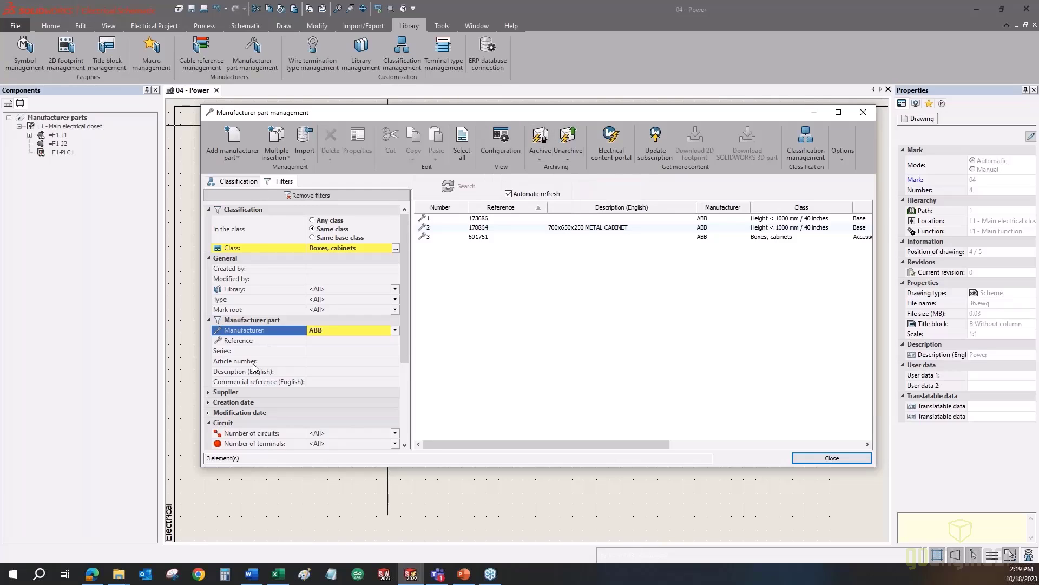
pyautogui.click(568, 135)
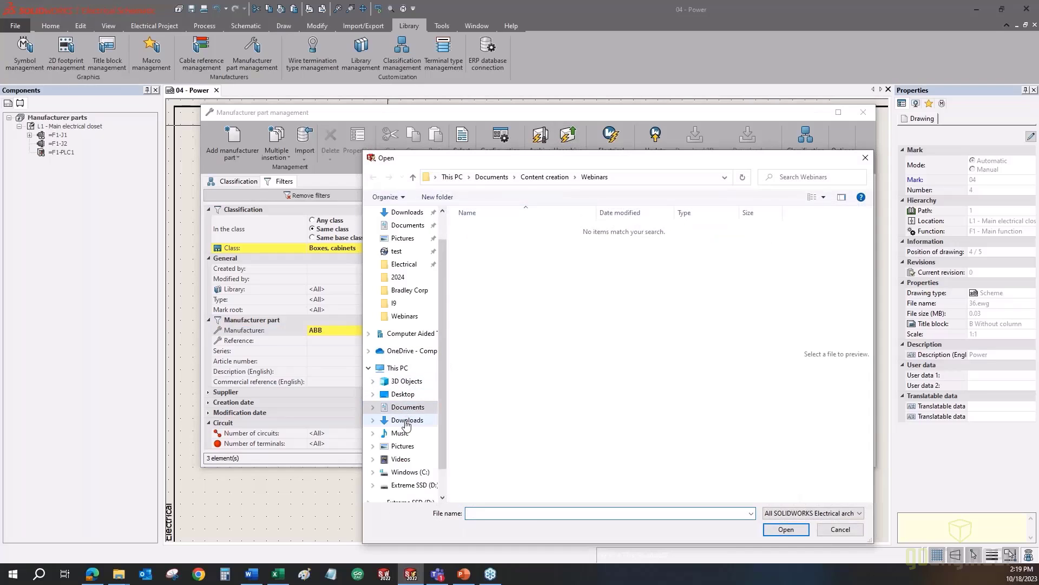
pyautogui.click(407, 420)
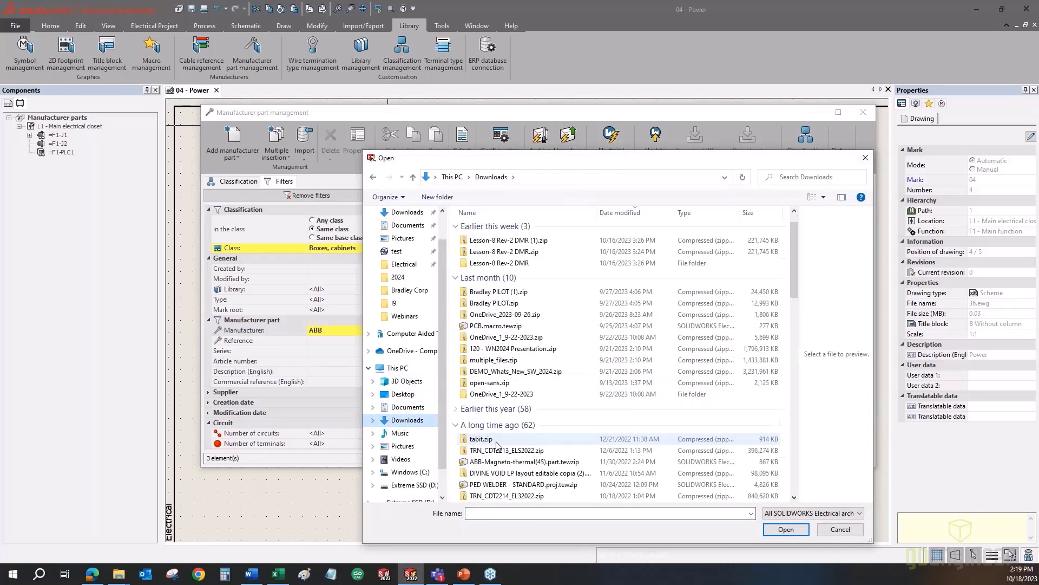
pyautogui.scroll(-2, 488, 378)
pyautogui.click(479, 430)
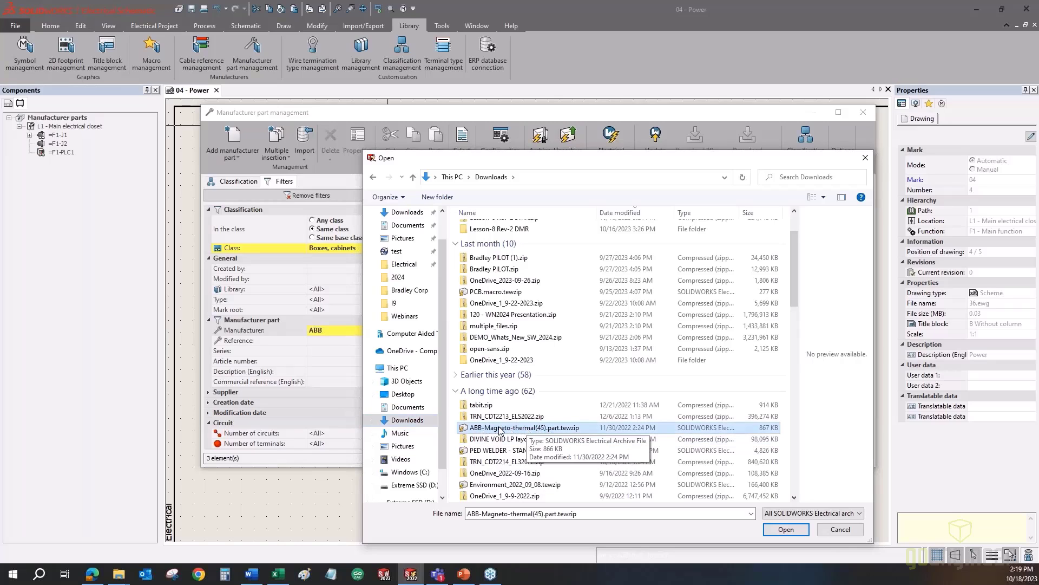
pyautogui.click(787, 531)
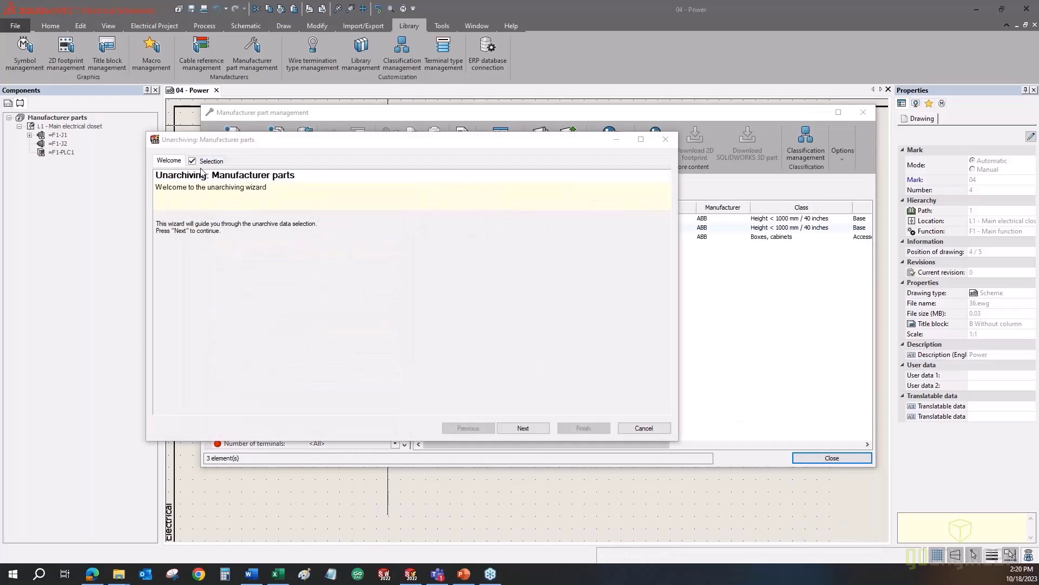
# - Step through the wizard, leaving the first 2D footprint at Do nothing, and finish
pyautogui.click(514, 428)
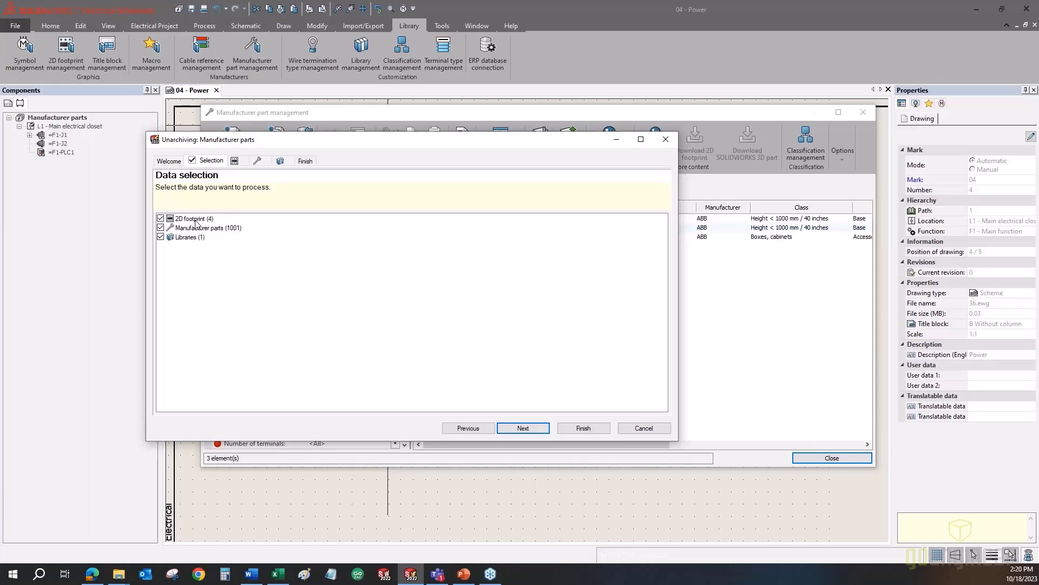
pyautogui.click(514, 431)
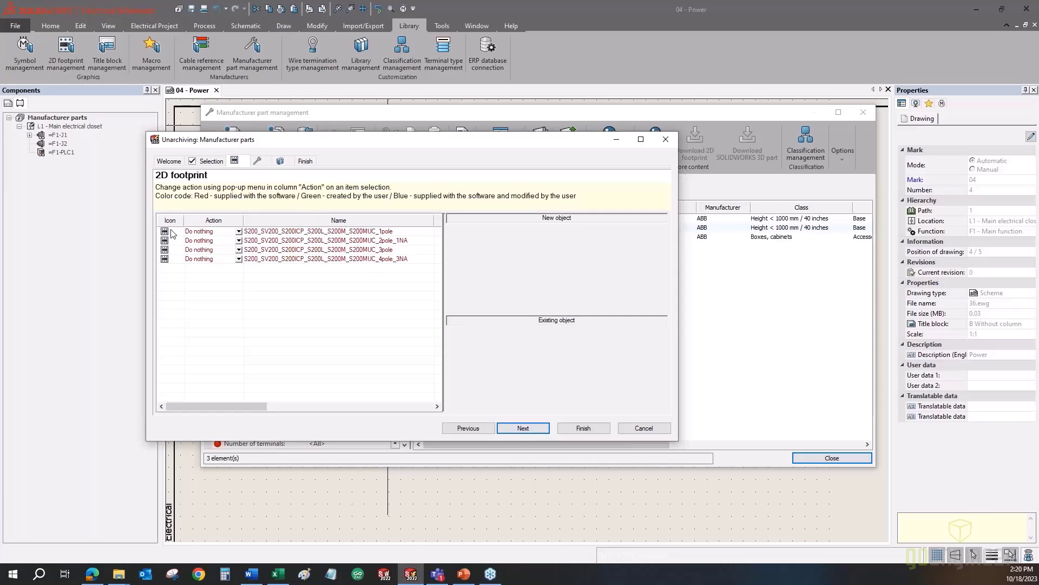
pyautogui.click(239, 231)
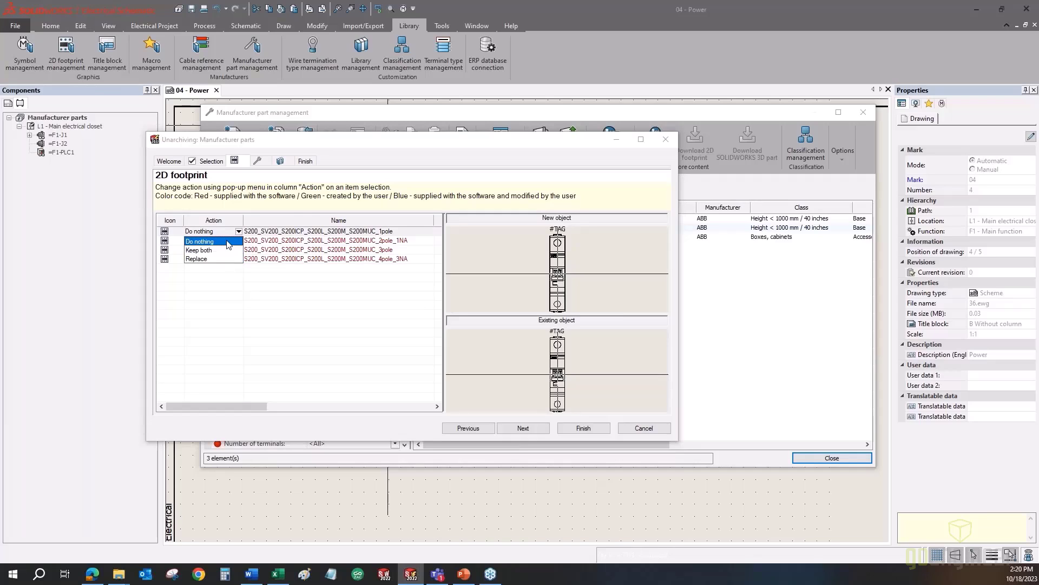
pyautogui.click(300, 212)
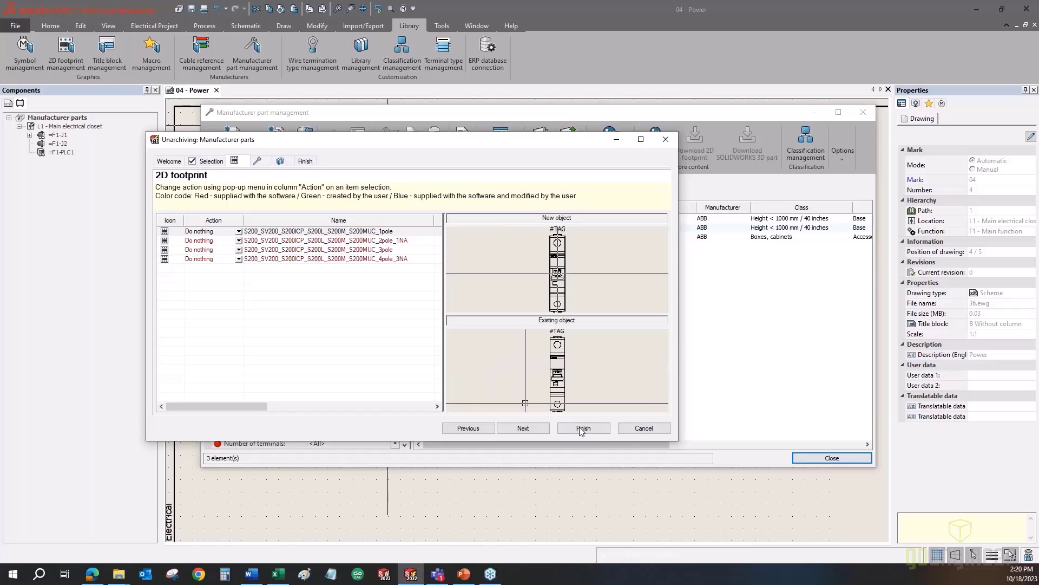
pyautogui.click(643, 428)
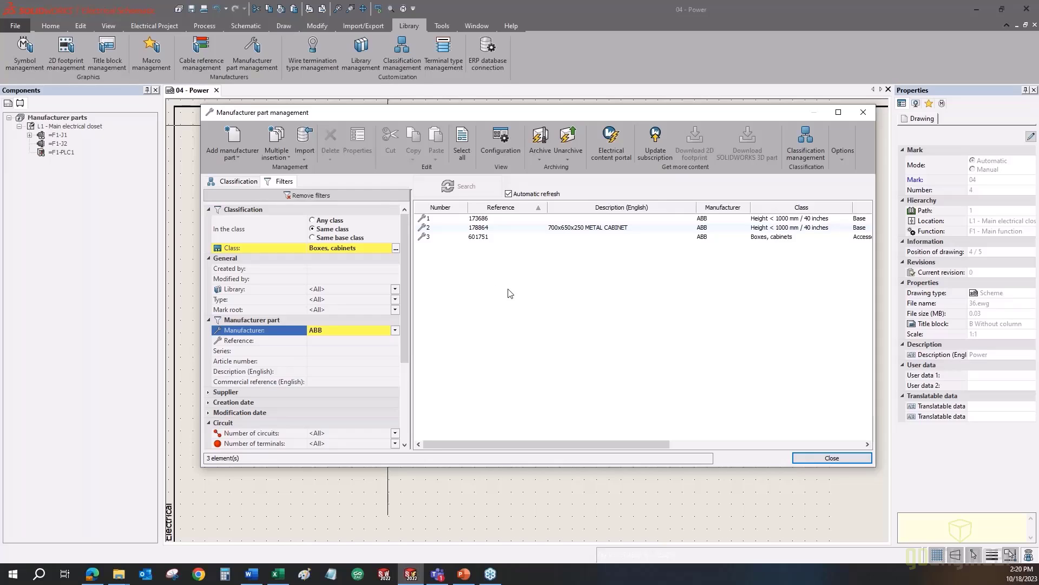
# - Remove all filters and select the empty Test class under Classification
pyautogui.click(3, 187)
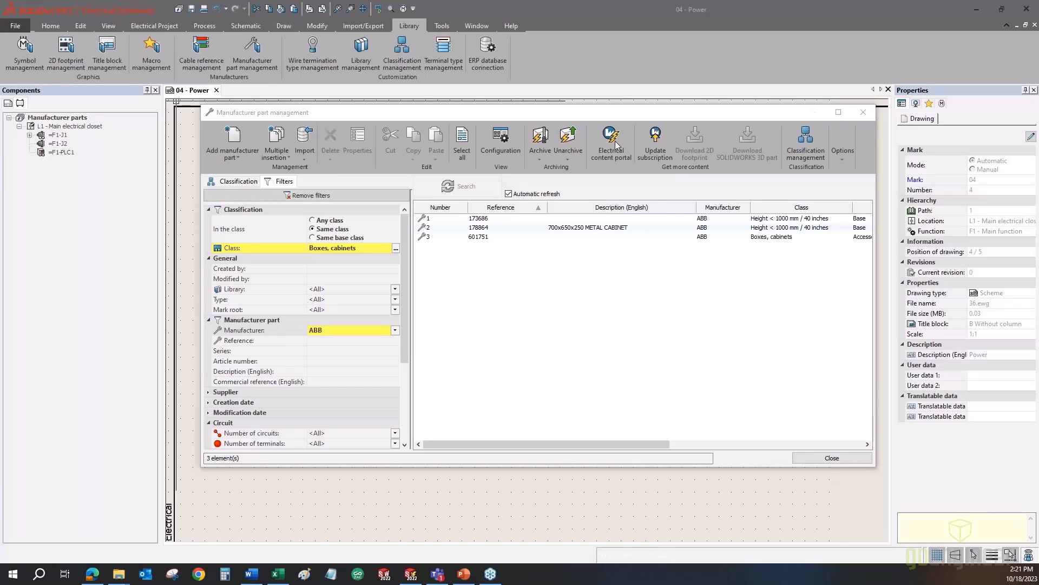
pyautogui.click(334, 197)
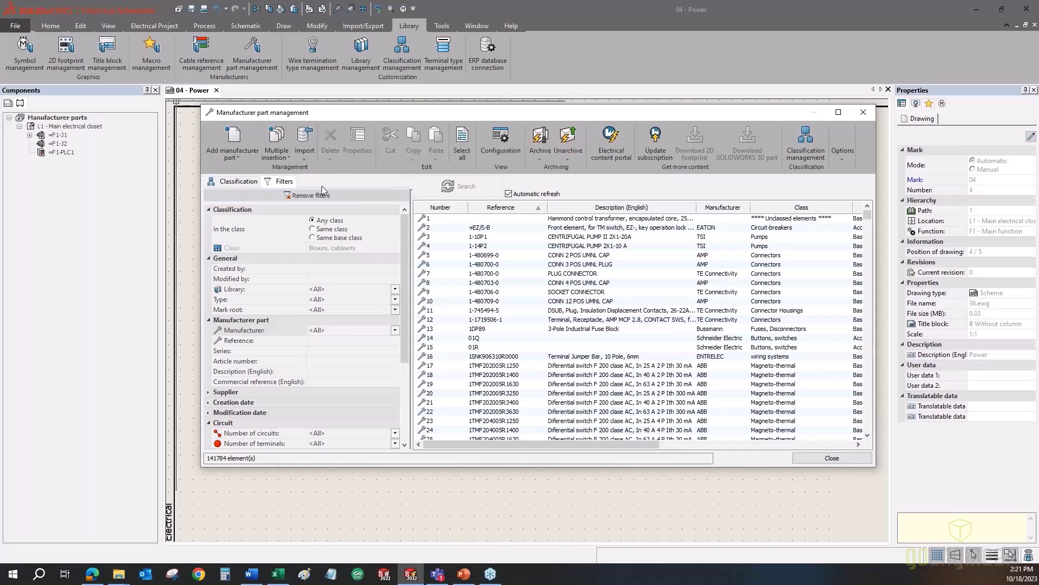
pyautogui.click(227, 183)
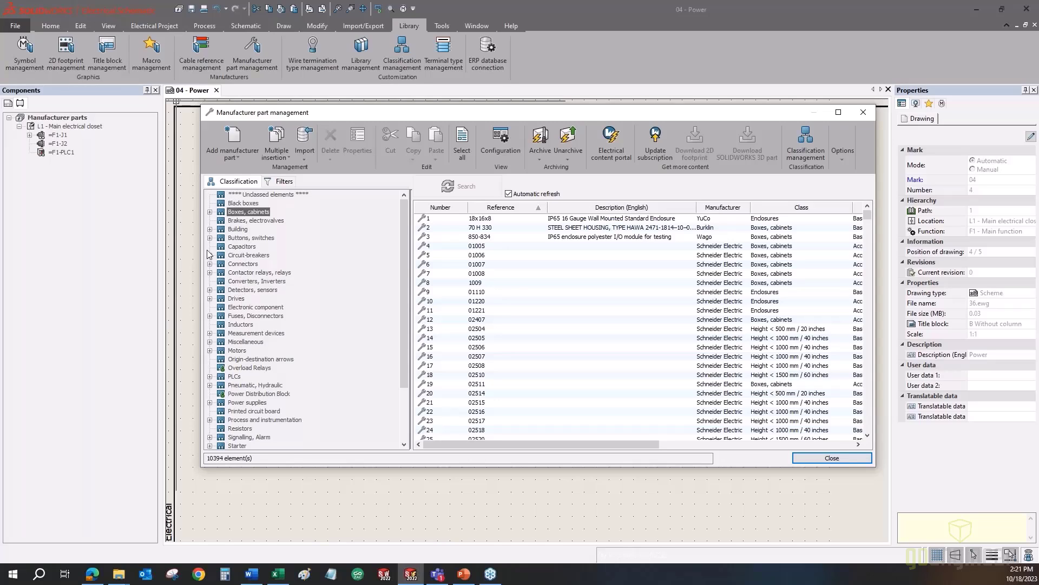
pyautogui.scroll(-3, 245, 271)
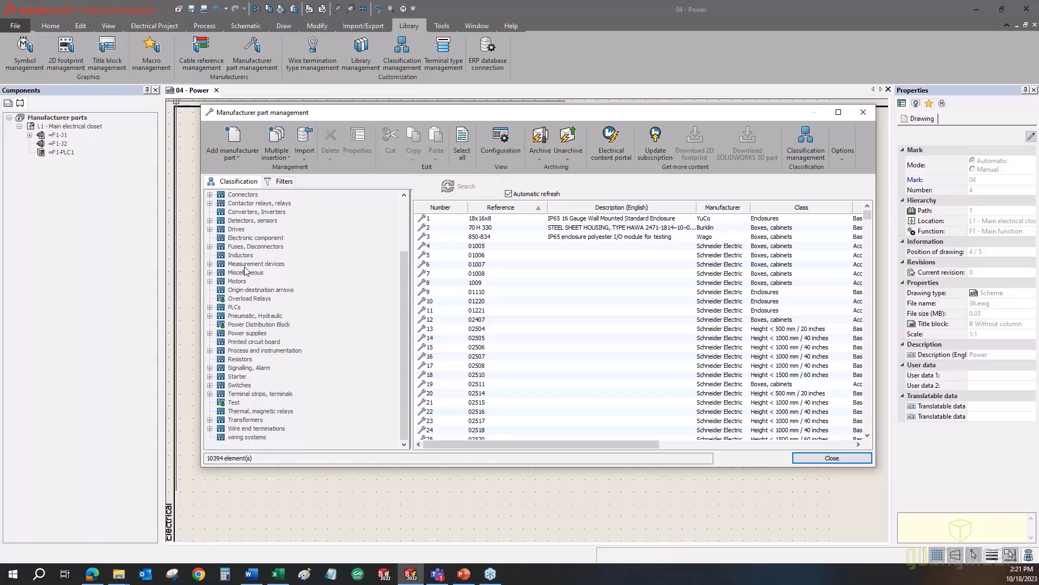
pyautogui.click(237, 403)
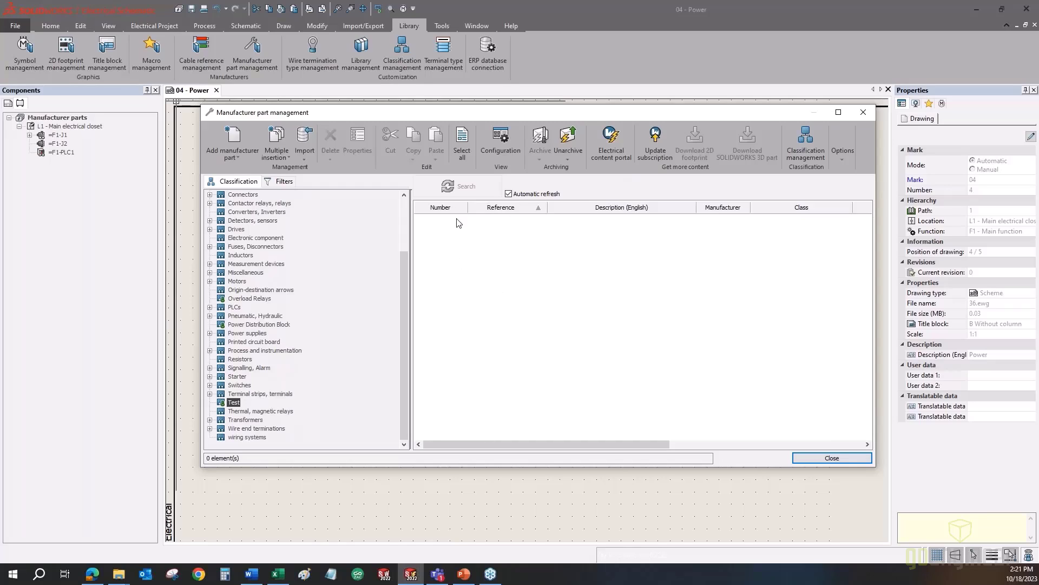
pyautogui.click(236, 155)
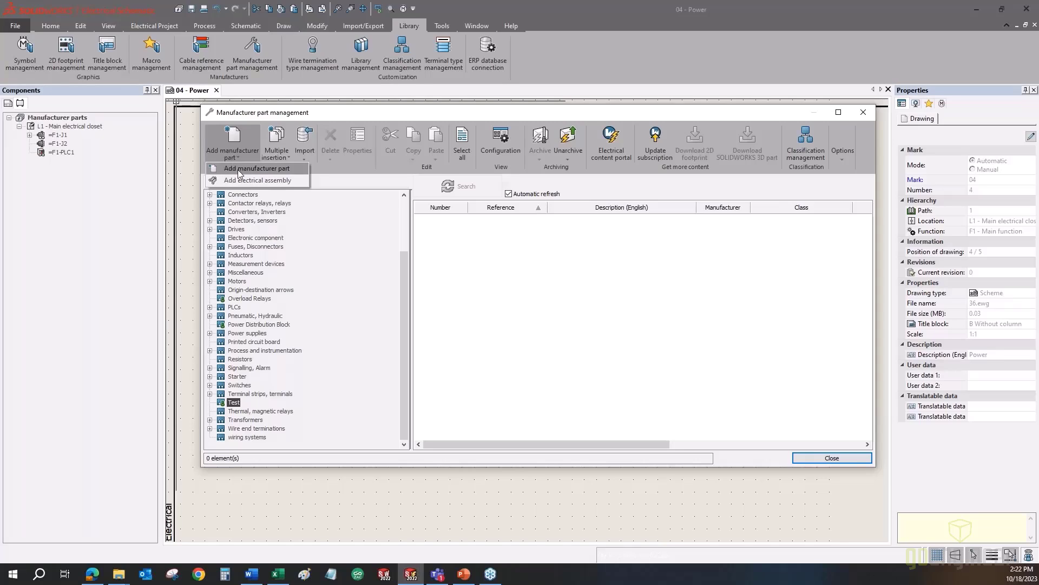
pyautogui.click(236, 169)
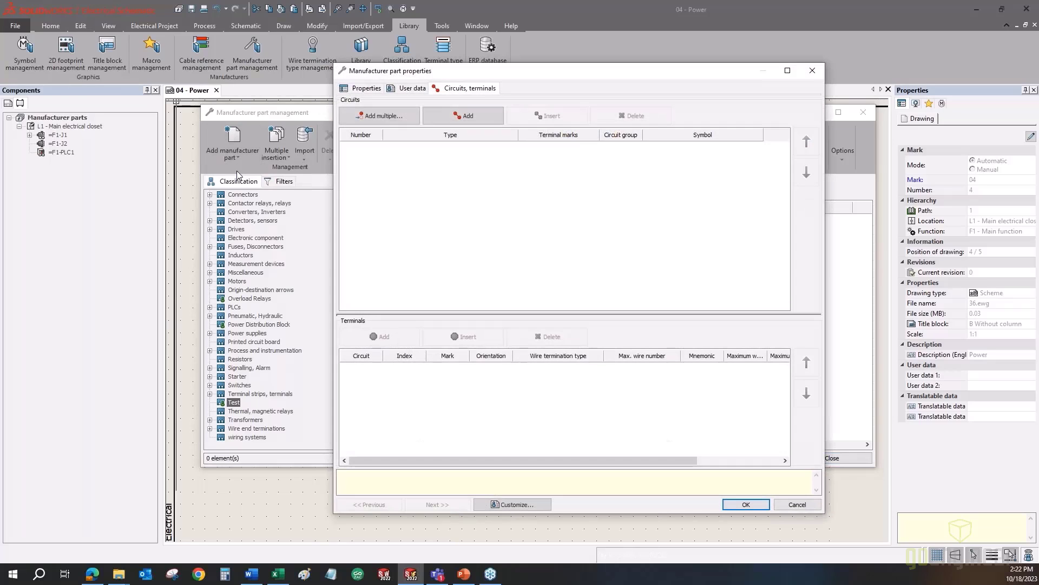
pyautogui.click(349, 88)
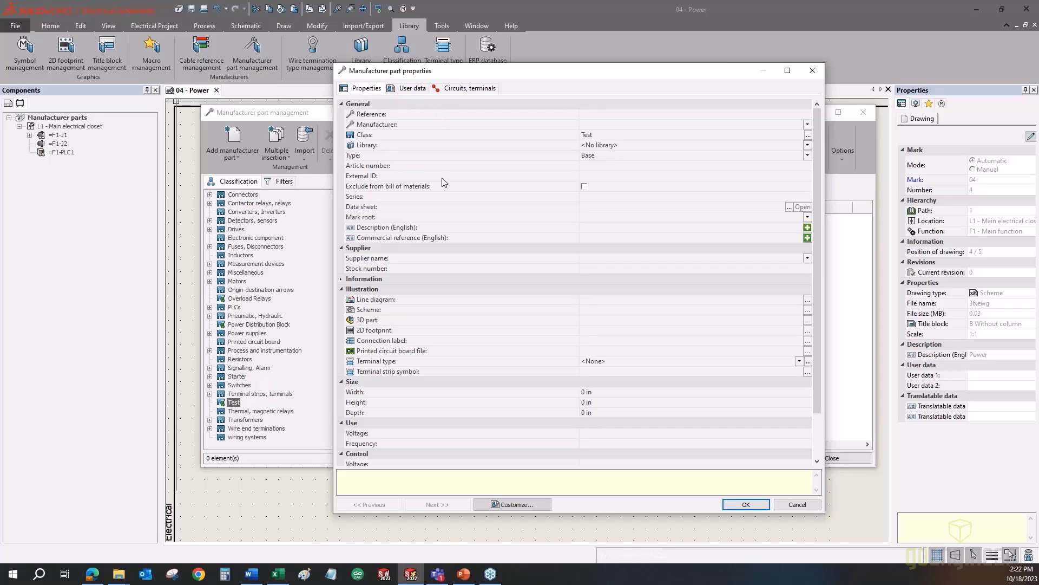
pyautogui.click(629, 115)
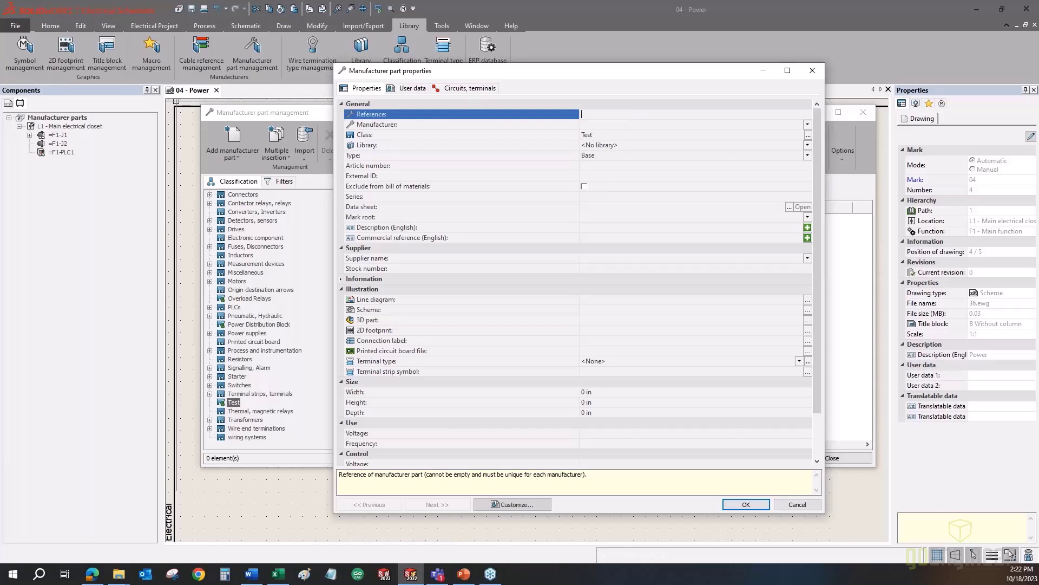
pyautogui.write('8675309-1111')
pyautogui.click(653, 124)
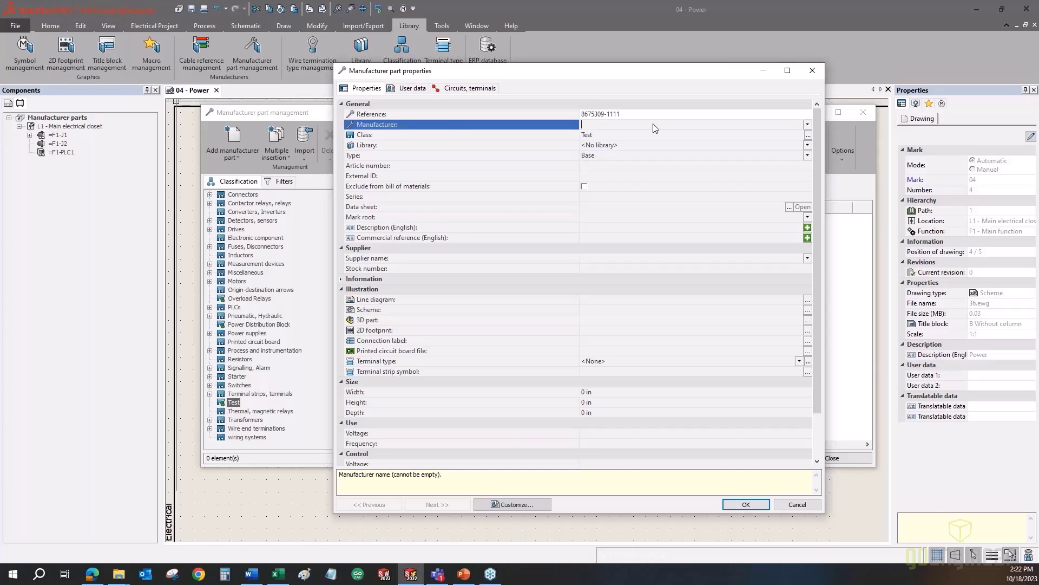
pyautogui.write('GoEngineer')
pyautogui.click(808, 126)
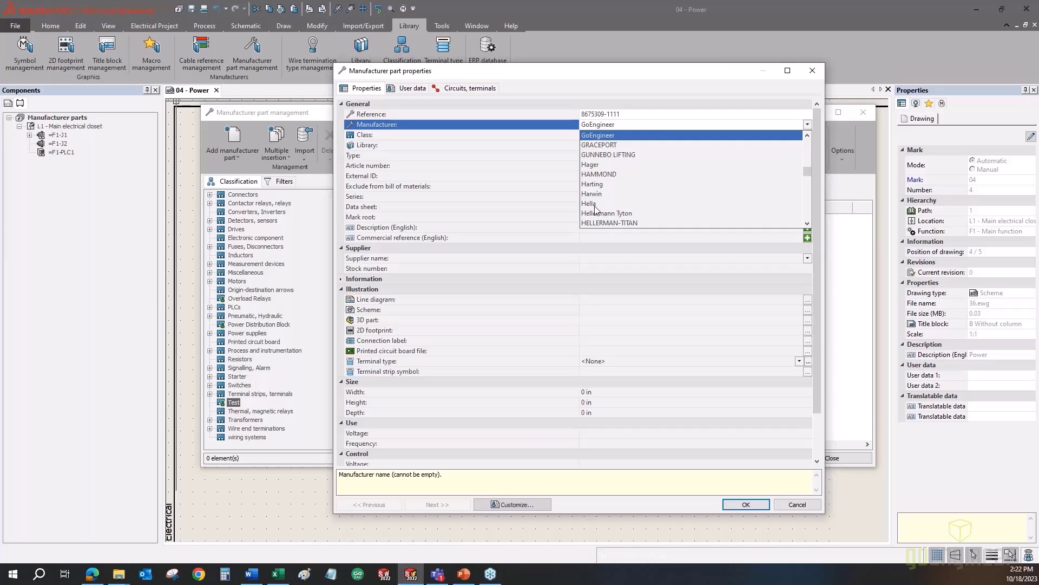
pyautogui.click(589, 80)
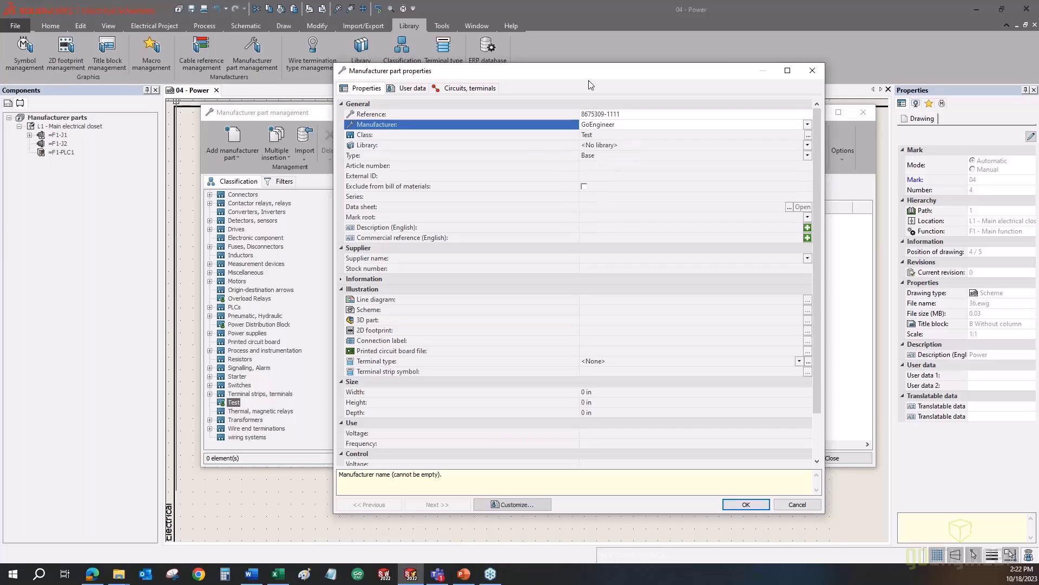
pyautogui.click(383, 135)
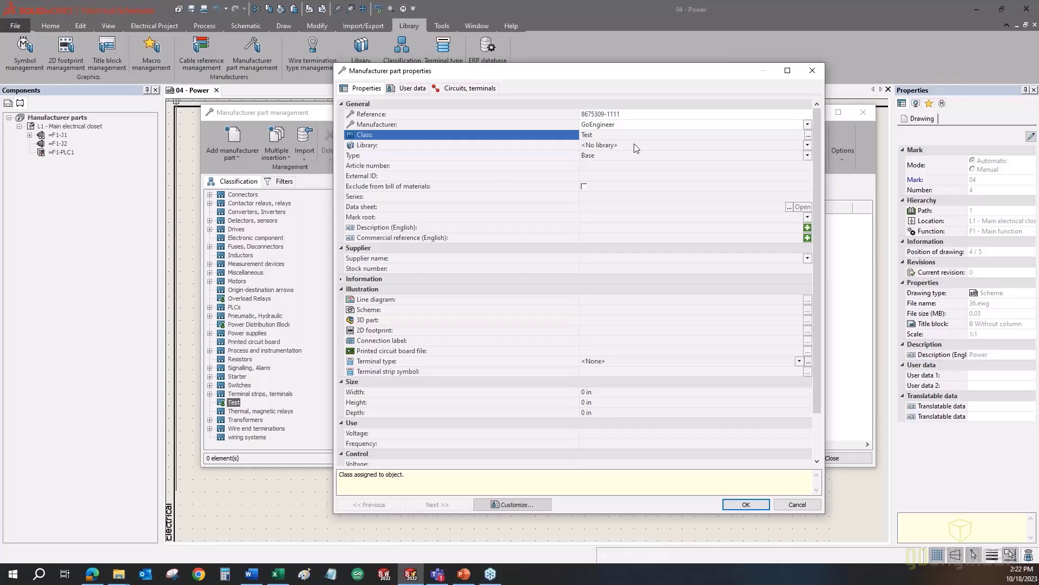
# - Confirm the part's class stays Test and choose Webinar-October as its library
pyautogui.click(808, 134)
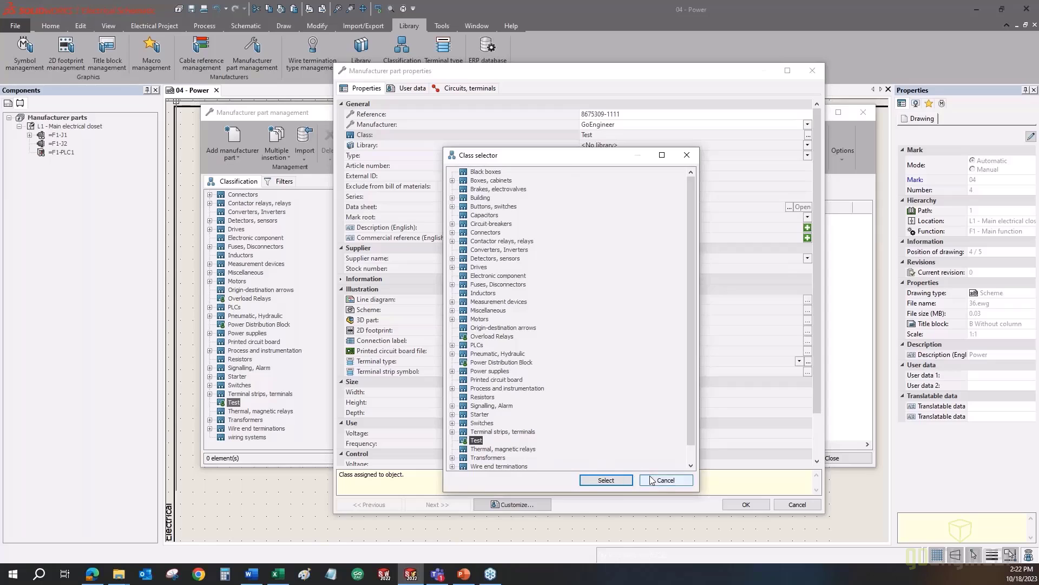
pyautogui.click(606, 480)
pyautogui.click(377, 145)
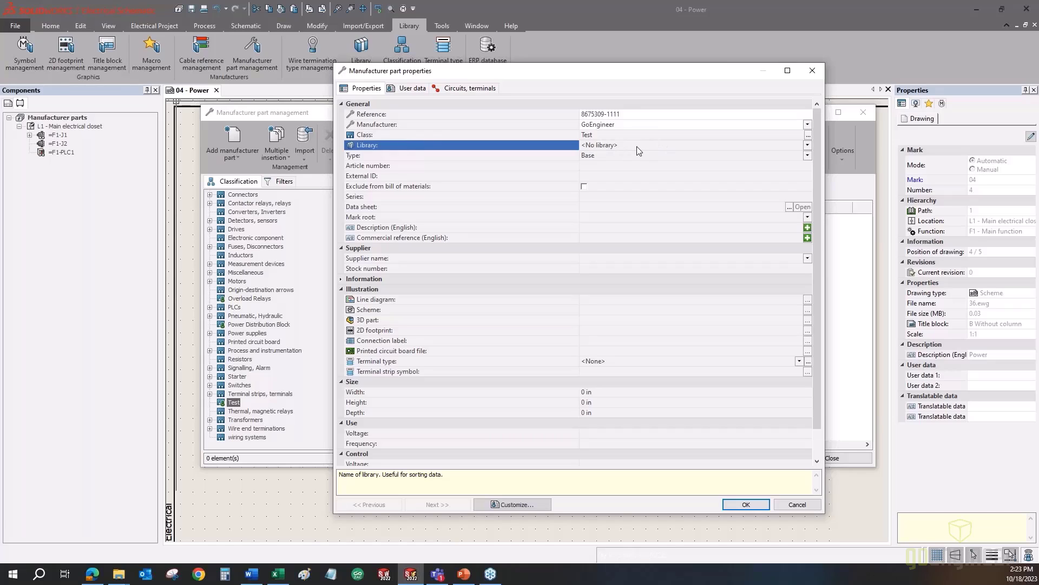
pyautogui.click(807, 144)
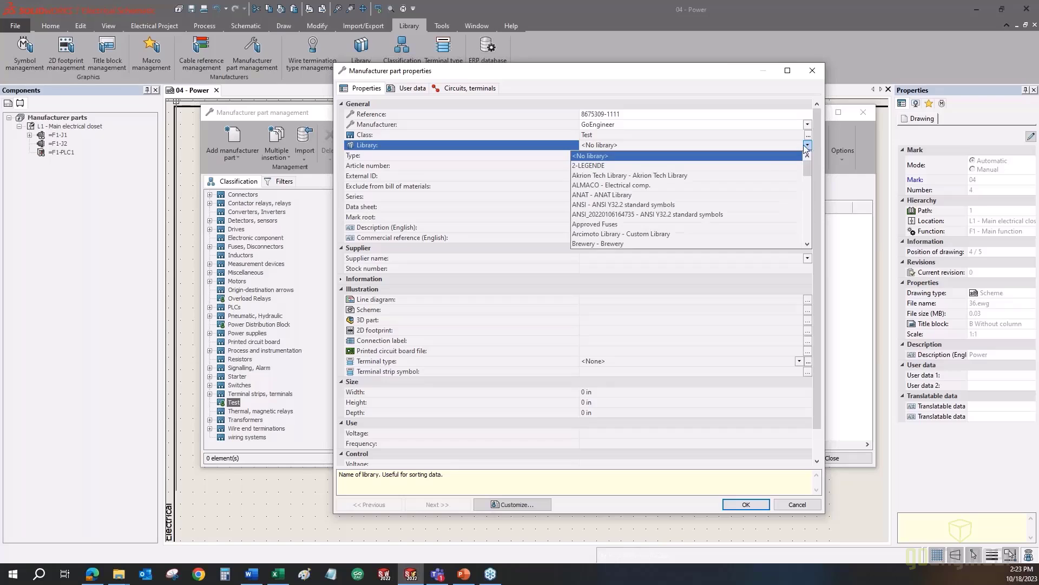
pyautogui.moveTo(809, 174); pyautogui.dragTo(807, 238)
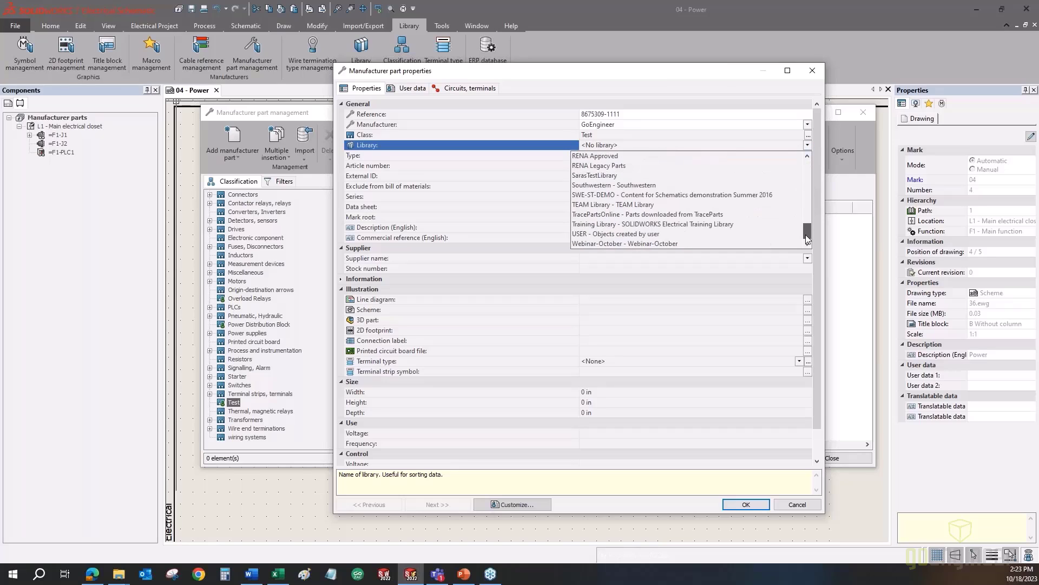
pyautogui.click(610, 244)
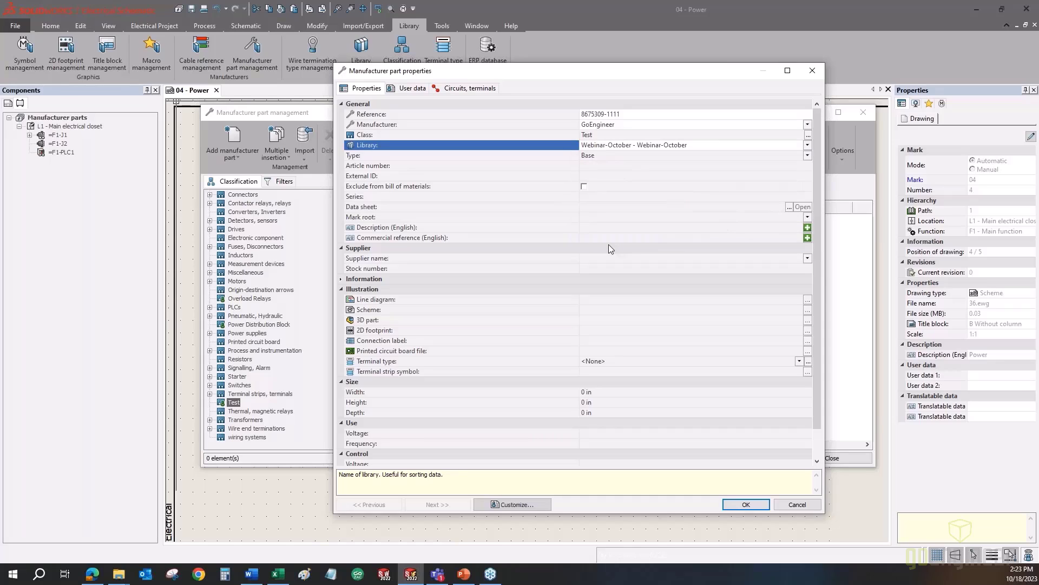
pyautogui.click(603, 157)
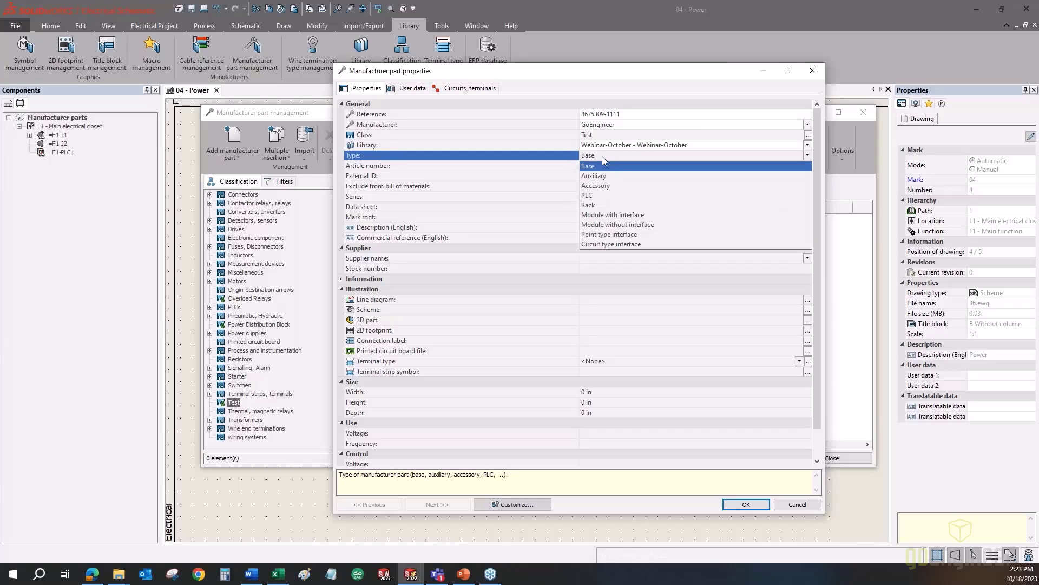
# - Keep the part type as Base and enter article number 5555
pyautogui.click(602, 157)
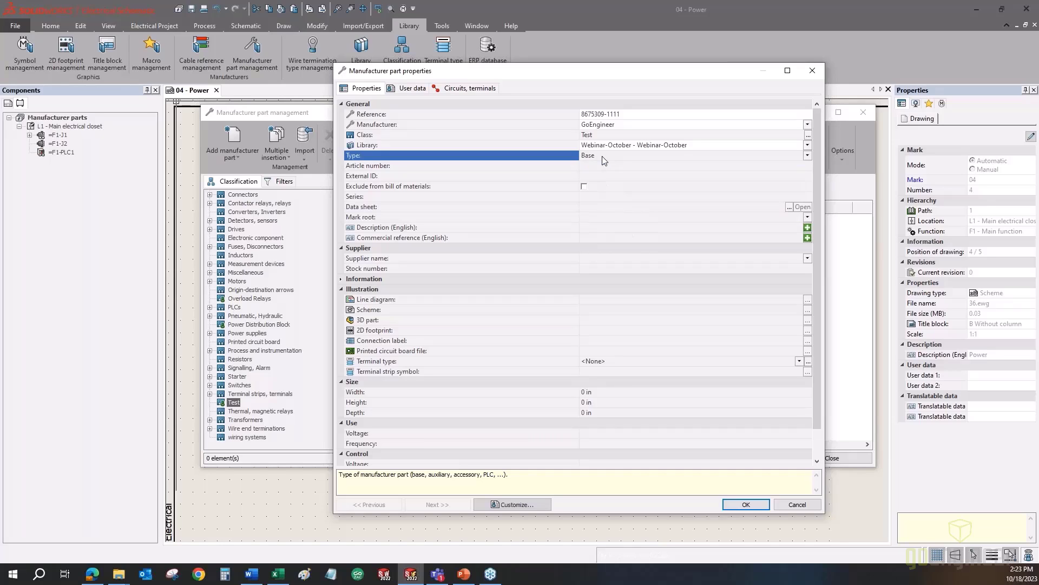
pyautogui.click(586, 168)
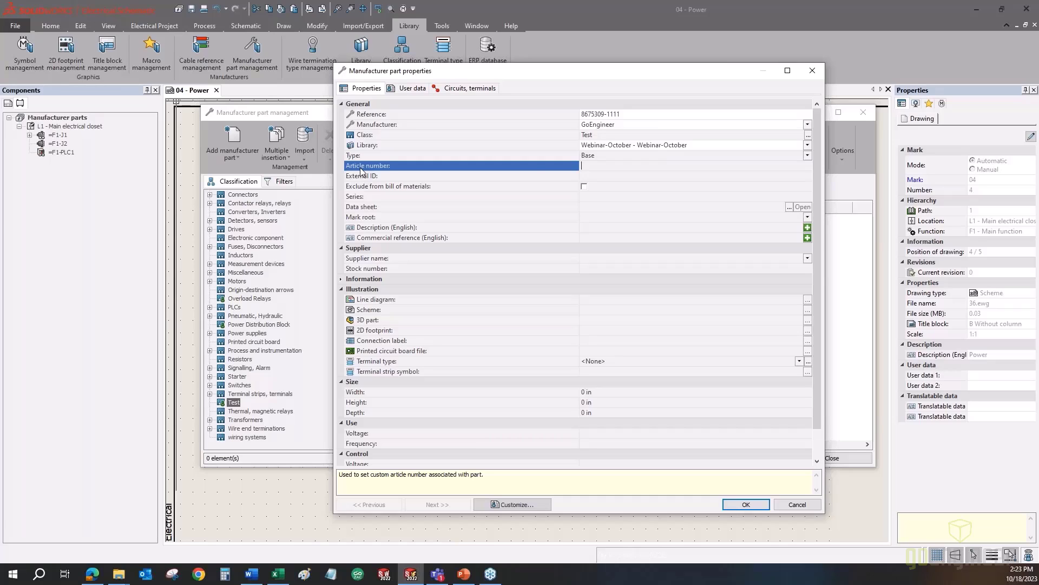
pyautogui.click(622, 167)
pyautogui.write('5555')
# - Review the Series, Data sheet and Mark root fields of the part properties
pyautogui.click(352, 198)
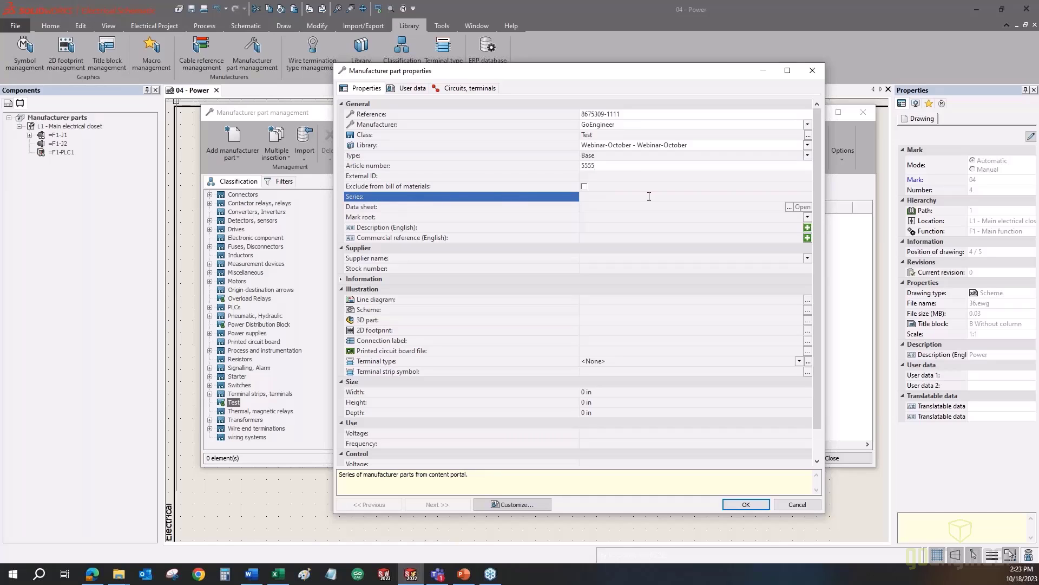
pyautogui.click(374, 207)
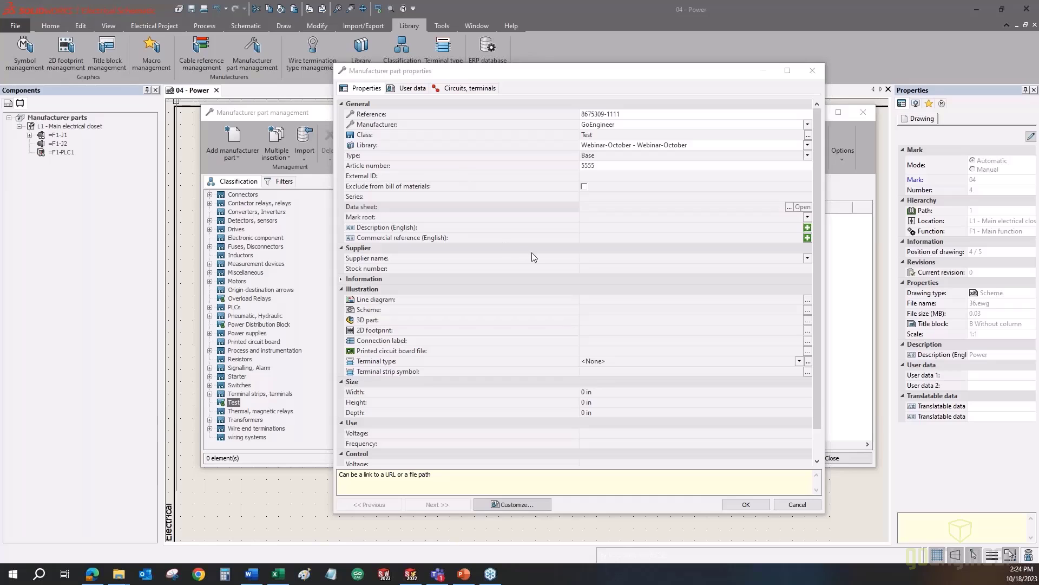
pyautogui.click(619, 70)
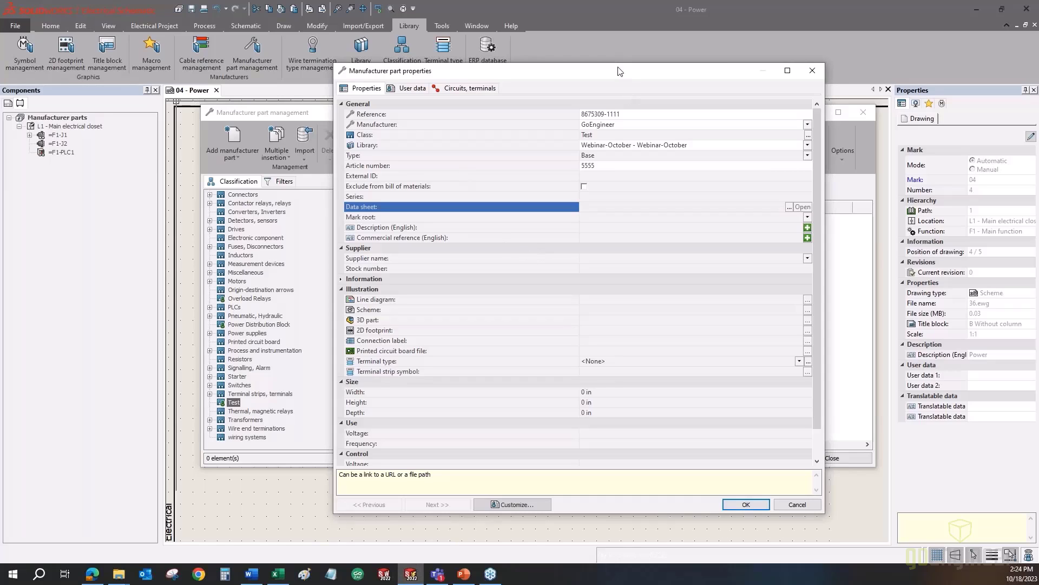
pyautogui.click(385, 216)
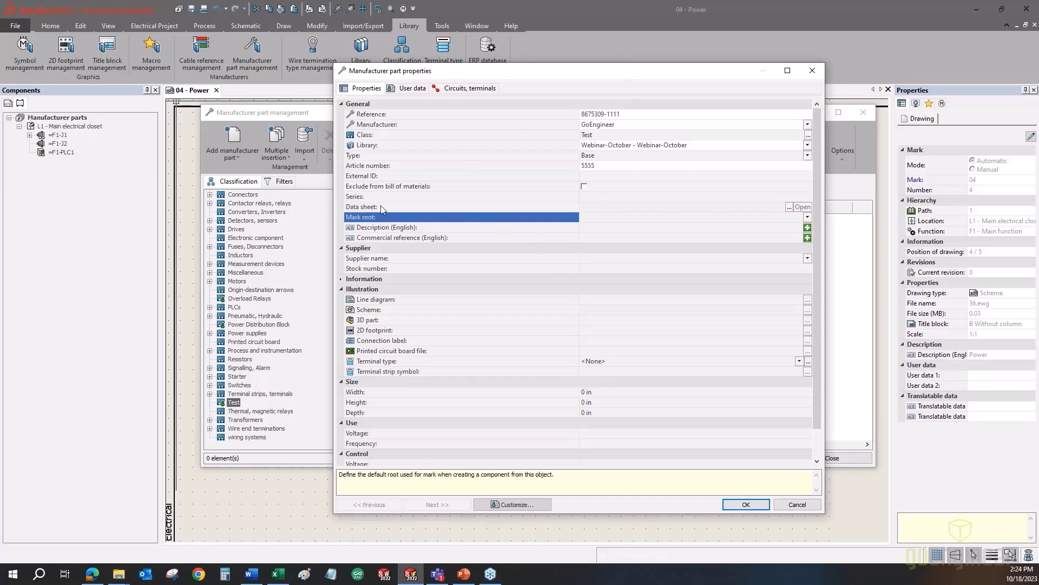
pyautogui.click(381, 206)
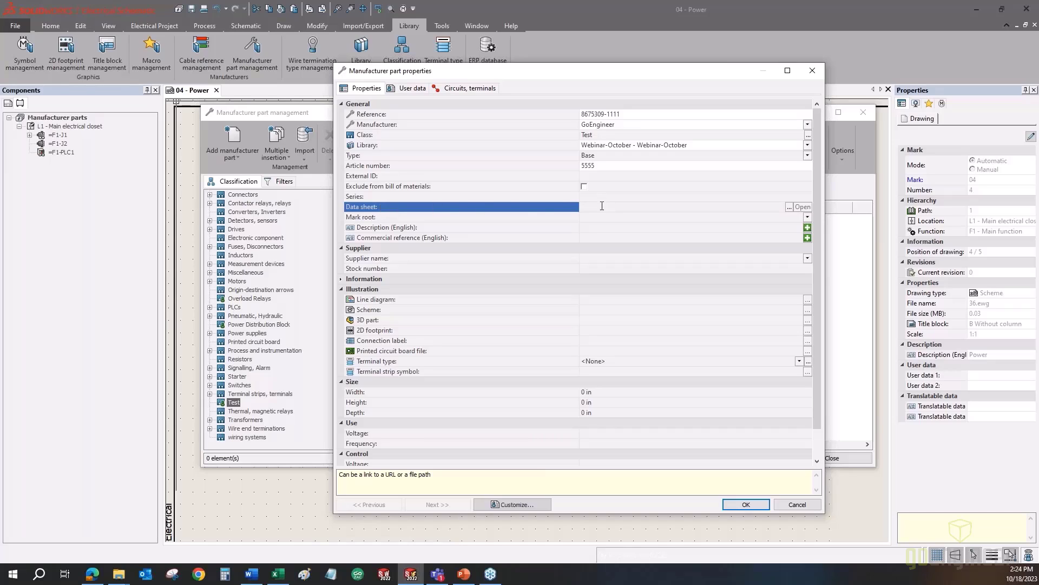
pyautogui.click(550, 216)
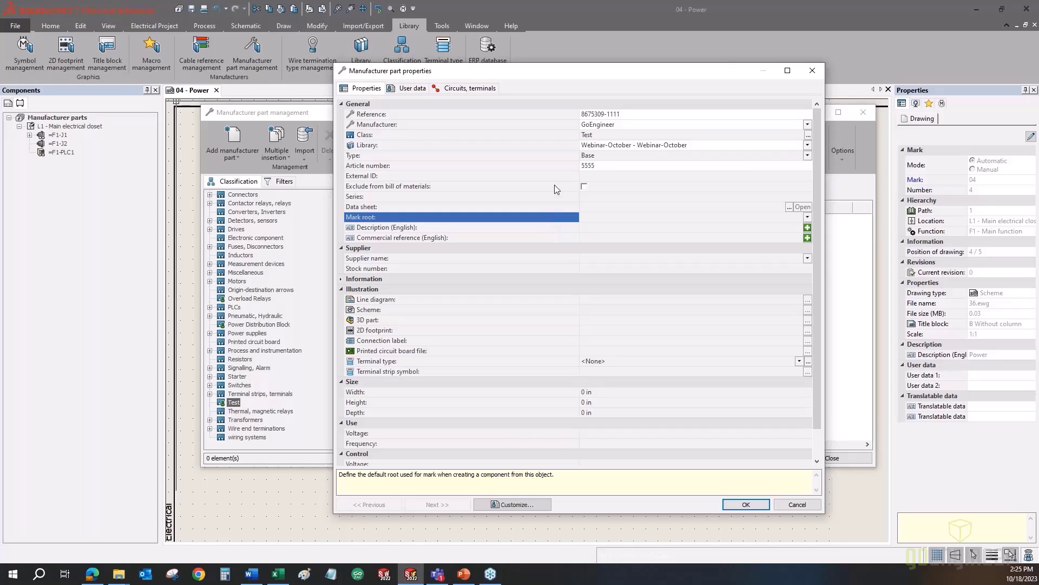
pyautogui.click(750, 507)
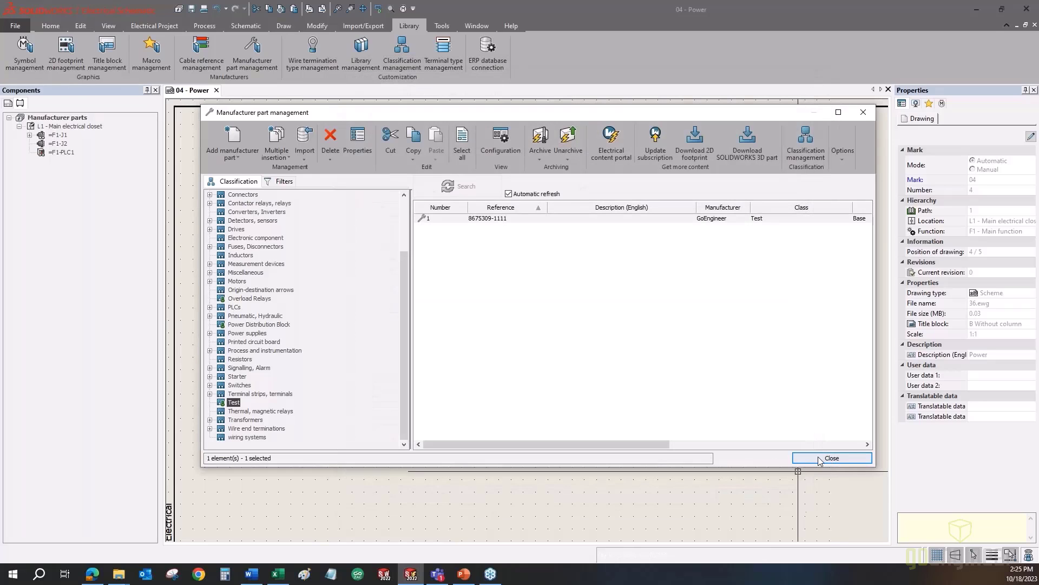
pyautogui.click(33, 57)
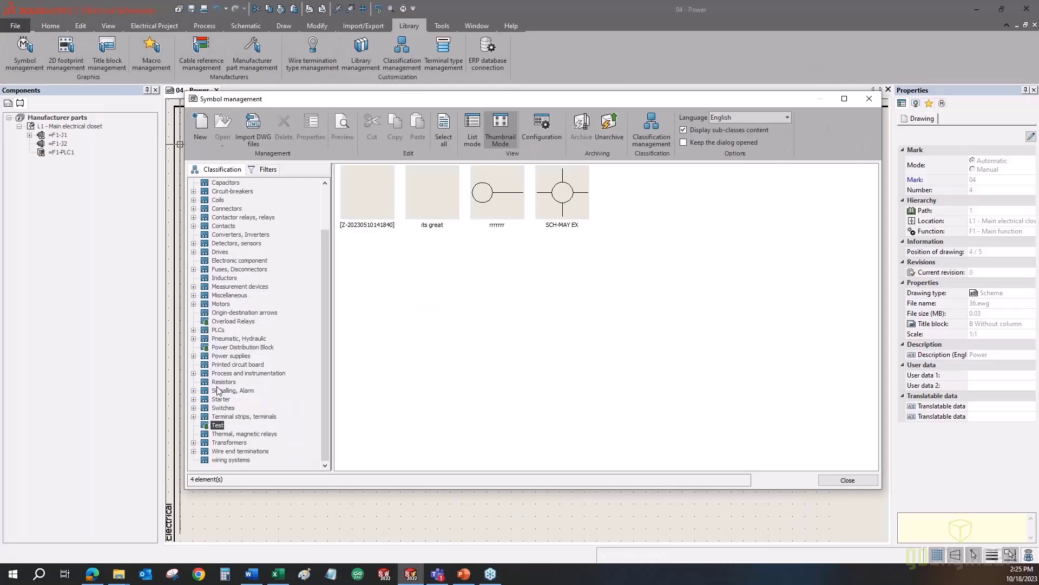
pyautogui.click(201, 135)
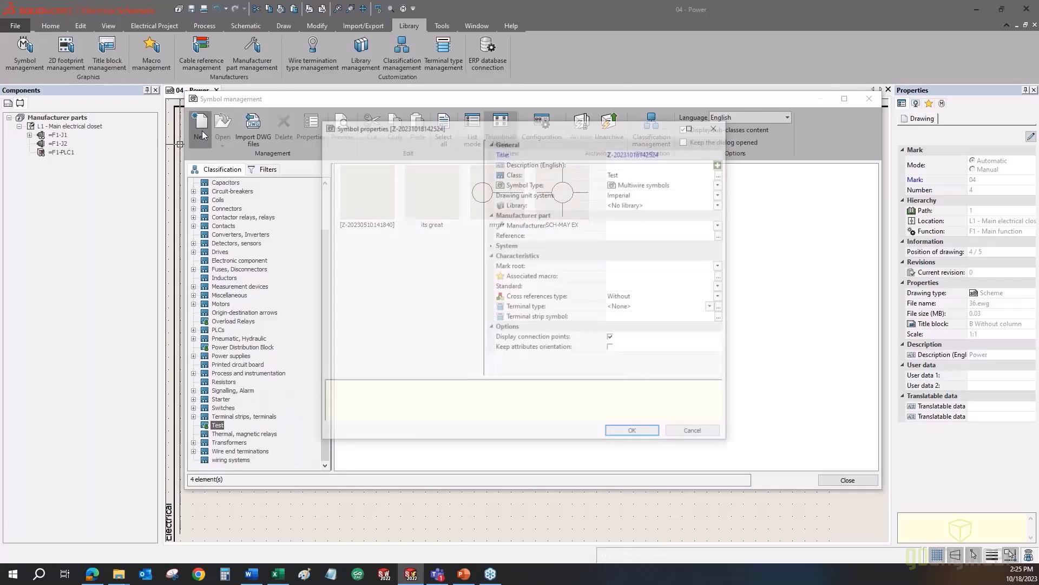
pyautogui.click(547, 267)
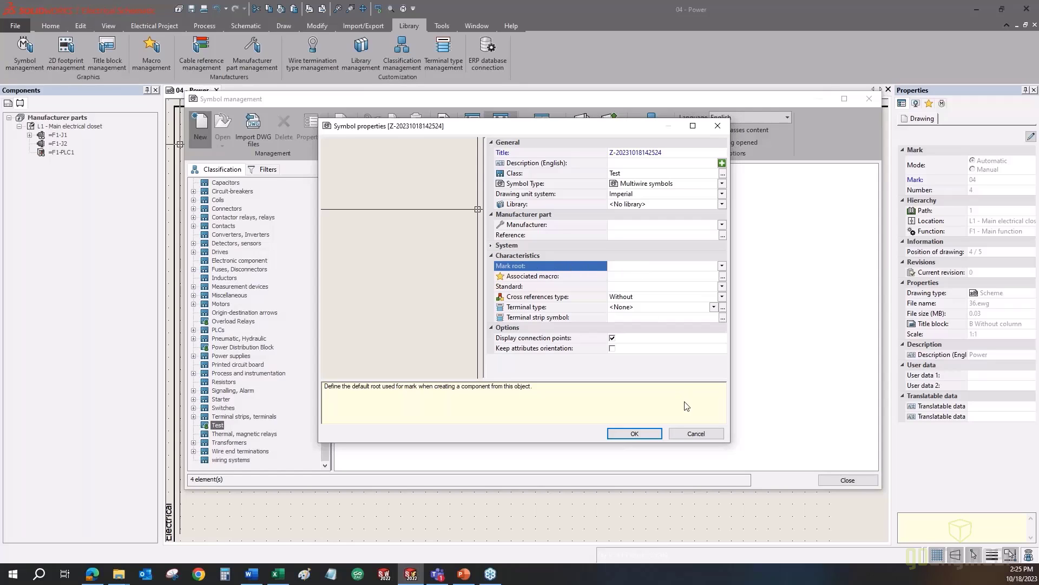
pyautogui.click(697, 433)
pyautogui.click(847, 481)
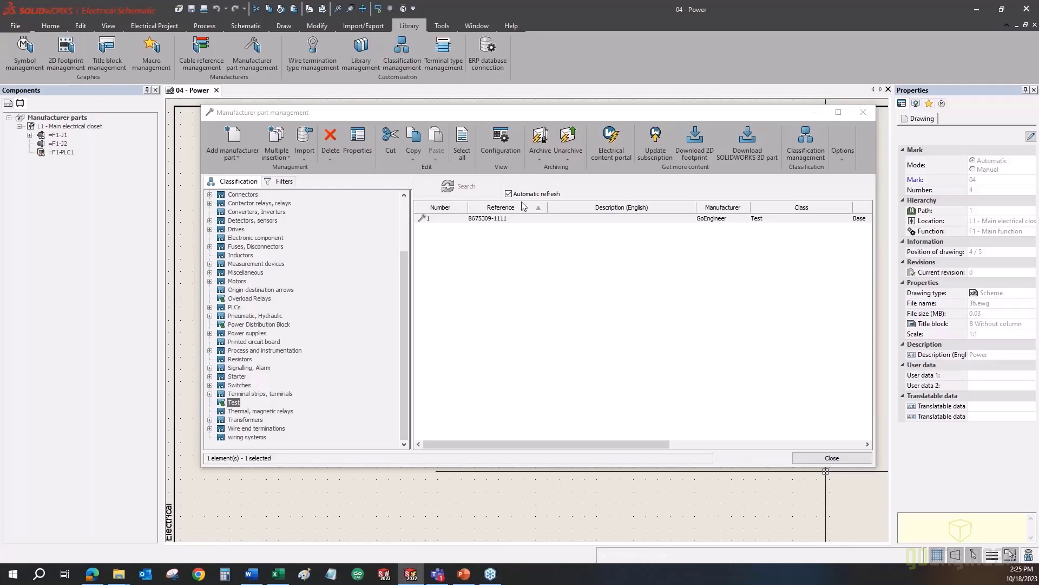
pyautogui.rightClick(521, 219)
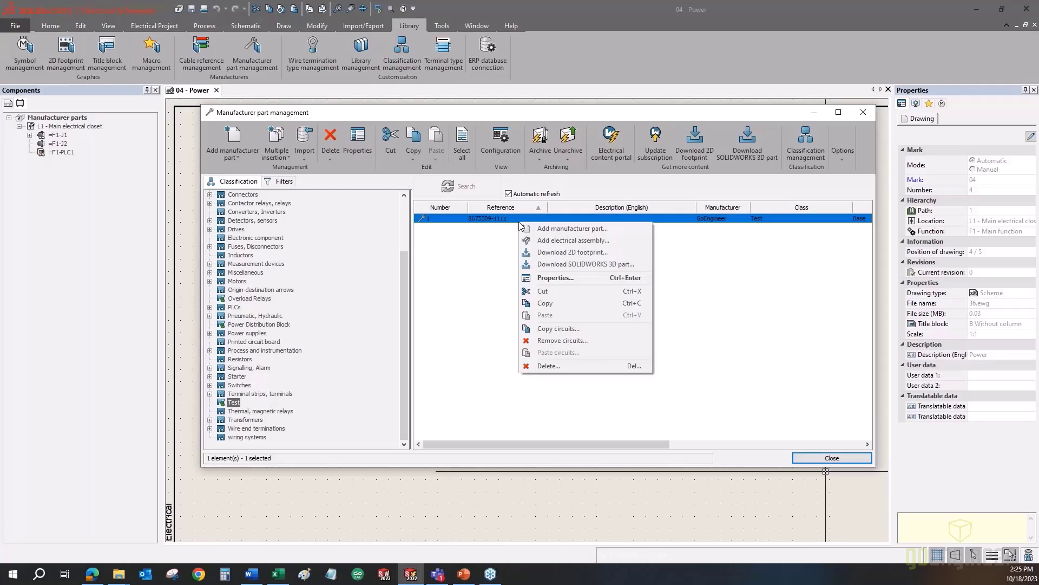
pyautogui.click(566, 277)
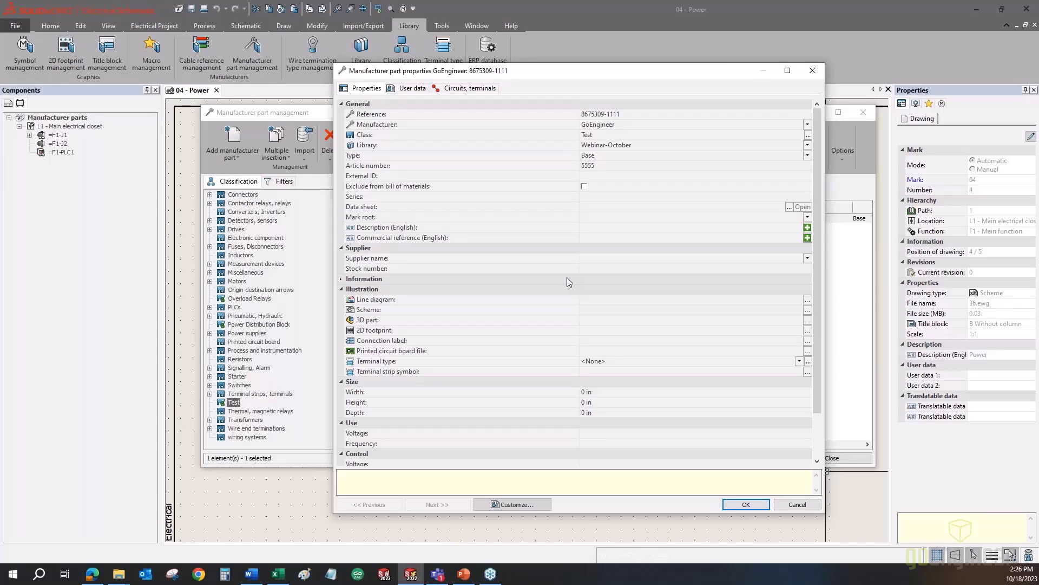
pyautogui.click(382, 219)
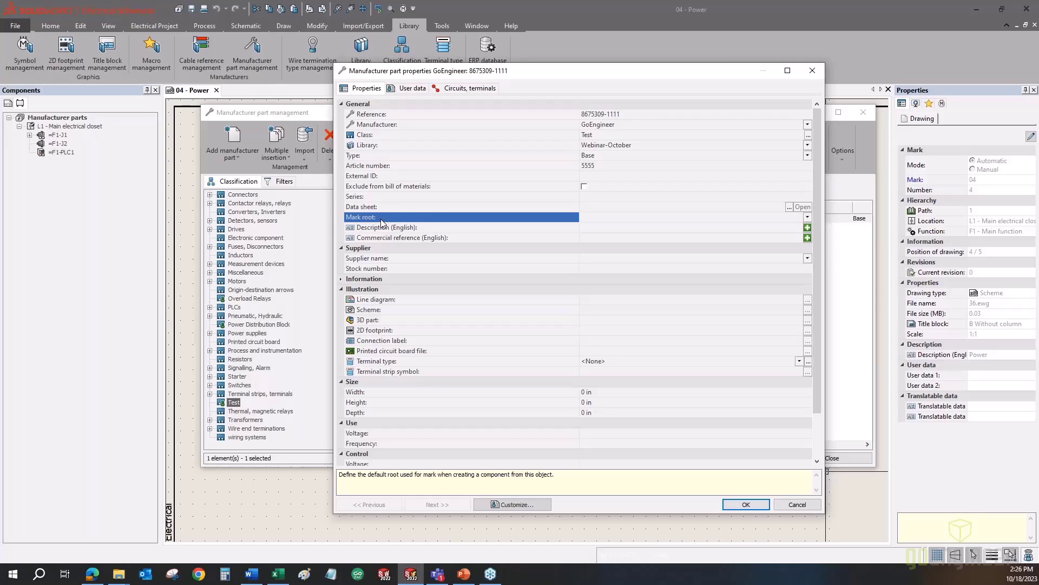
# - Enter English description 'connector 5000', then review the Supplier name, Size and Line diagram fields
pyautogui.click(623, 226)
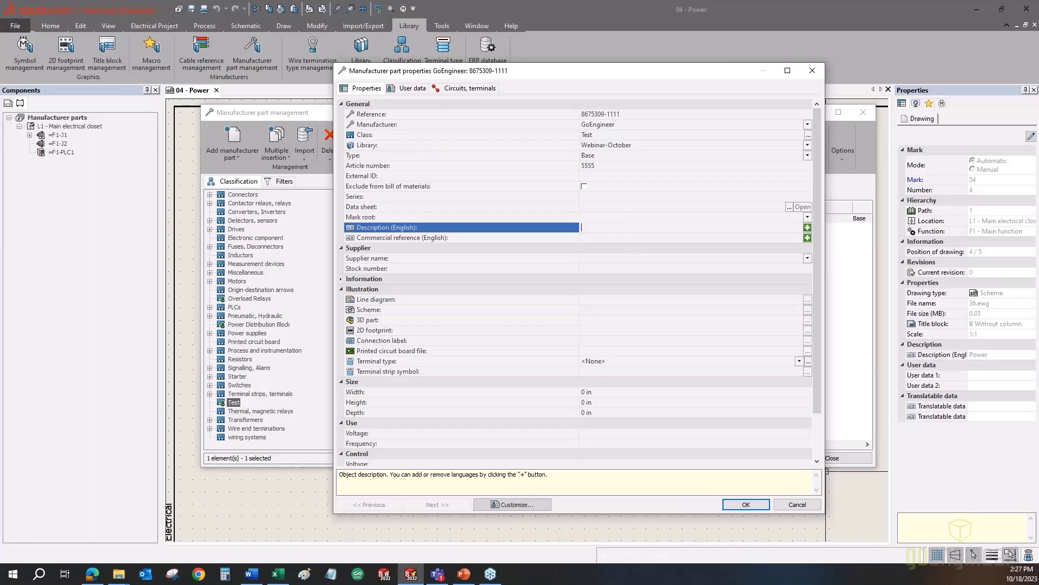
pyautogui.write('connector 5000')
pyautogui.click(382, 259)
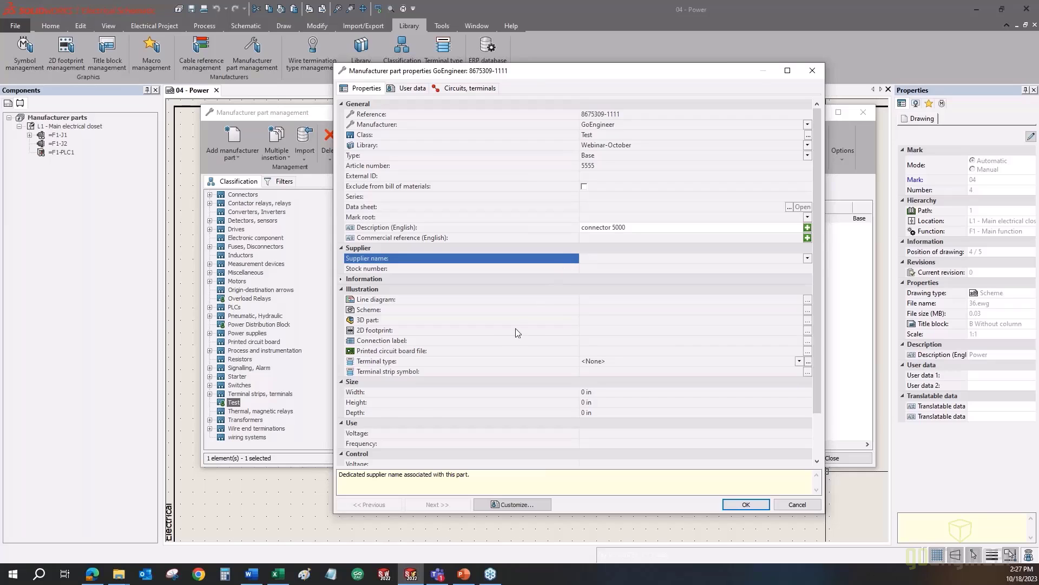
pyautogui.click(369, 381)
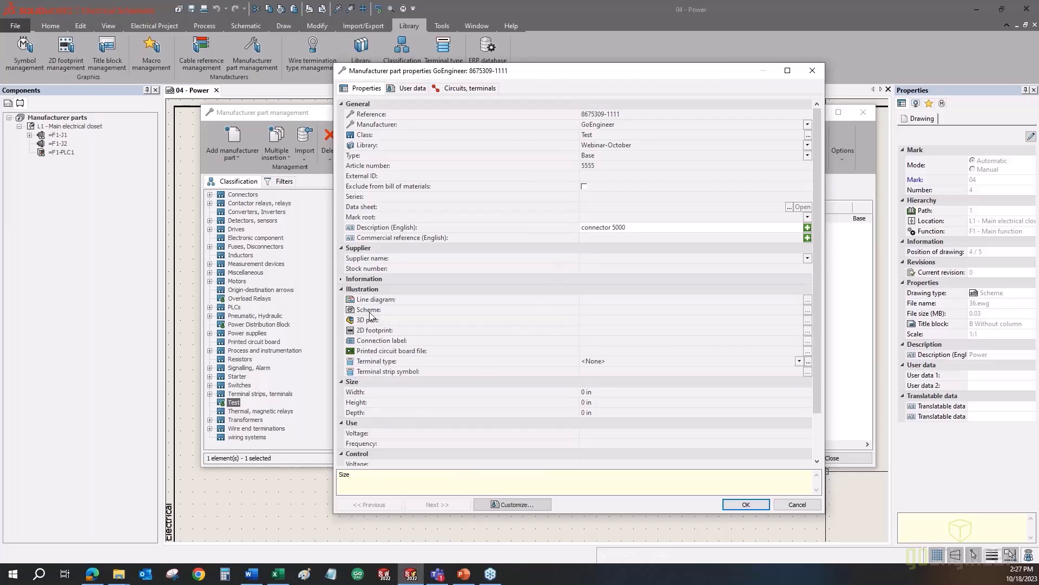
pyautogui.scroll(-2, 411, 380)
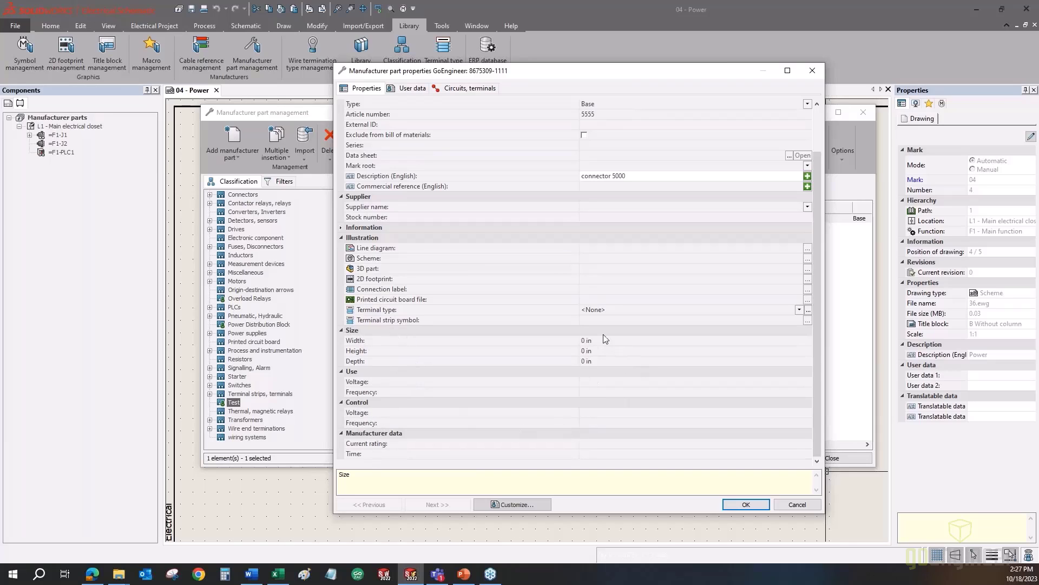
pyautogui.scroll(1, 364, 295)
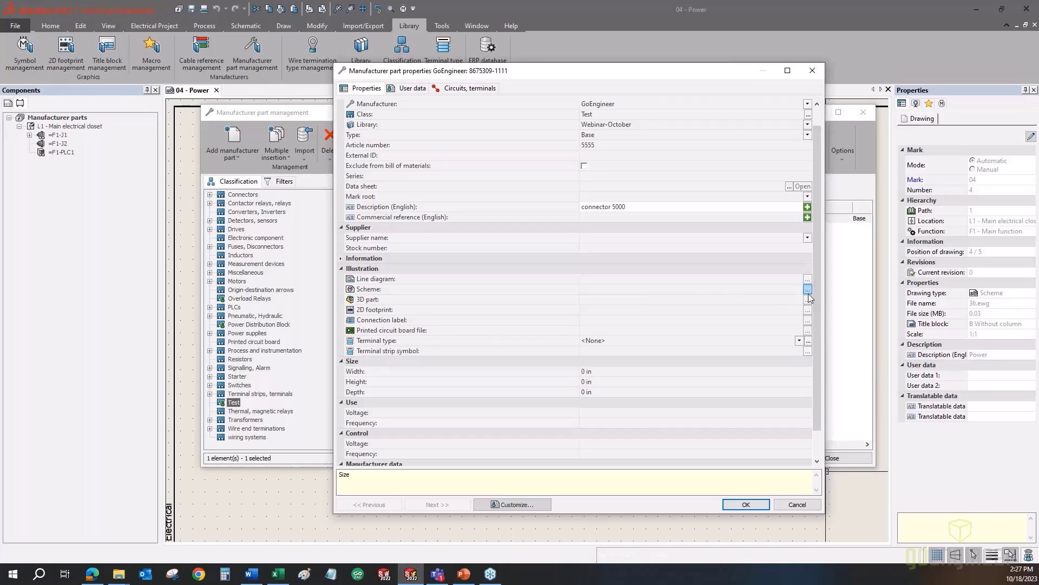
pyautogui.click(427, 280)
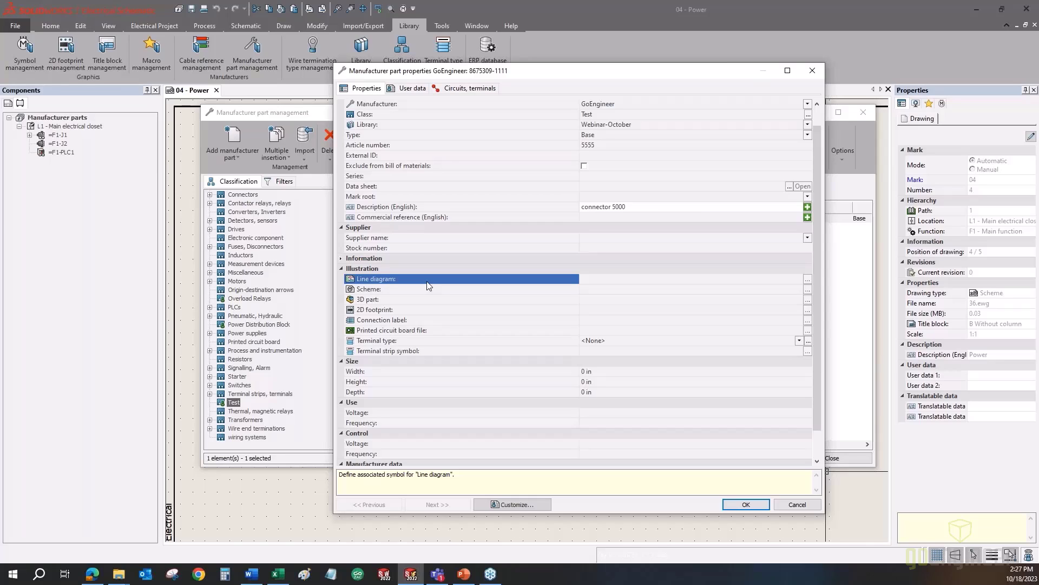
# - Browse line diagram symbols without choosing, check Scheme, 3D part and 2D footprint, then view User data
pyautogui.click(807, 279)
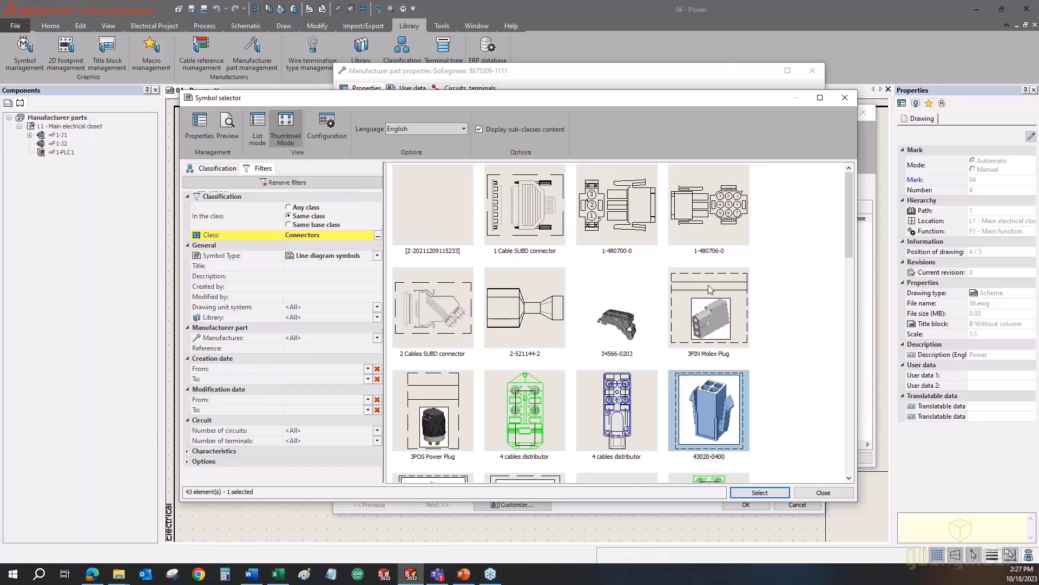
pyautogui.click(818, 493)
pyautogui.click(379, 290)
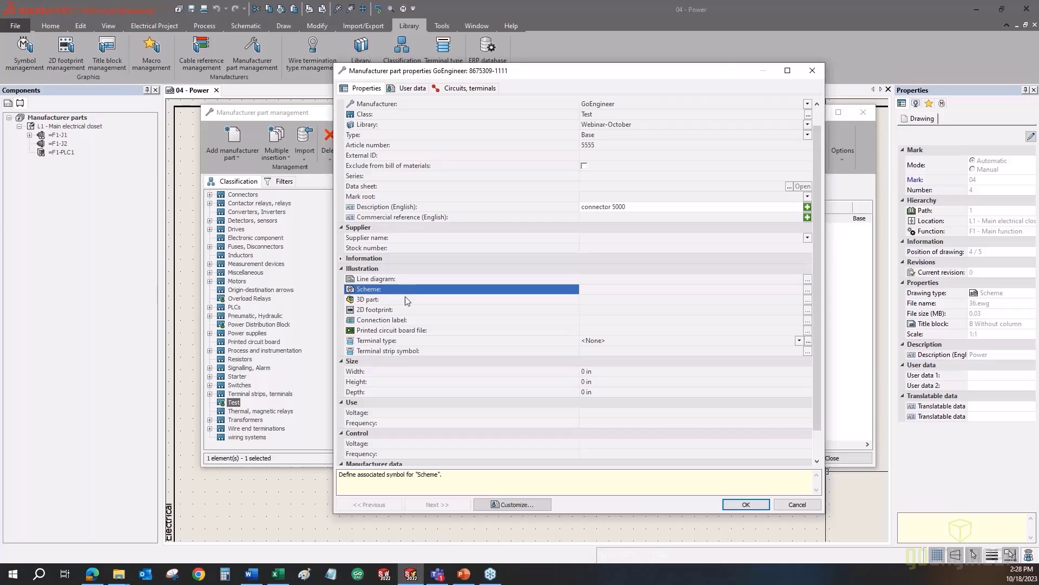
pyautogui.click(386, 302)
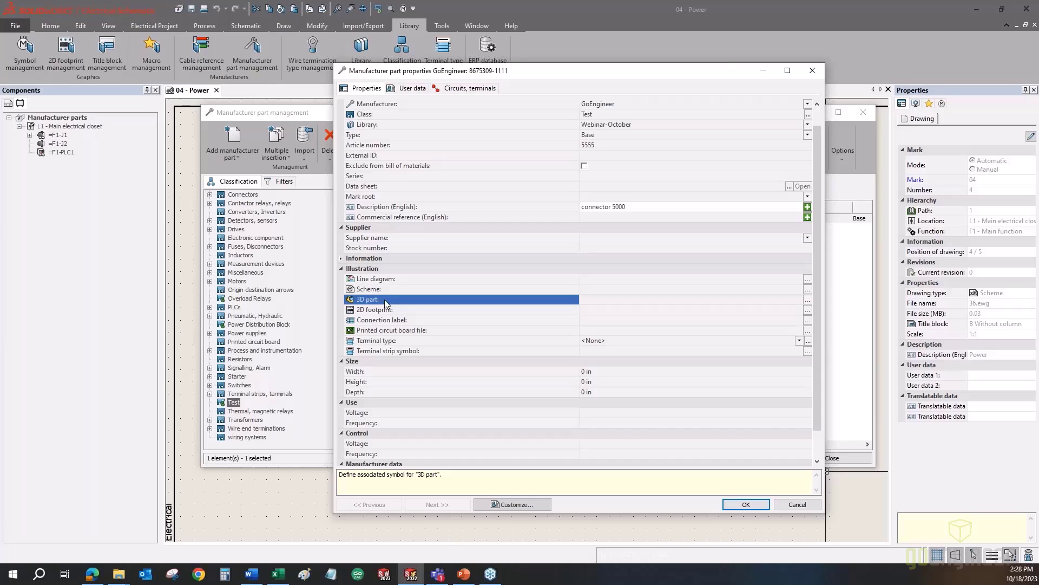
pyautogui.click(379, 310)
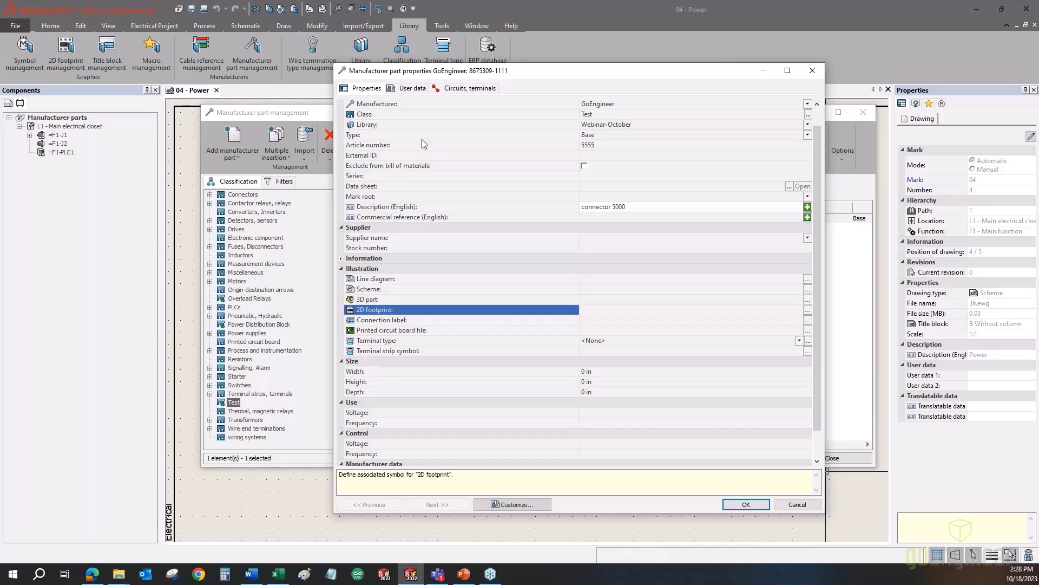
pyautogui.click(413, 88)
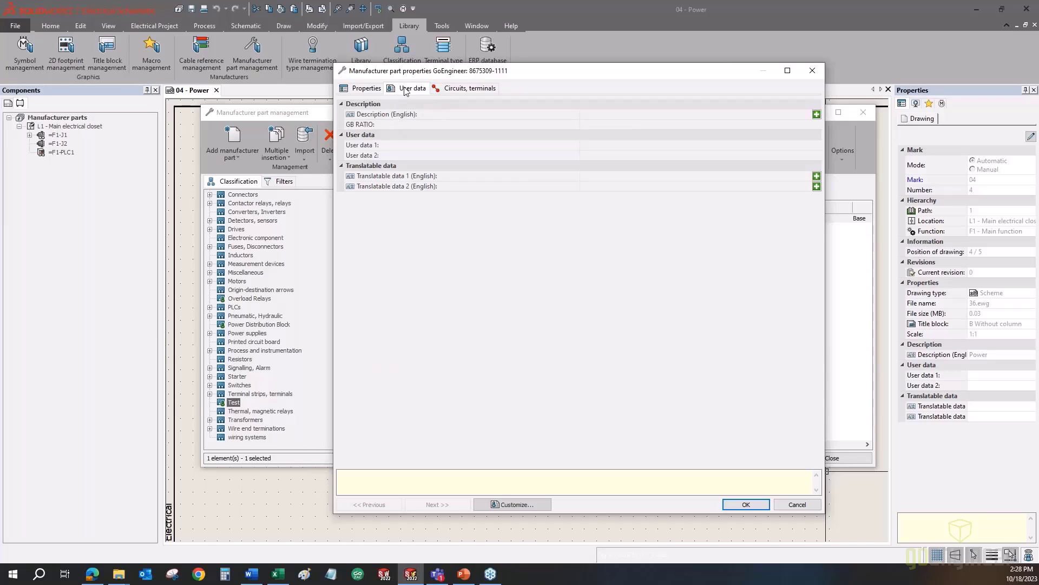
# - Go back to the general properties, then view the empty Circuits, terminals page
pyautogui.click(367, 88)
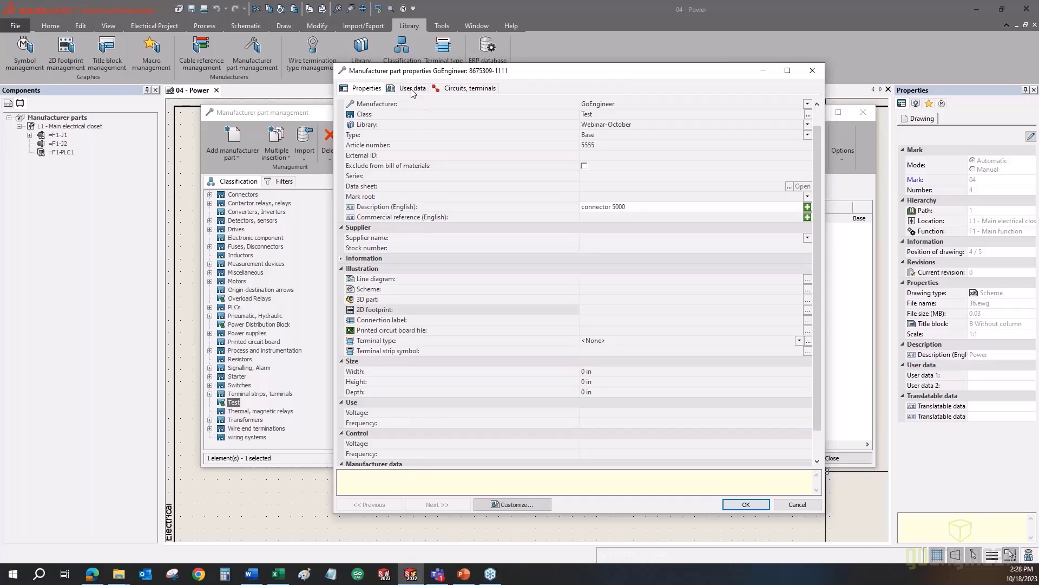
pyautogui.click(448, 90)
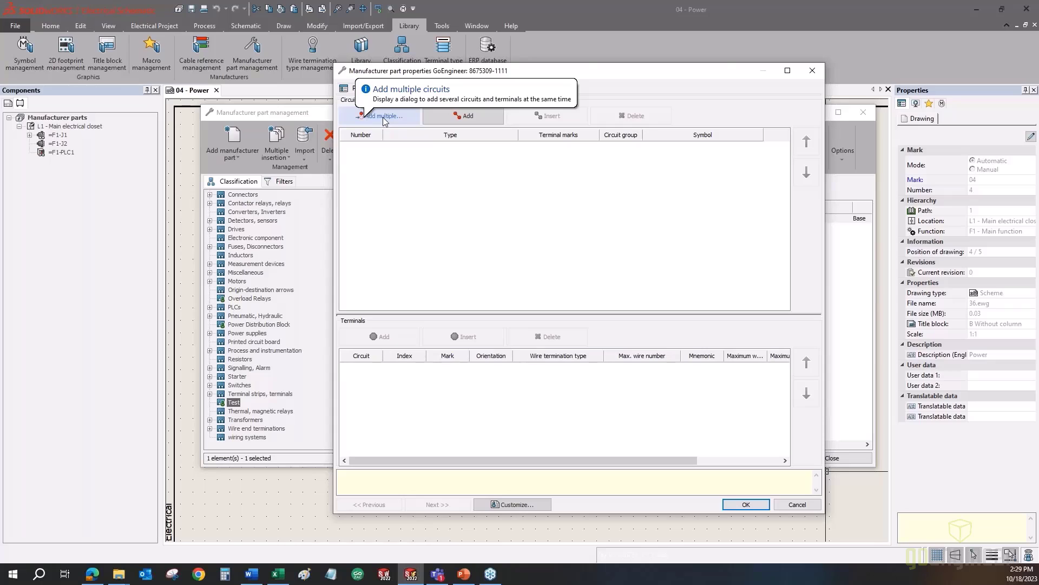
# - Add a circuit to the part and change its type from Black box to Terminal
pyautogui.click(435, 116)
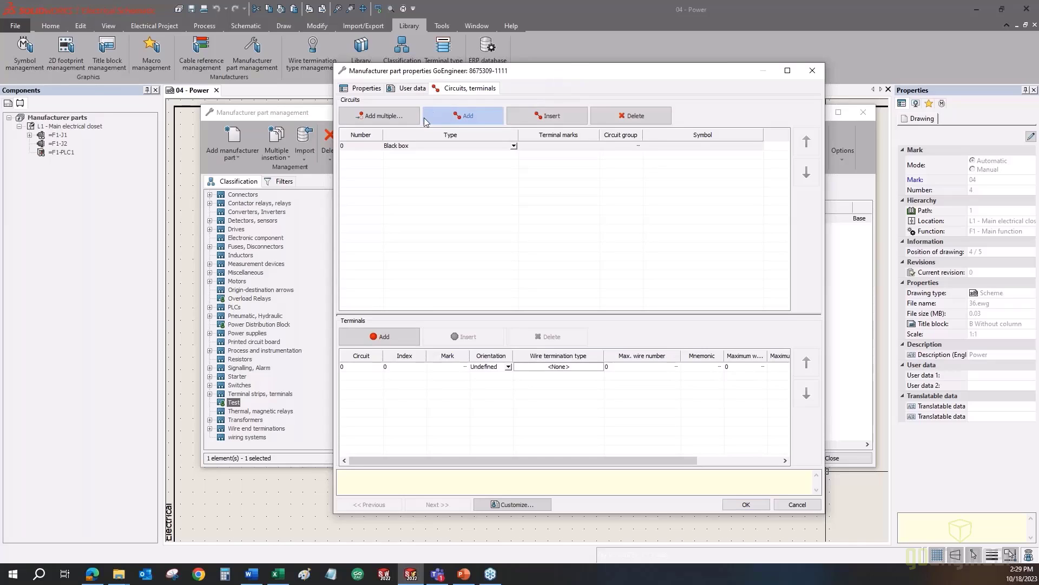
pyautogui.click(353, 149)
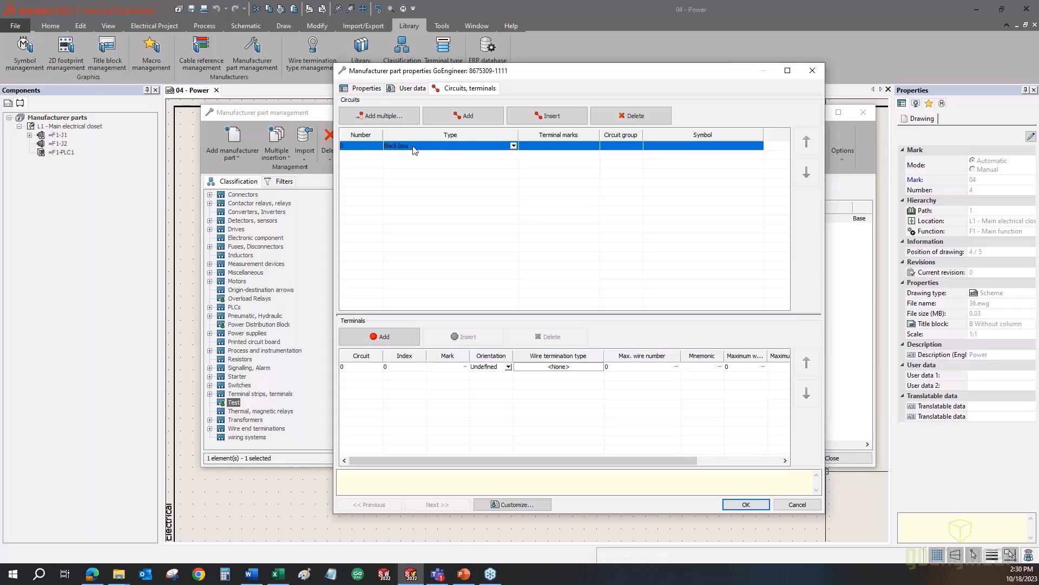
pyautogui.click(515, 146)
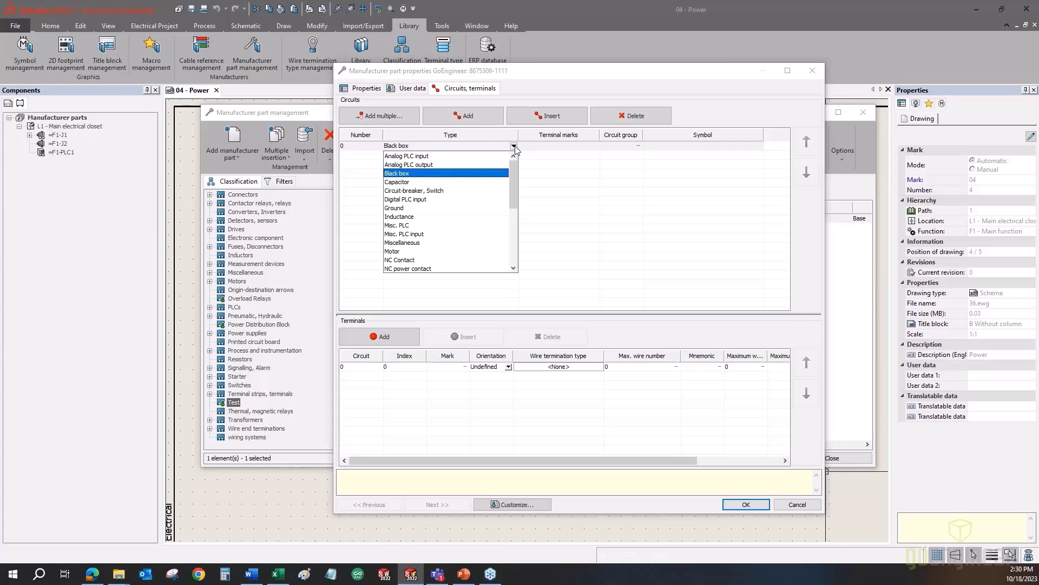
pyautogui.moveTo(514, 171)
pyautogui.mouseDown()
pyautogui.moveTo(507, 231)
pyautogui.moveTo(509, 162)
pyautogui.mouseUp()
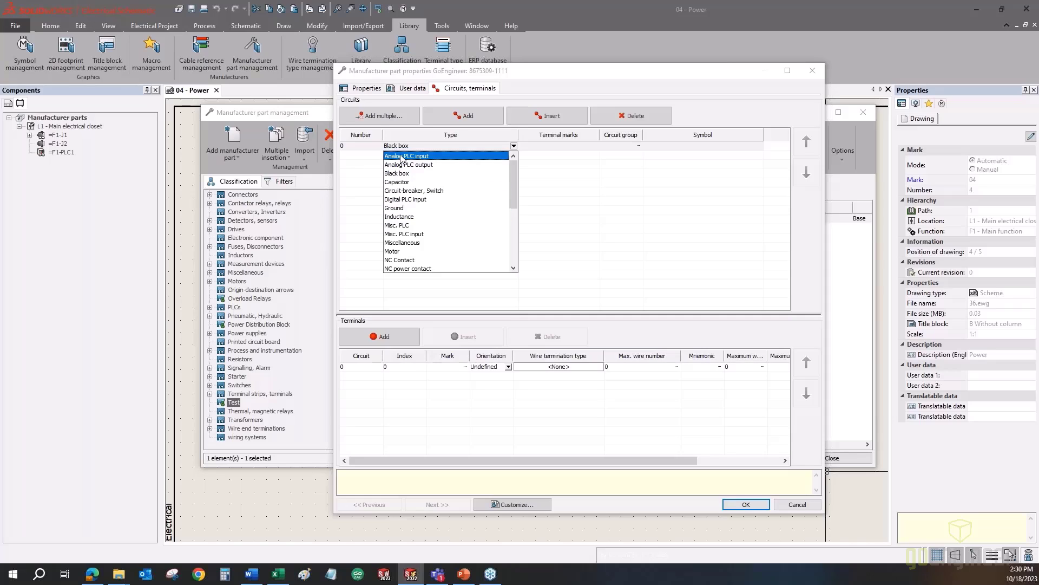
pyautogui.scroll(-5, 401, 165)
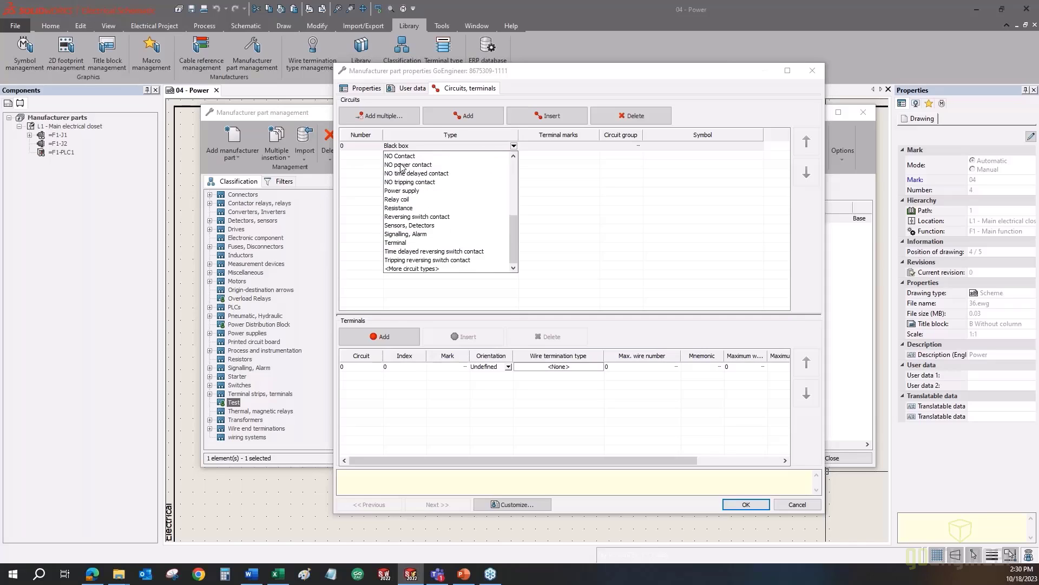
pyautogui.click(411, 269)
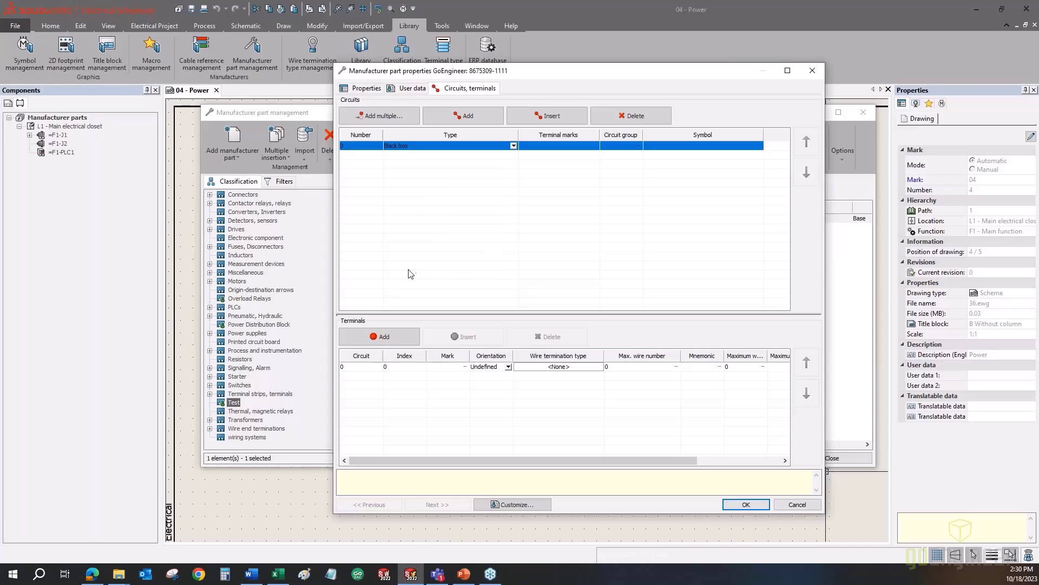
pyautogui.click(514, 146)
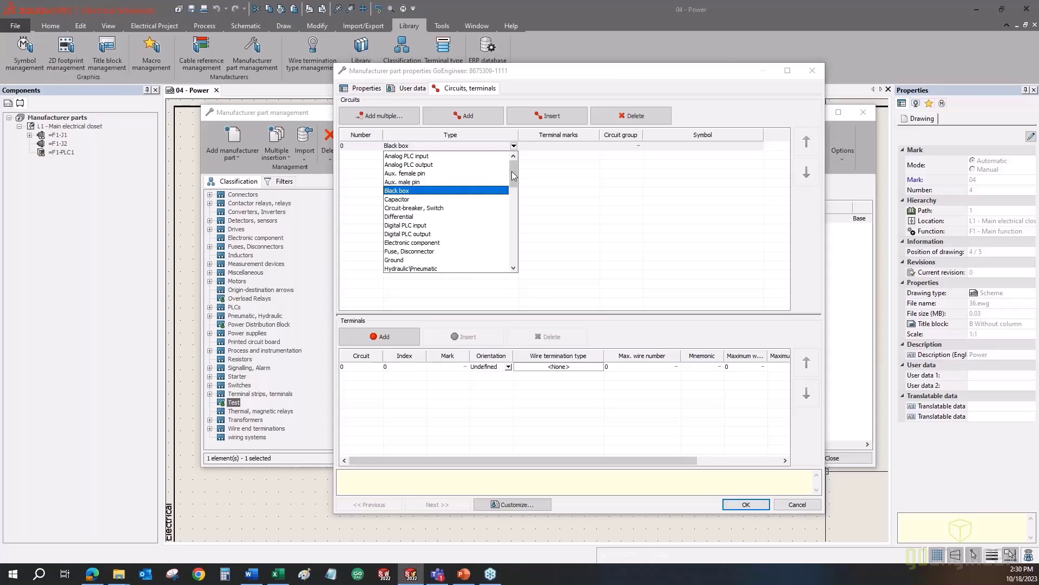
pyautogui.moveTo(512, 172); pyautogui.dragTo(496, 235)
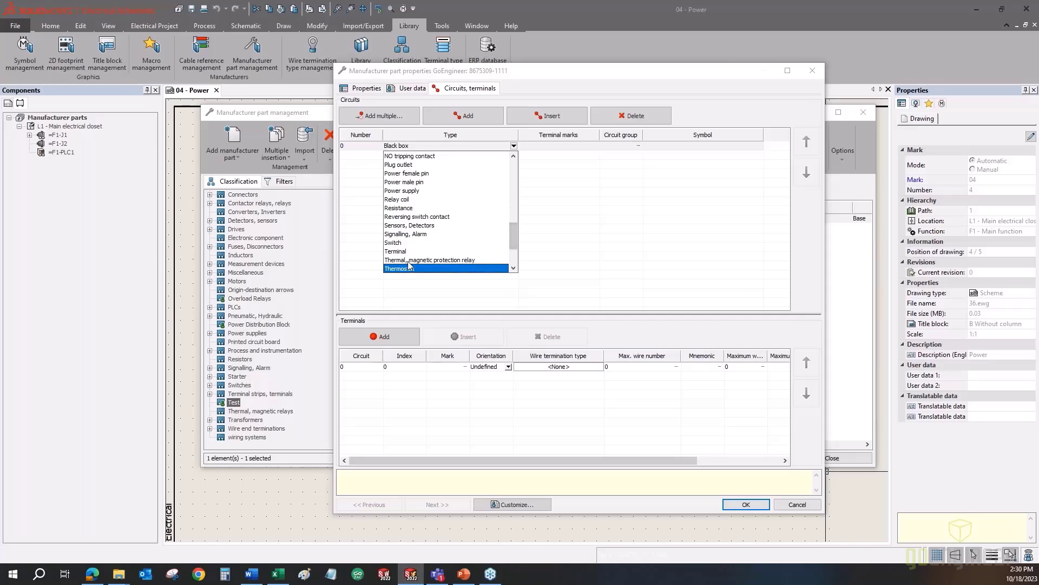
pyautogui.click(407, 251)
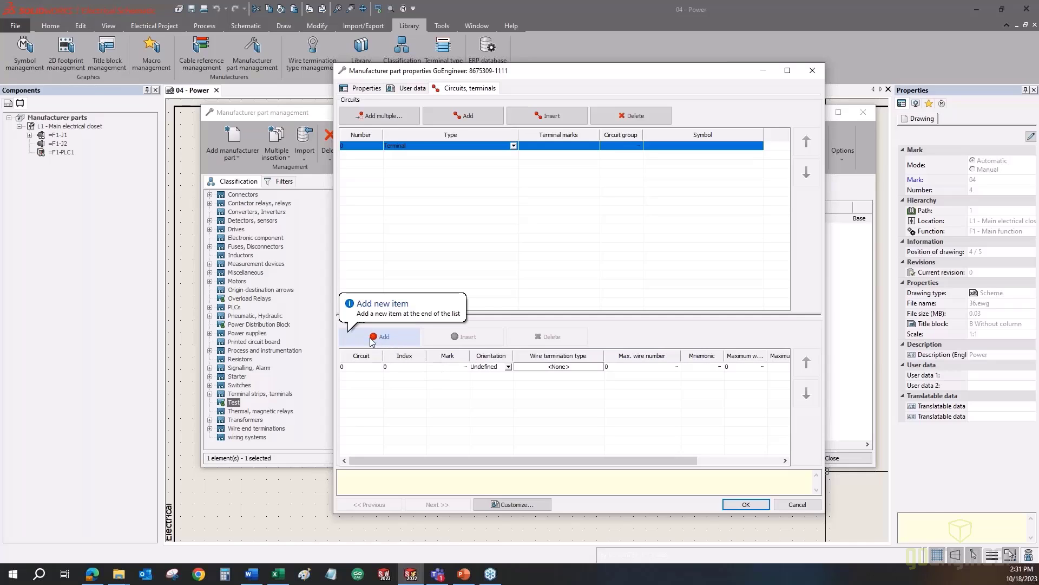
# - Add two more terminals, giving terminals 0 to 2, and begin editing the first Mark cell
pyautogui.click(354, 368)
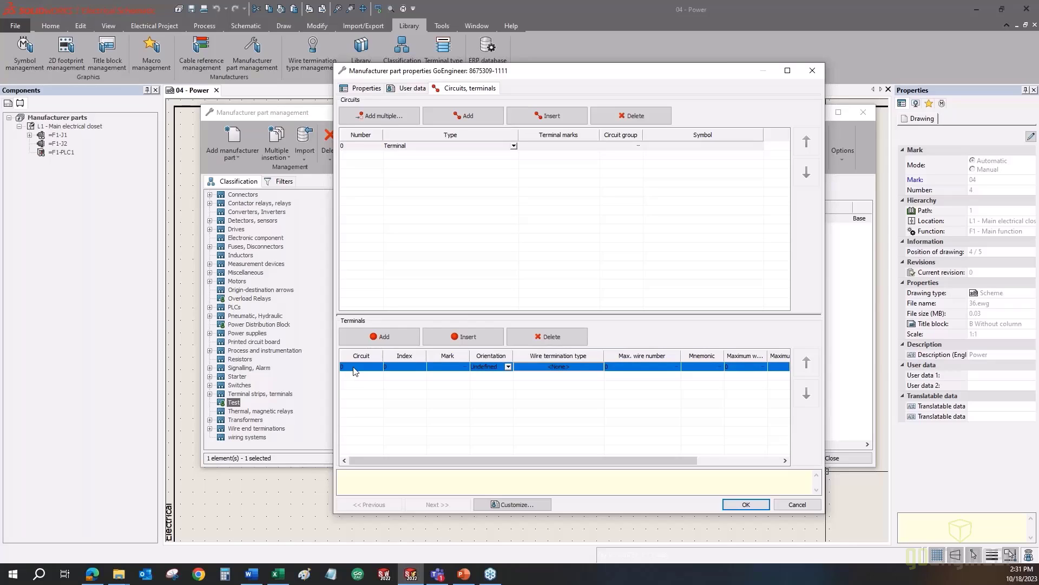
pyautogui.click(361, 340)
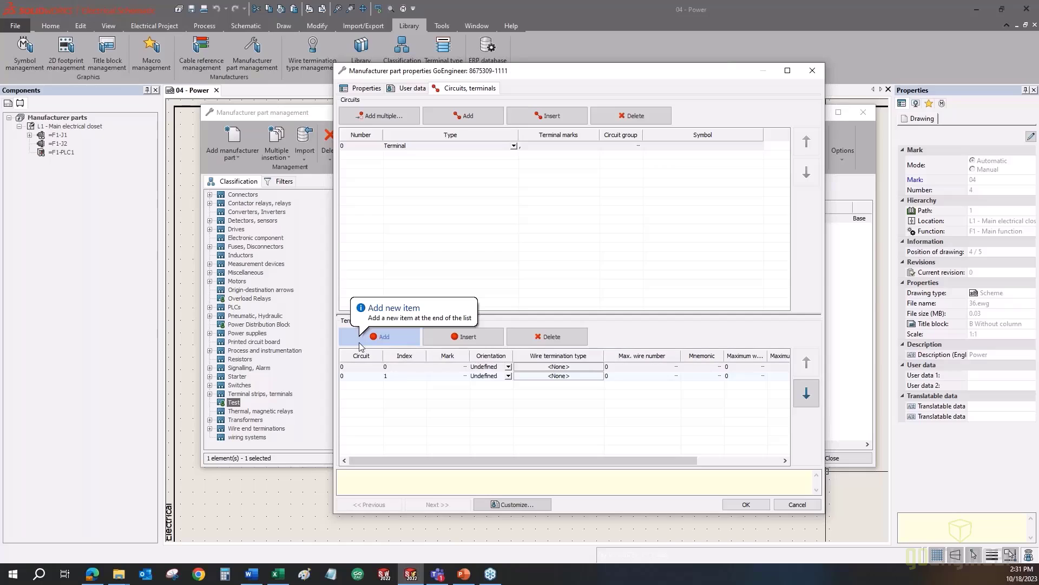
pyautogui.click(359, 342)
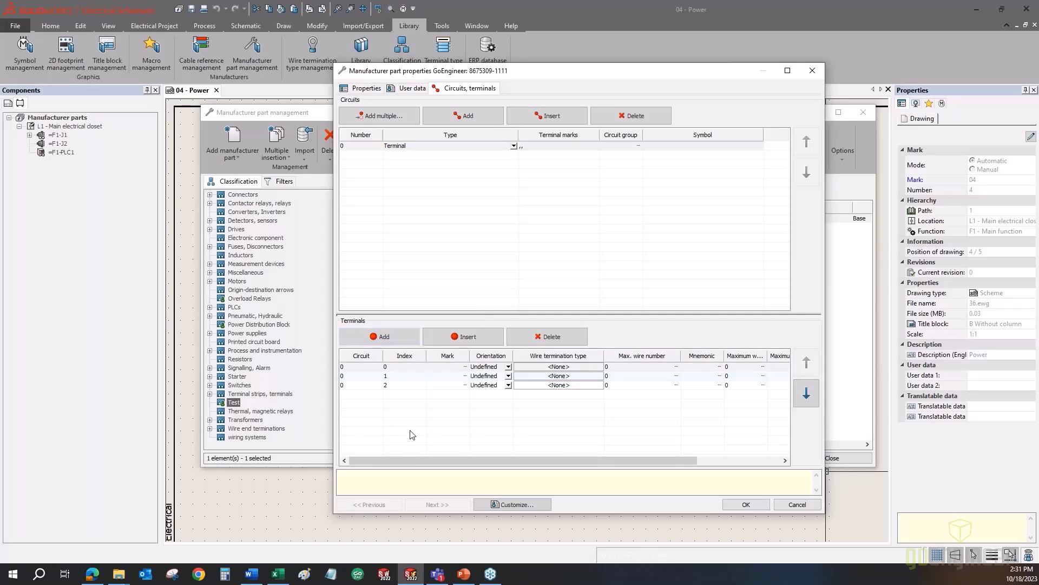
pyautogui.click(352, 149)
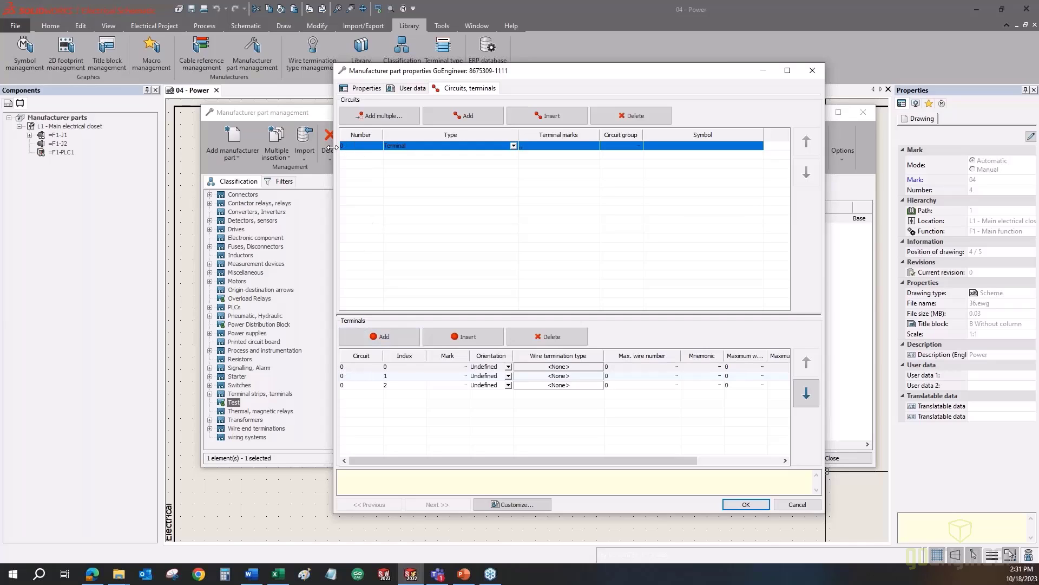
pyautogui.click(399, 367)
pyautogui.click(399, 376)
pyautogui.click(399, 385)
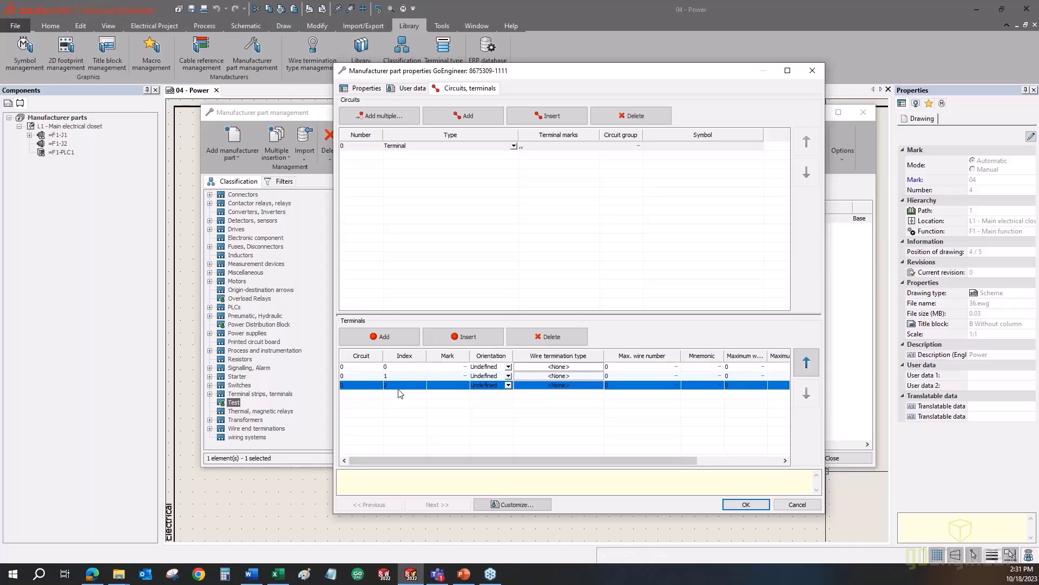
pyautogui.doubleClick(439, 368)
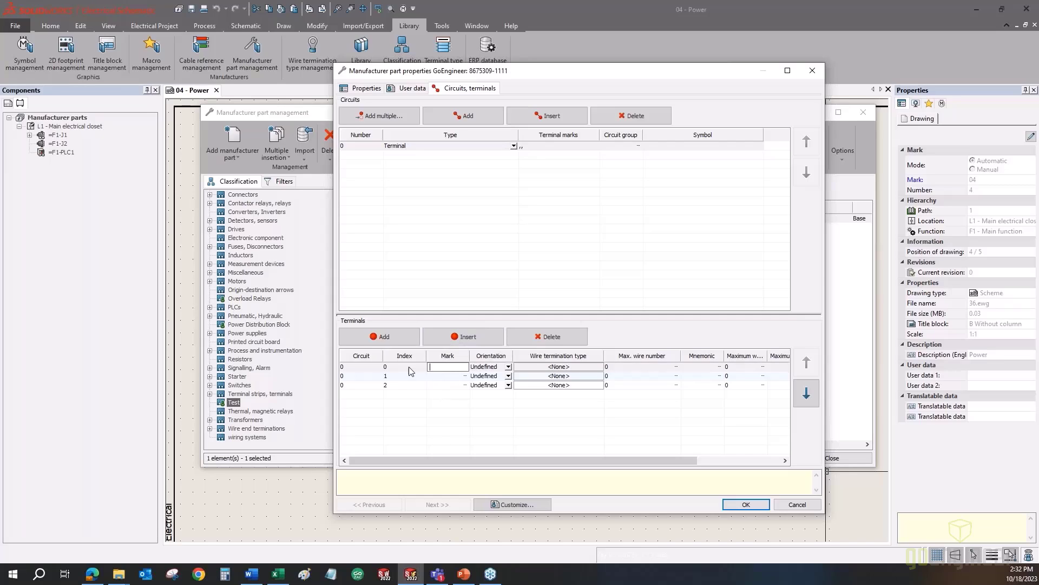
# - Enter the marks +, - and super circuit in the three terminals' Mark cells
pyautogui.write('+')
pyautogui.press('Return')
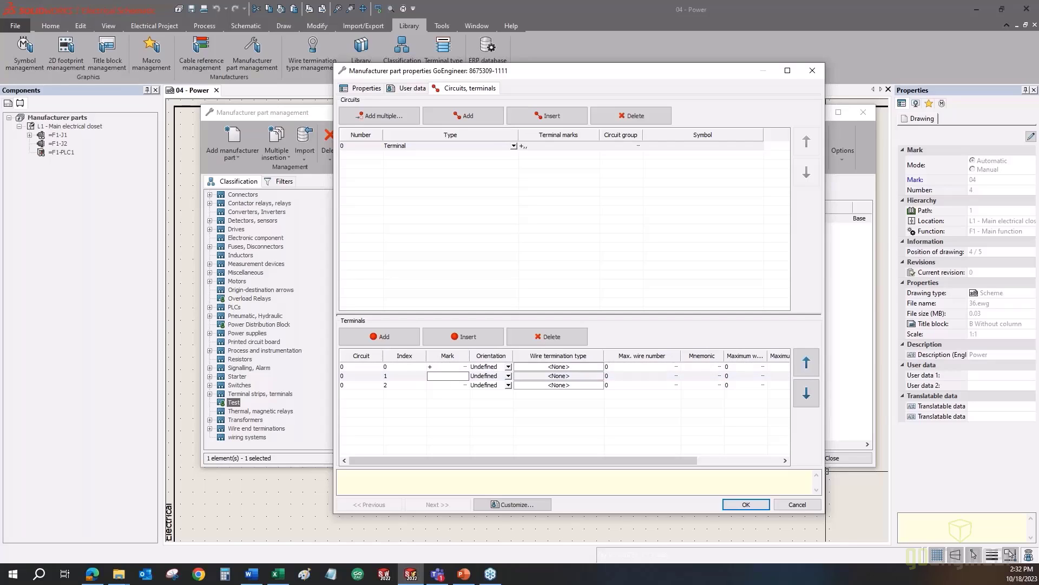
pyautogui.write('-')
pyautogui.press('Return')
pyautogui.write('s')
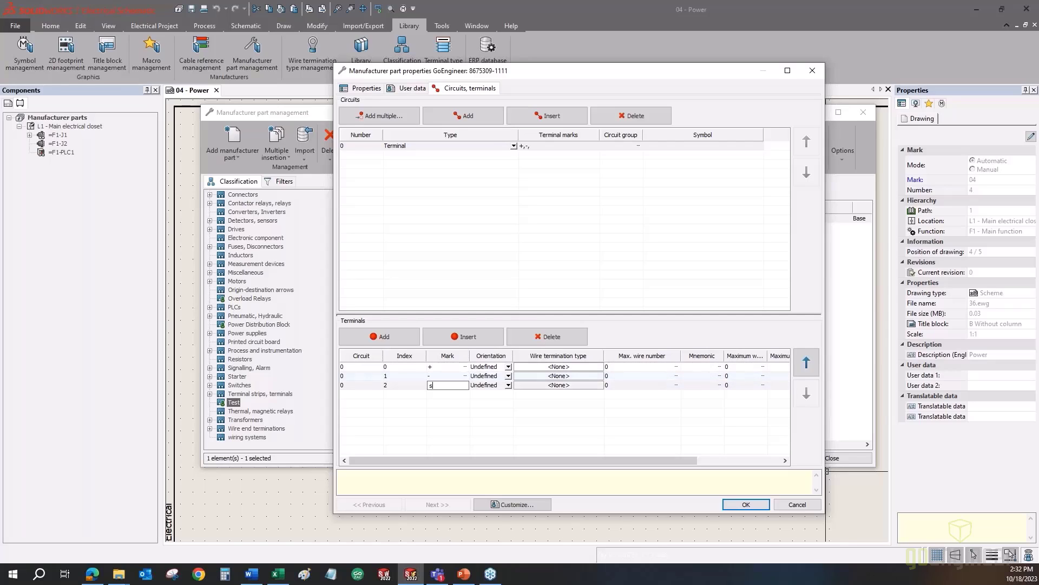
pyautogui.write('uper circuit')
pyautogui.press('Return')
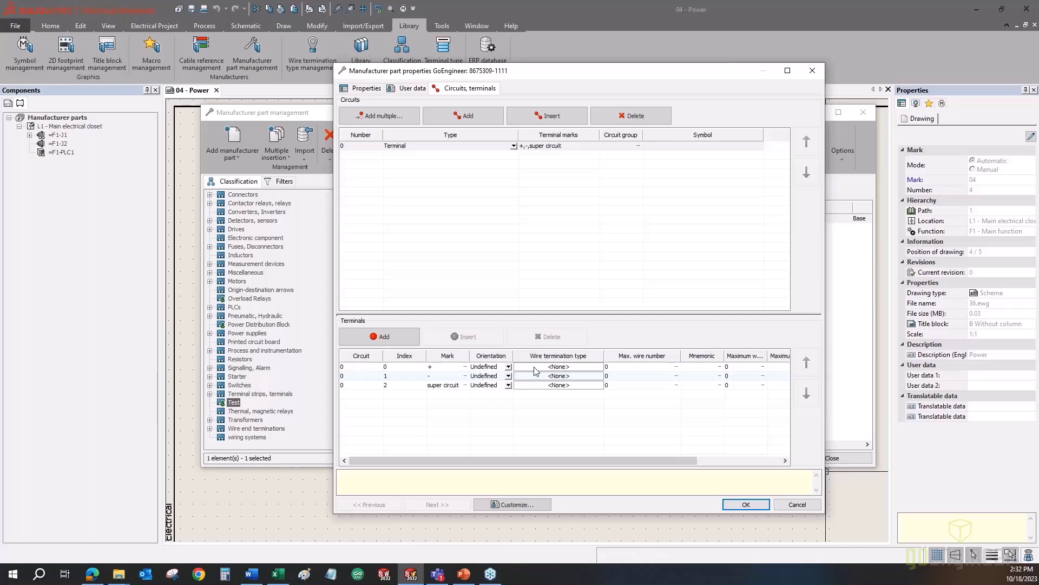
# - Give the + terminal the Ring wire termination type and widen the maximum wire section column
pyautogui.doubleClick(560, 368)
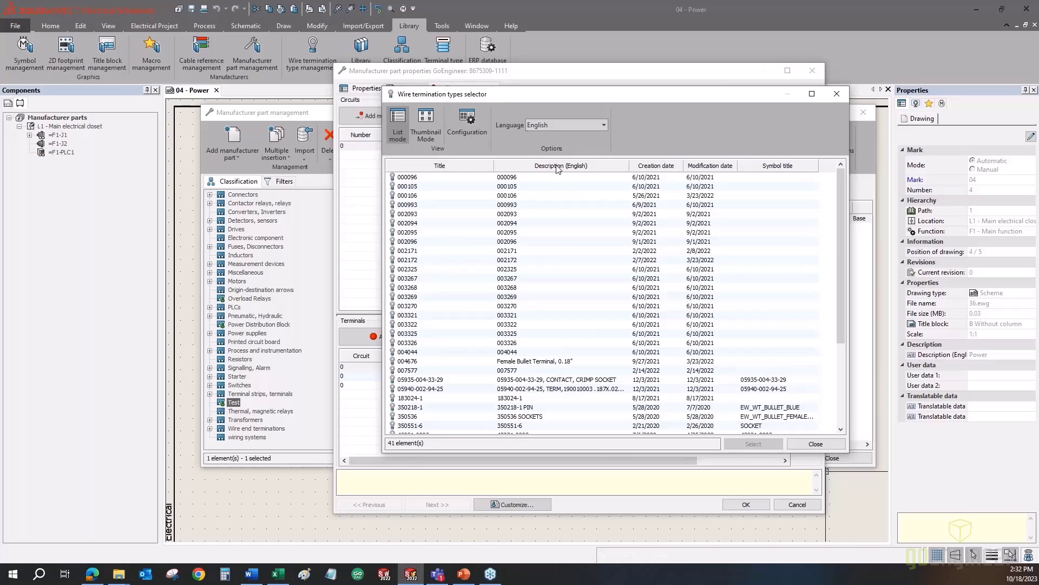
pyautogui.click(428, 121)
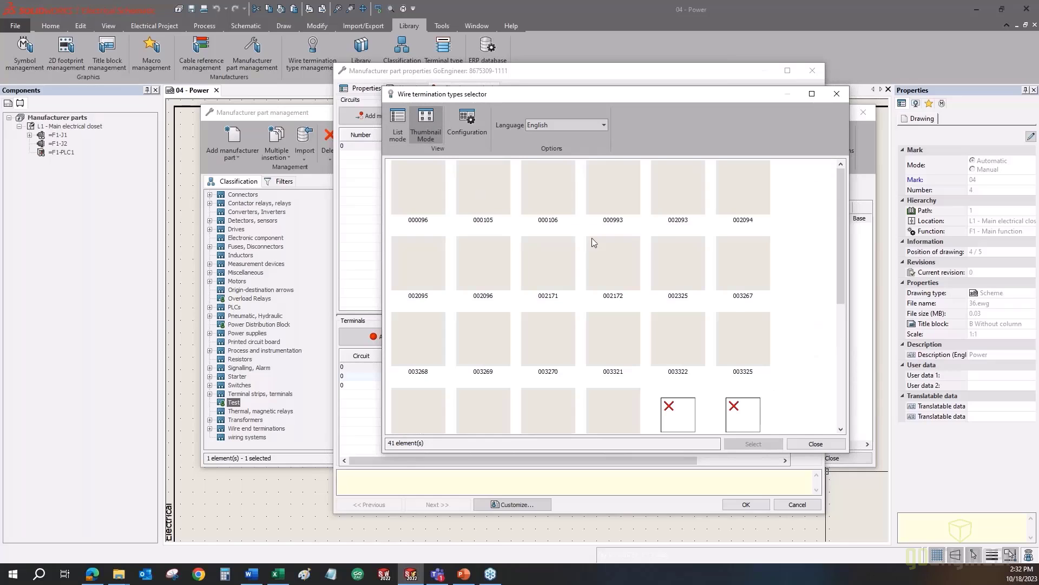
pyautogui.scroll(-4, 657, 323)
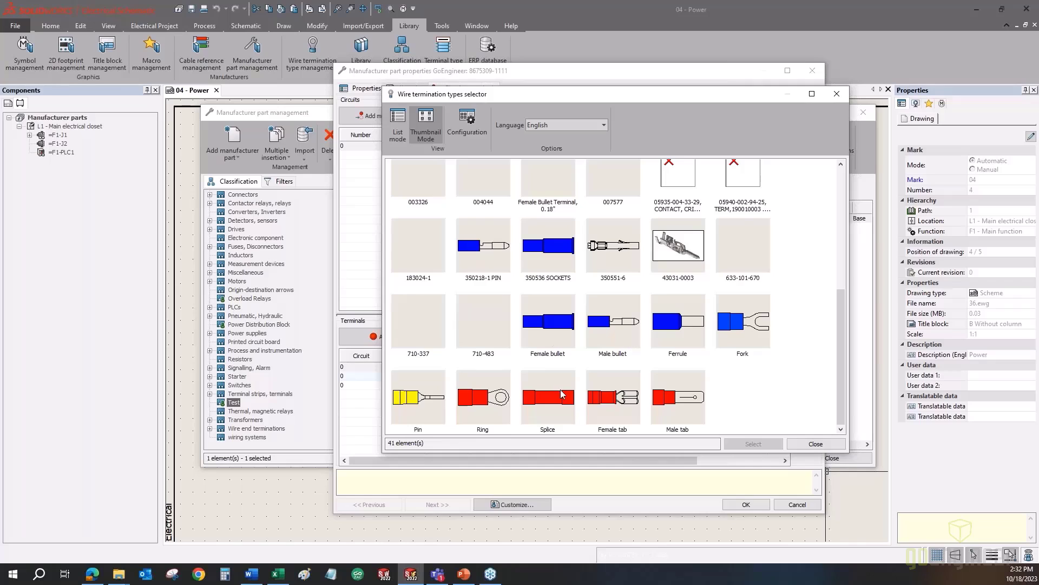
pyautogui.doubleClick(490, 399)
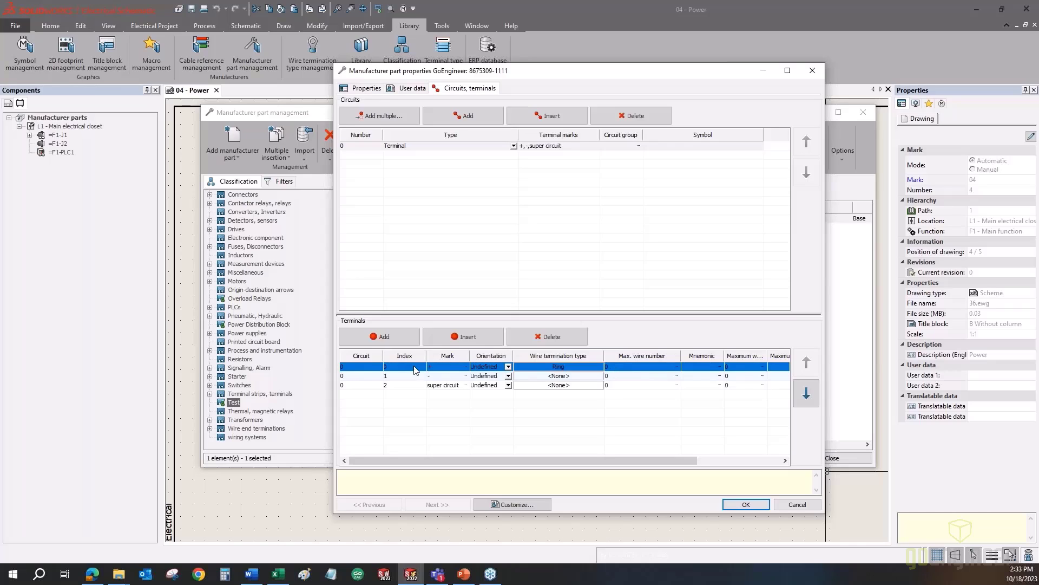
pyautogui.moveTo(429, 461); pyautogui.dragTo(522, 465)
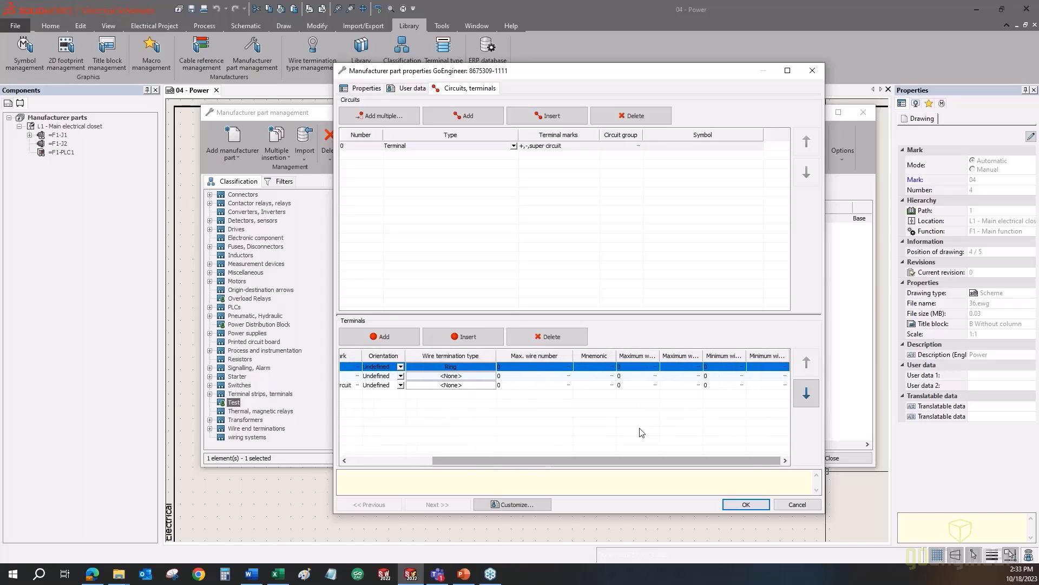
pyautogui.moveTo(659, 355); pyautogui.dragTo(699, 353)
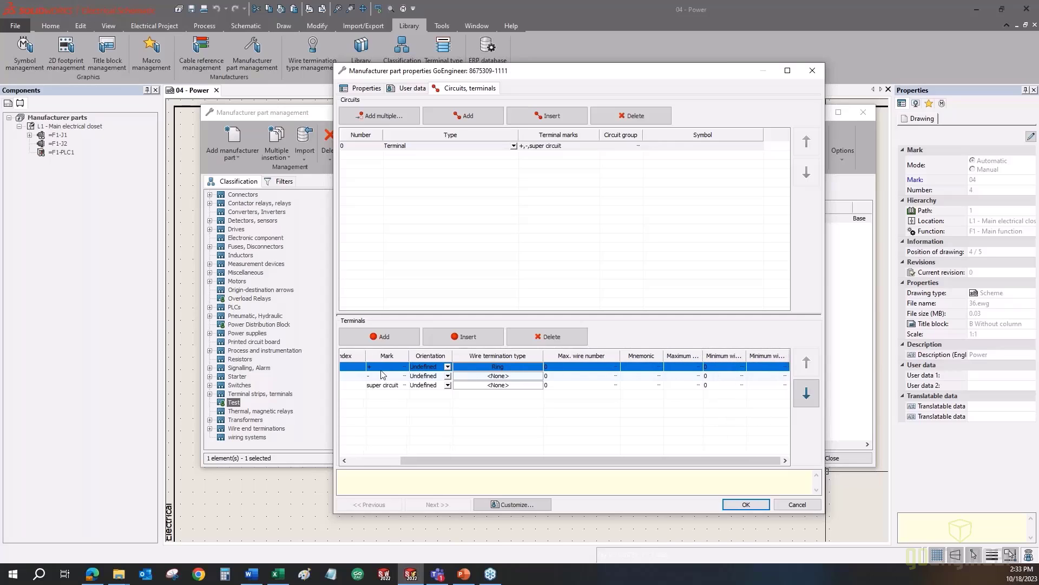
pyautogui.moveTo(443, 460); pyautogui.dragTo(379, 459)
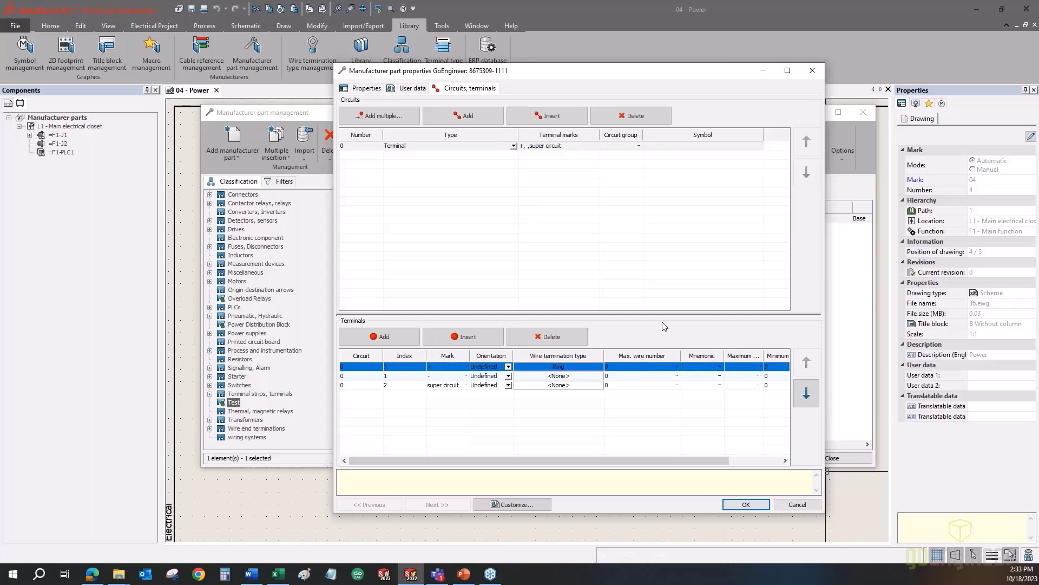
pyautogui.click(351, 147)
pyautogui.click(354, 367)
pyautogui.click(365, 90)
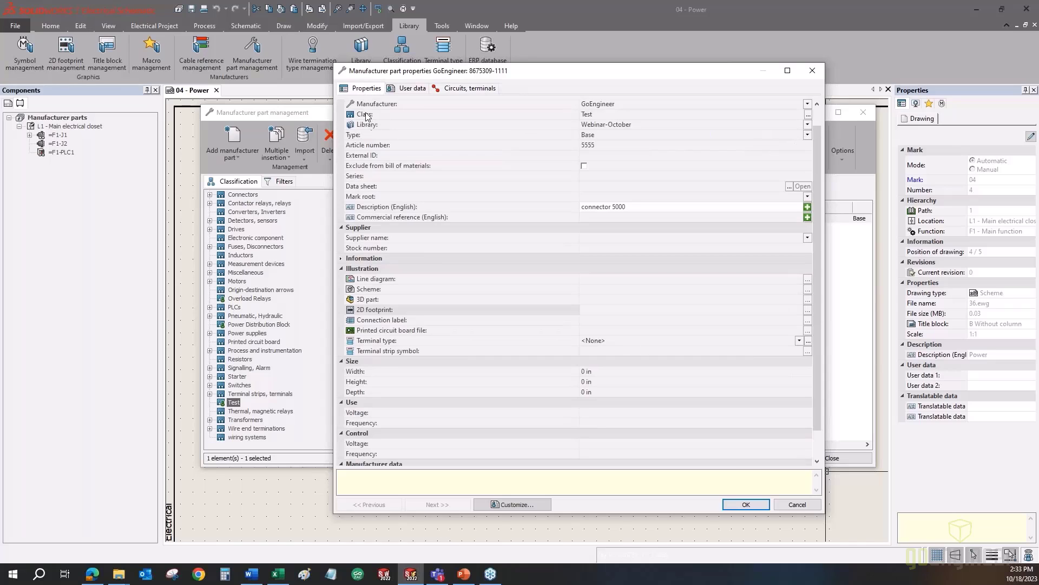
pyautogui.scroll(1, 385, 113)
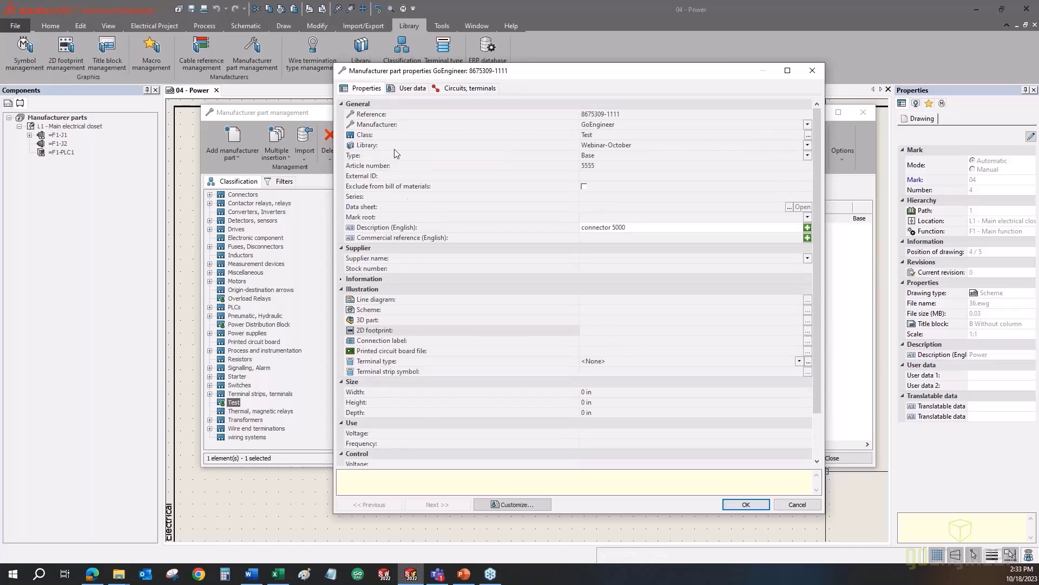
pyautogui.click(475, 89)
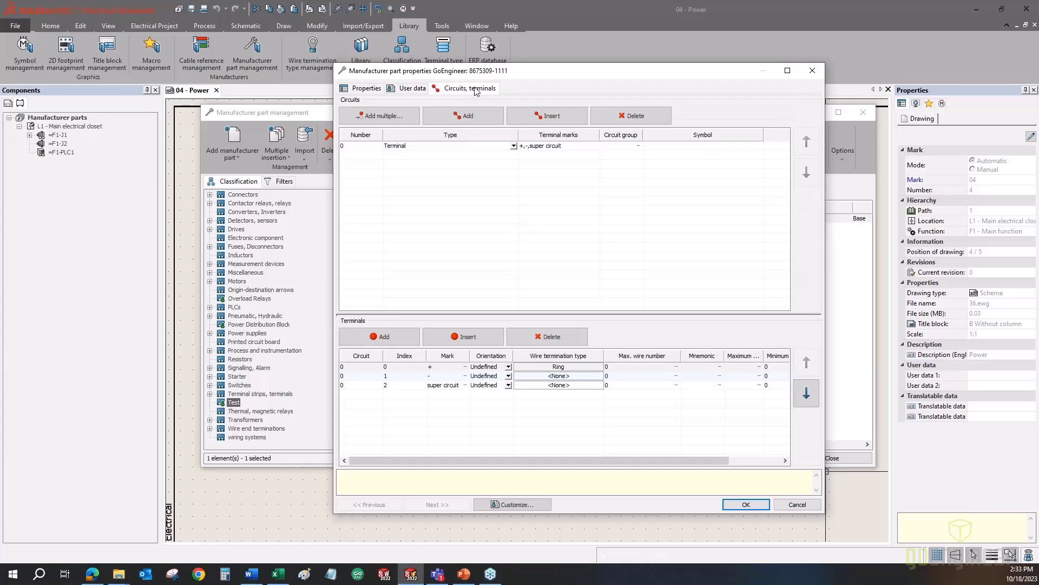
# - Confirm the part, close Manufacturer part management, and delete the XLR plug connector symbol
pyautogui.click(745, 504)
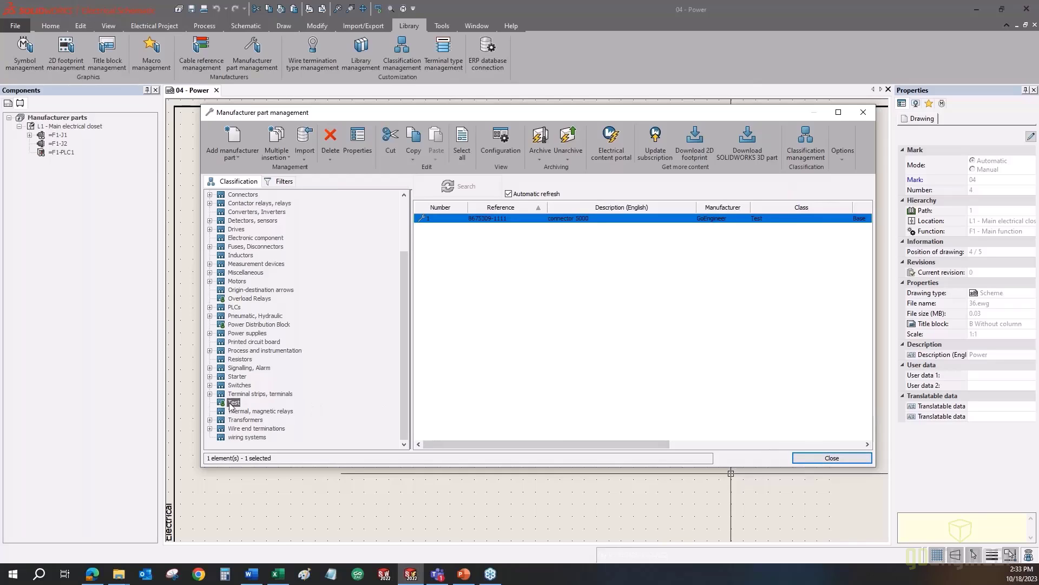
pyautogui.click(832, 458)
pyautogui.scroll(3, 359, 202)
pyautogui.click(348, 231)
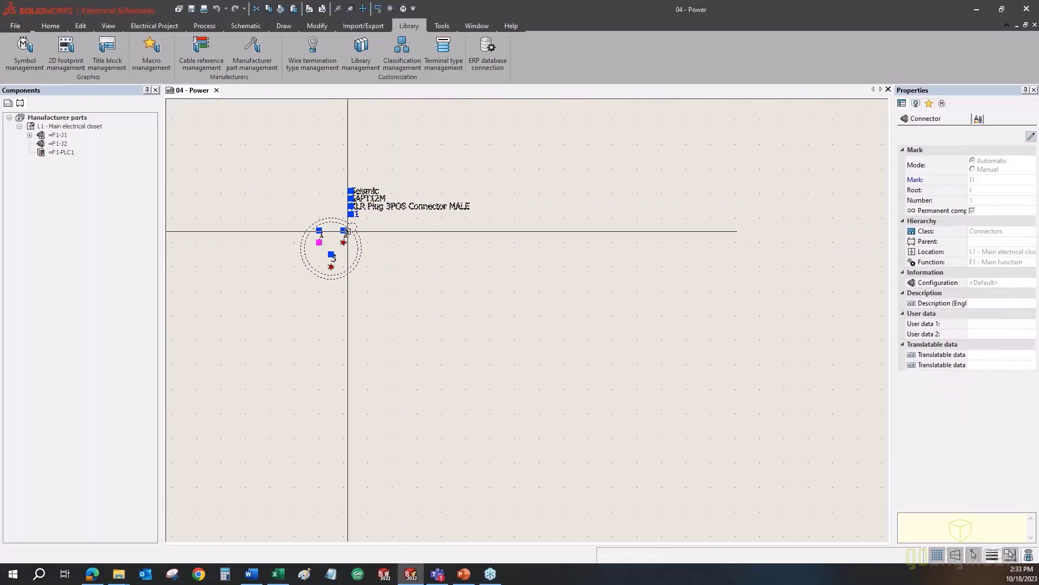
pyautogui.press('Delete')
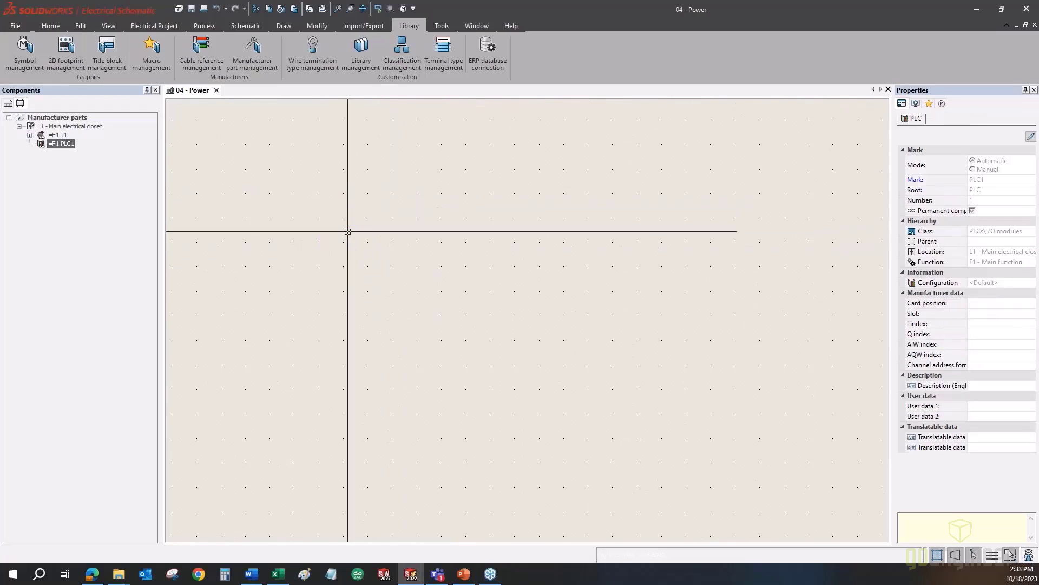
# - Insert a connector symbol on the 04 - Power drawing, review its circuits, and accept it as XLR1
pyautogui.click(244, 25)
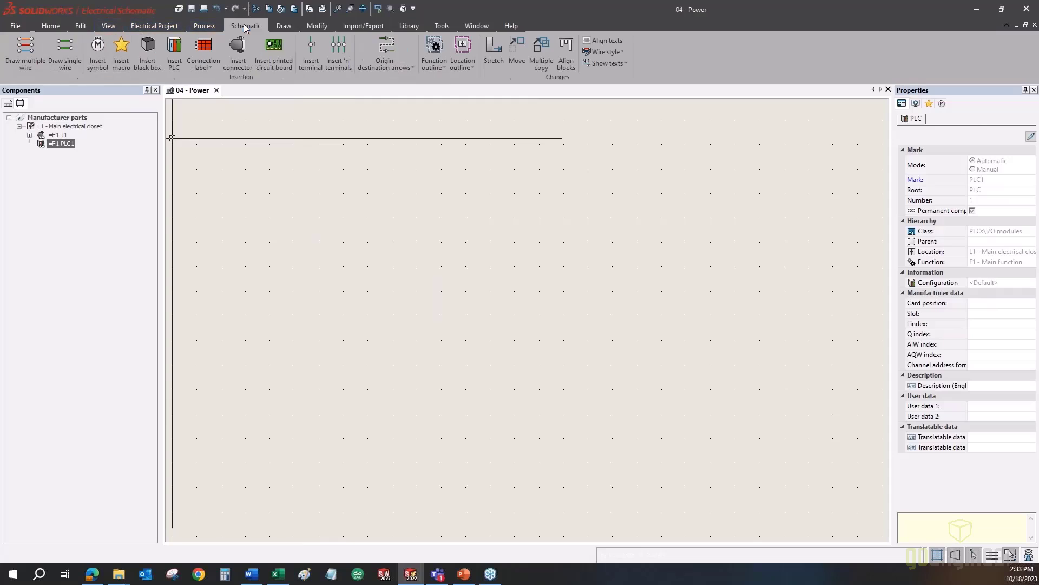
pyautogui.click(99, 64)
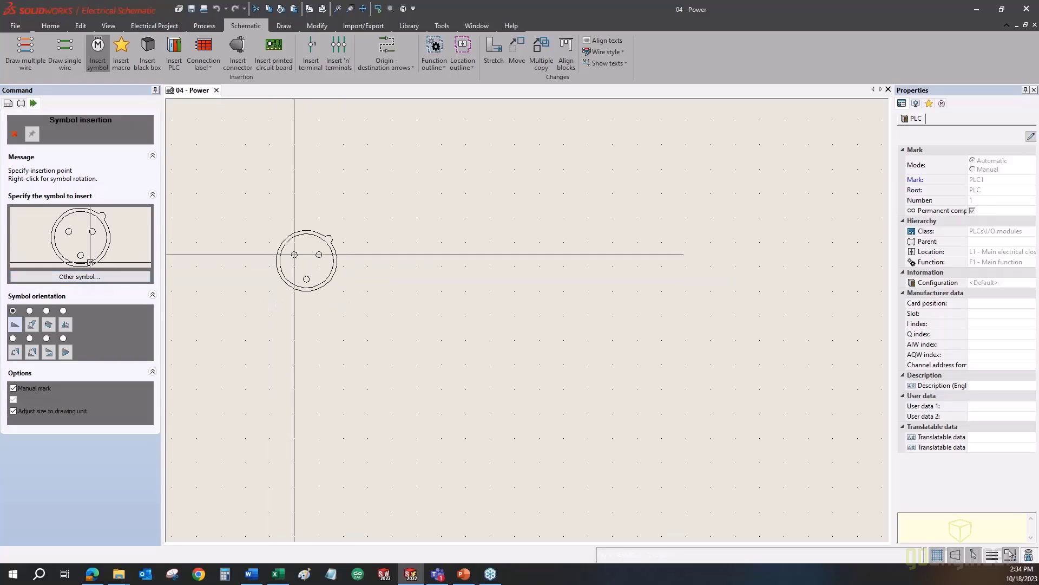
pyautogui.click(294, 266)
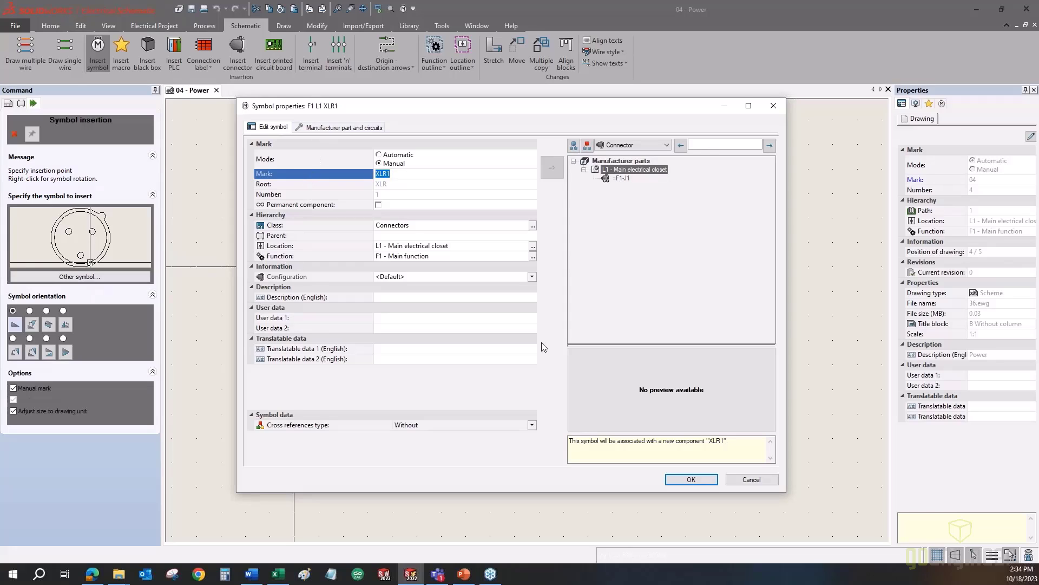
pyautogui.click(356, 129)
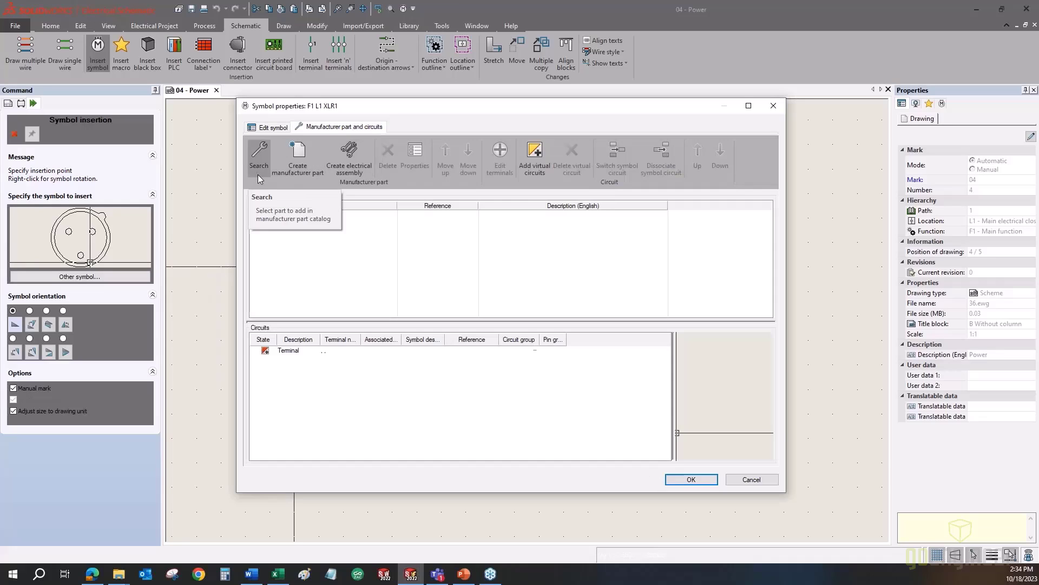
pyautogui.click(691, 480)
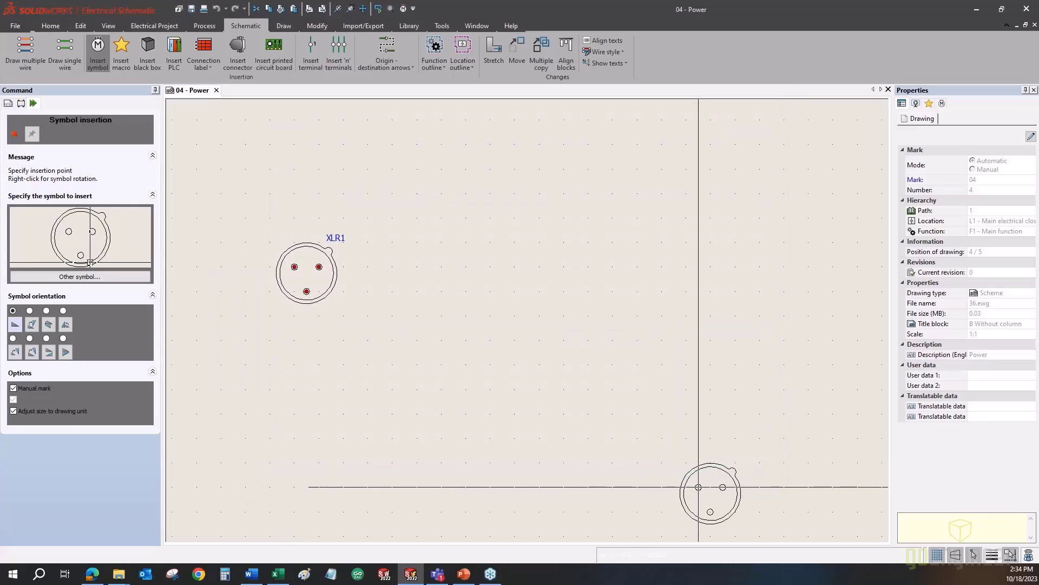
pyautogui.press('Escape')
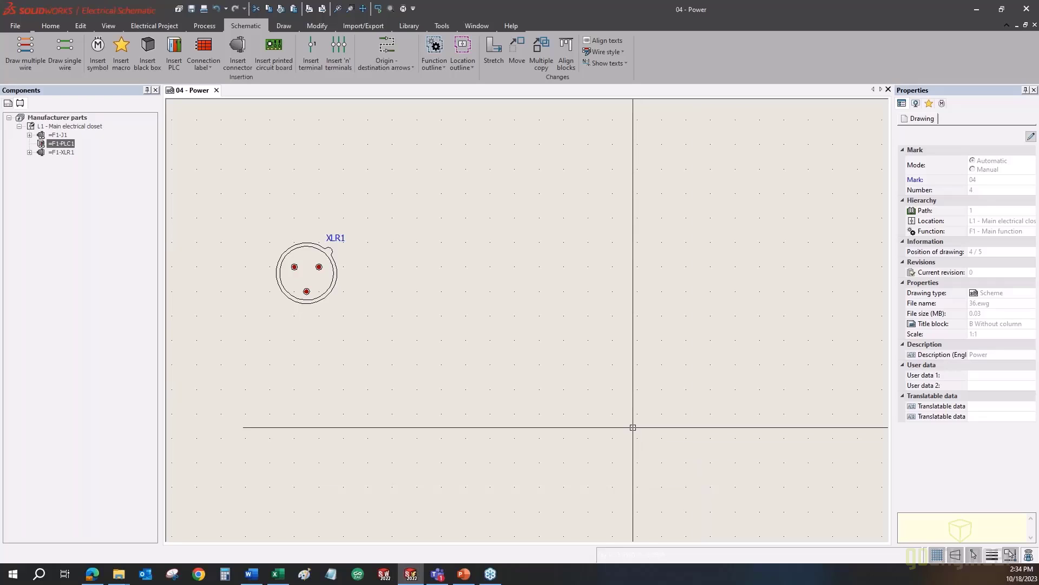
# - Open the XLR1 connector symbol in the symbol editor
pyautogui.rightClick(336, 276)
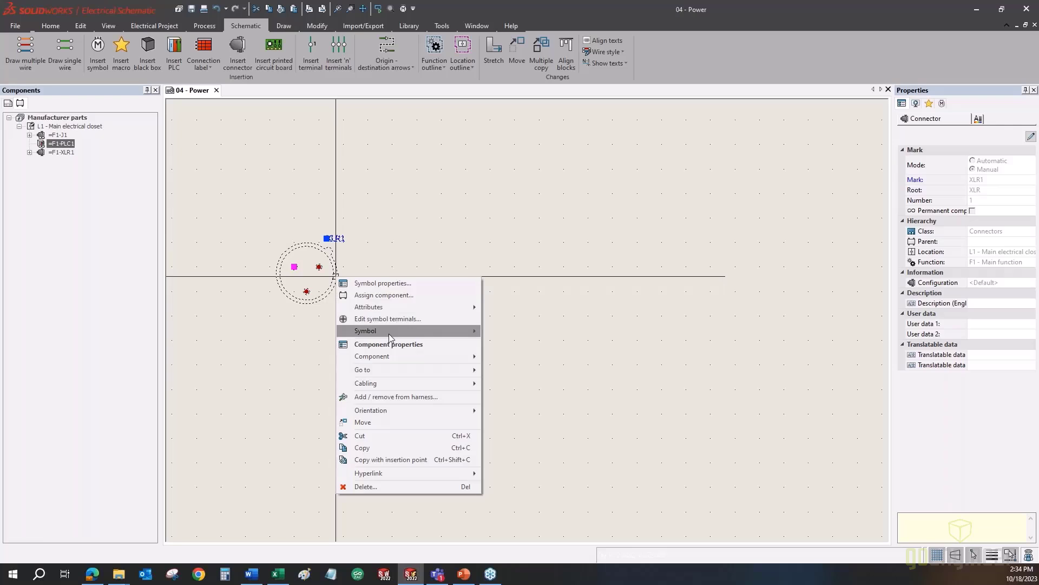
pyautogui.moveTo(389, 331)
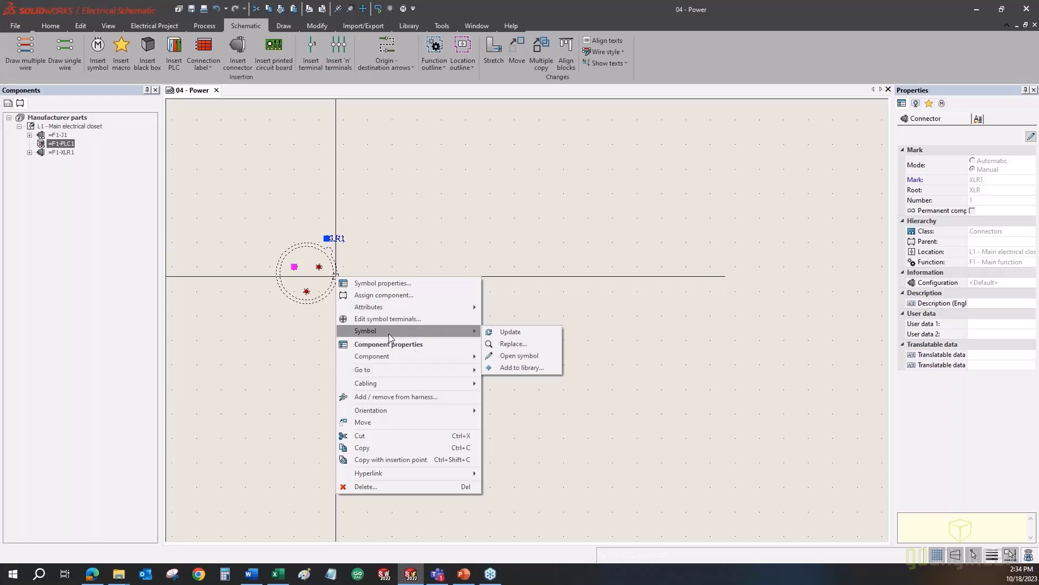
pyautogui.click(539, 356)
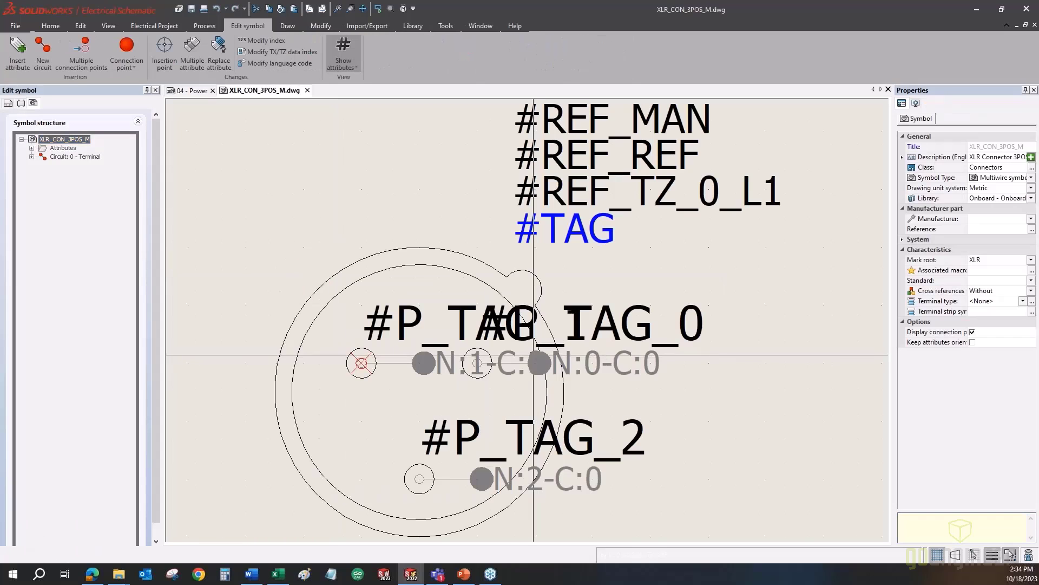
pyautogui.scroll(-3, 285, 225)
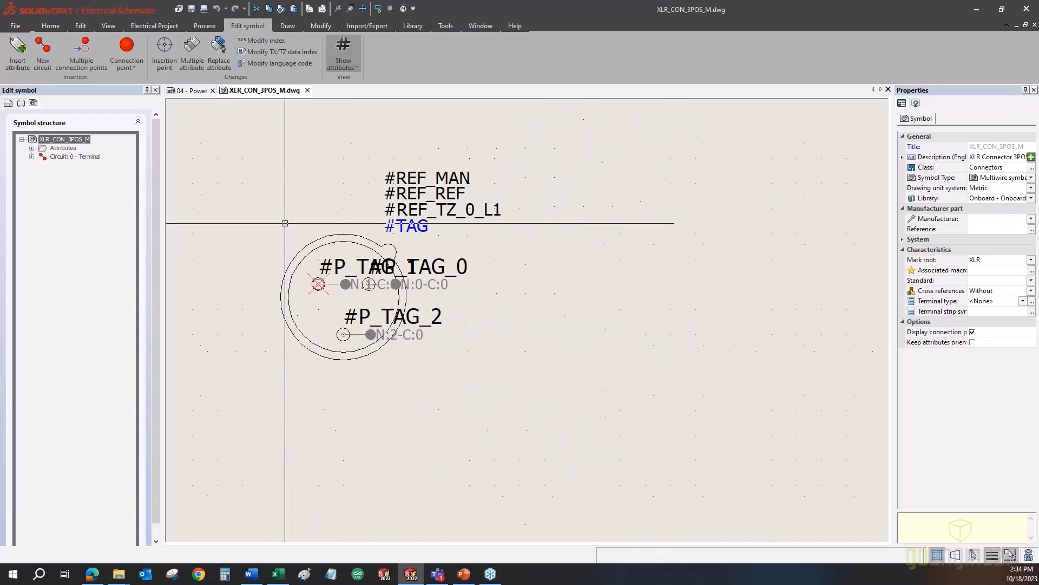
# - Inspect the Terminal circuit's connection points 1 and 2, then return to the 04 - Power schematic
pyautogui.click(73, 157)
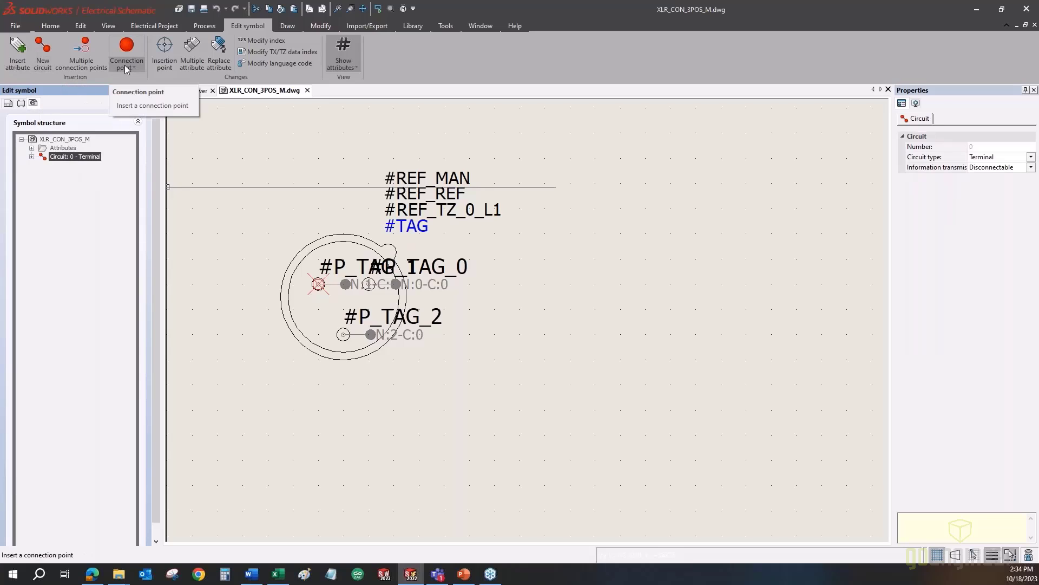
pyautogui.click(32, 156)
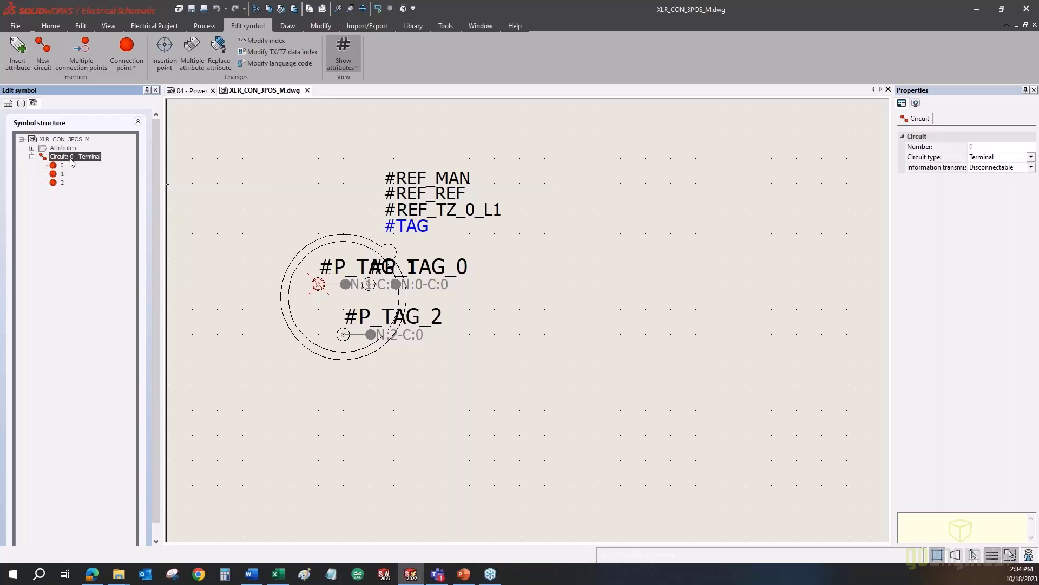
pyautogui.click(61, 174)
pyautogui.click(62, 183)
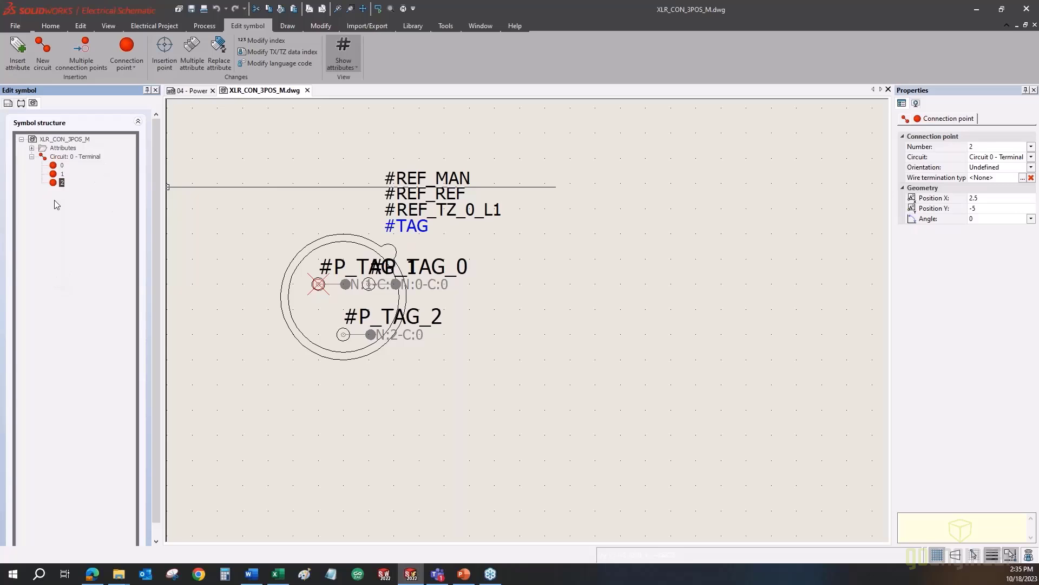
pyautogui.click(191, 90)
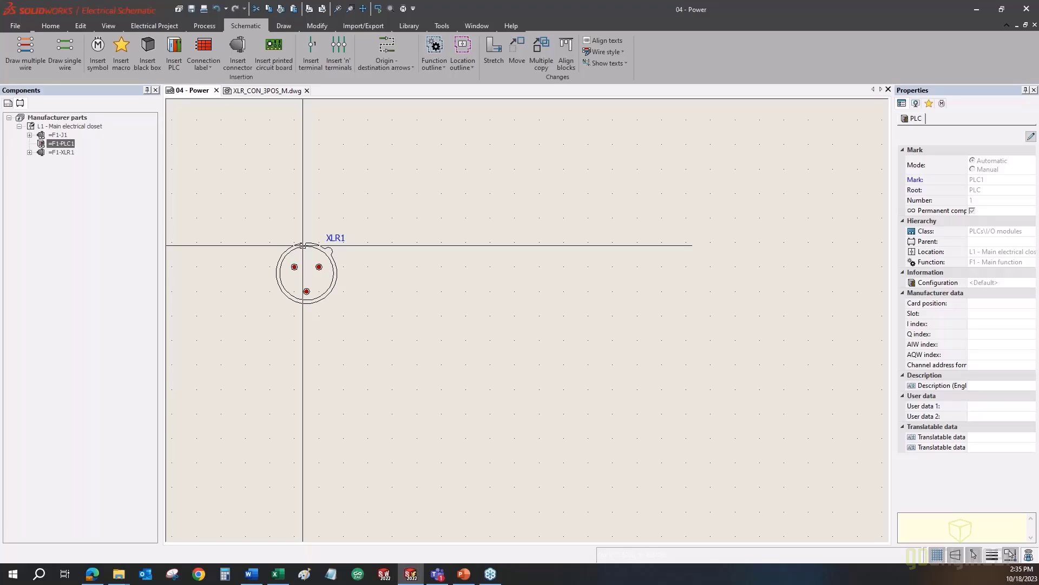
# - Open XLR1's symbol properties and close them without changes
pyautogui.rightClick(302, 245)
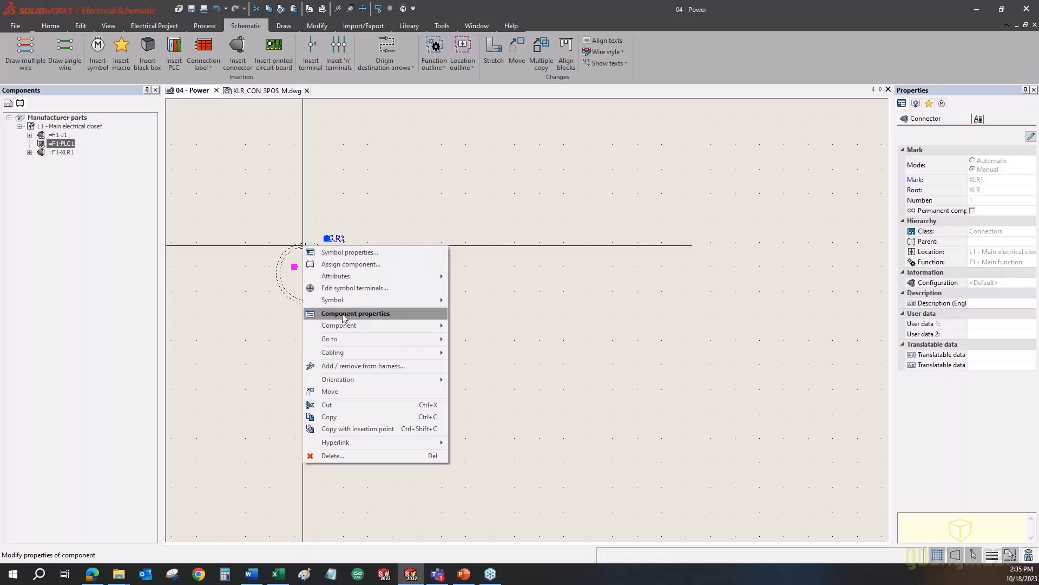
pyautogui.click(340, 253)
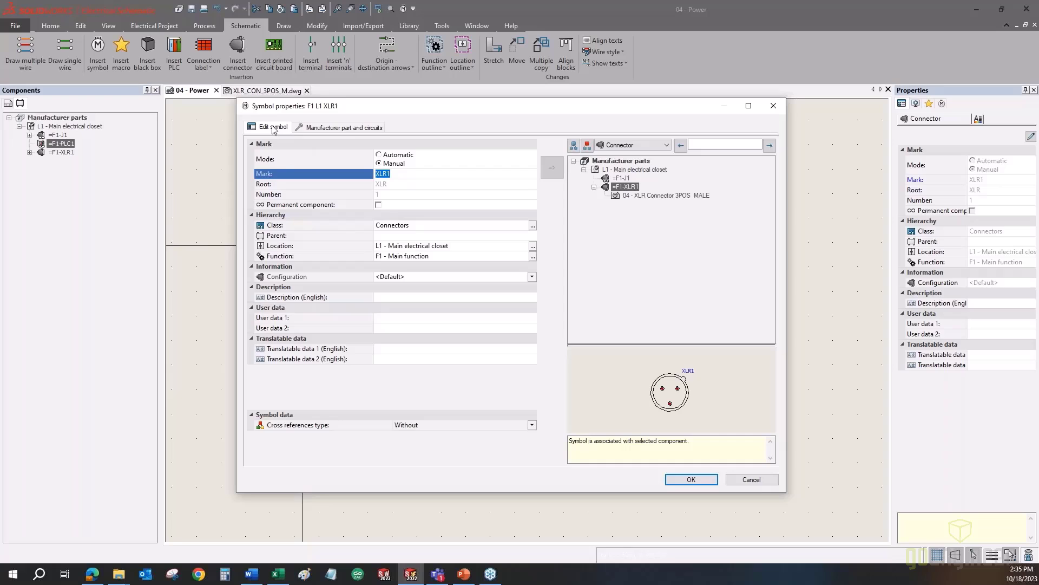
pyautogui.click(778, 106)
# - Show XLR1's component properties on the Manufacturer part and circuits page, widening the State column
pyautogui.rightClick(329, 253)
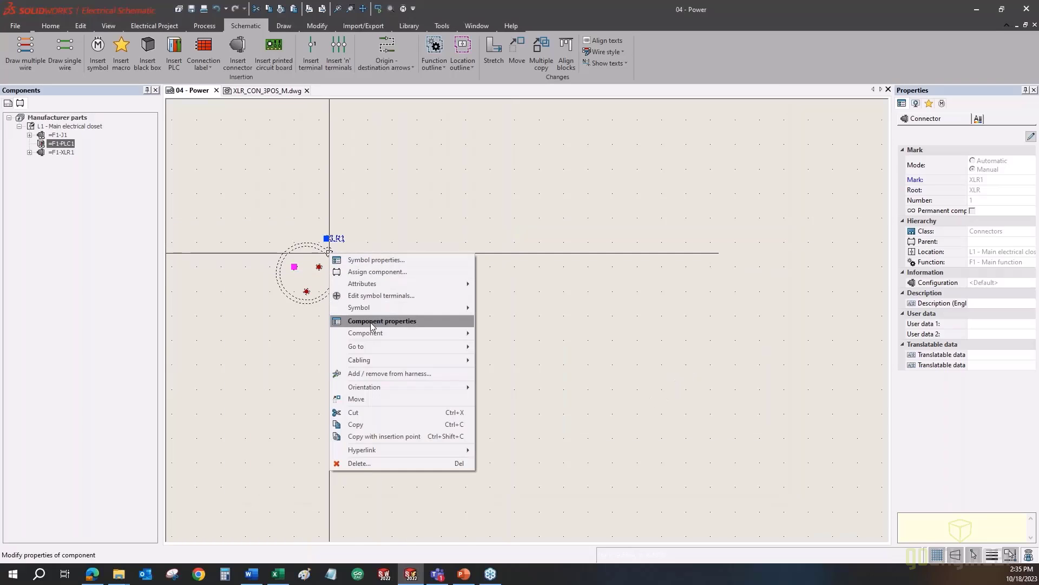
pyautogui.click(373, 322)
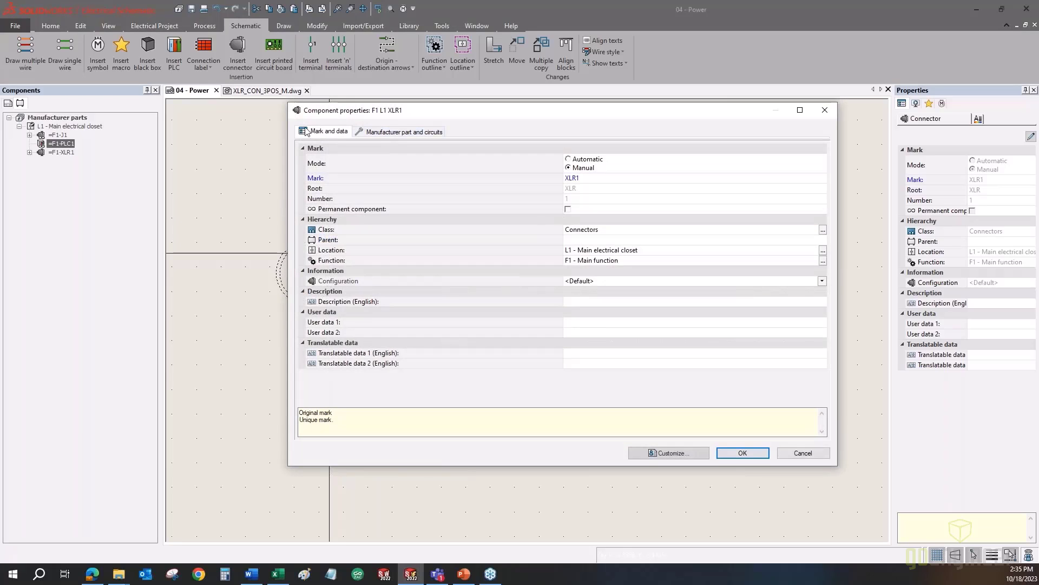
pyautogui.click(373, 135)
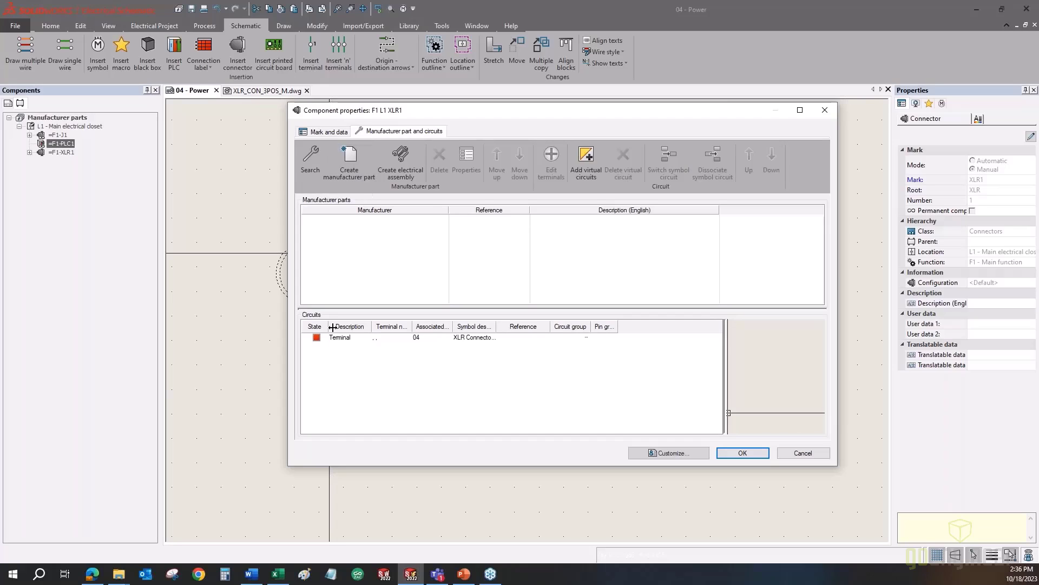
pyautogui.moveTo(325, 327); pyautogui.dragTo(366, 329)
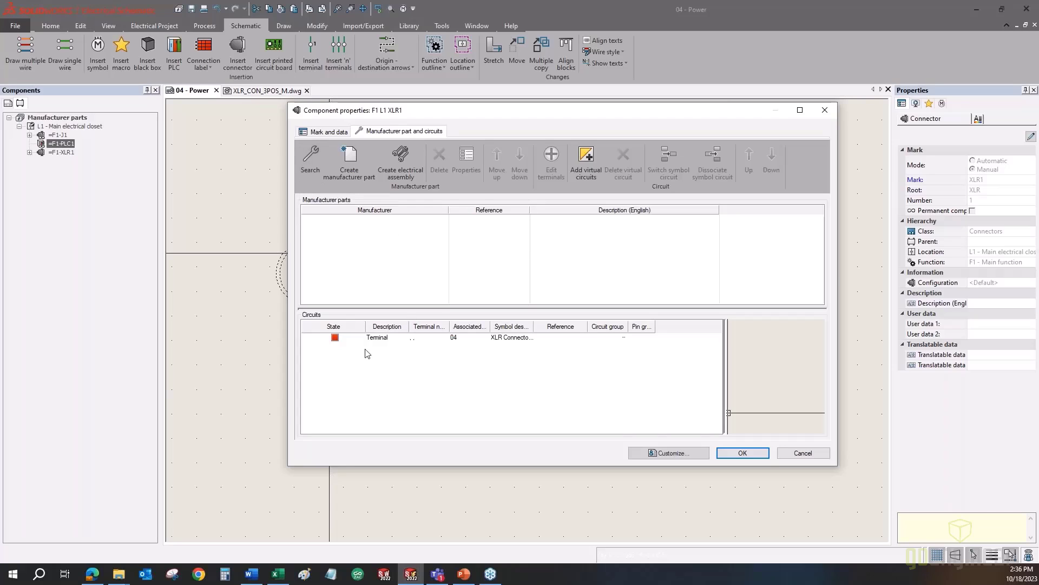
pyautogui.click(312, 160)
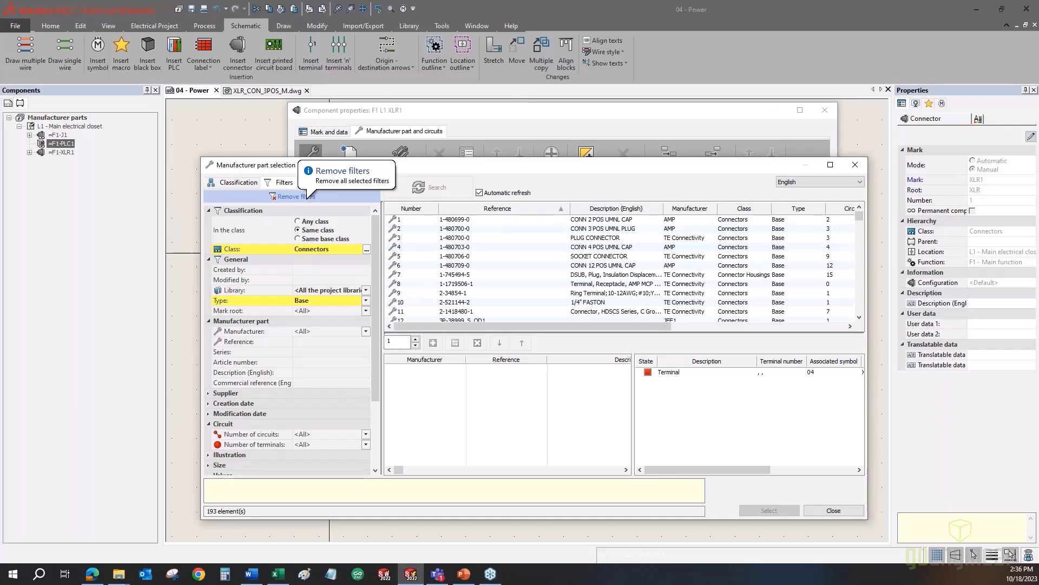
pyautogui.click(309, 197)
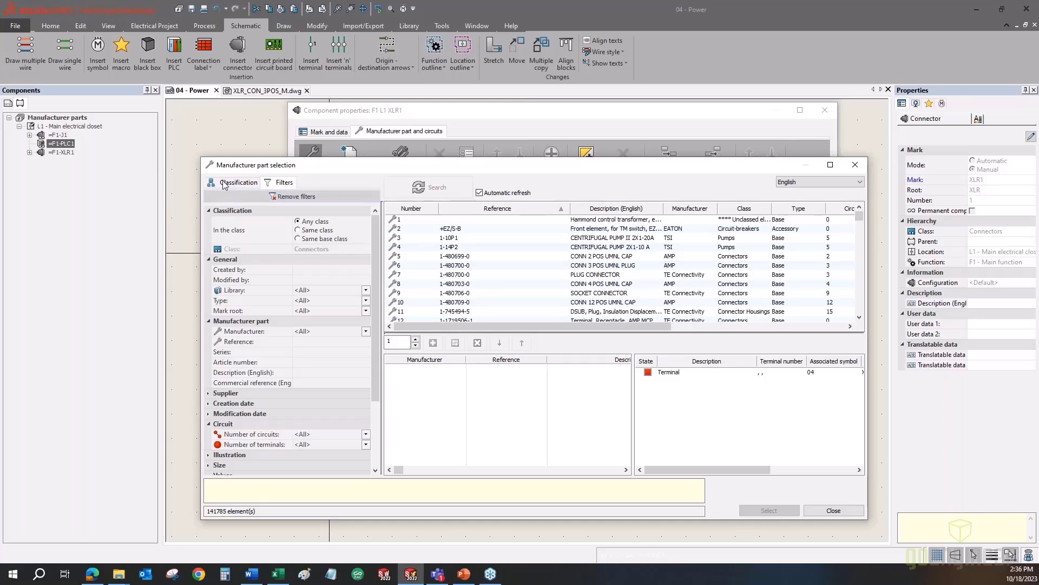
pyautogui.click(366, 290)
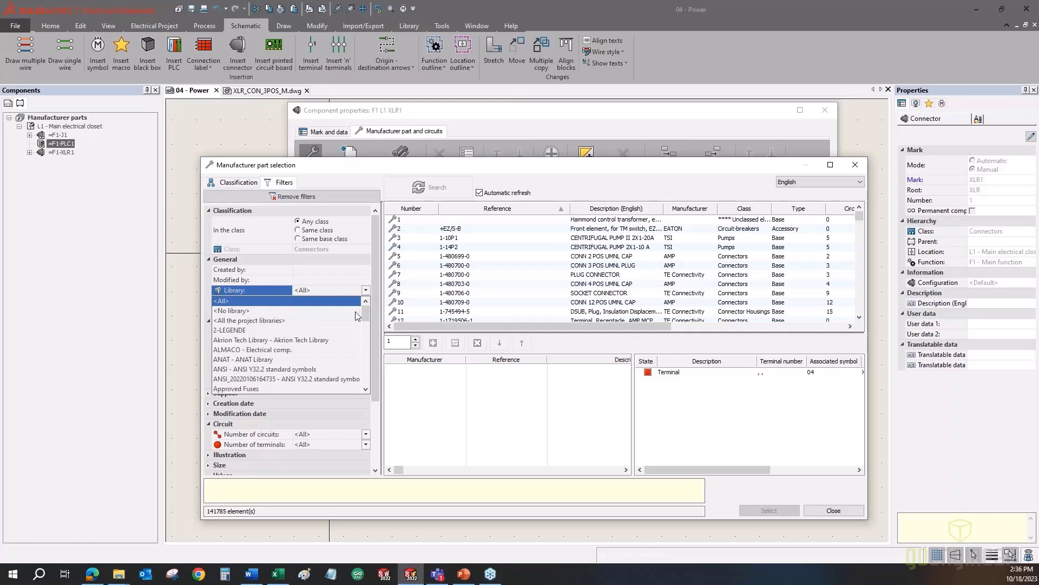
pyautogui.moveTo(366, 312); pyautogui.dragTo(366, 379)
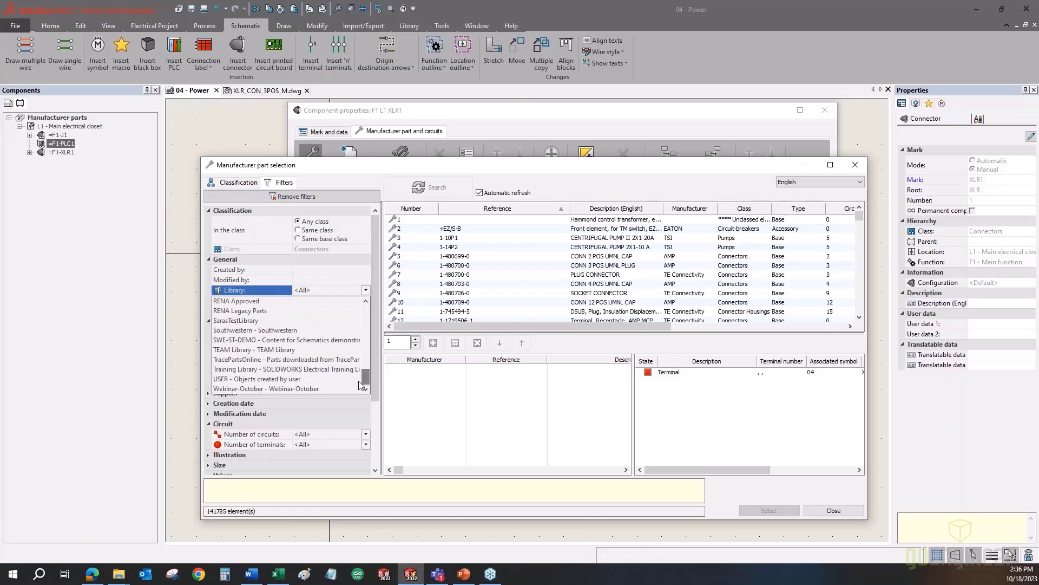
pyautogui.click(264, 389)
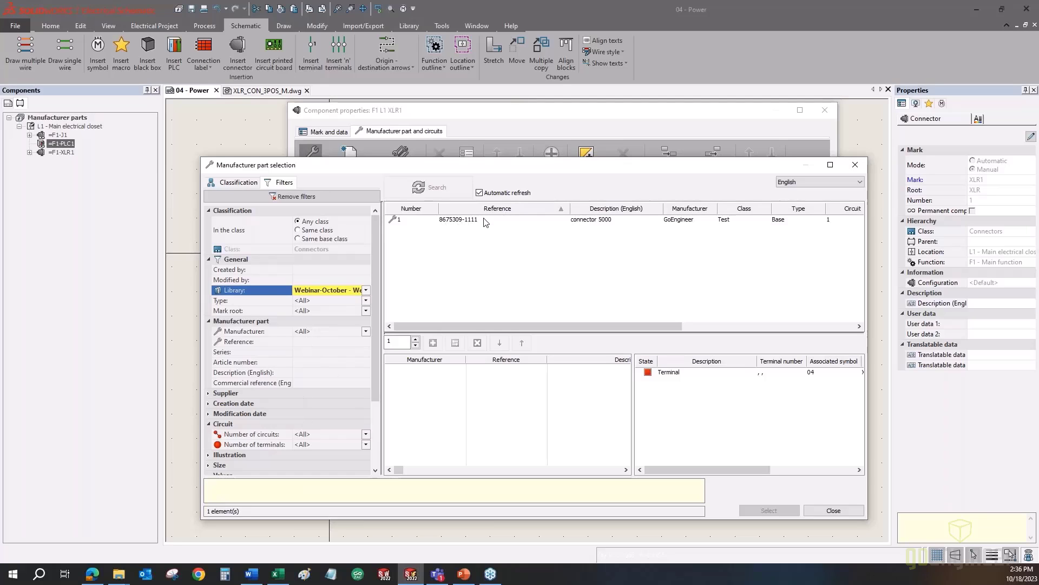
pyautogui.click(454, 223)
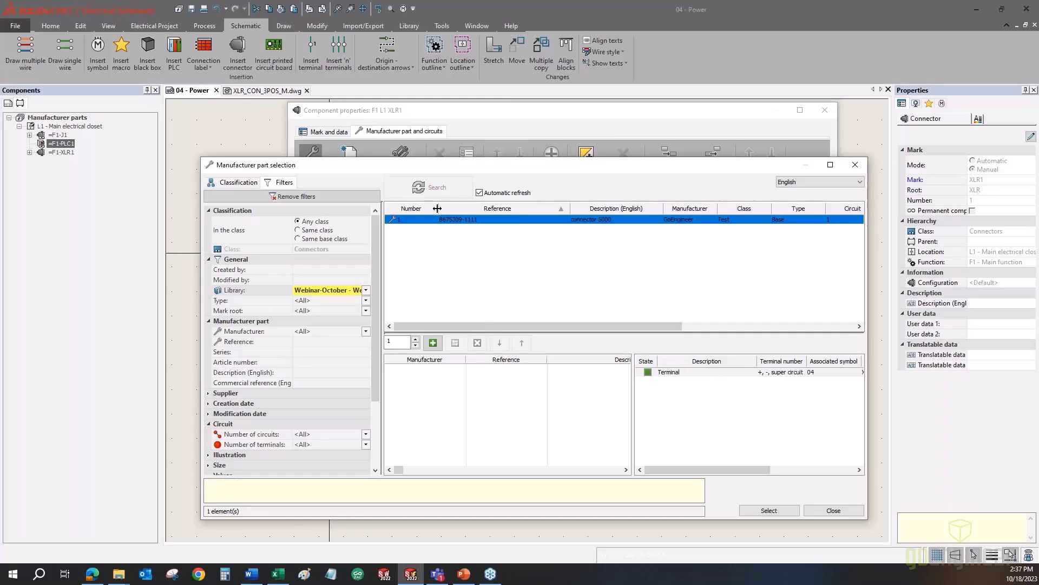
pyautogui.doubleClick(460, 222)
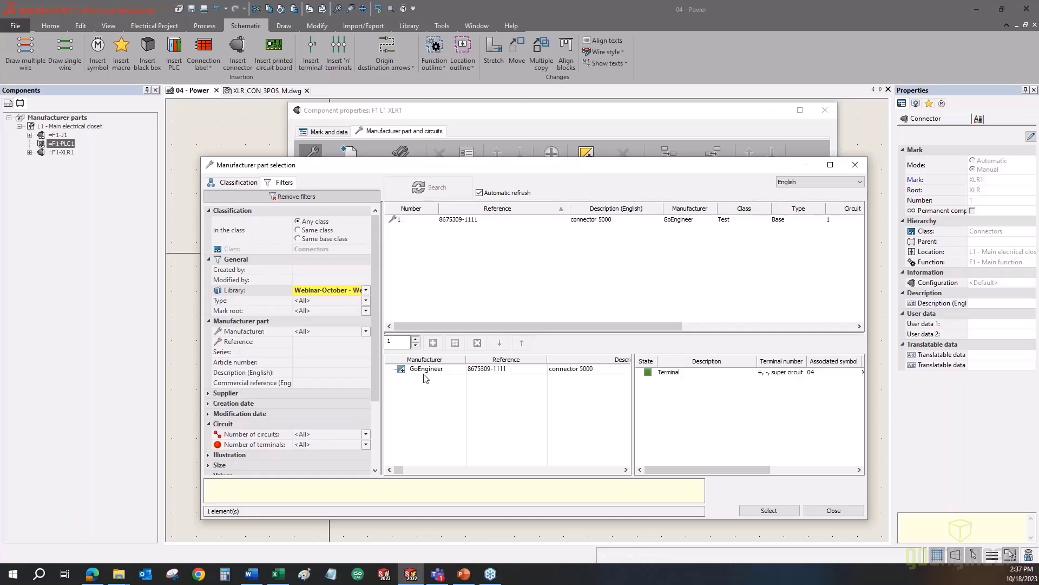
pyautogui.click(768, 511)
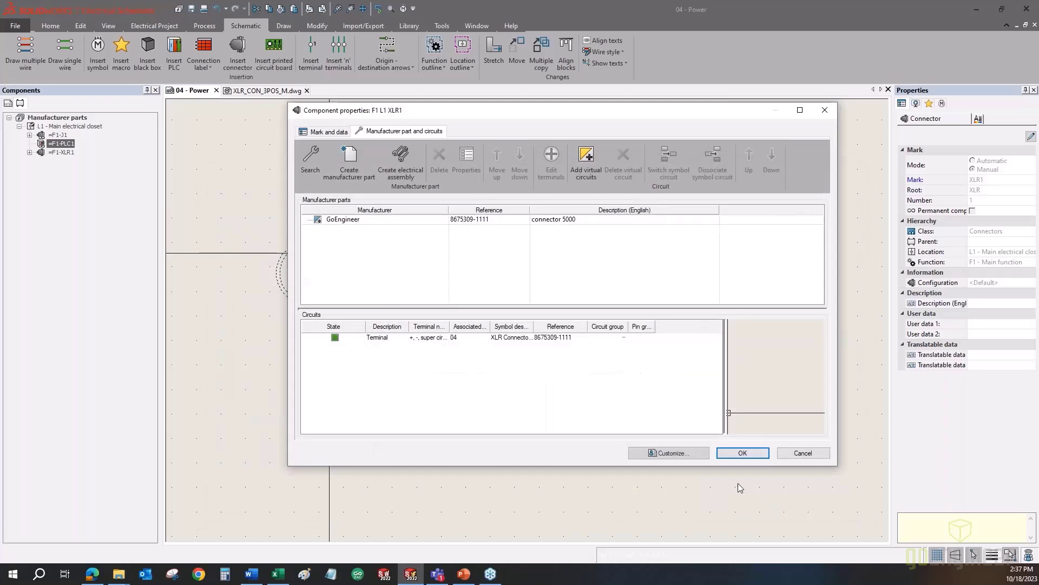
pyautogui.click(339, 340)
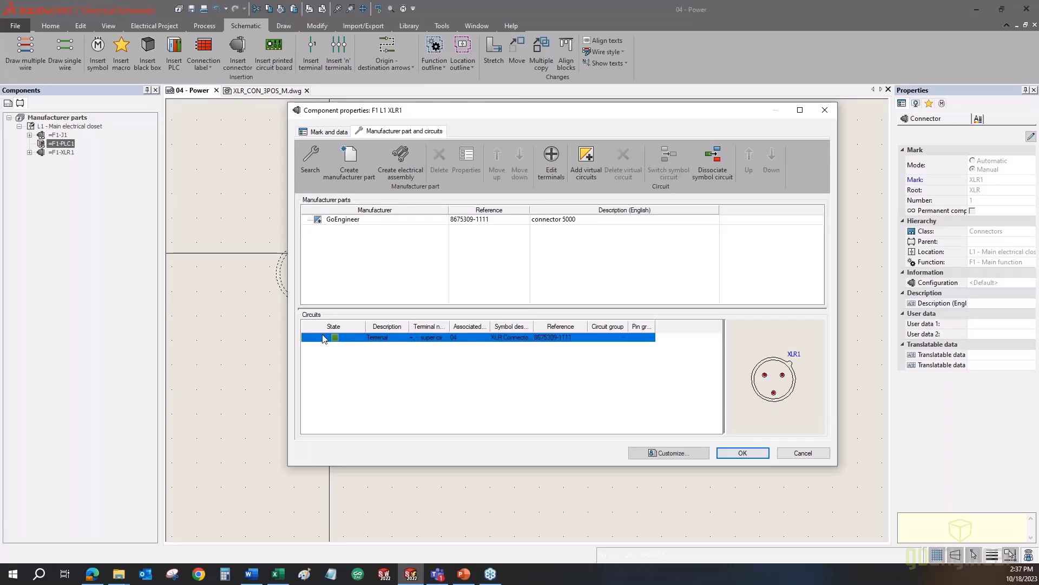
pyautogui.click(754, 456)
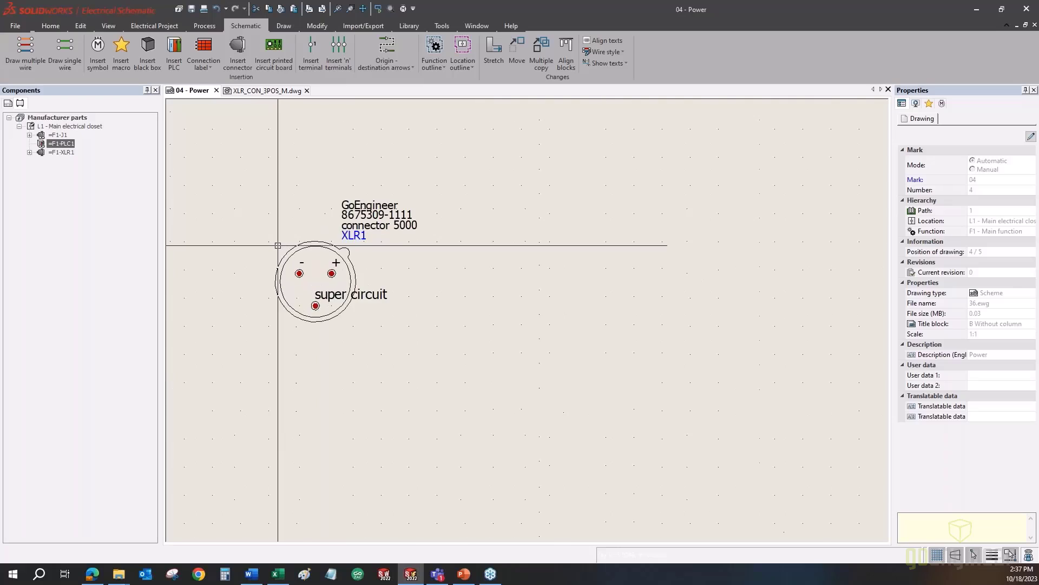
# - Zoom in on XLR1, window-select the connector and its texts, then clear the selection
pyautogui.scroll(2, 277, 245)
pyautogui.scroll(1, 278, 246)
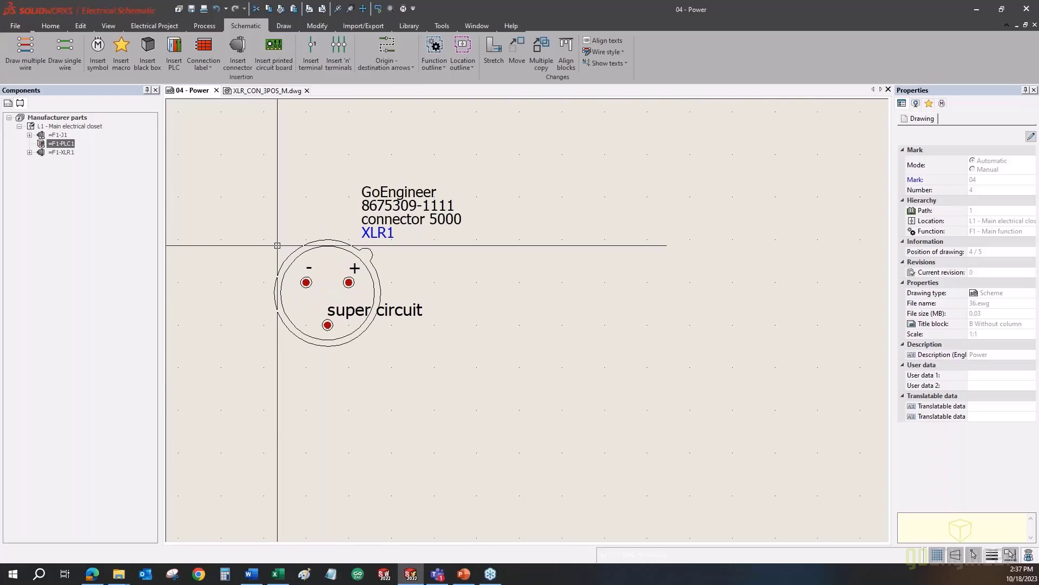
pyautogui.scroll(1, 278, 245)
pyautogui.moveTo(592, 216); pyautogui.dragTo(397, 146)
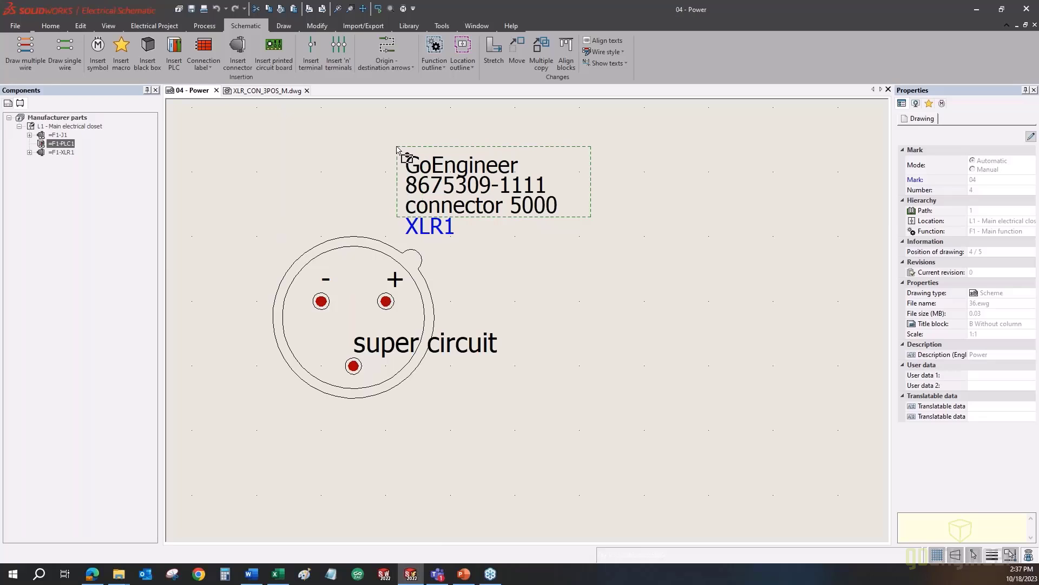
pyautogui.click(394, 278)
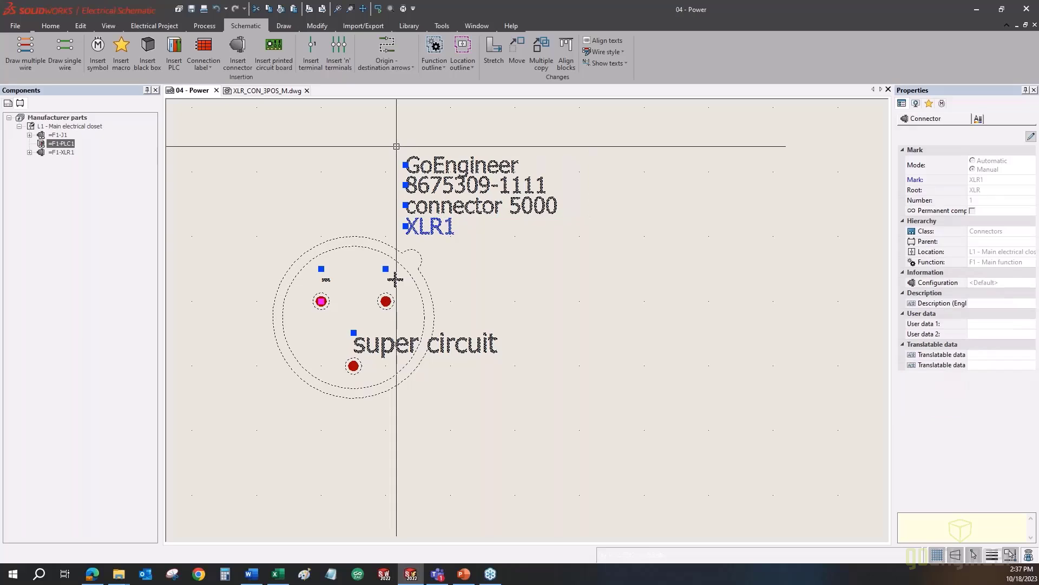
pyautogui.press('Escape')
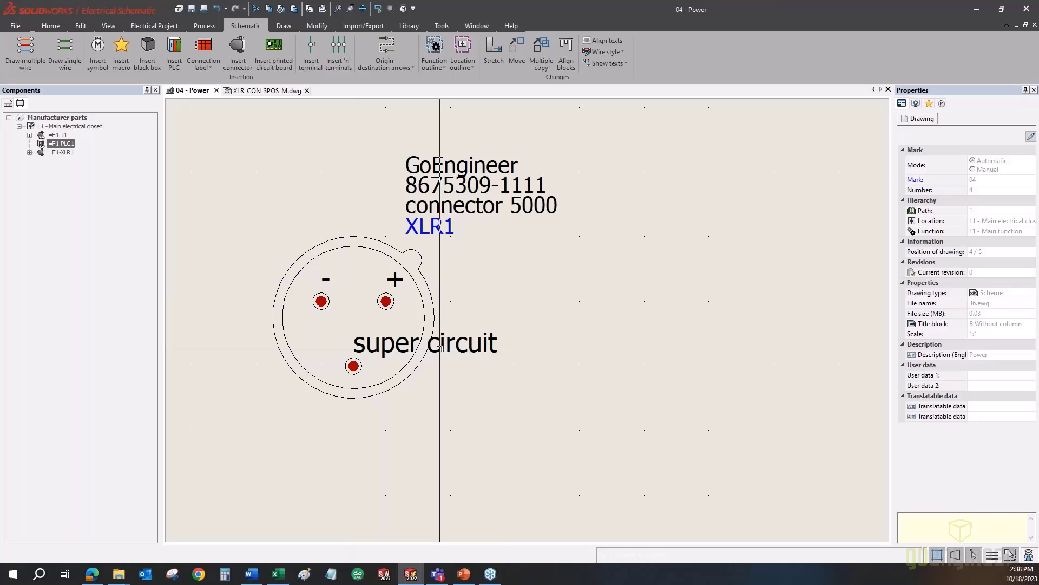
# - Show XLR1's component properties on the Manufacturer part and circuits page
pyautogui.scroll(-4, 439, 348)
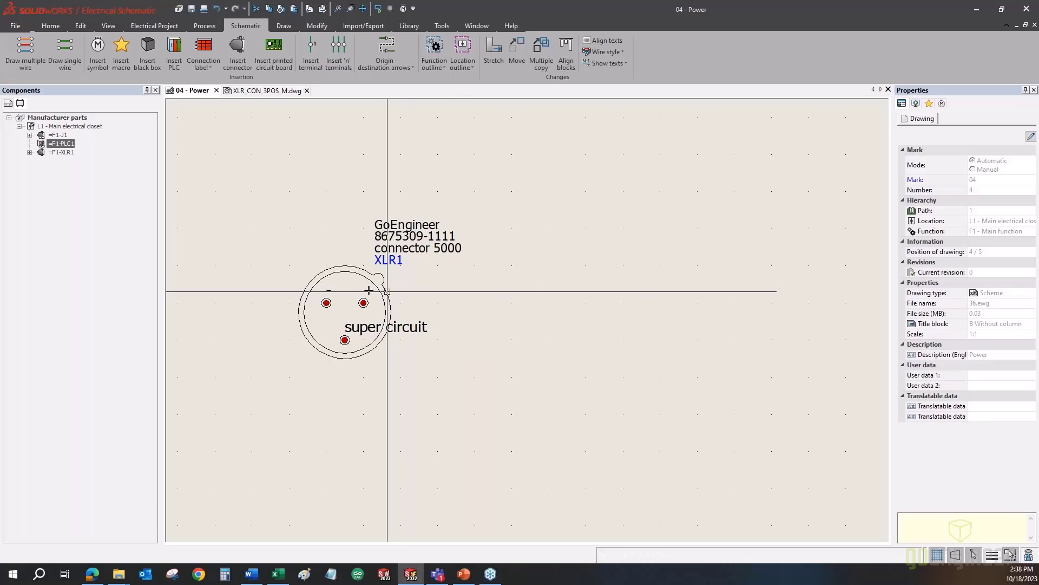
pyautogui.rightClick(387, 291)
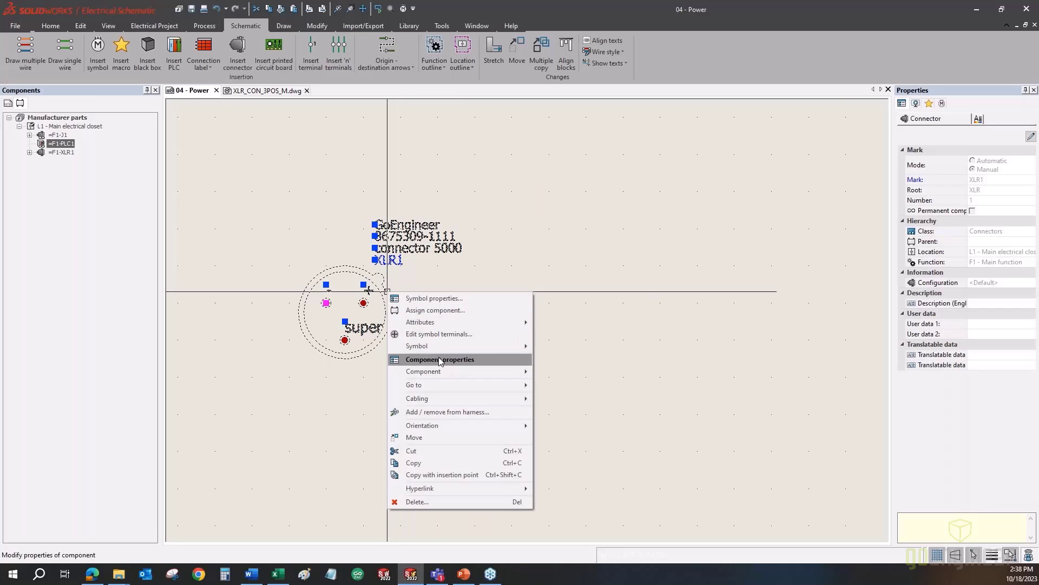
pyautogui.click(440, 360)
pyautogui.click(406, 131)
pyautogui.moveTo(445, 115); pyautogui.dragTo(662, 117)
pyautogui.click(569, 222)
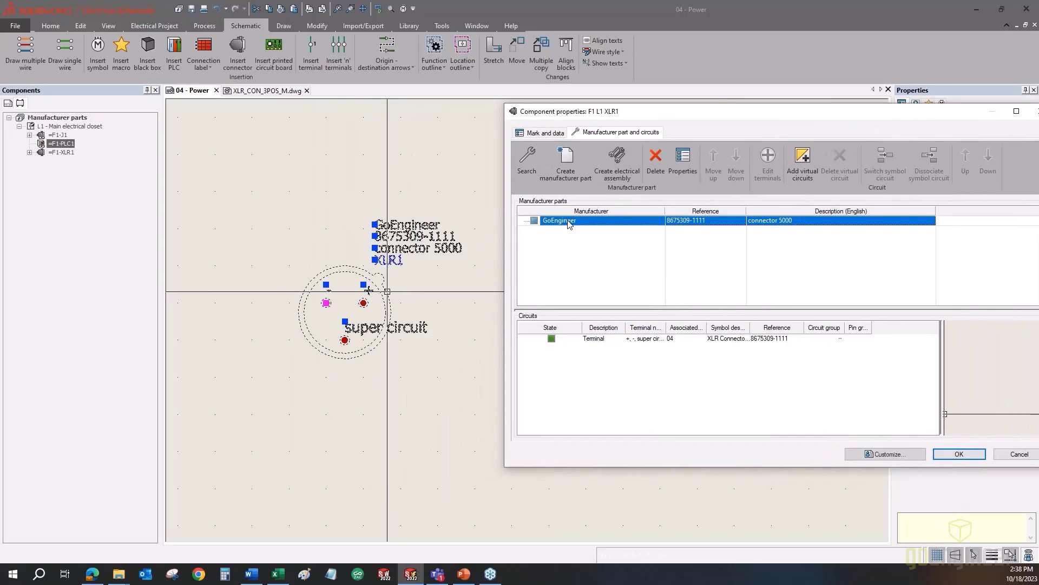
pyautogui.click(681, 164)
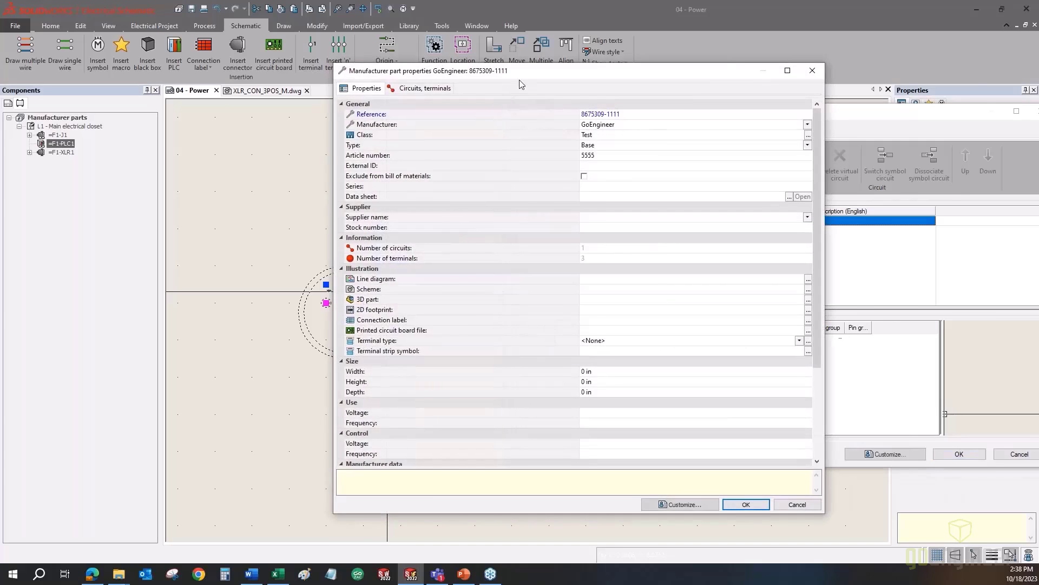
pyautogui.moveTo(519, 84); pyautogui.dragTo(686, 94)
pyautogui.click(587, 100)
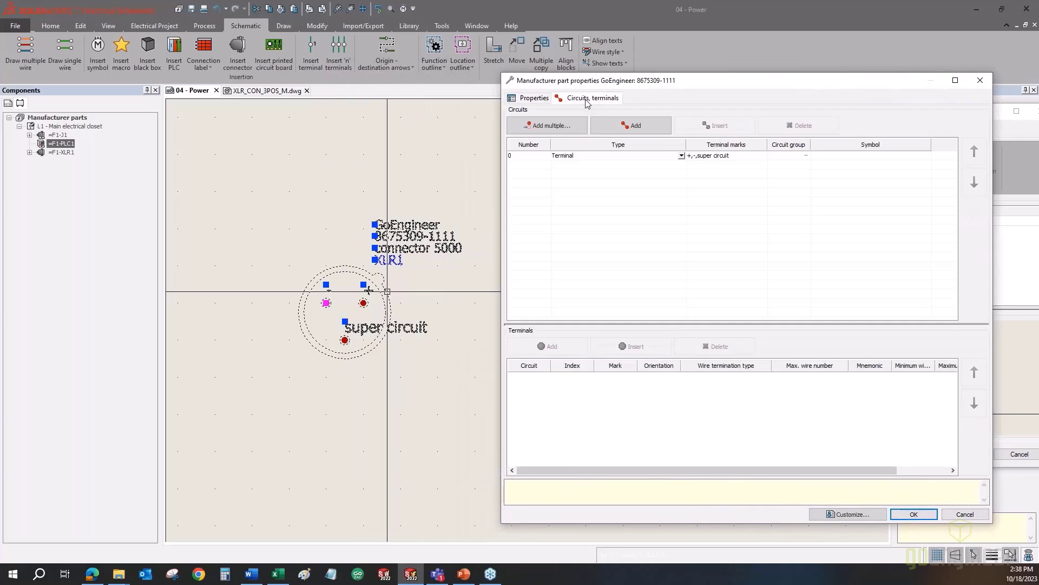
pyautogui.click(533, 157)
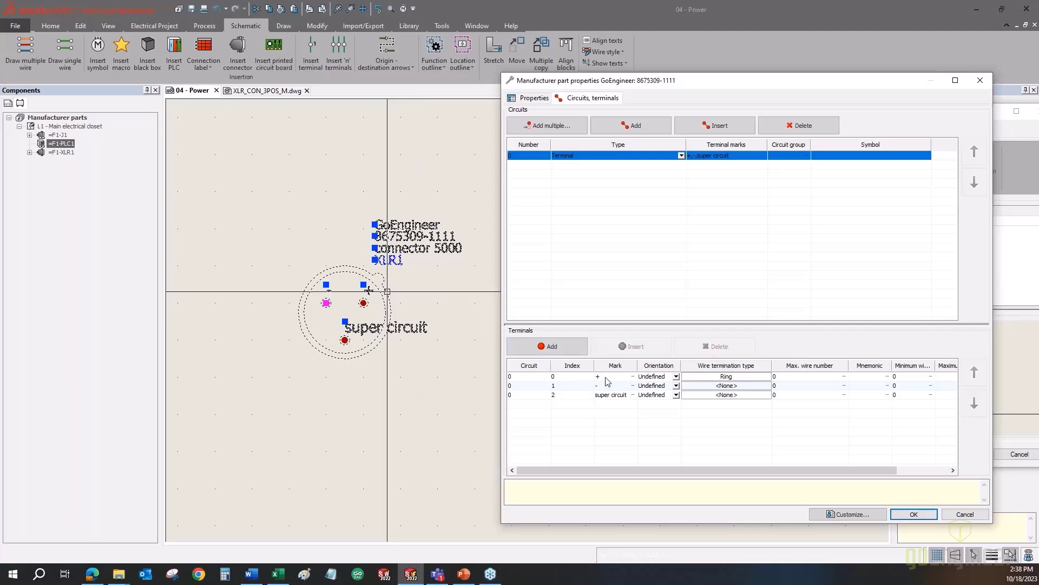
pyautogui.click(966, 518)
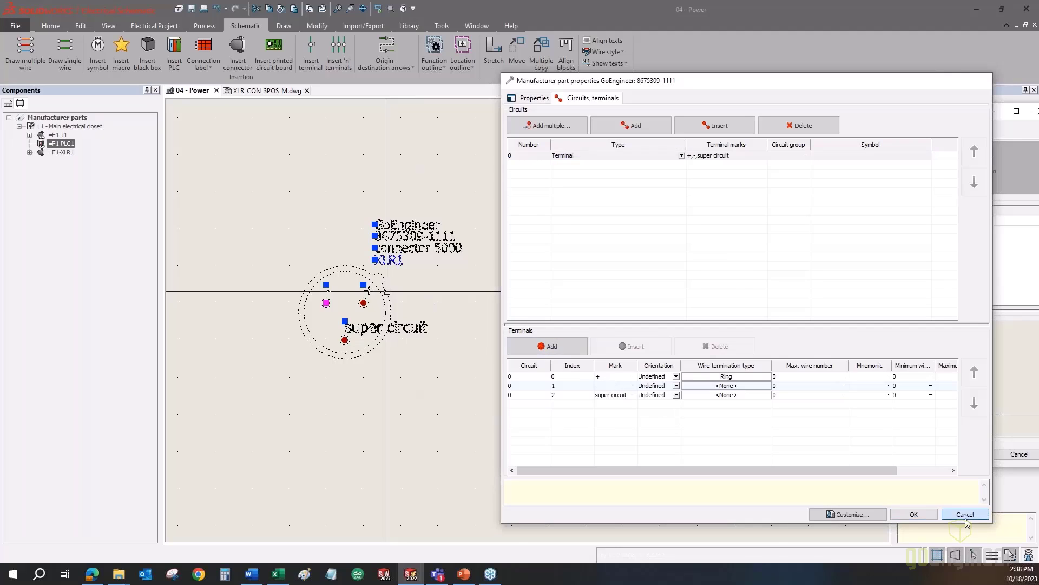
pyautogui.click(988, 449)
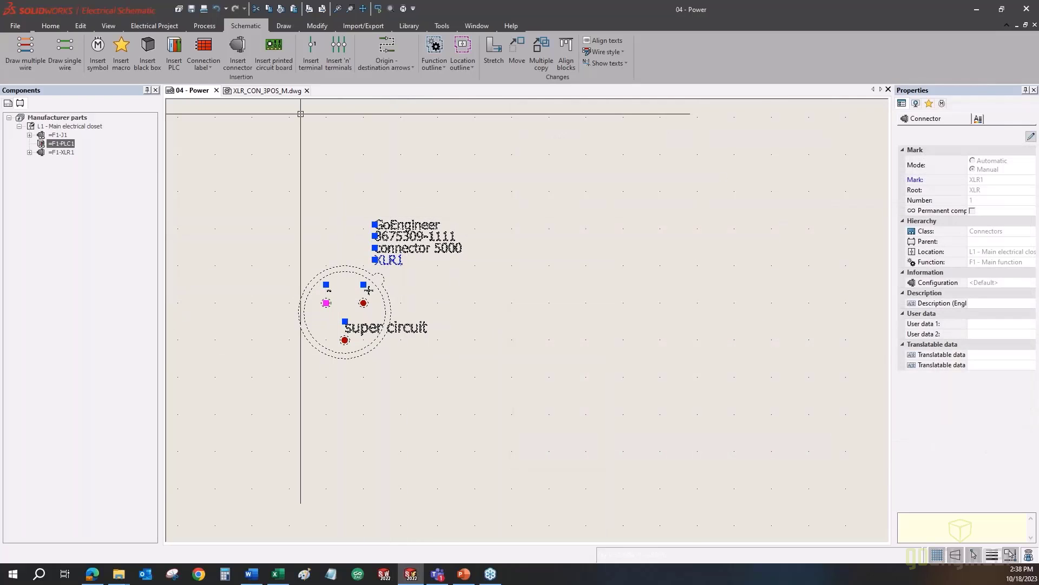
# - Clear the selection, pan the schematic to its top border, and show the Library ribbon tools
pyautogui.click(112, 189)
pyautogui.click(390, 179)
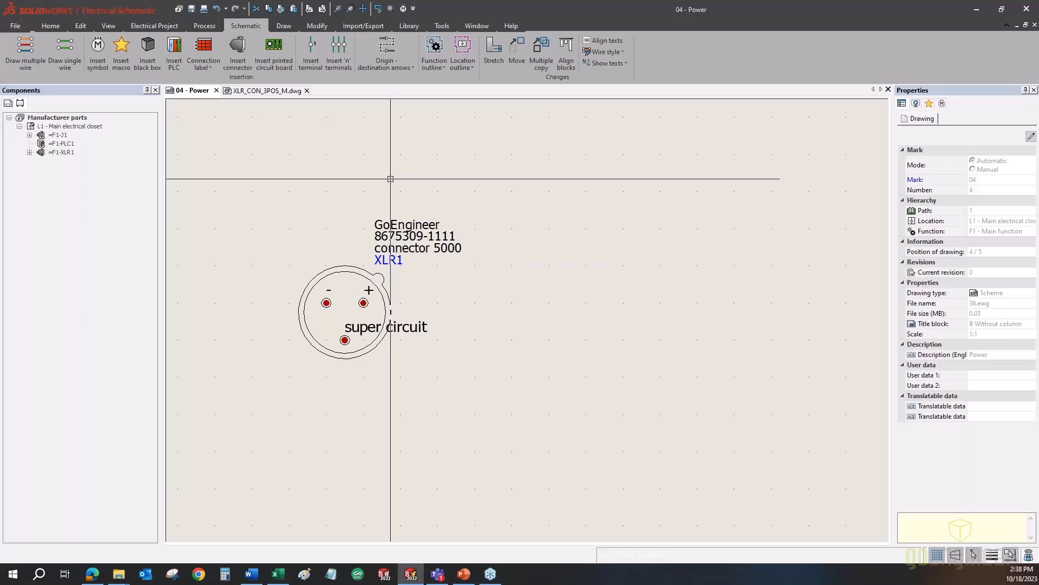
pyautogui.scroll(-3, 387, 229)
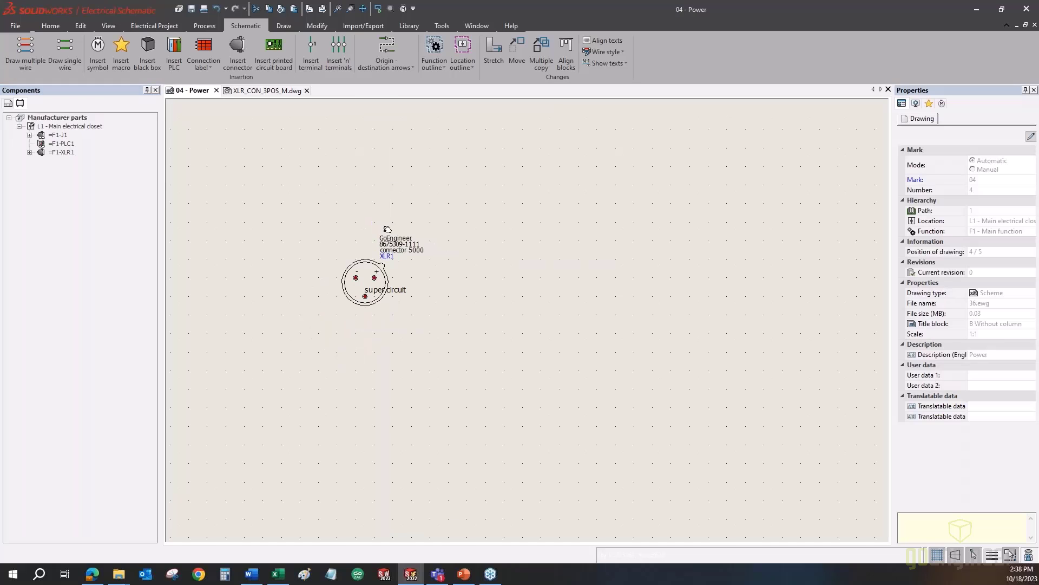
pyautogui.moveTo(387, 229); pyautogui.dragTo(384, 263, button='middle')
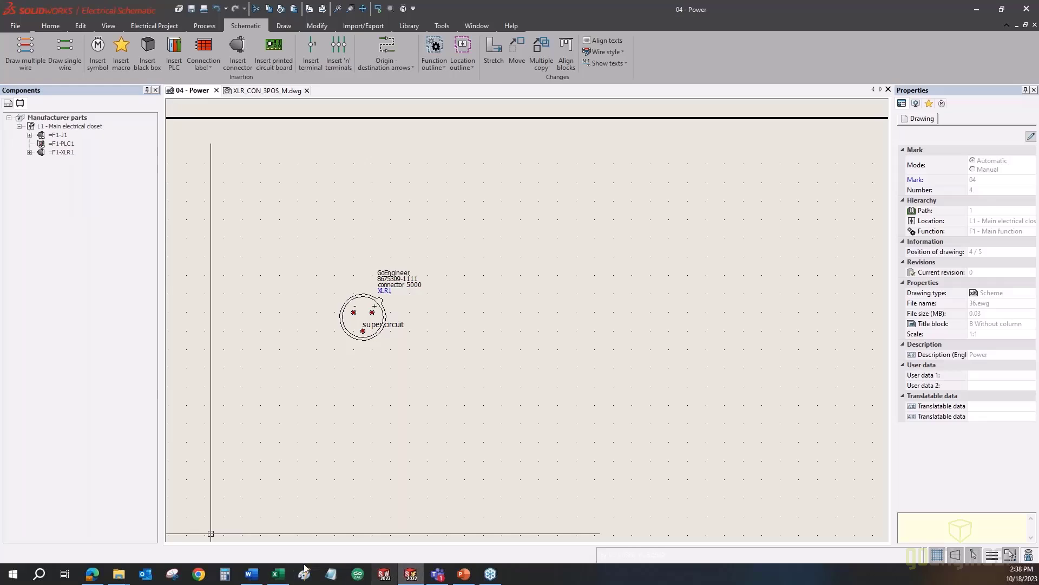
pyautogui.click(254, 575)
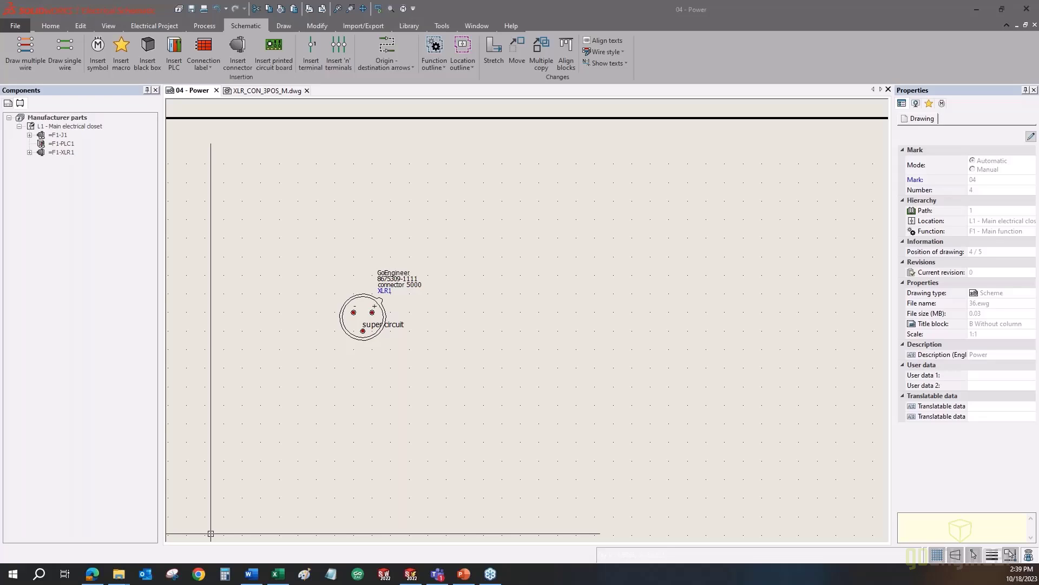
pyautogui.click(406, 25)
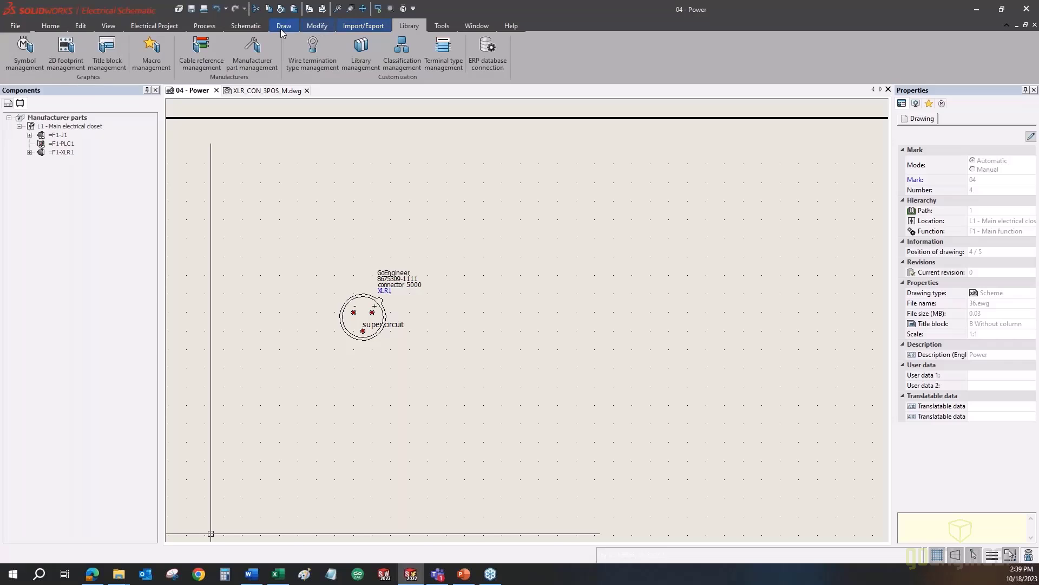
# - Show Manufacturer part management filtered to the Test class and begin a new electrical assembly
pyautogui.click(252, 56)
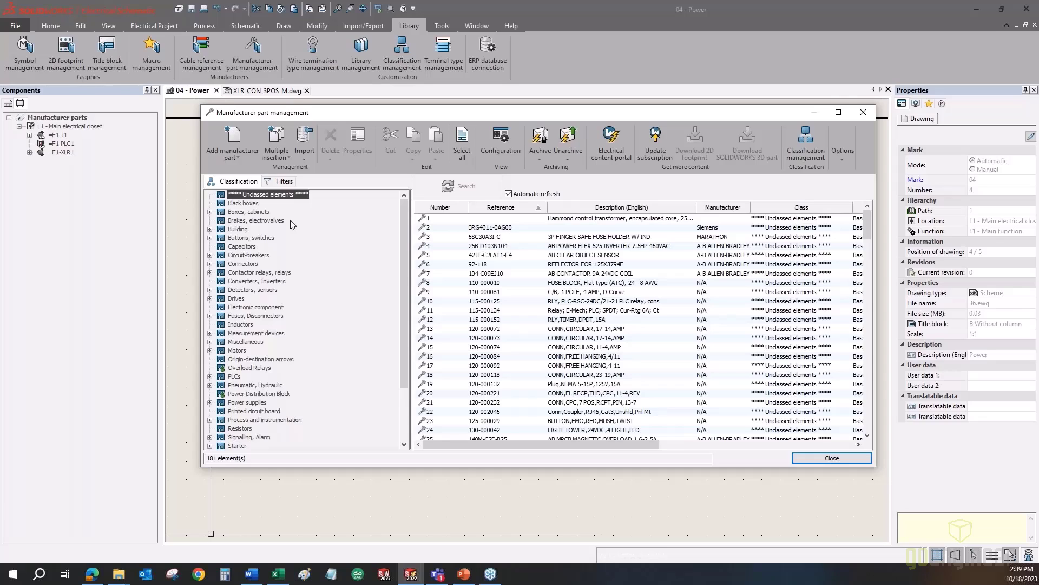
pyautogui.scroll(-2, 290, 220)
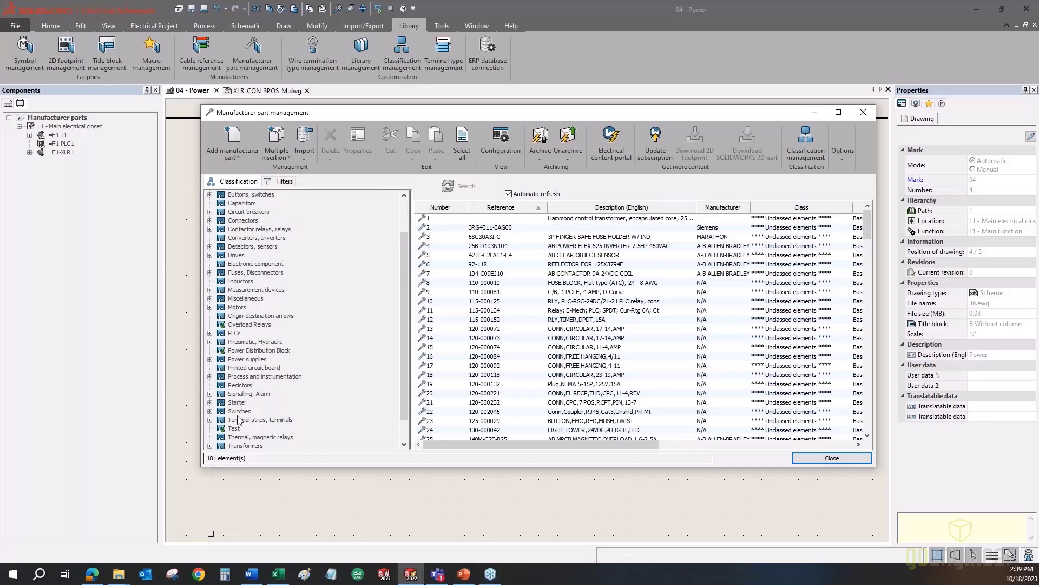
pyautogui.click(234, 429)
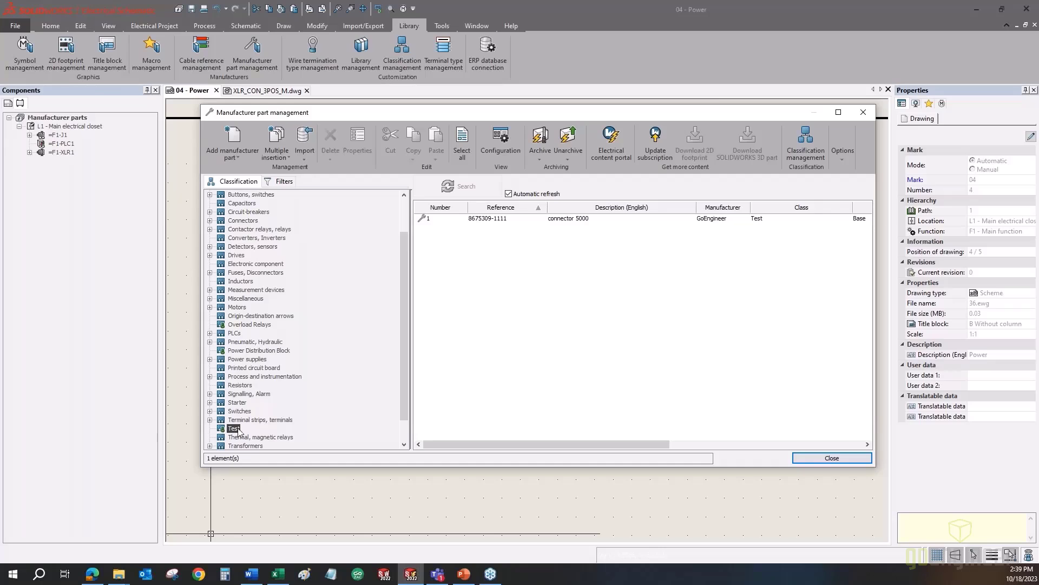
pyautogui.click(239, 157)
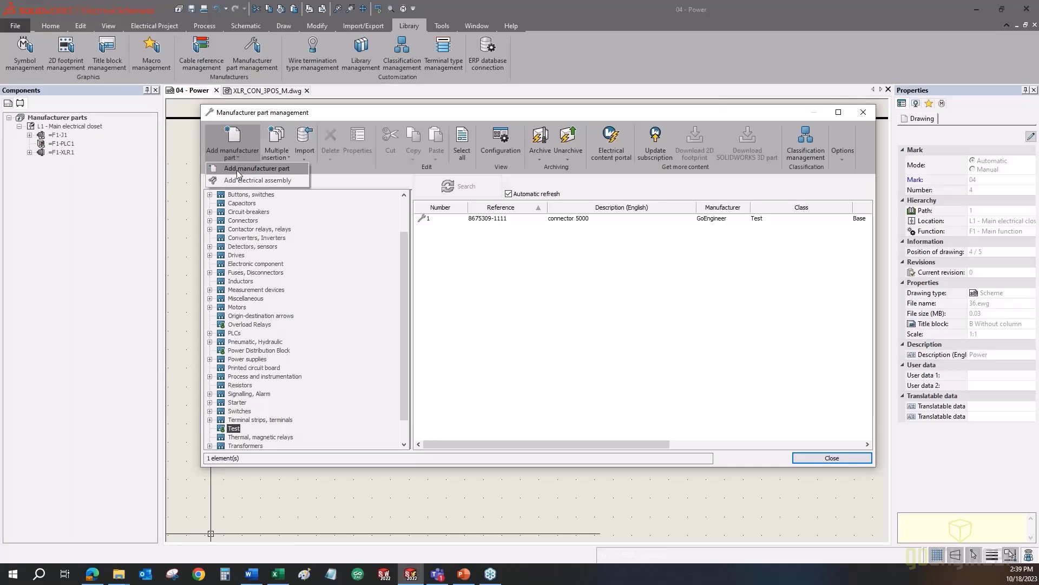
pyautogui.click(233, 180)
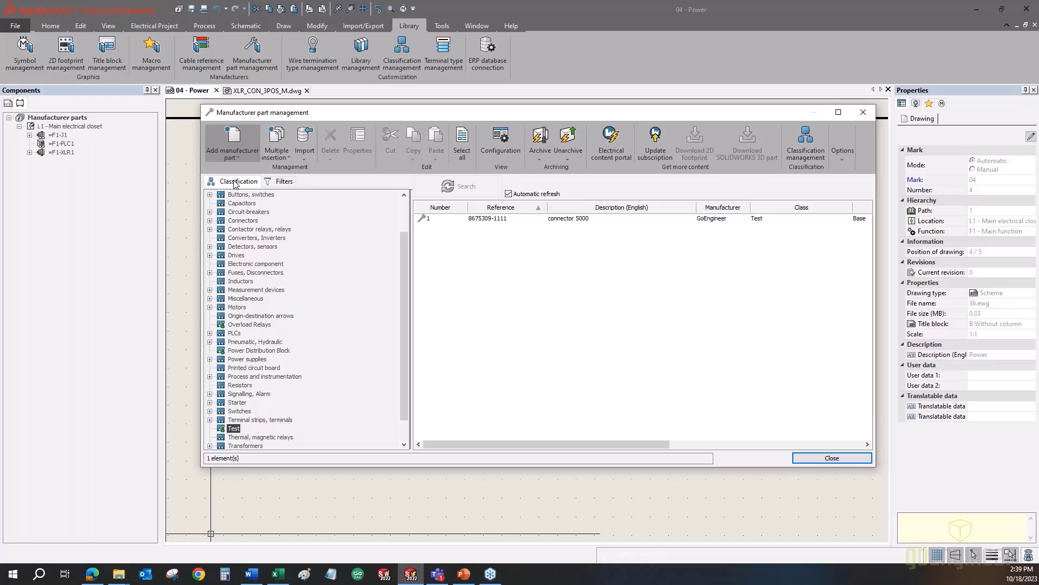
pyautogui.click(347, 175)
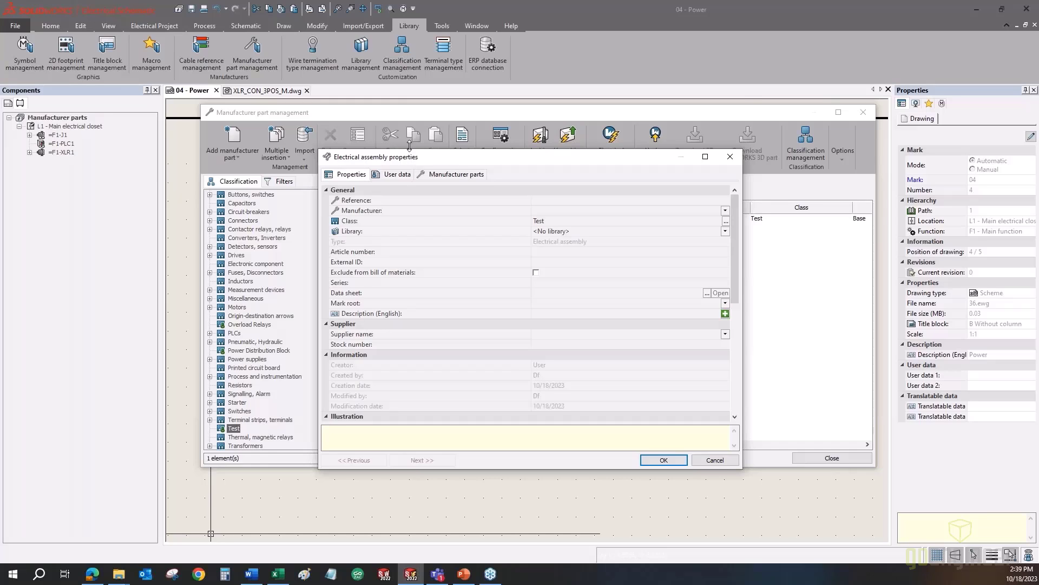
pyautogui.moveTo(409, 151); pyautogui.dragTo(408, 84)
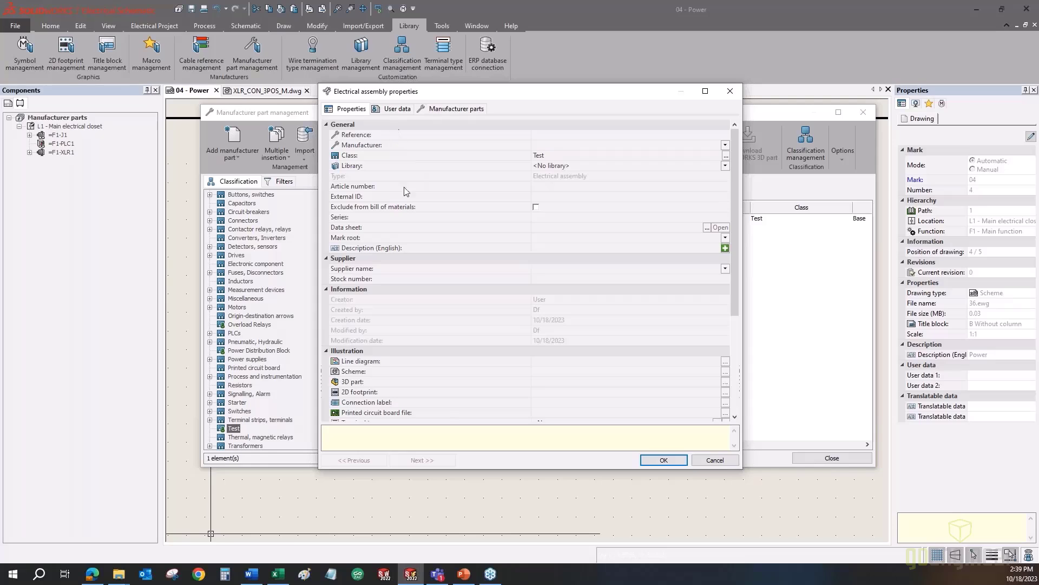
pyautogui.scroll(-5, 444, 414)
pyautogui.scroll(5, 444, 414)
pyautogui.click(546, 135)
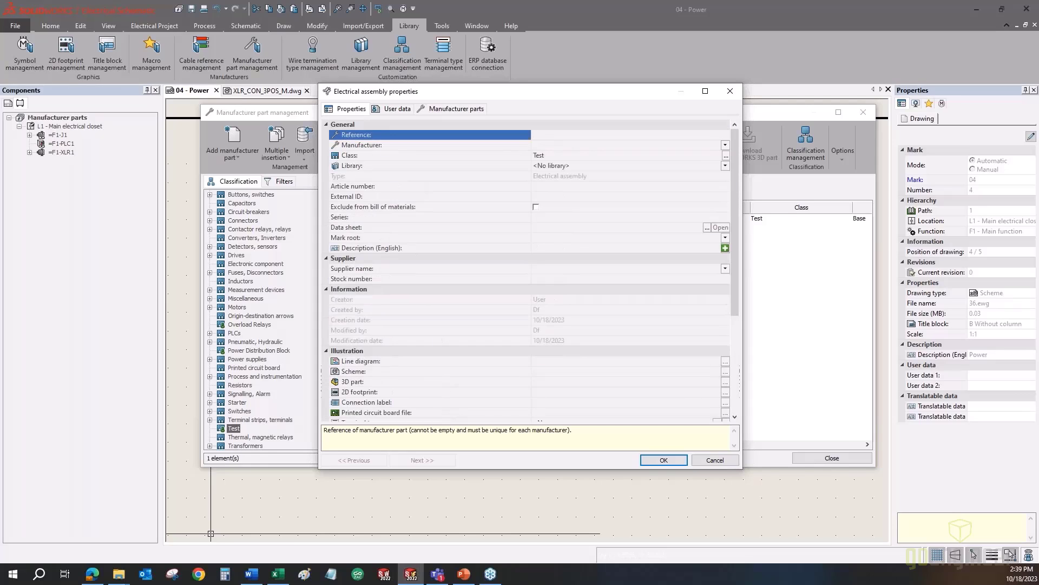
pyautogui.write('5555555555555555')
pyautogui.click(534, 144)
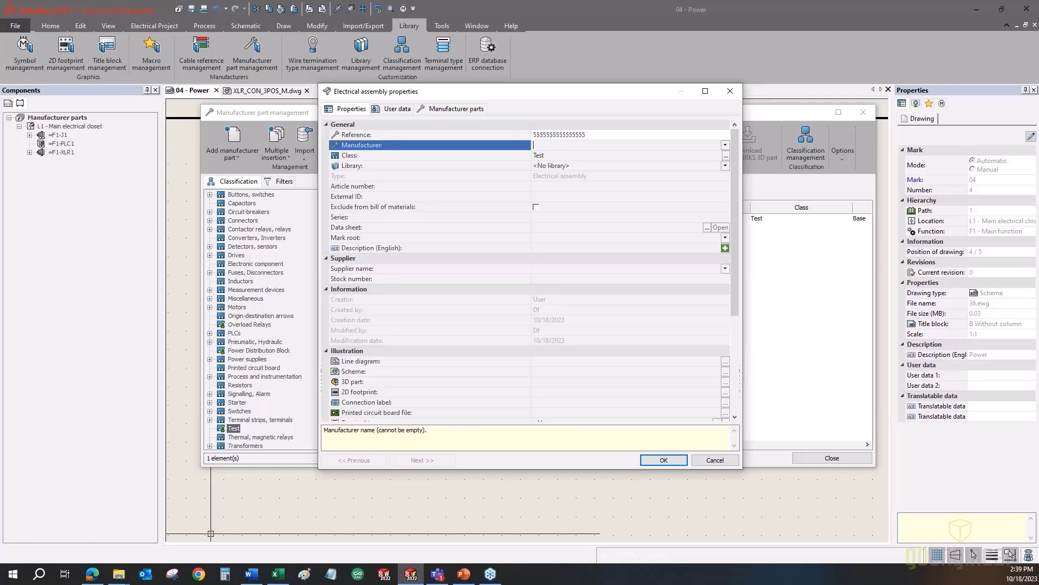
pyautogui.write('GoEngineer')
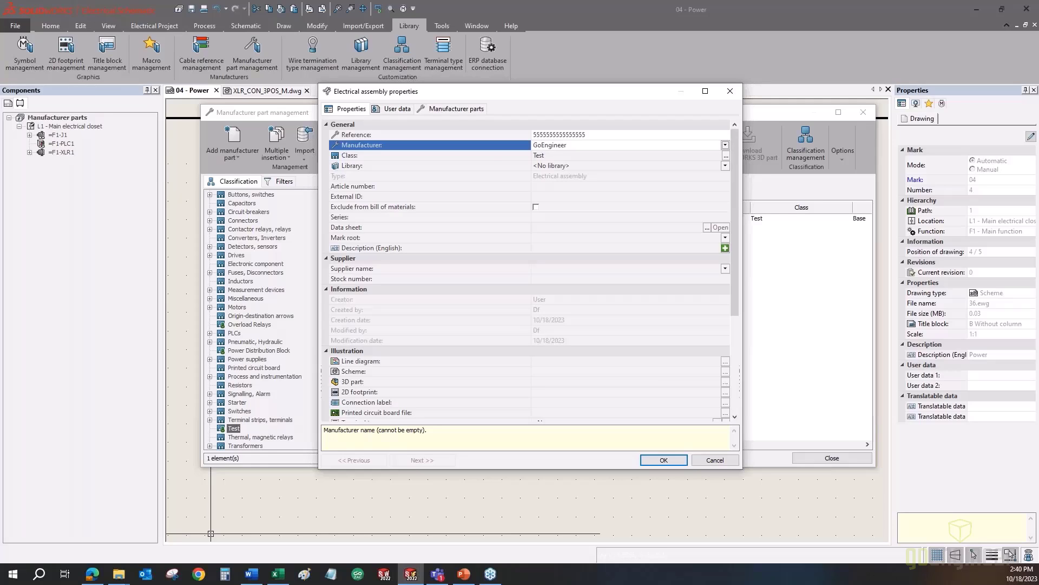
pyautogui.click(360, 167)
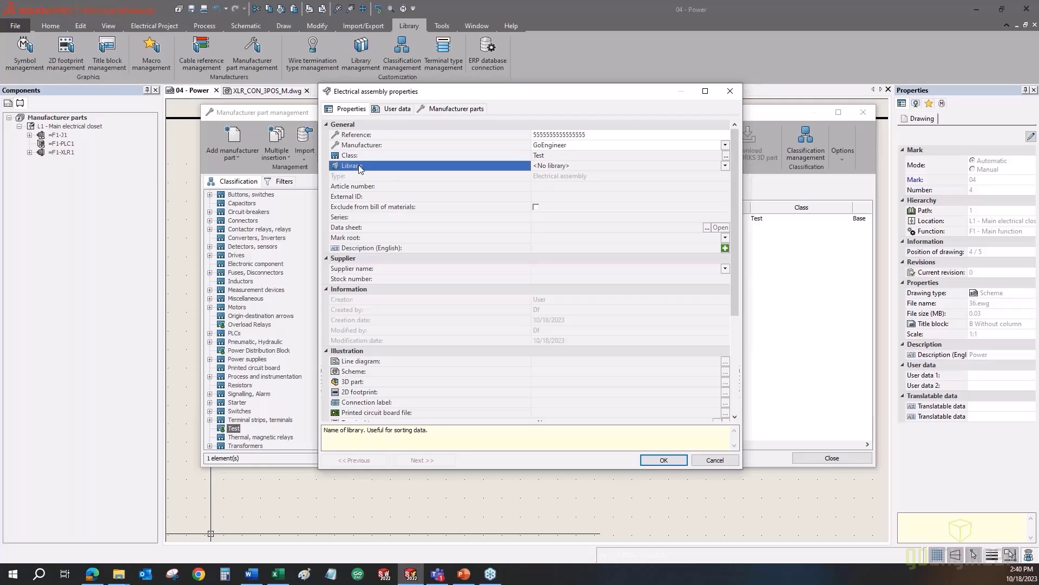
pyautogui.click(726, 167)
pyautogui.moveTo(725, 191); pyautogui.dragTo(727, 265)
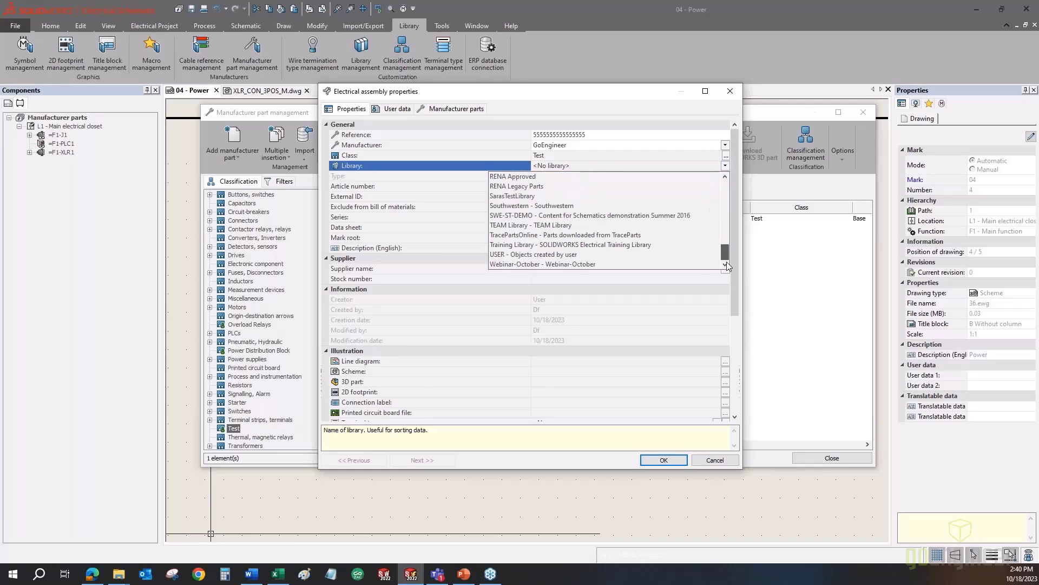
pyautogui.click(575, 265)
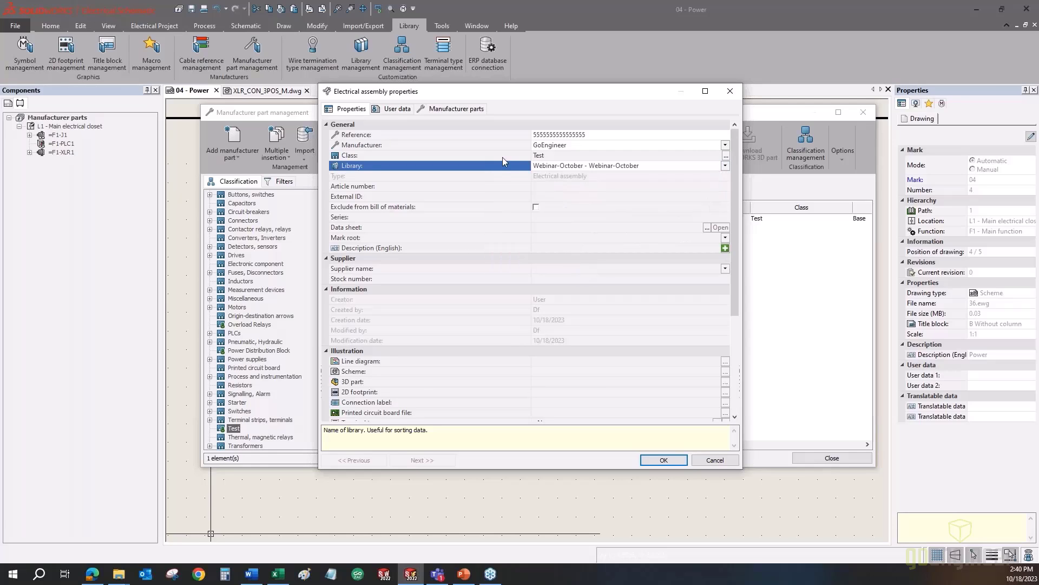
pyautogui.click(352, 177)
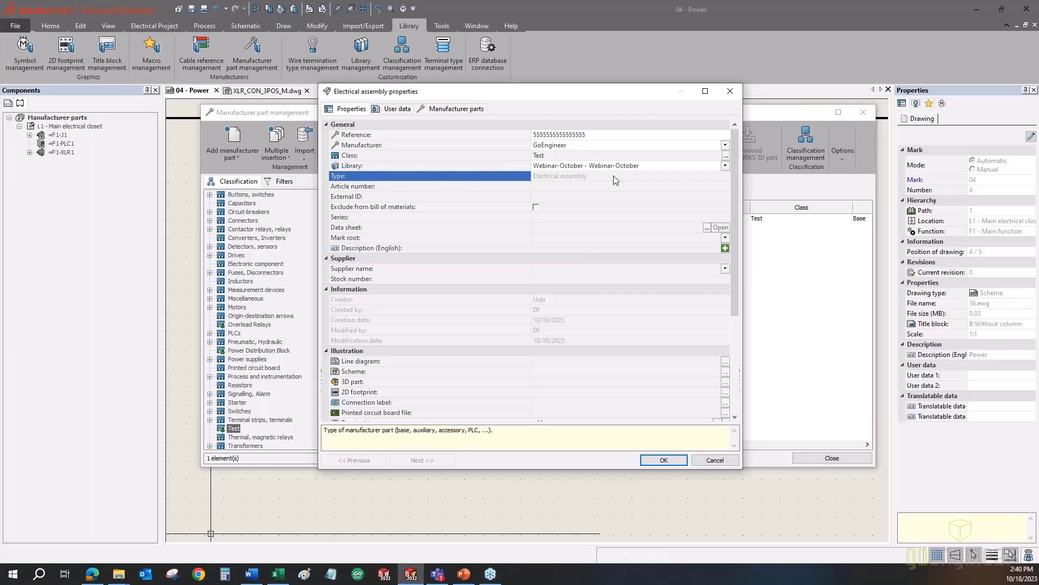
pyautogui.click(559, 187)
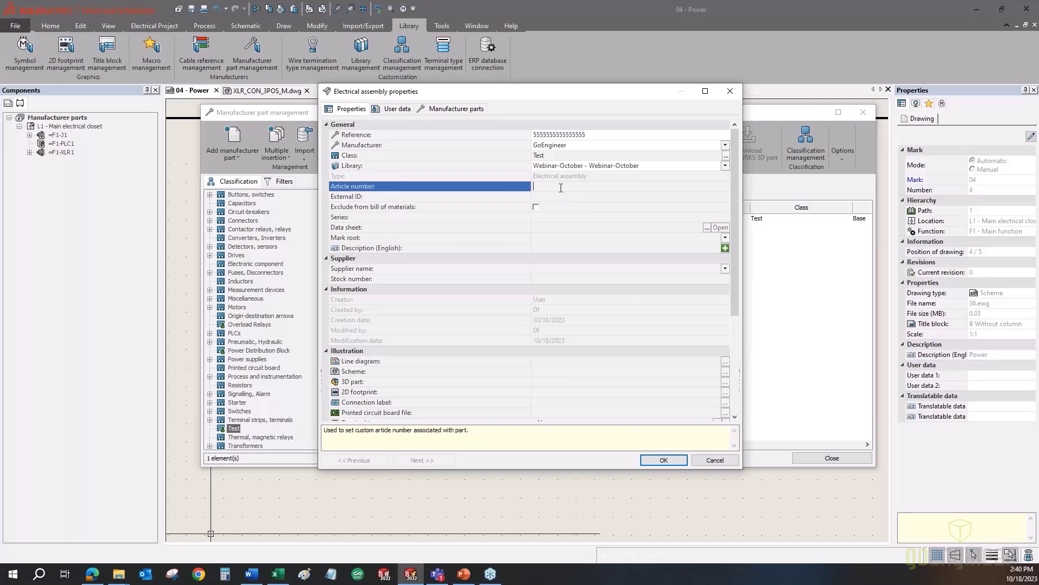
pyautogui.write('888855556999')
pyautogui.click(568, 248)
pyautogui.write('test assembly')
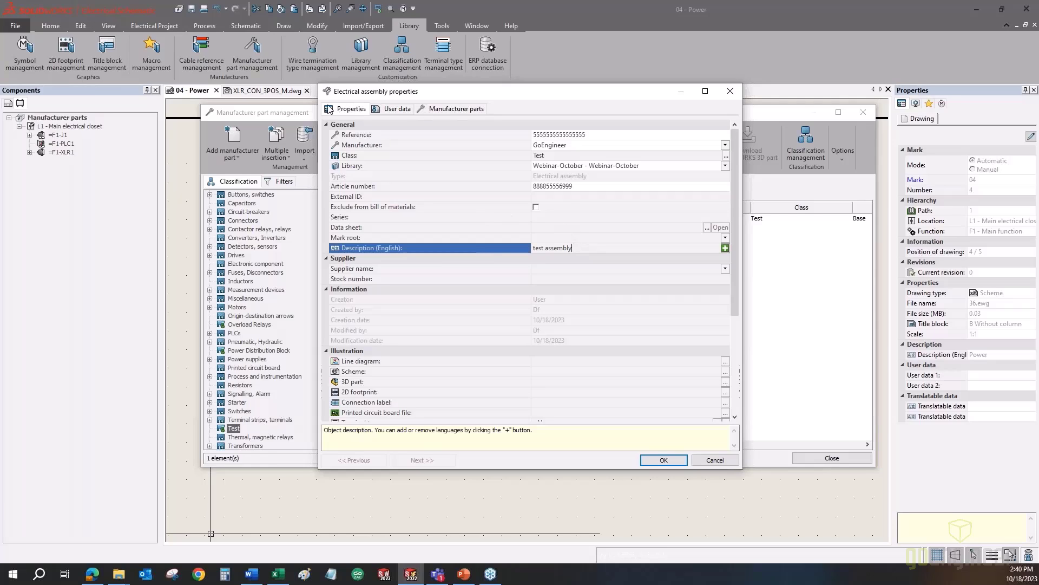
pyautogui.click(439, 111)
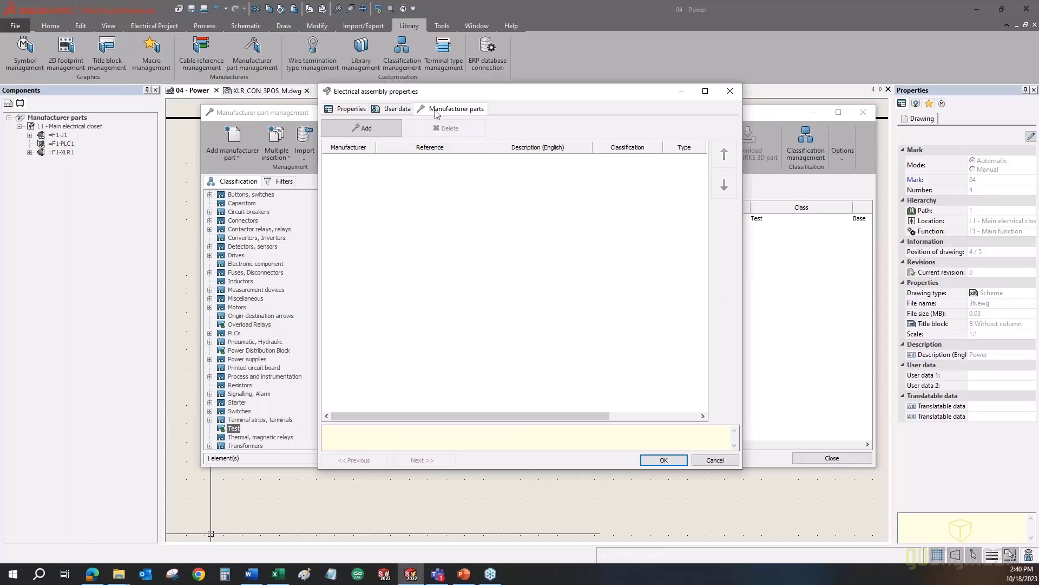
# - Add the AMP 1-480700-0 plug and ABB 1TMF204005R3400 switch to the assembly and save it
pyautogui.click(382, 130)
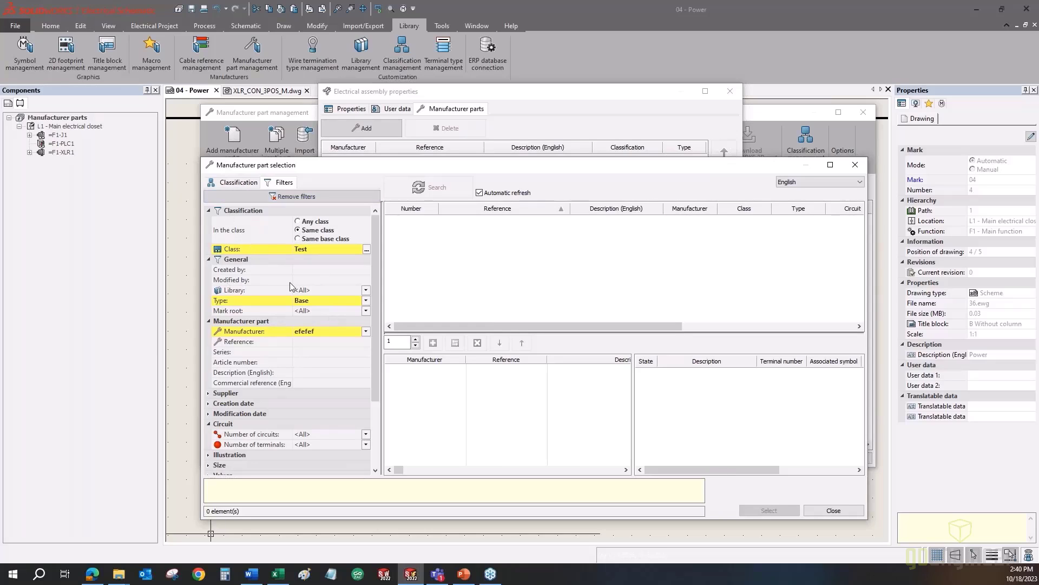
pyautogui.click(283, 197)
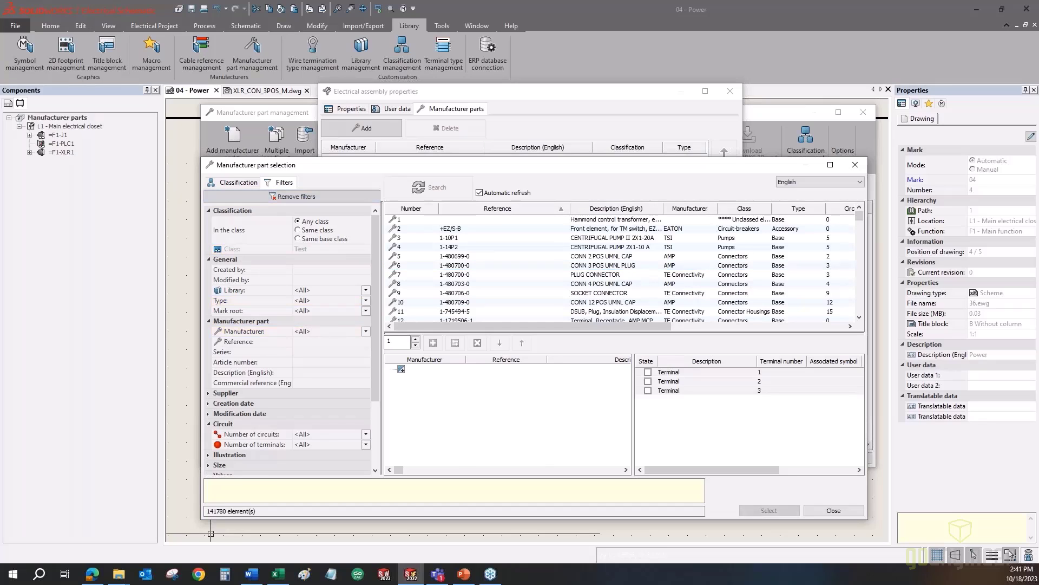
pyautogui.scroll(-7, 462, 267)
pyautogui.doubleClick(462, 265)
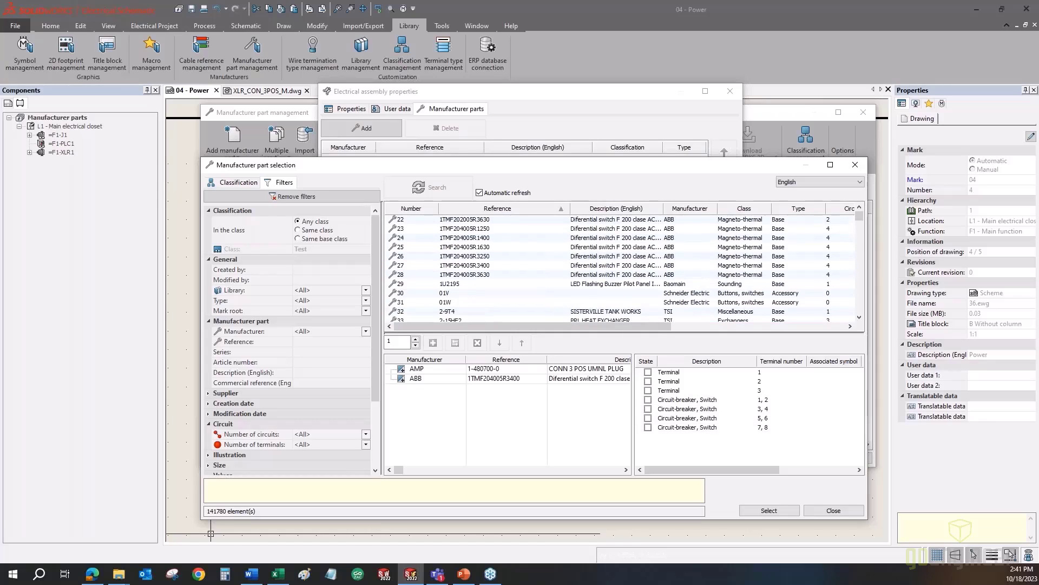
pyautogui.click(766, 510)
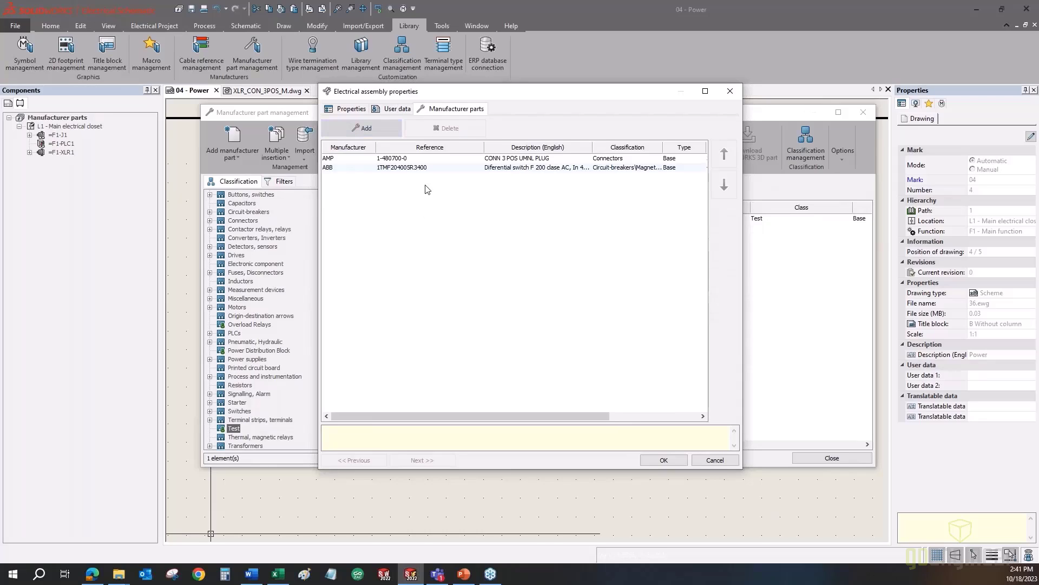
pyautogui.click(453, 159)
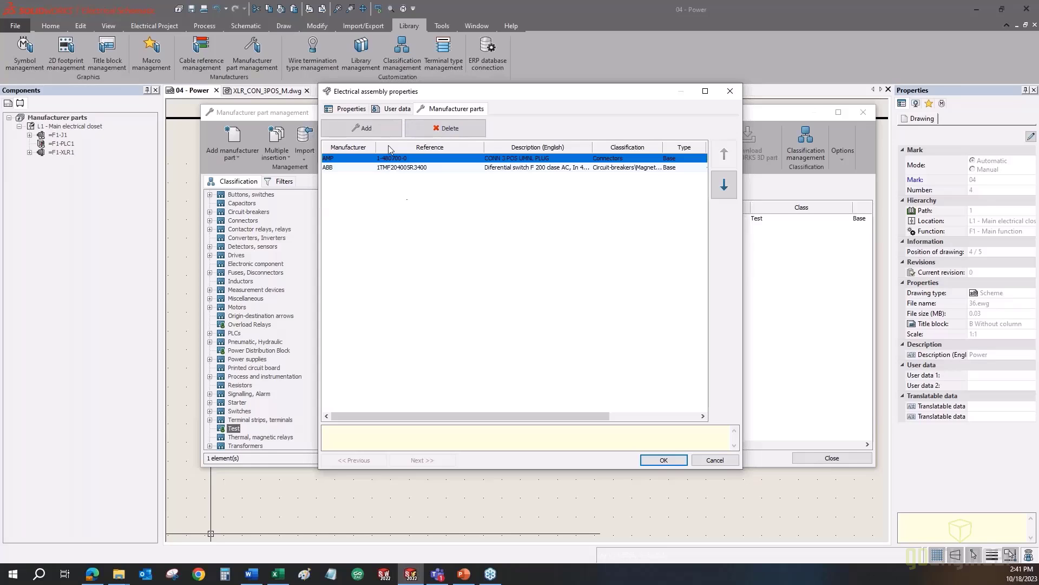
pyautogui.click(378, 251)
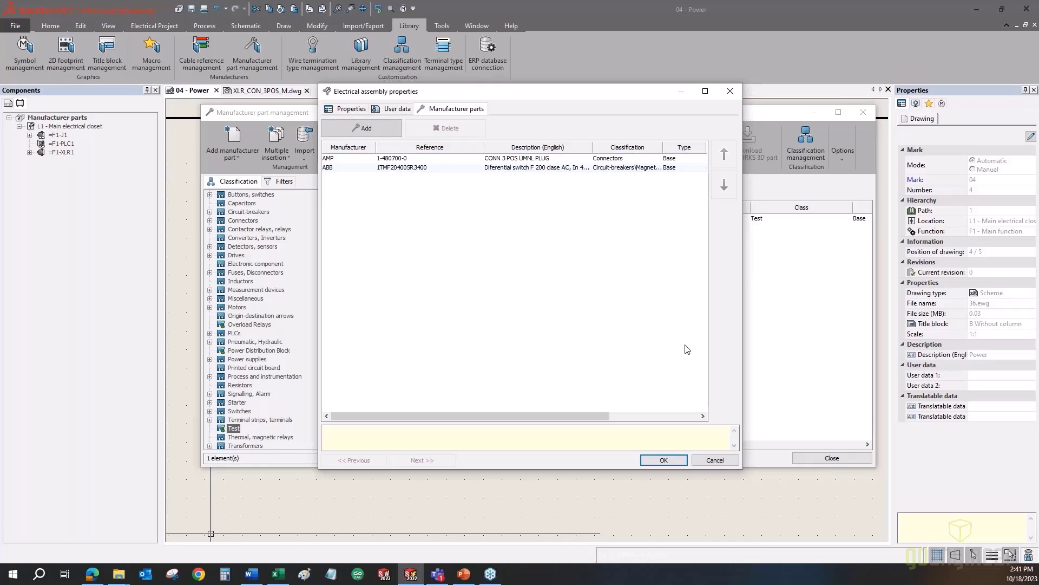
pyautogui.click(664, 460)
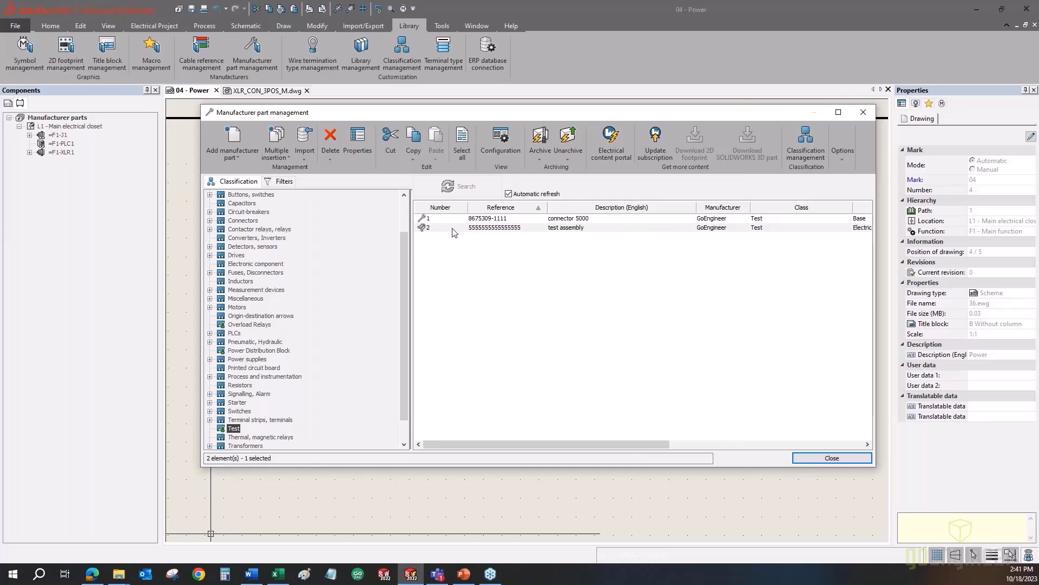
# - Deselect the parts list and close Manufacturer part management
pyautogui.click(444, 305)
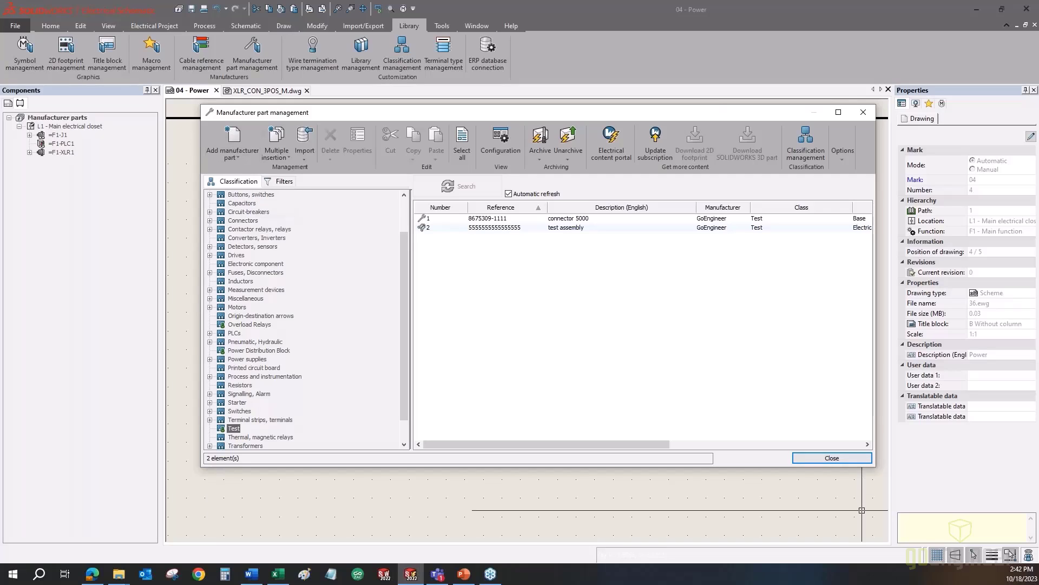
pyautogui.click(832, 457)
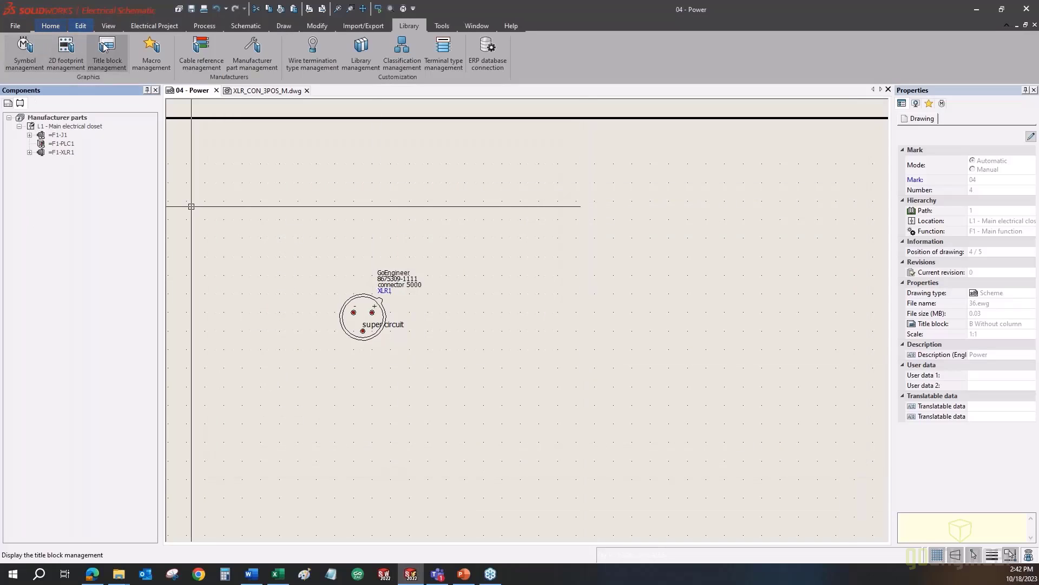
# - Add the Bill Of Materials report and view its rows: XLR1, PLC1 and J1
pyautogui.click(168, 26)
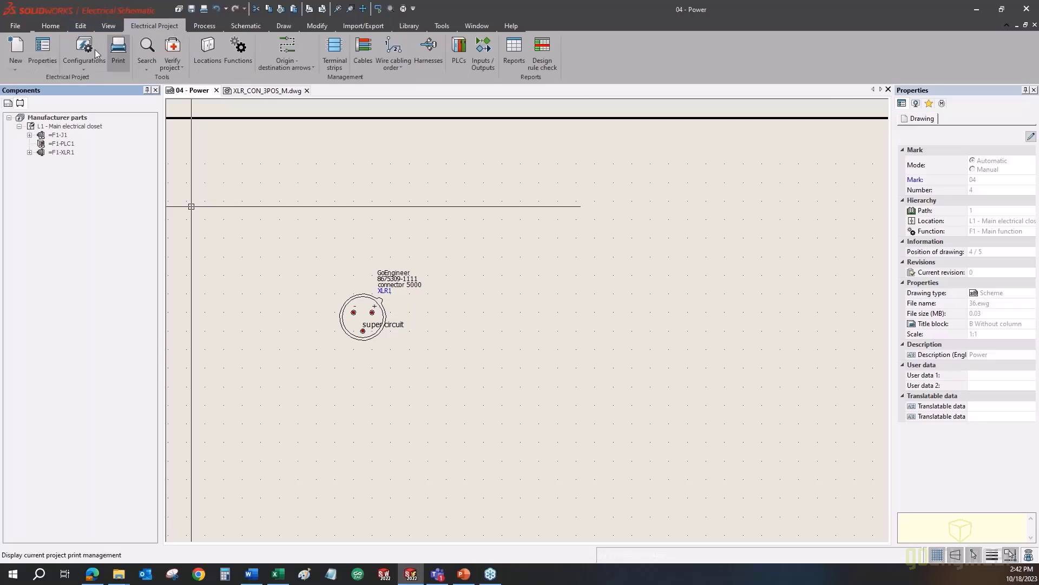
pyautogui.click(503, 63)
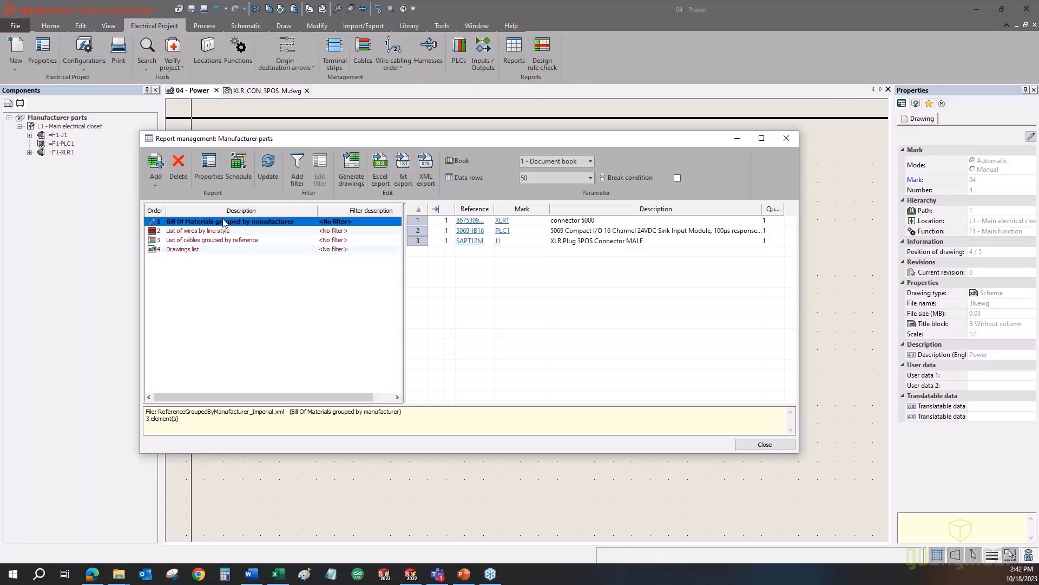
pyautogui.click(155, 165)
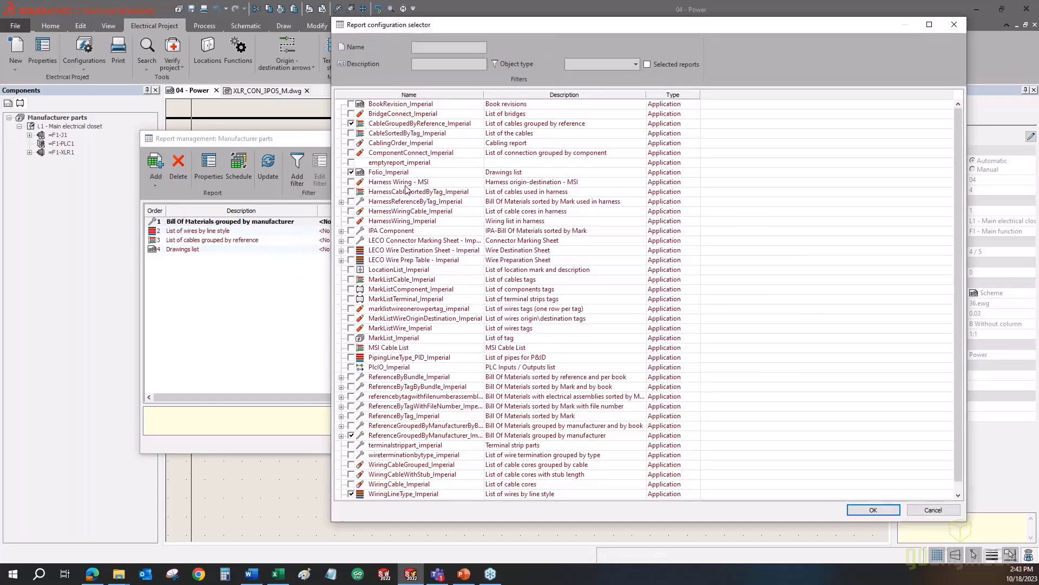
pyautogui.click(556, 397)
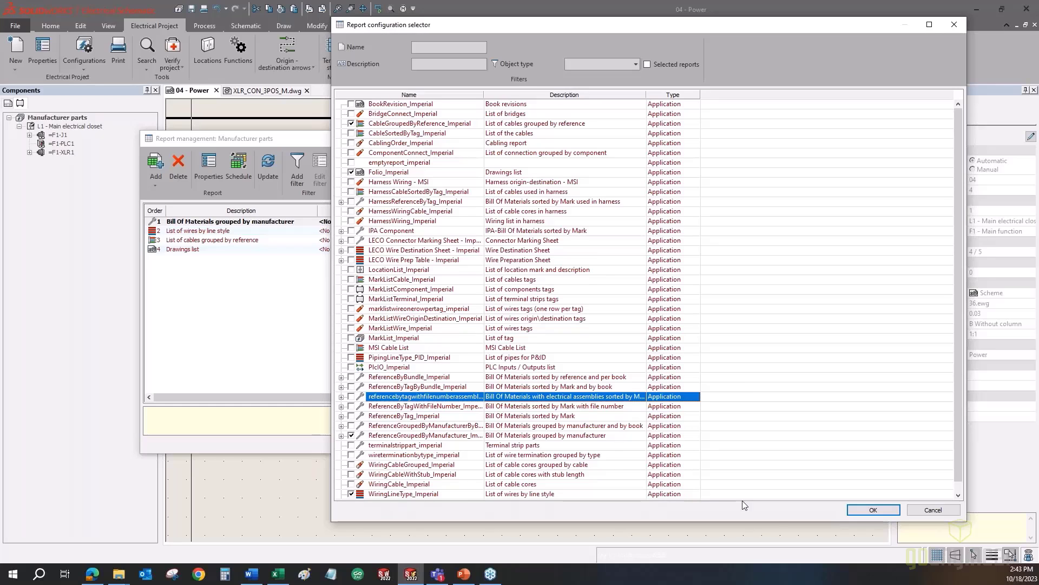
pyautogui.click(933, 509)
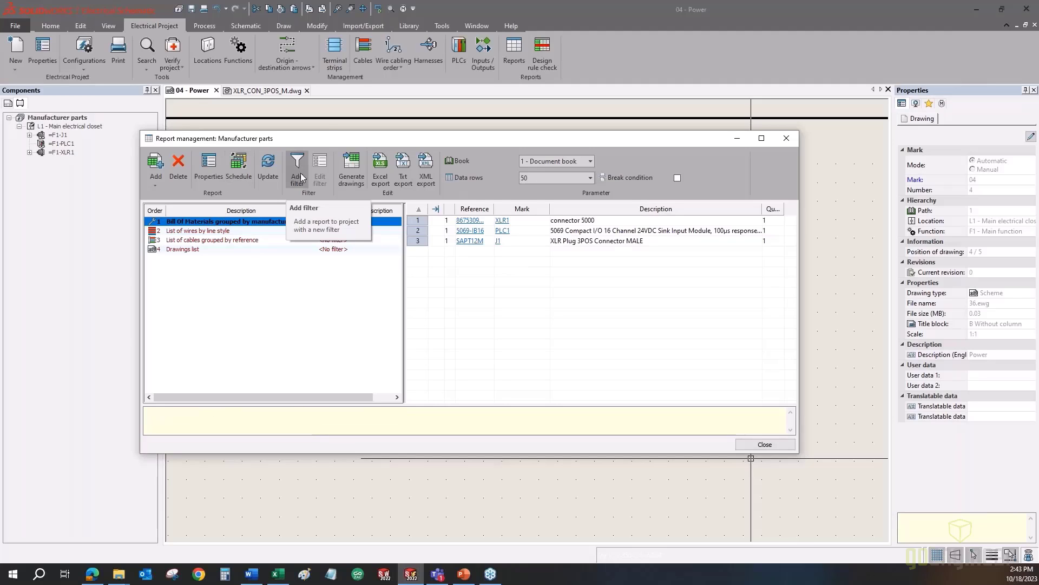
pyautogui.click(197, 172)
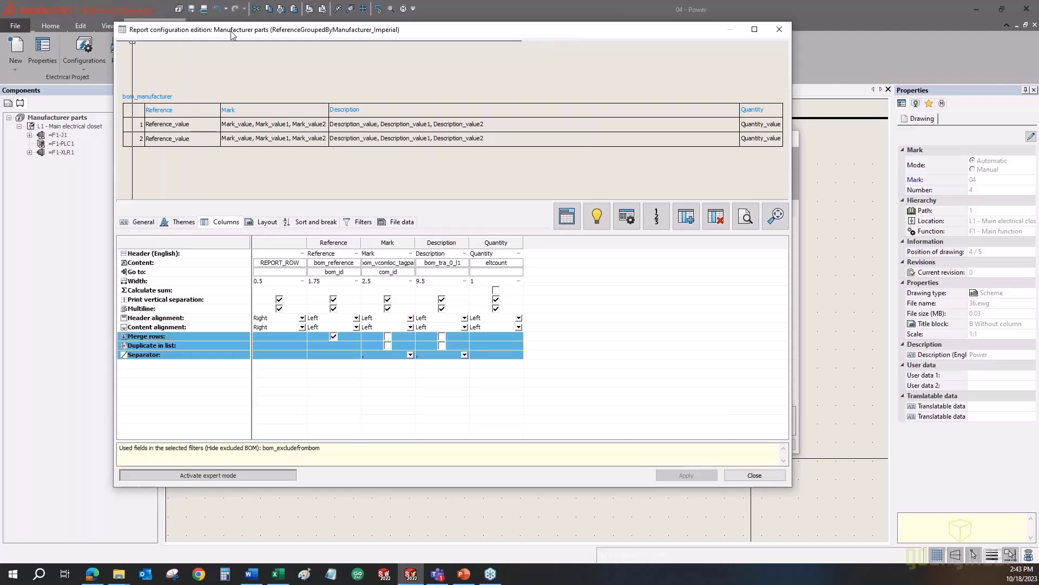
pyautogui.click(351, 223)
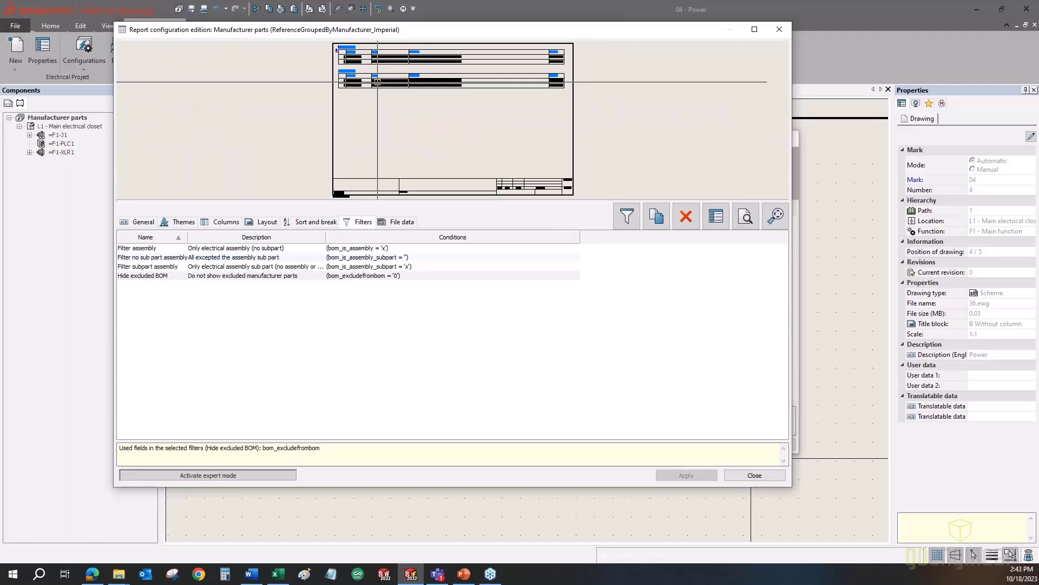
pyautogui.click(131, 249)
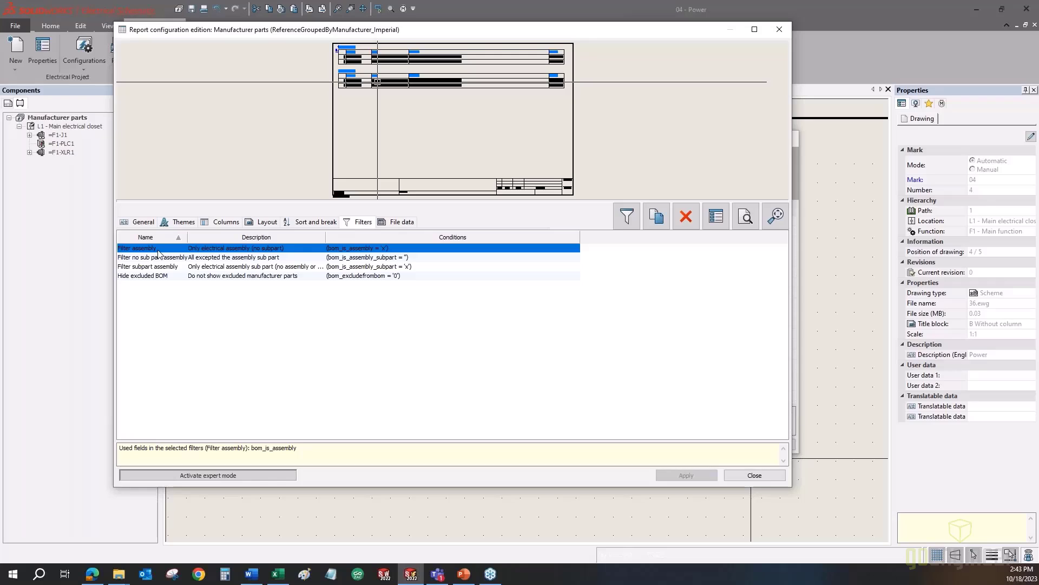
pyautogui.click(751, 476)
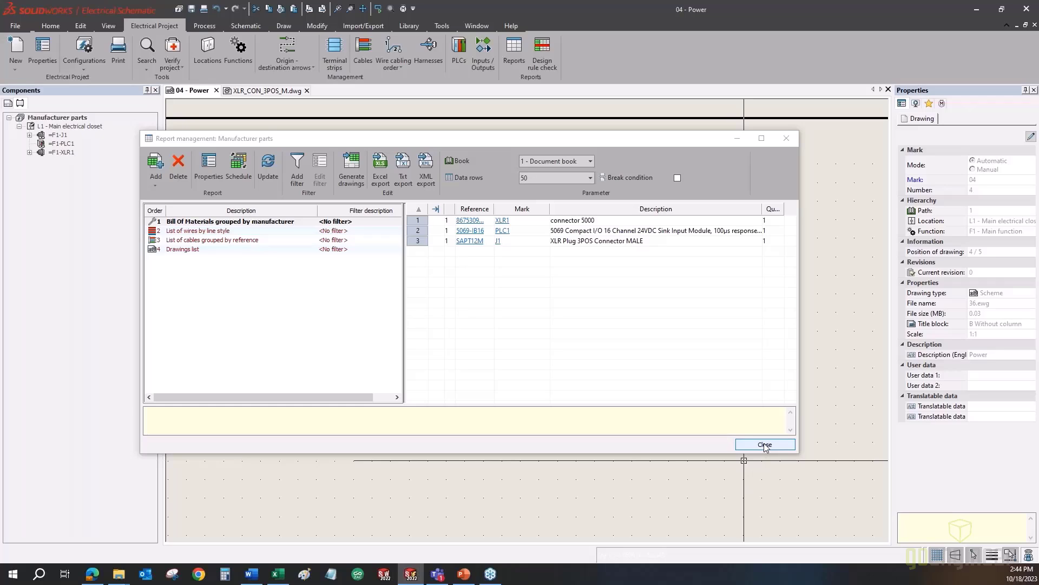
# - Close Report management and briefly check the project's cable management
pyautogui.click(765, 445)
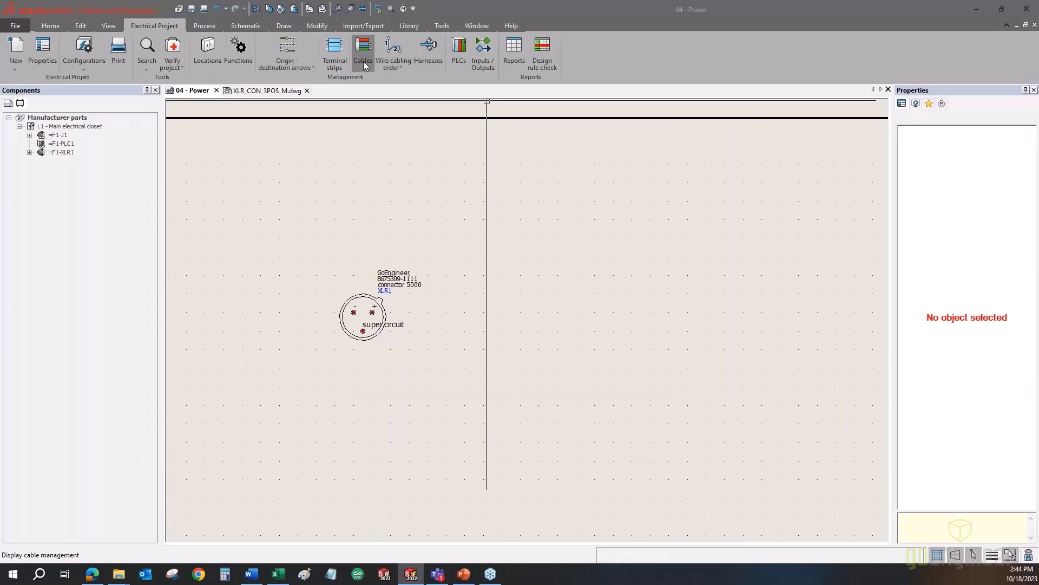
pyautogui.click(362, 60)
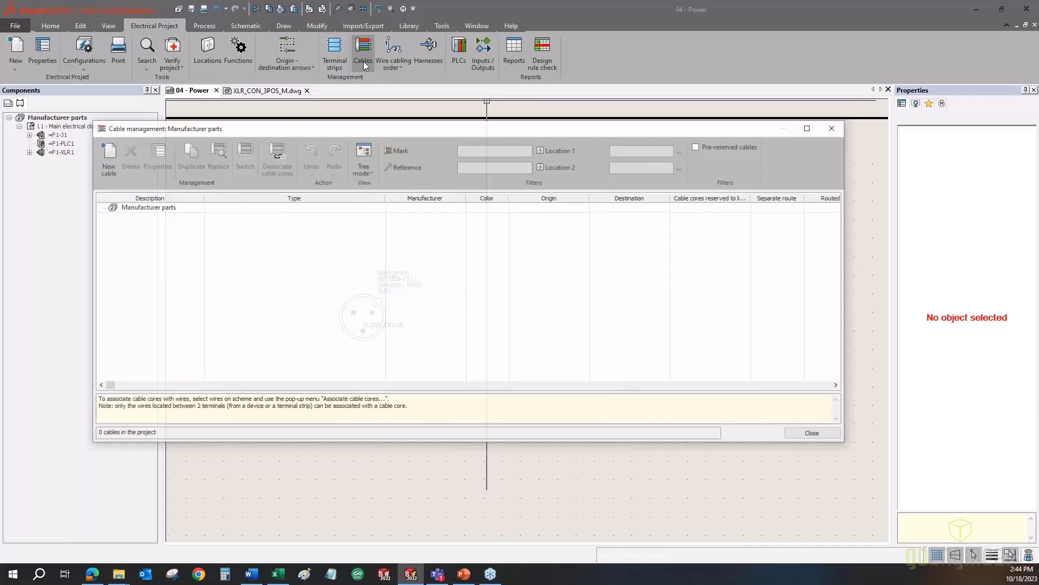
pyautogui.click(833, 130)
# - Review the cable reference library, then return to the 04 - Power schematic drawing
pyautogui.click(405, 24)
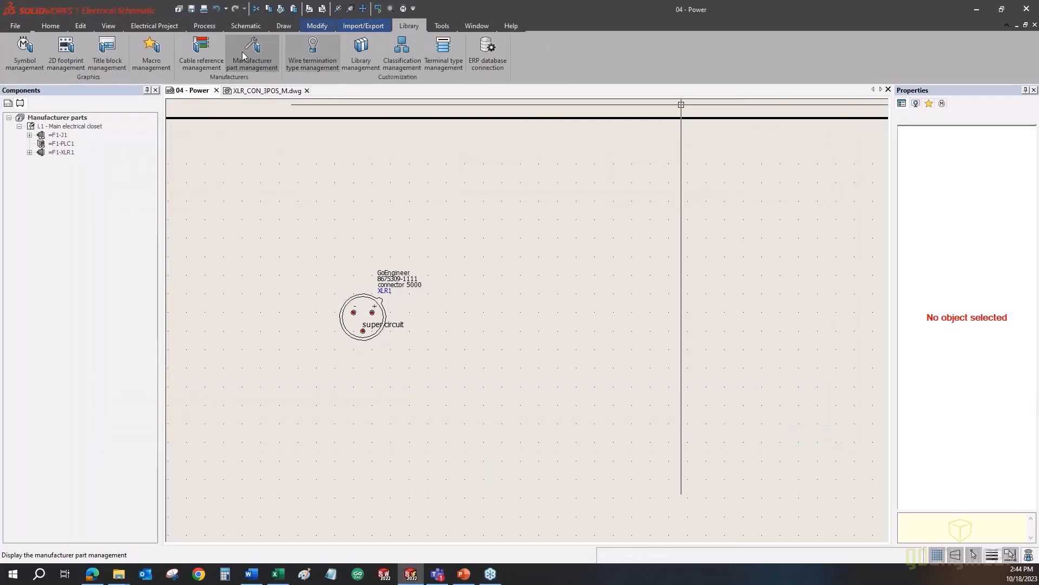
pyautogui.click(207, 58)
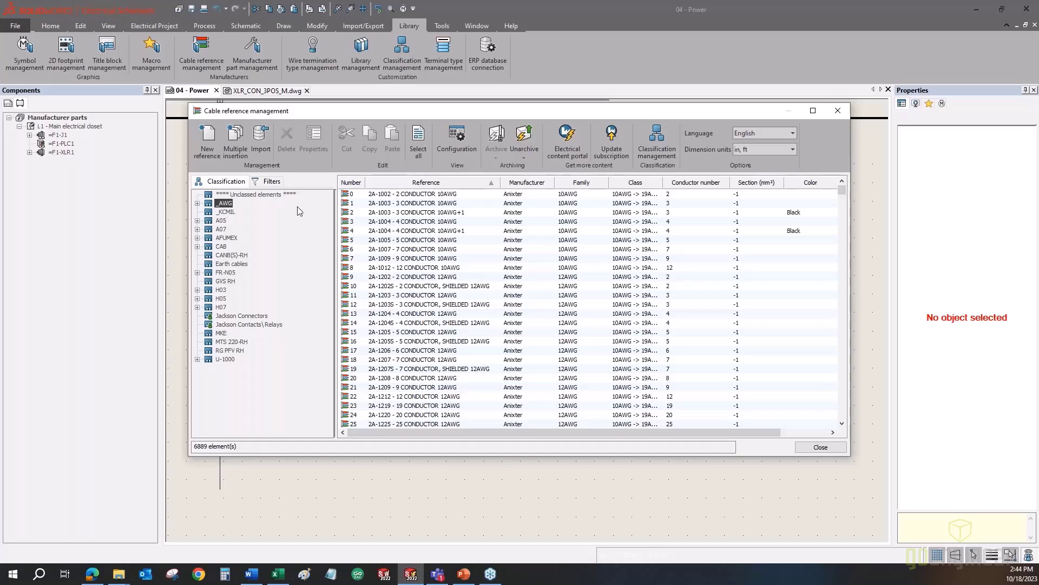
pyautogui.click(841, 110)
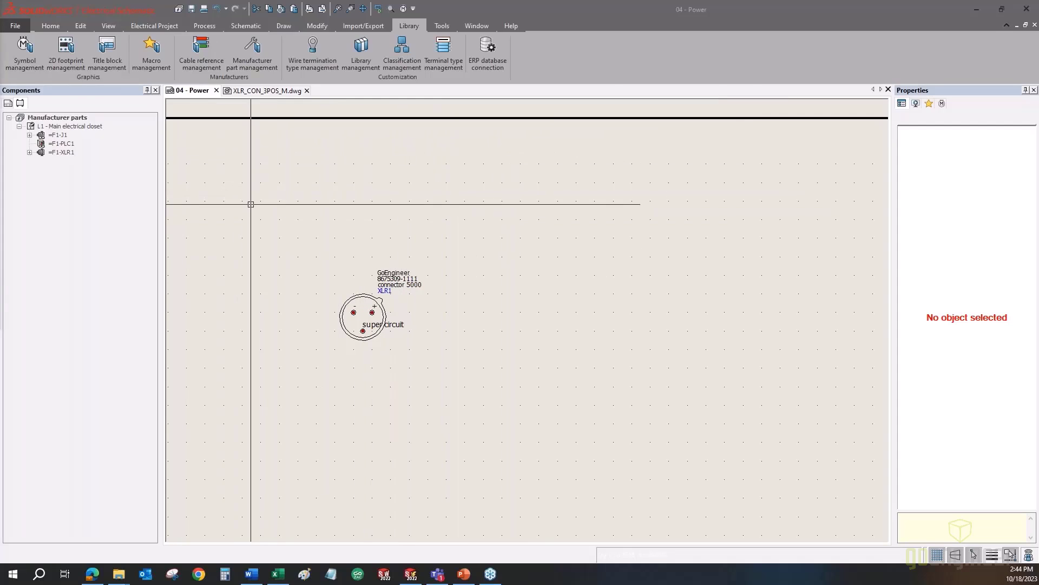
pyautogui.click(278, 208)
pyautogui.scroll(-2, 303, 211)
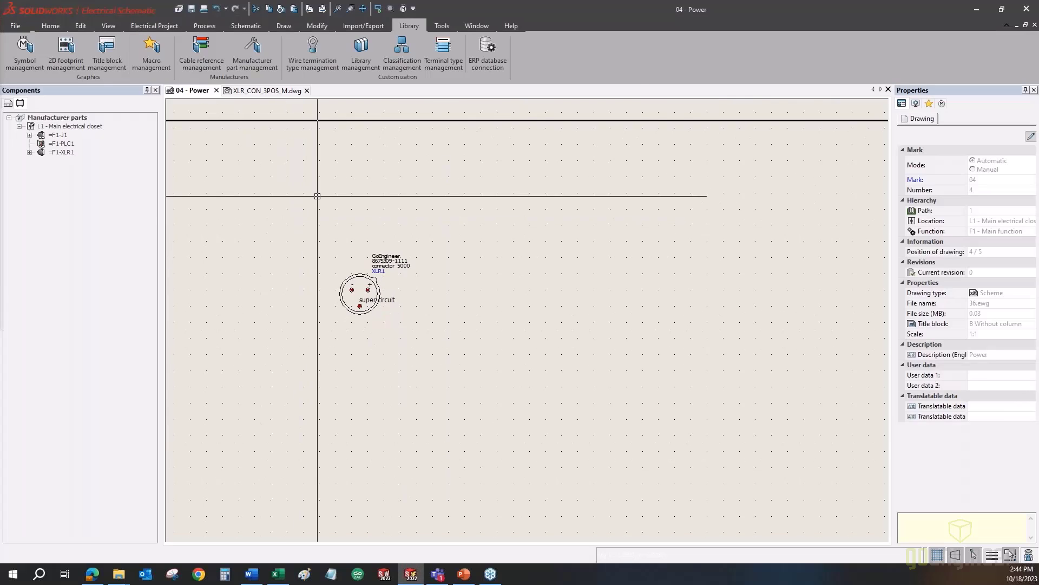
pyautogui.click(285, 575)
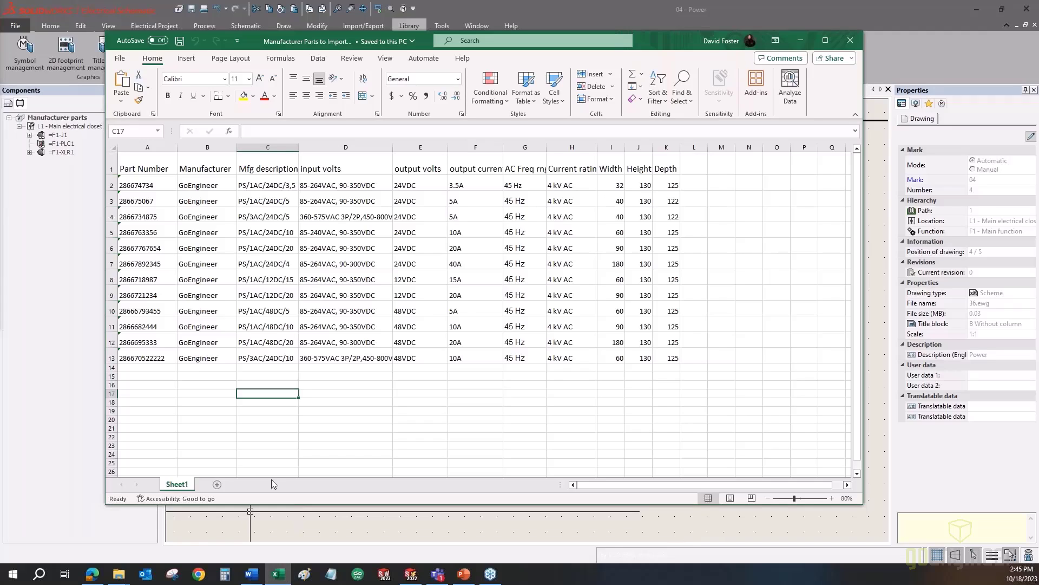
pyautogui.click(165, 161)
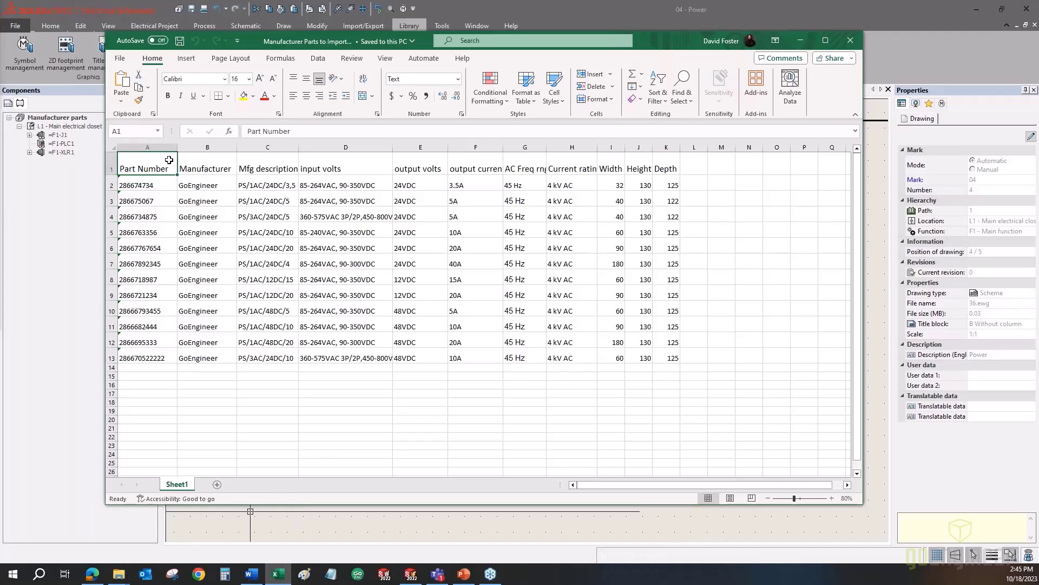
pyautogui.click(220, 163)
pyautogui.click(258, 162)
pyautogui.click(319, 165)
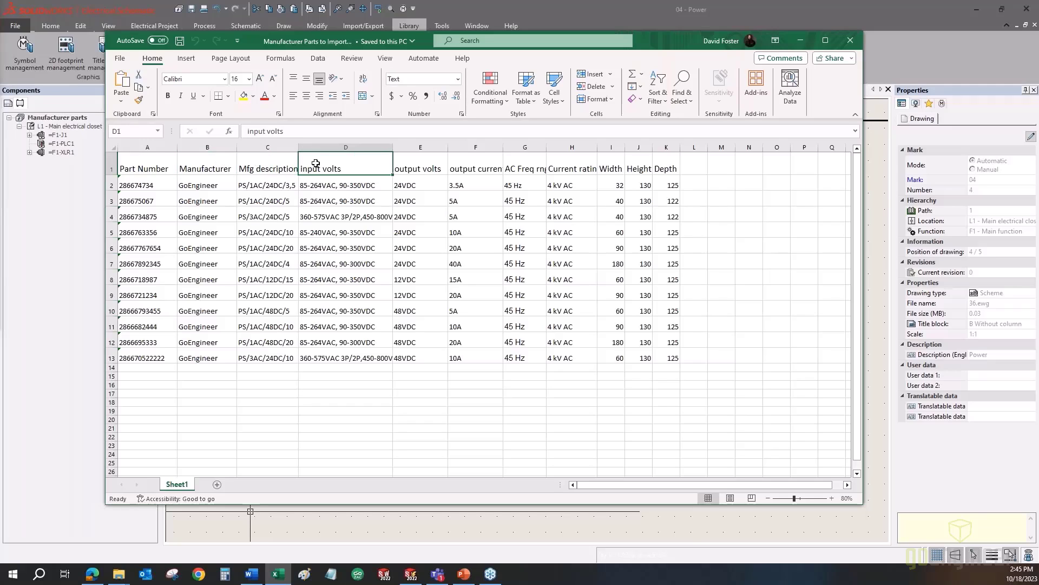
pyautogui.click(423, 168)
pyautogui.click(462, 165)
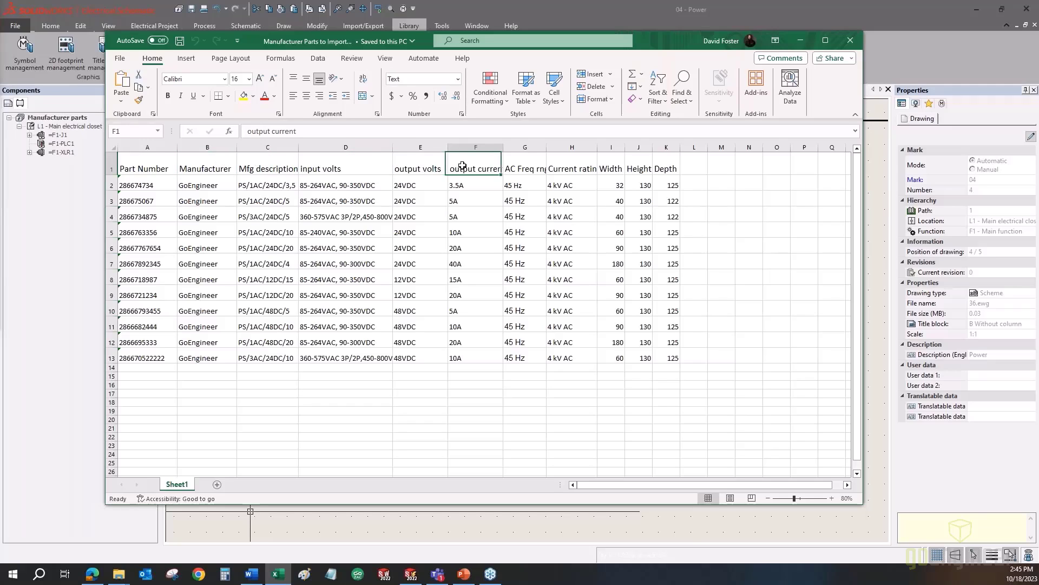
pyautogui.click(522, 167)
pyautogui.click(150, 166)
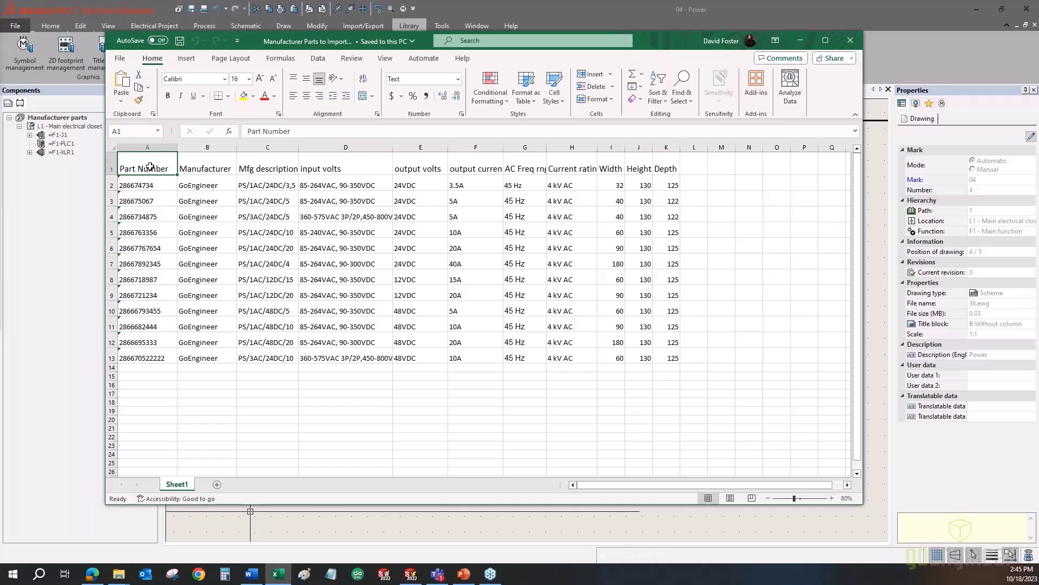
pyautogui.click(195, 163)
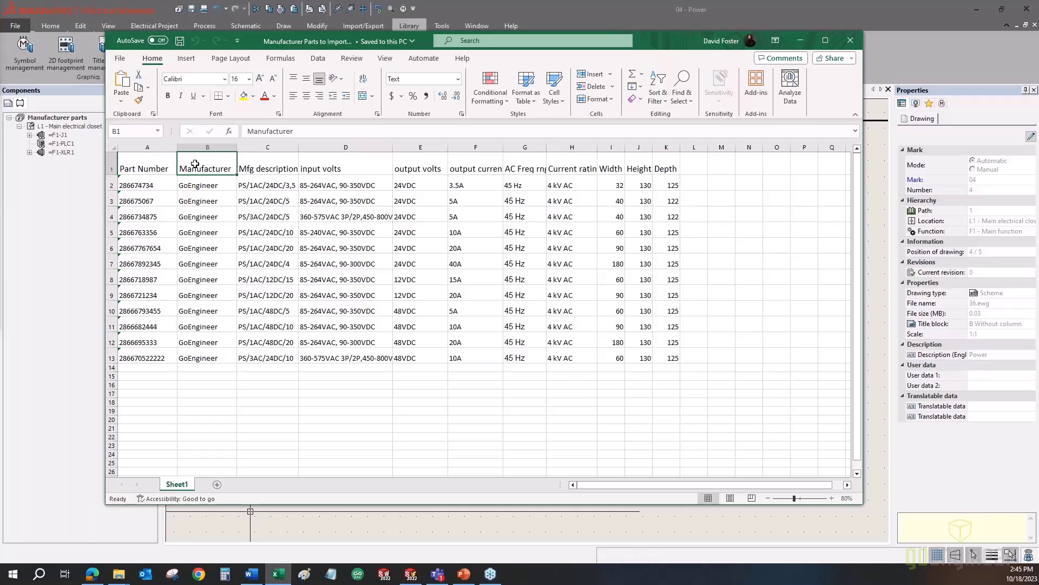
pyautogui.click(253, 168)
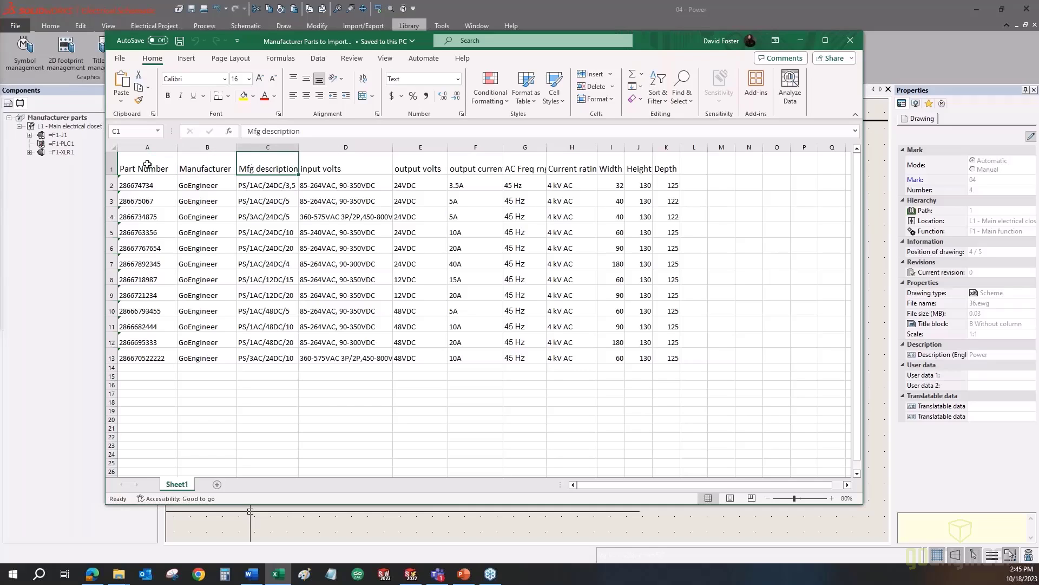
pyautogui.moveTo(320, 168); pyautogui.dragTo(386, 188)
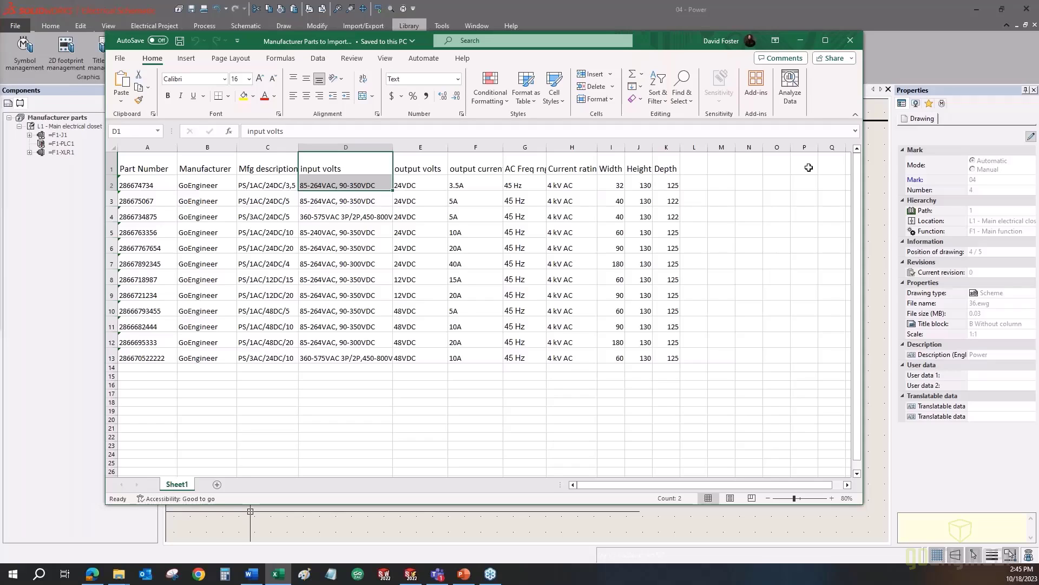
pyautogui.hotkey('ctrl', 'v')
pyautogui.click(112, 185)
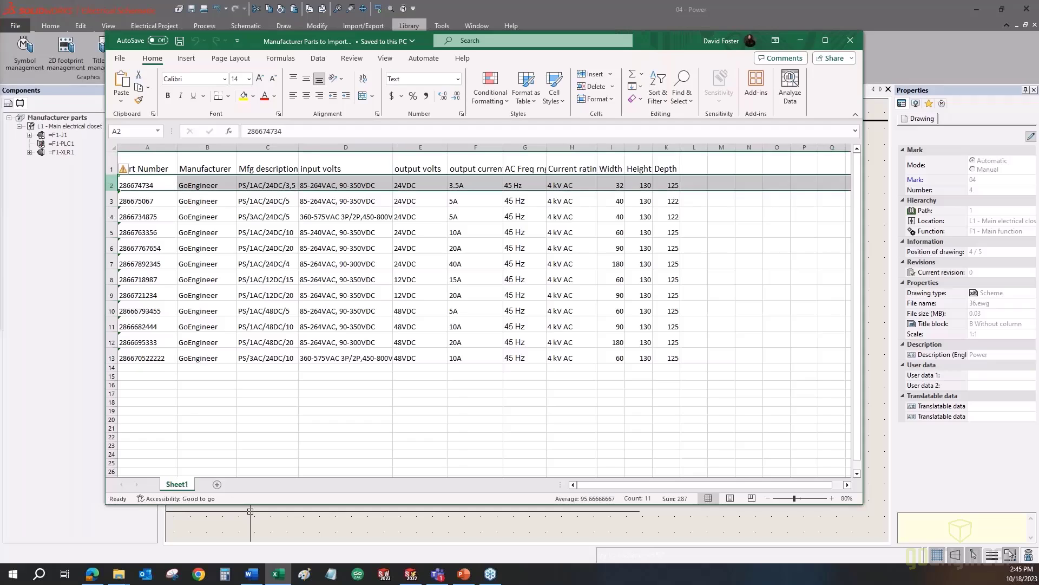
pyautogui.click(108, 201)
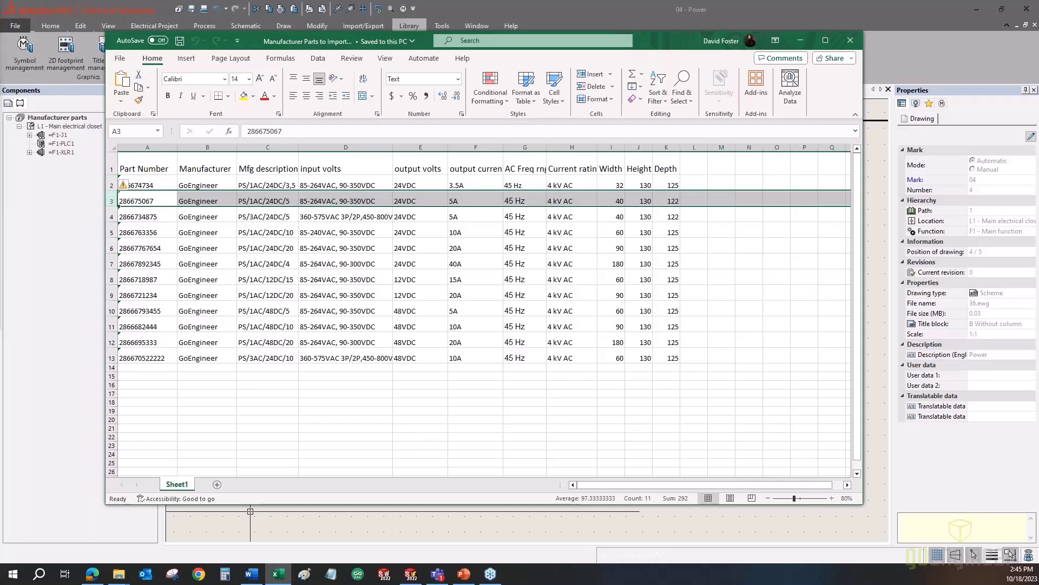
pyautogui.click(109, 232)
pyautogui.click(110, 216)
pyautogui.click(110, 232)
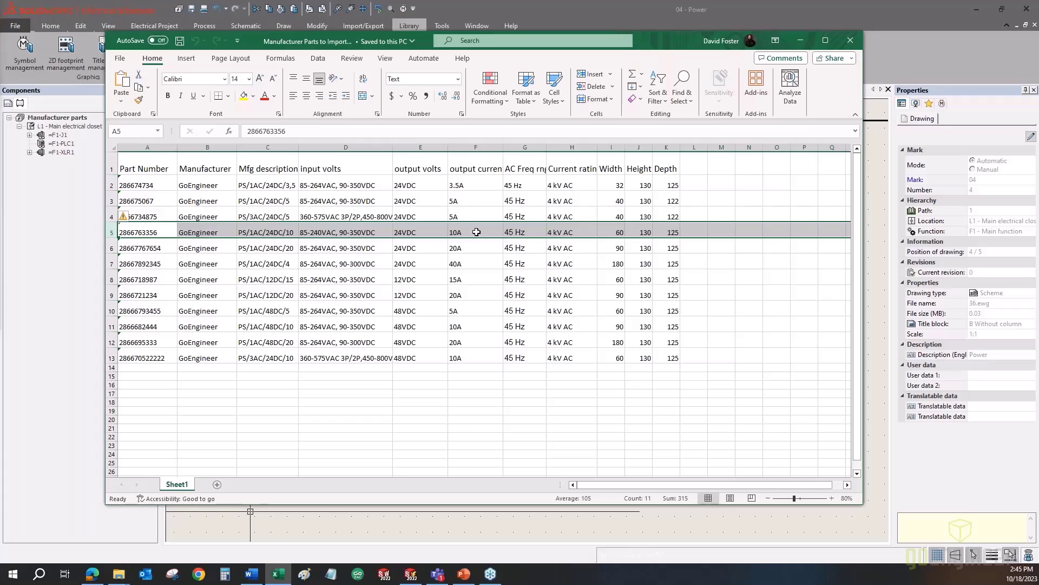
# - Start the Import manufacturer parts wizard from Manufacturer part management
pyautogui.click(850, 40)
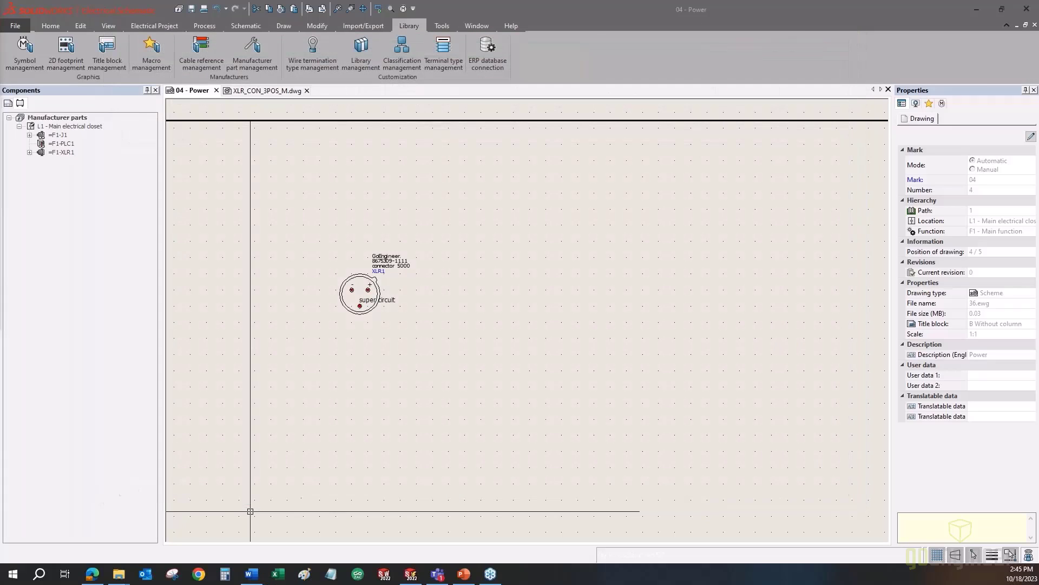
pyautogui.click(410, 28)
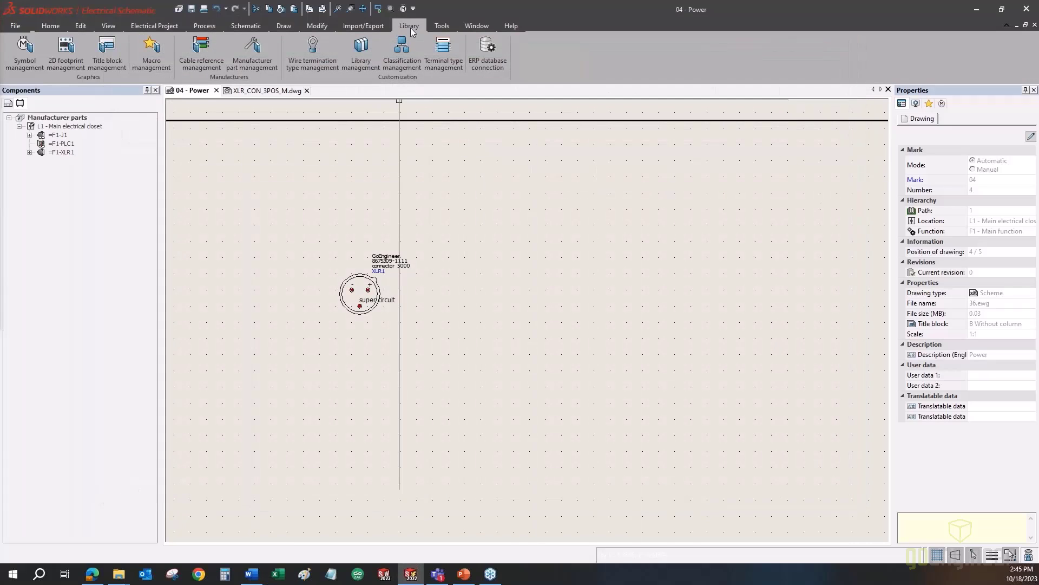
pyautogui.click(262, 57)
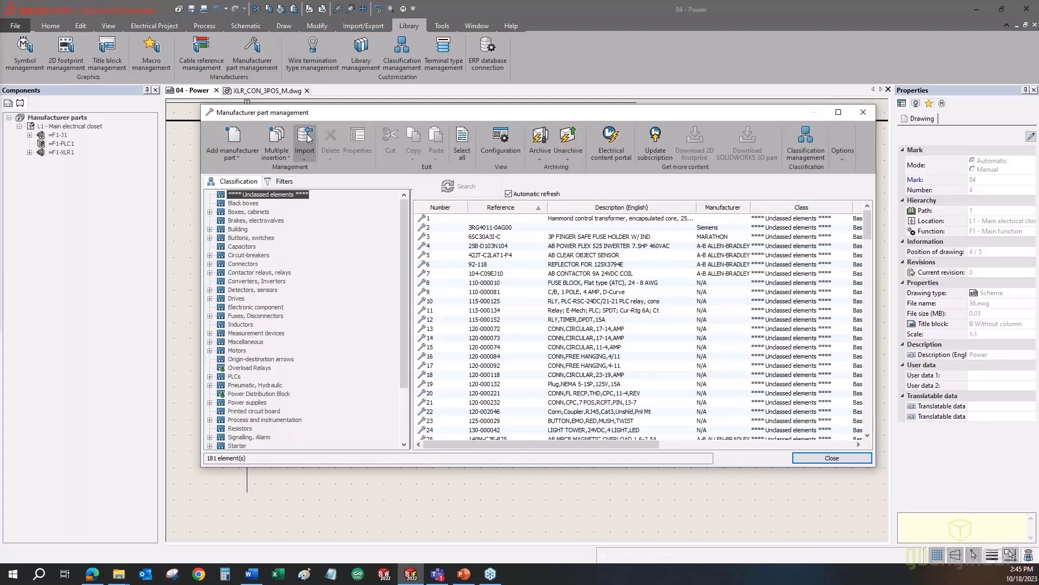
pyautogui.click(307, 134)
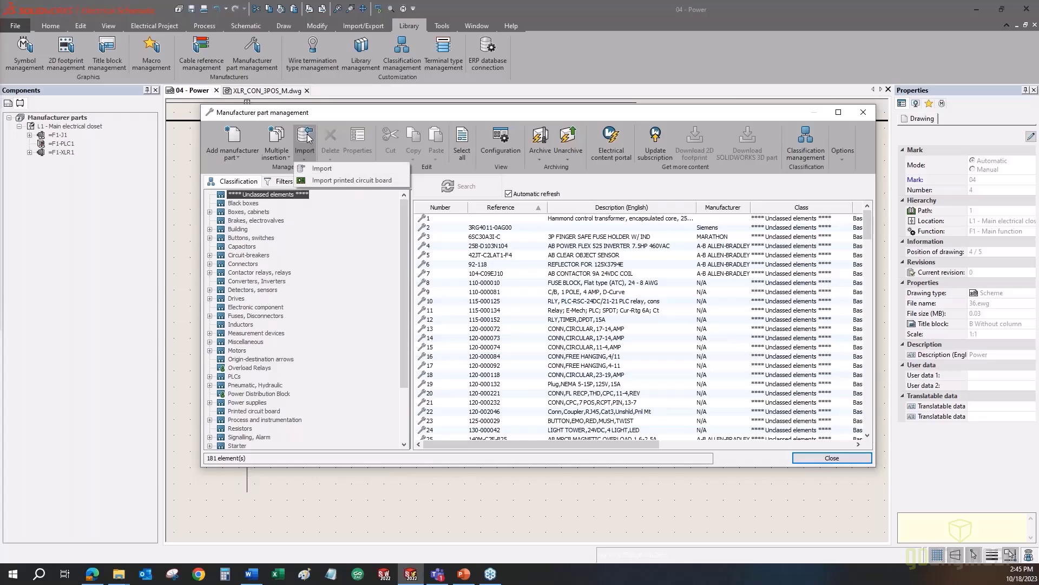
pyautogui.click(316, 171)
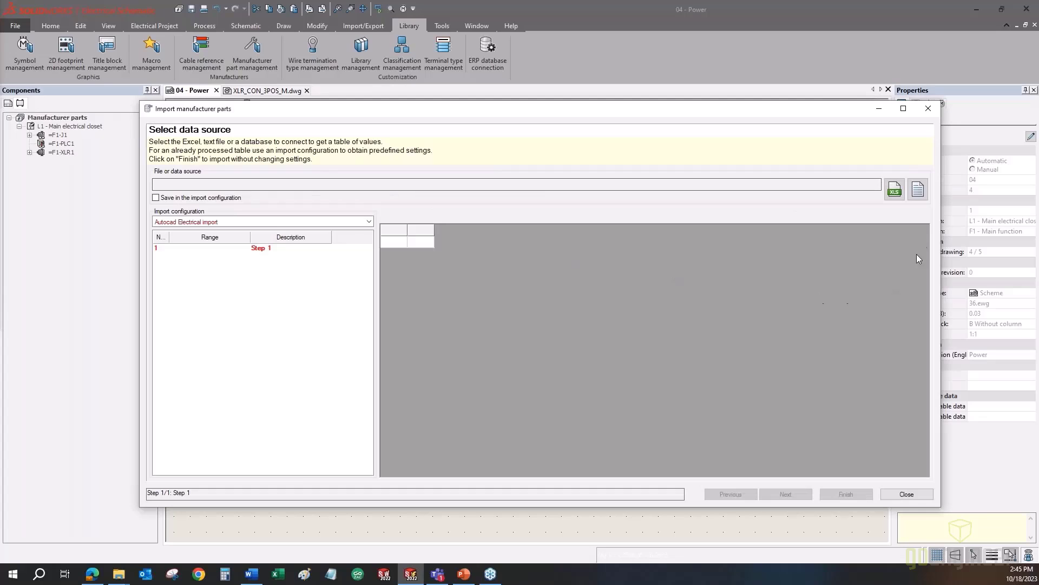
# - Load Manufacturer Parts to Import.xlsx from the Webinars folder as the data source
pyautogui.click(163, 184)
pyautogui.click(894, 191)
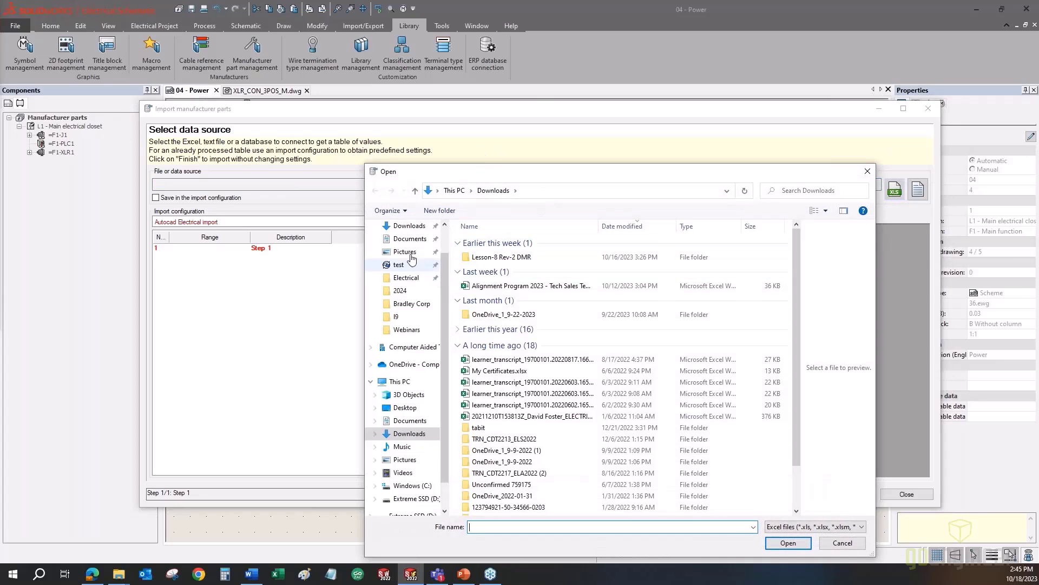
pyautogui.click(406, 329)
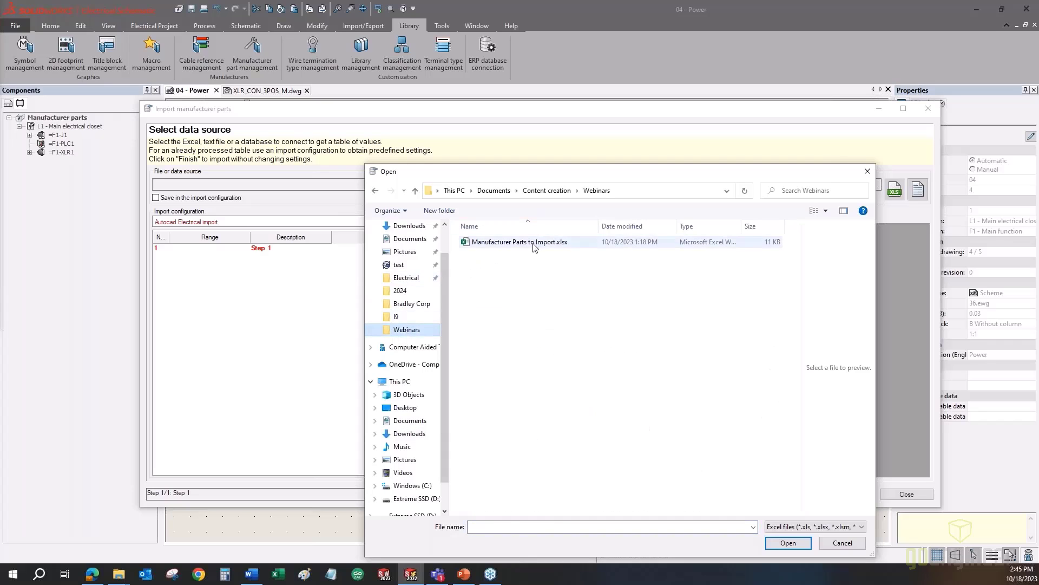
pyautogui.click(537, 242)
pyautogui.click(782, 543)
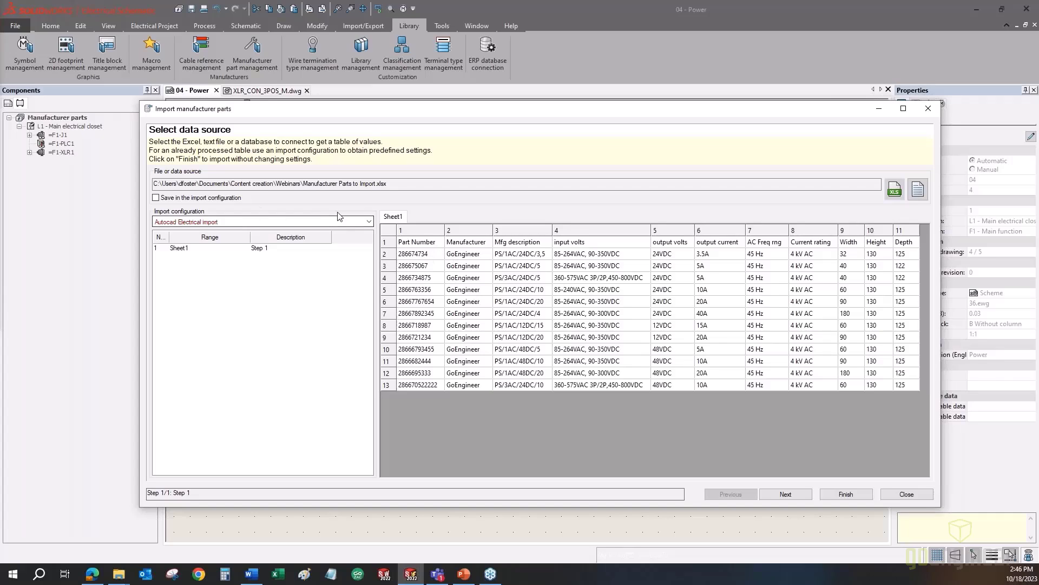
# - Keep the 'Autocad Electrical import' configuration and advance to the data range definition
pyautogui.click(188, 222)
pyautogui.click(189, 221)
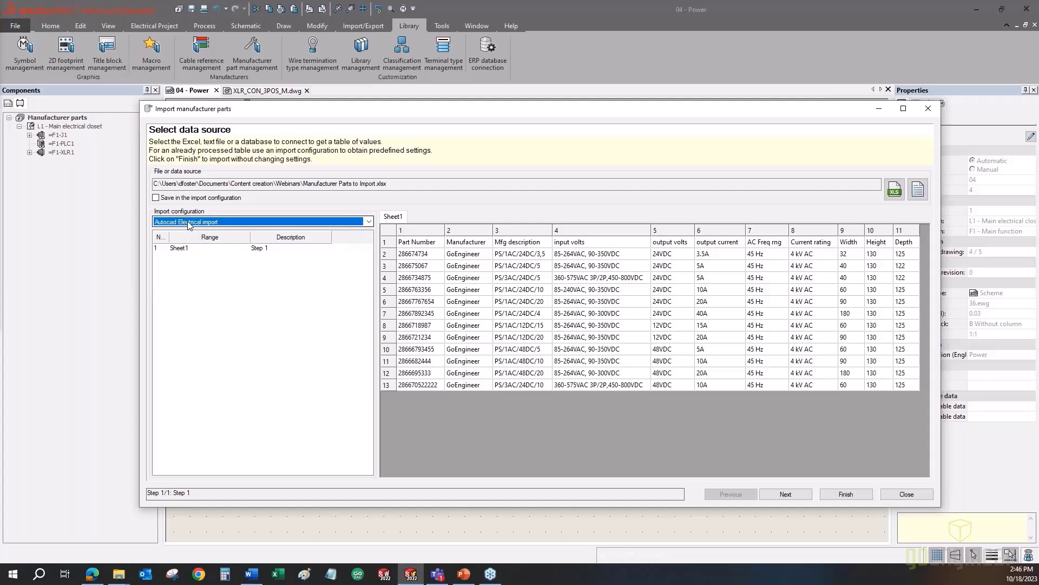
pyautogui.click(188, 222)
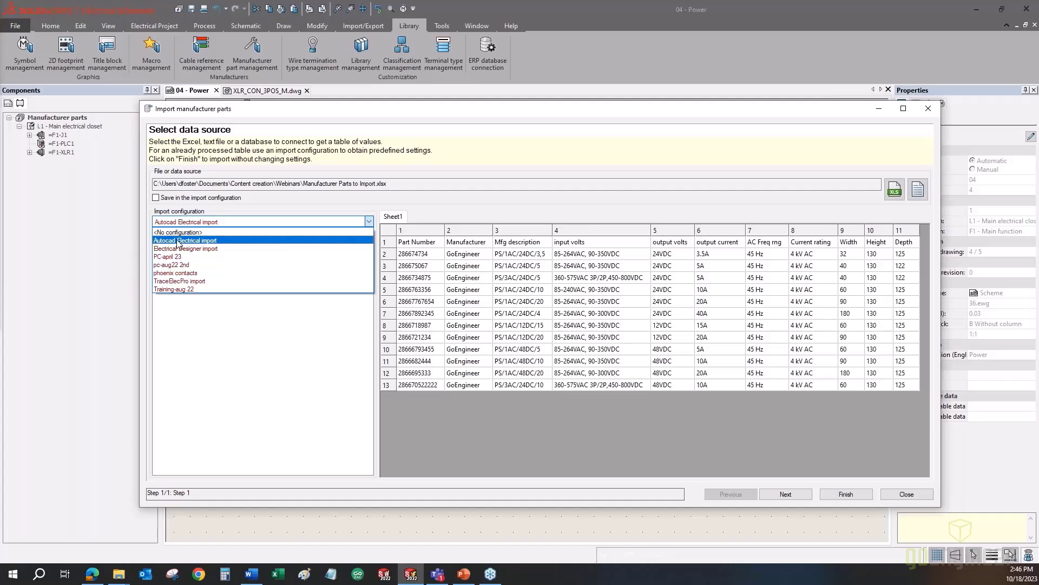
pyautogui.click(239, 210)
pyautogui.click(215, 223)
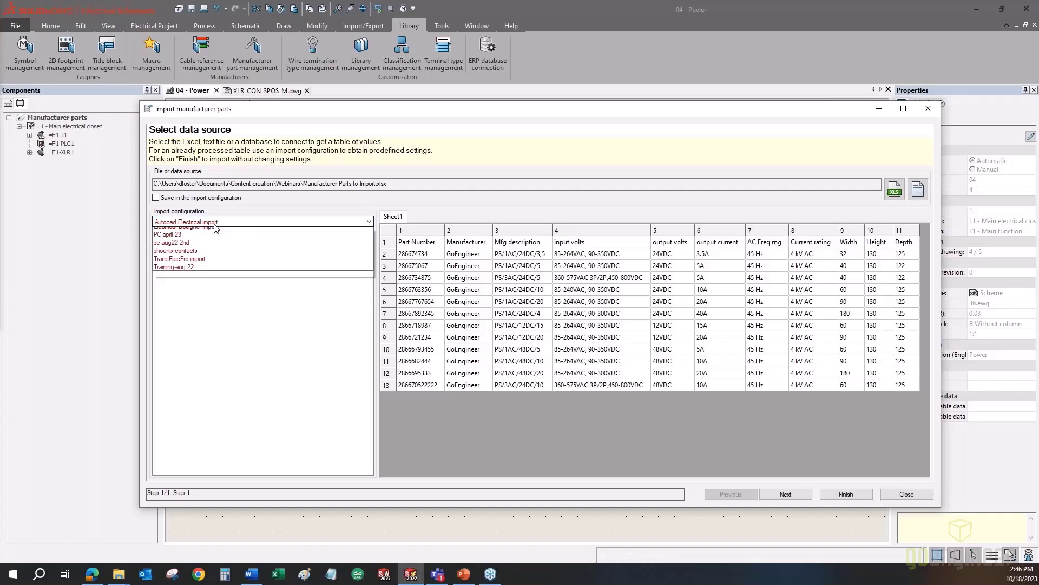
pyautogui.click(216, 224)
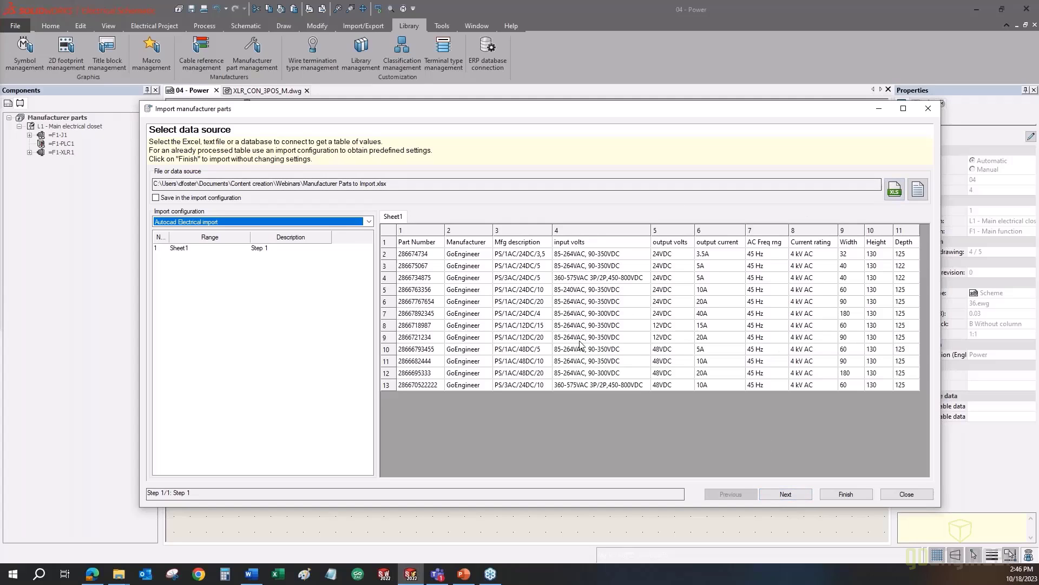
pyautogui.click(799, 498)
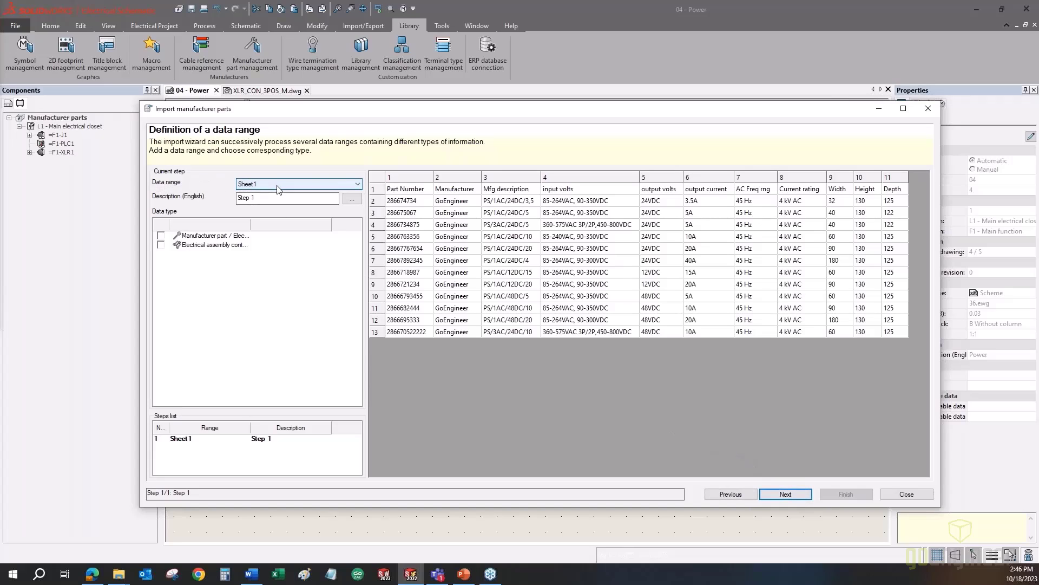
# - Keep Sheet1 as the data range, typed as Manufacturer part / Electrical assembly data
pyautogui.click(242, 184)
pyautogui.click(245, 183)
pyautogui.click(259, 186)
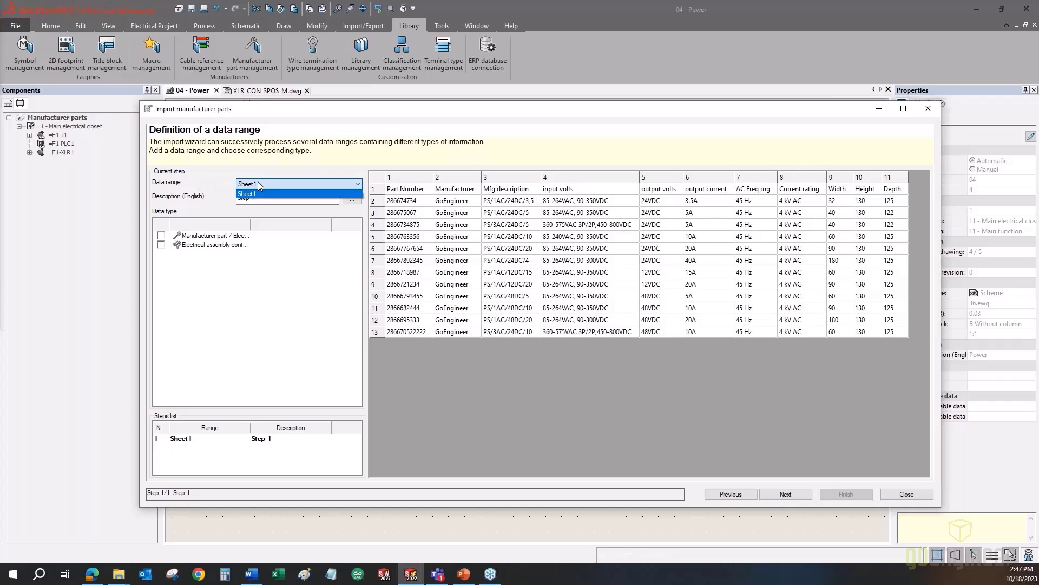
pyautogui.click(258, 182)
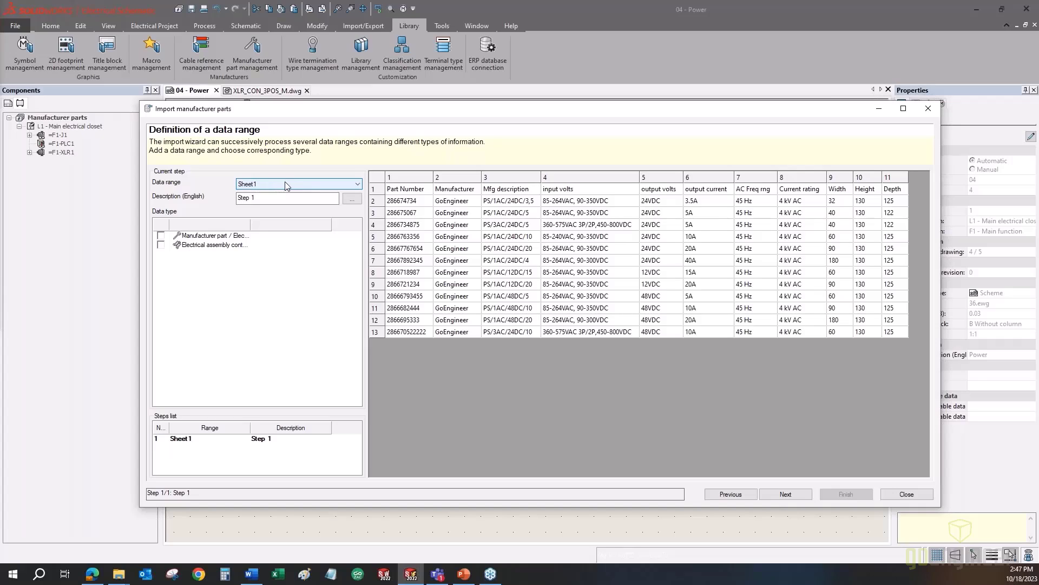
pyautogui.moveTo(250, 224); pyautogui.dragTo(306, 224)
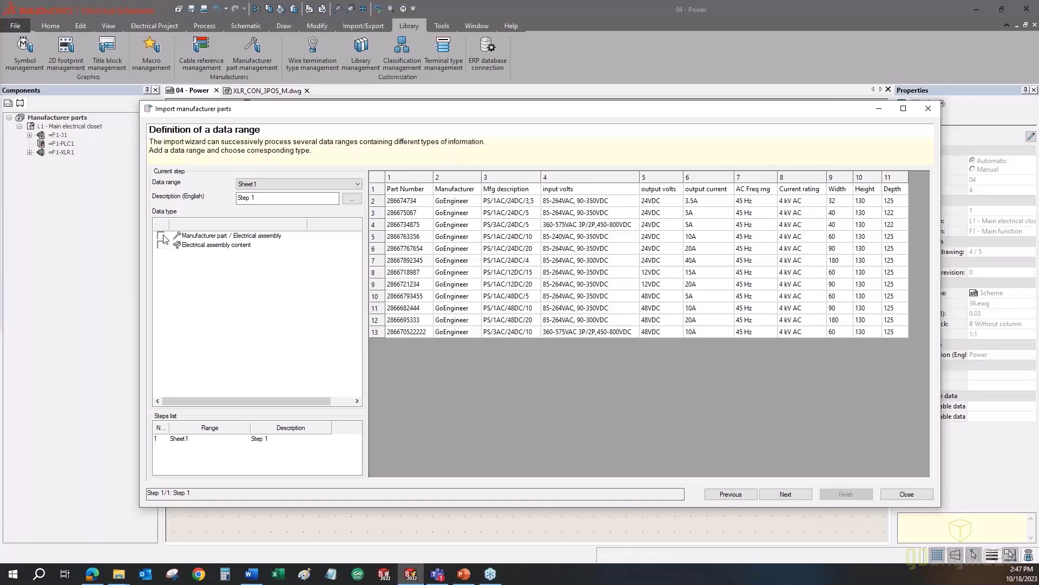
pyautogui.click(161, 236)
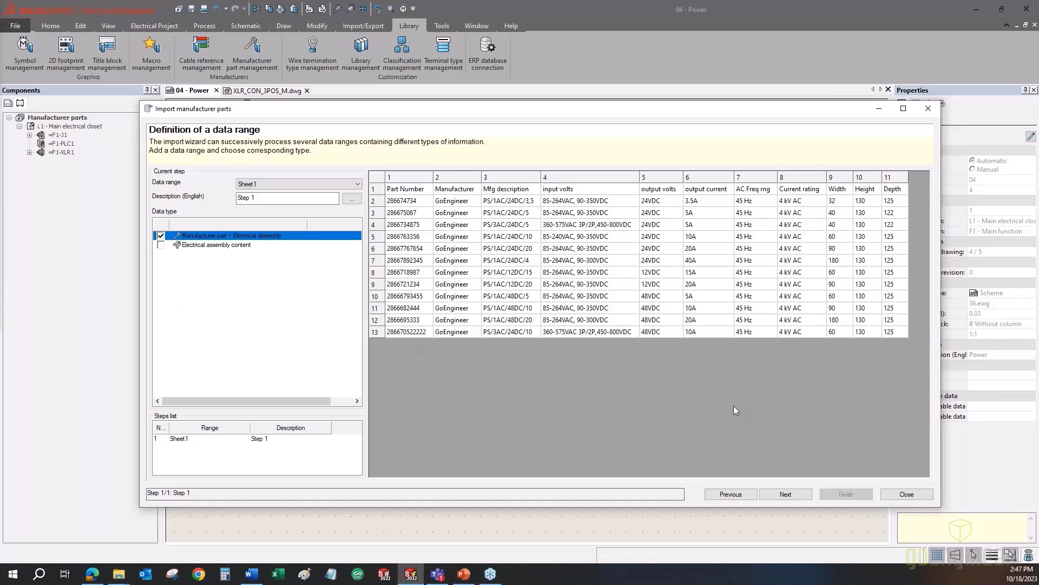
pyautogui.click(784, 495)
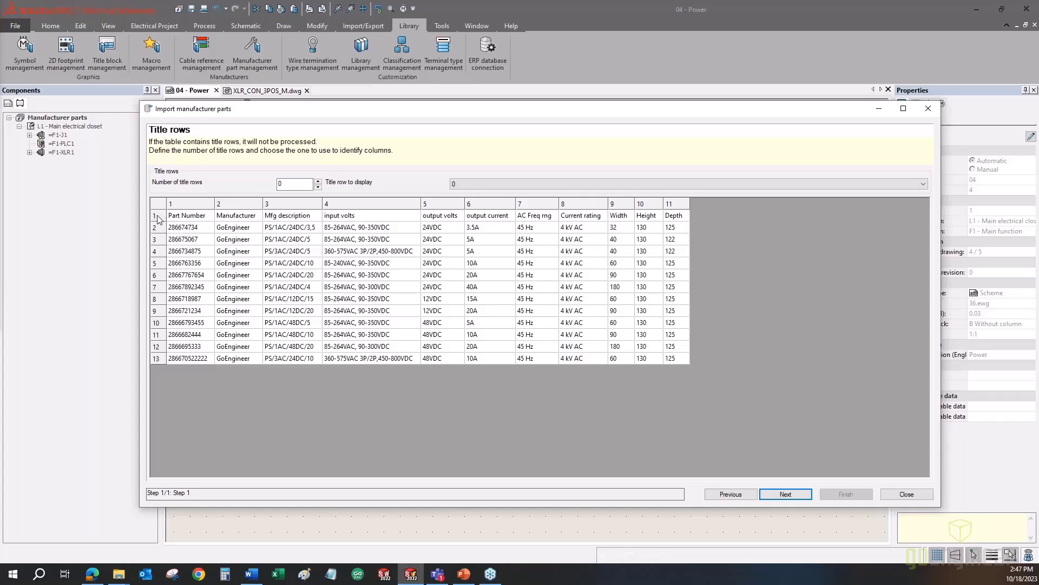
# - Set the number of title rows to 1 and continue to the Fields definition step
pyautogui.click(318, 181)
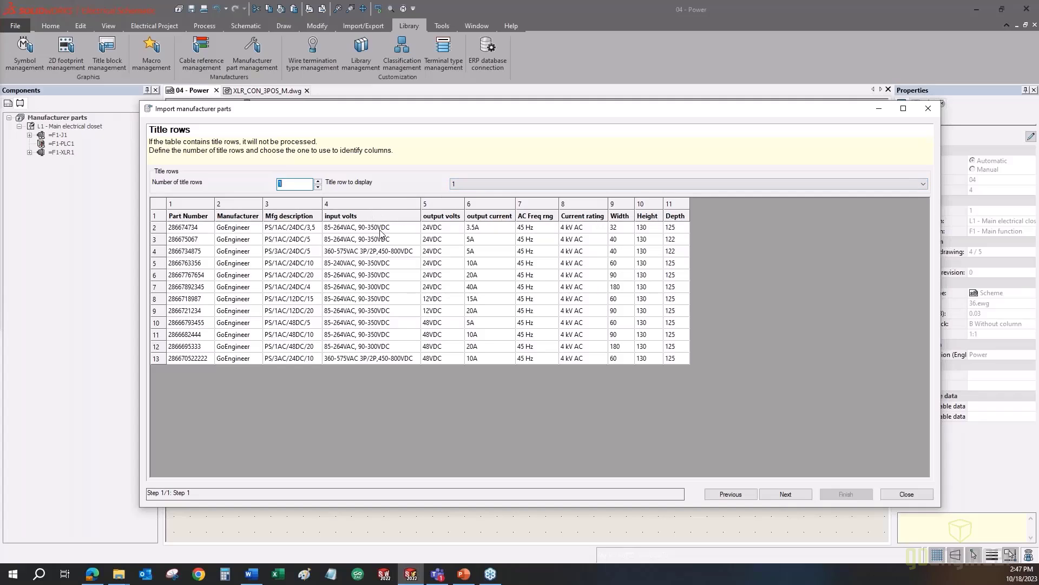
pyautogui.click(198, 228)
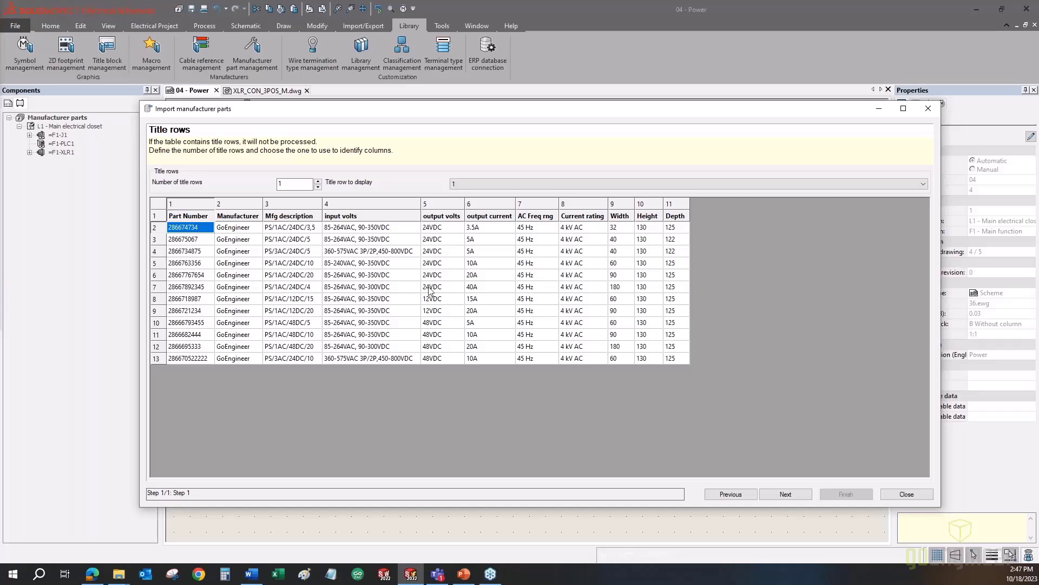
pyautogui.click(785, 494)
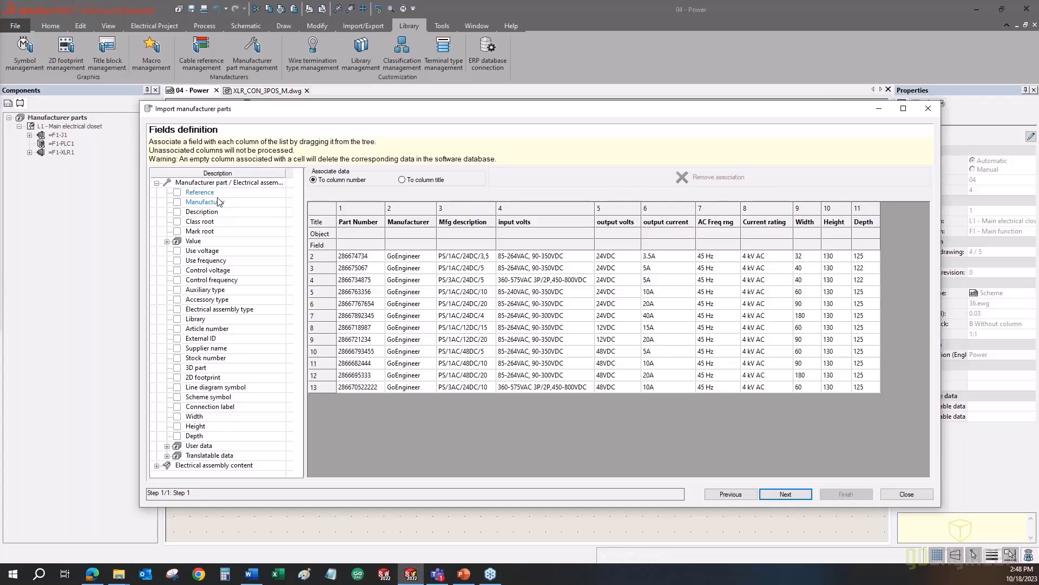
# - Map Reference, Manufacturer, Description and Width onto Part Number, Manufacturer, Mfg description and Width (in)
pyautogui.moveTo(220, 193); pyautogui.dragTo(352, 239)
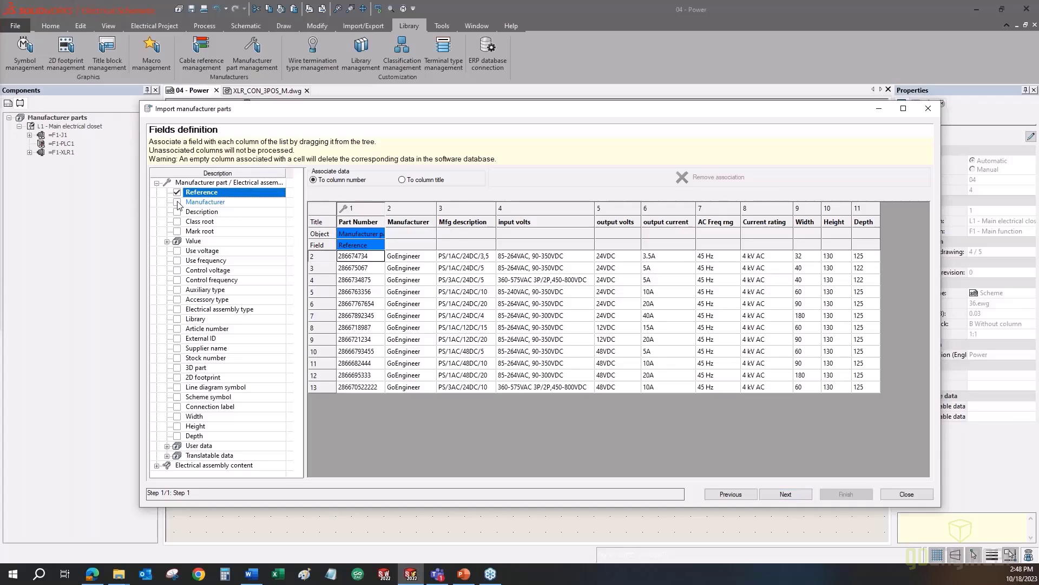
pyautogui.click(199, 207)
pyautogui.moveTo(198, 206); pyautogui.dragTo(401, 241)
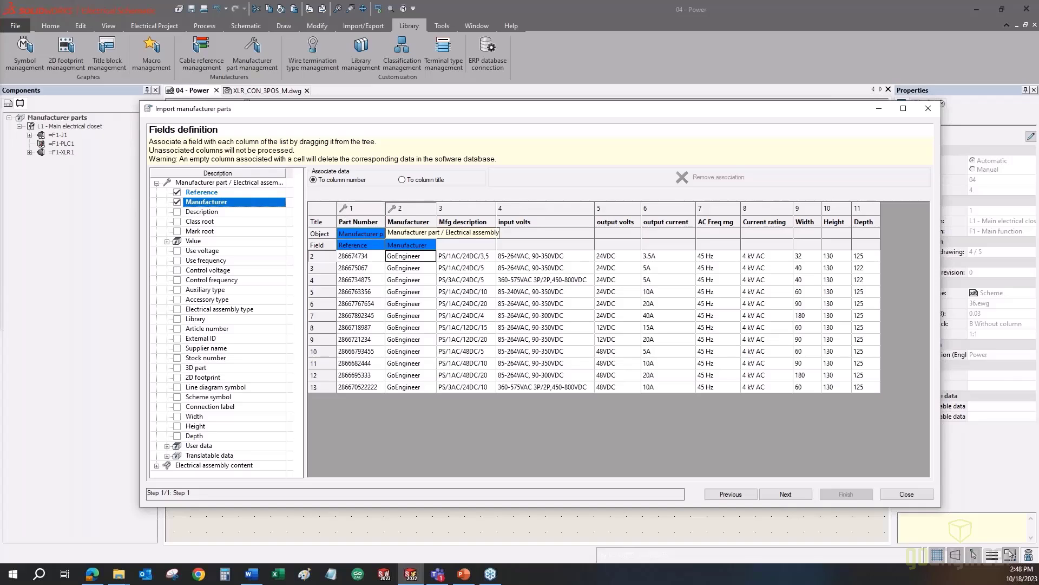
pyautogui.moveTo(205, 211); pyautogui.dragTo(450, 239)
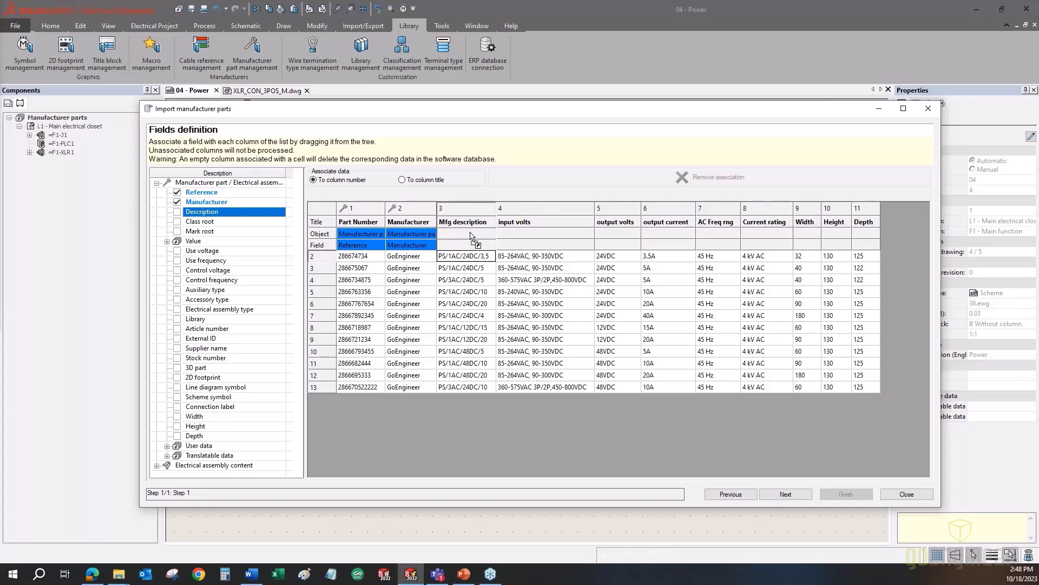
pyautogui.click(544, 332)
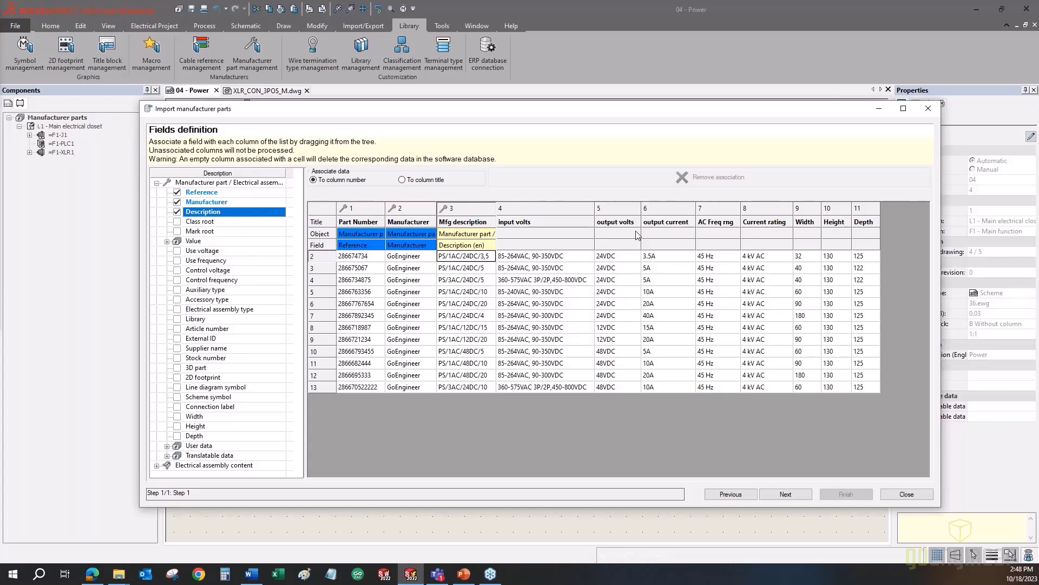
pyautogui.click(247, 418)
pyautogui.moveTo(247, 421); pyautogui.dragTo(811, 246)
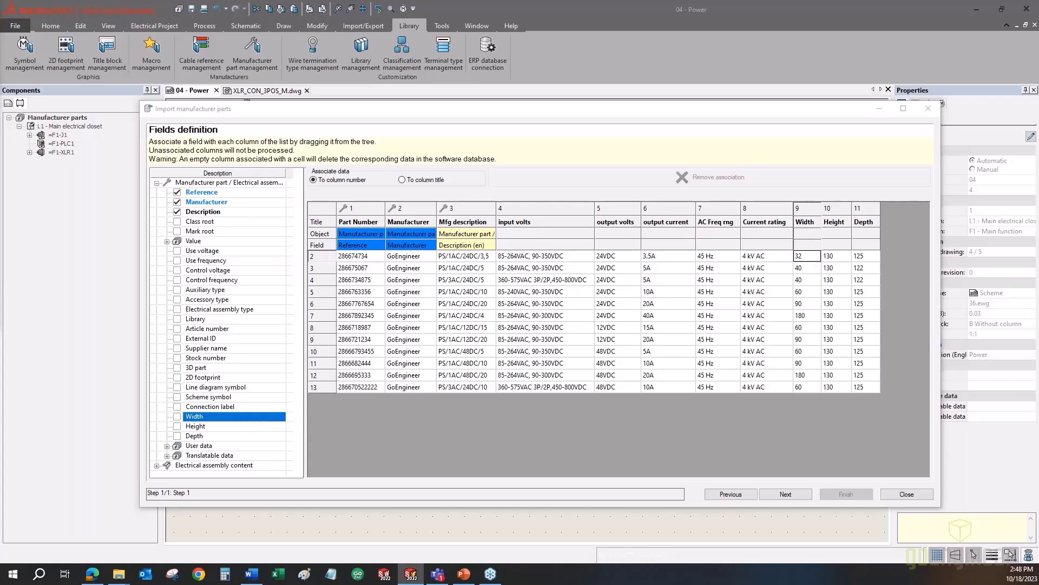
pyautogui.click(545, 332)
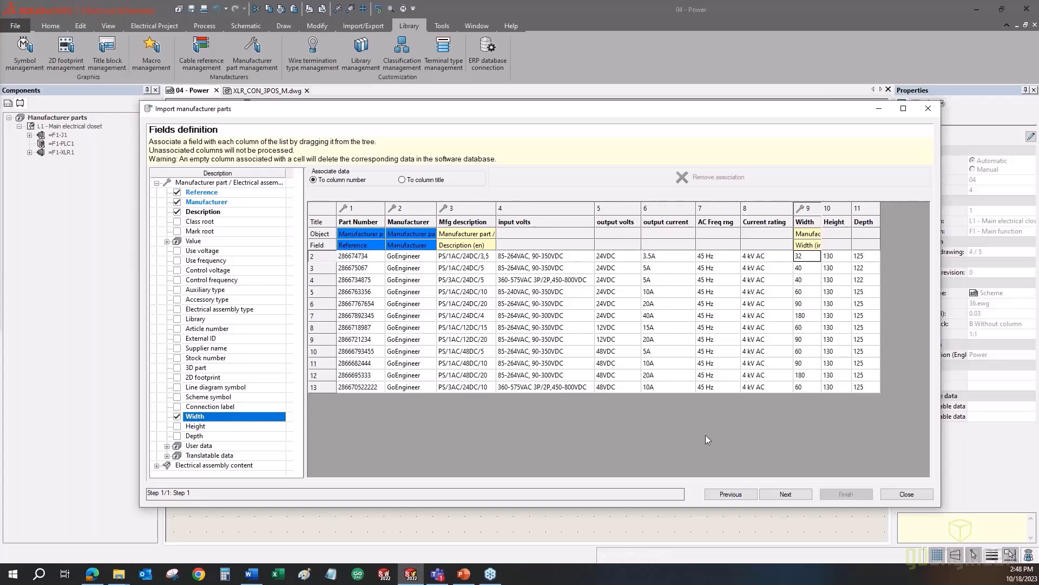
pyautogui.click(774, 495)
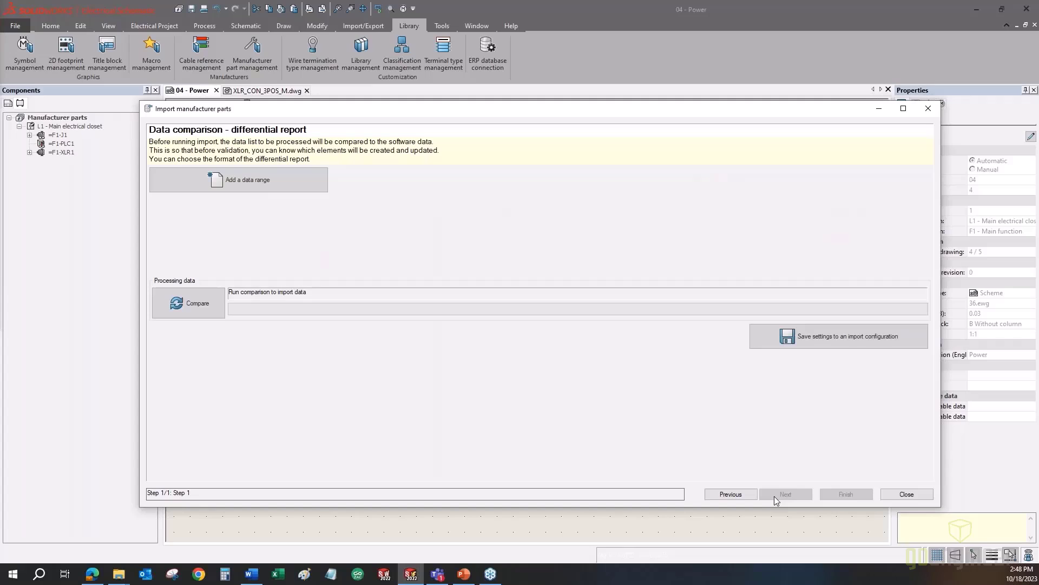
# - Run the comparison and confirm in the log: 12 parts to create, 0 modified objects
pyautogui.click(194, 303)
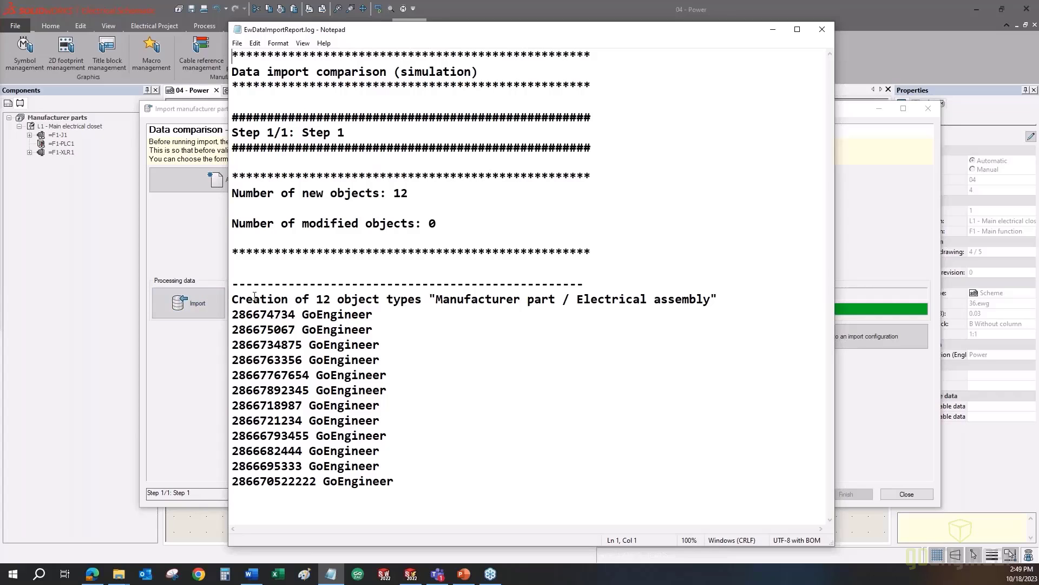
pyautogui.moveTo(242, 304); pyautogui.dragTo(486, 302)
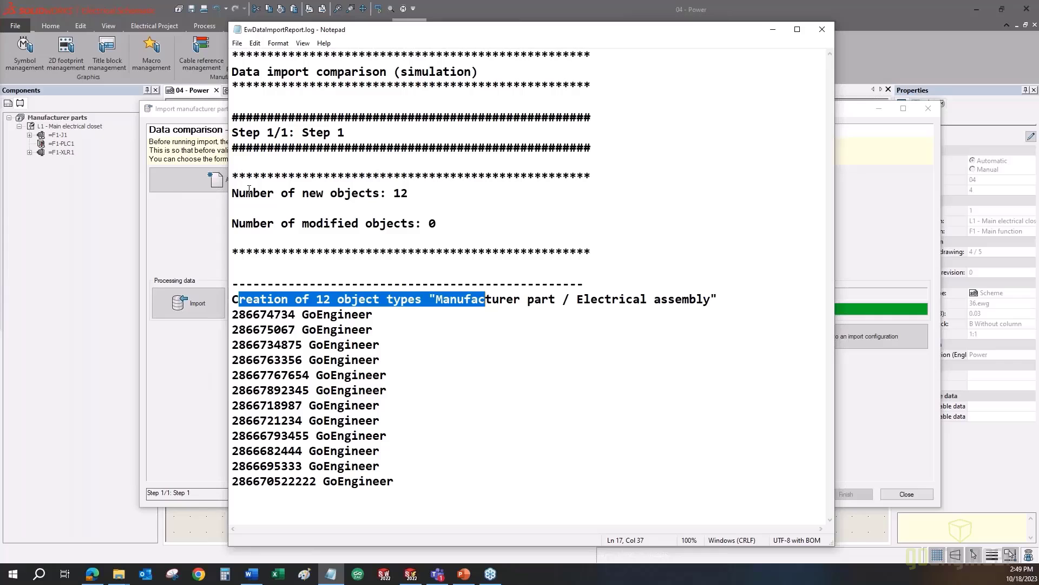
pyautogui.moveTo(246, 193); pyautogui.dragTo(408, 193)
pyautogui.moveTo(253, 223); pyautogui.dragTo(436, 223)
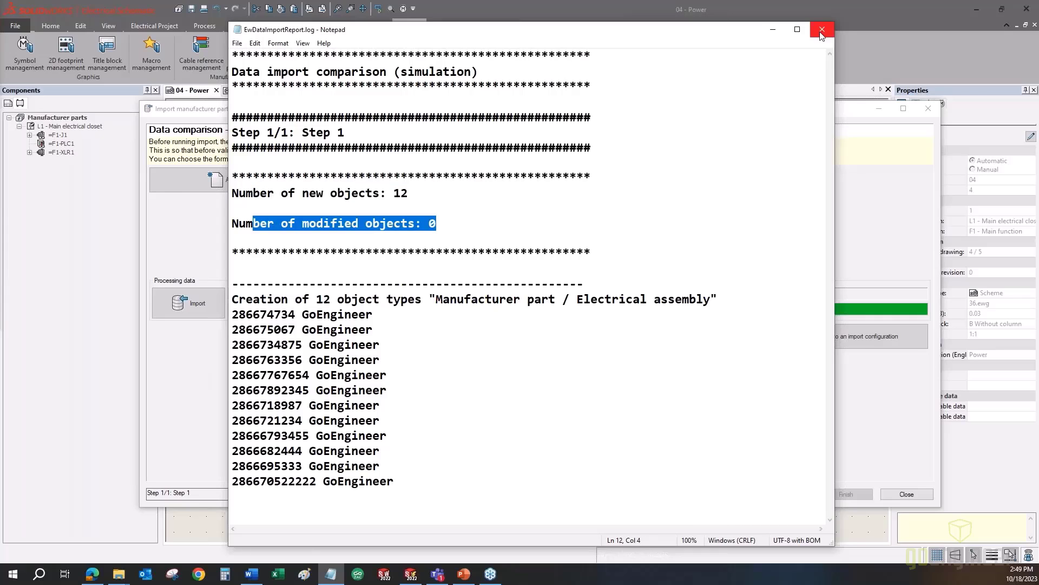
pyautogui.click(821, 31)
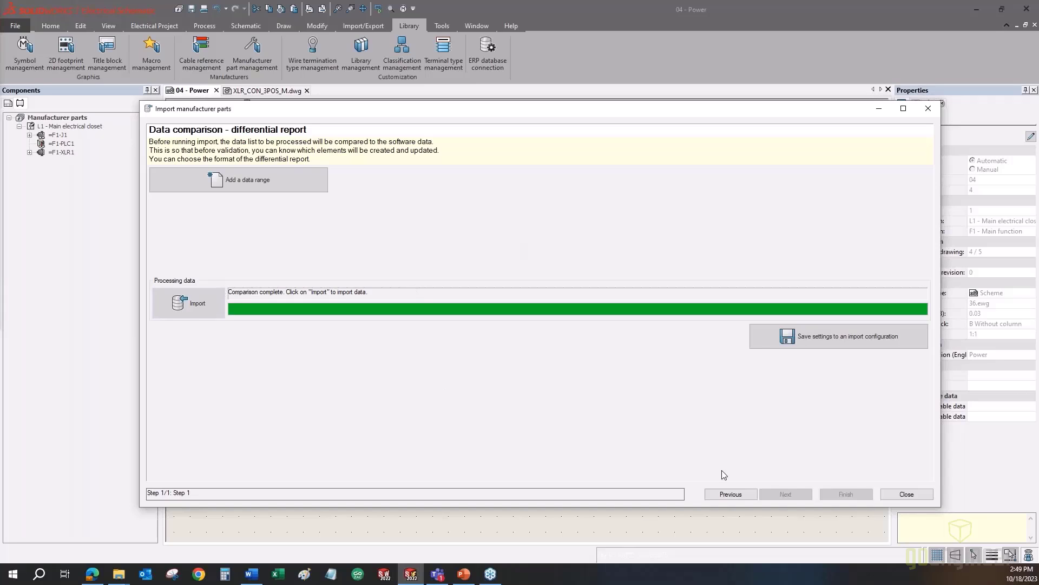
# - Import the 12 new parts, leaving Manufacturer part management listing 193 elements
pyautogui.click(726, 494)
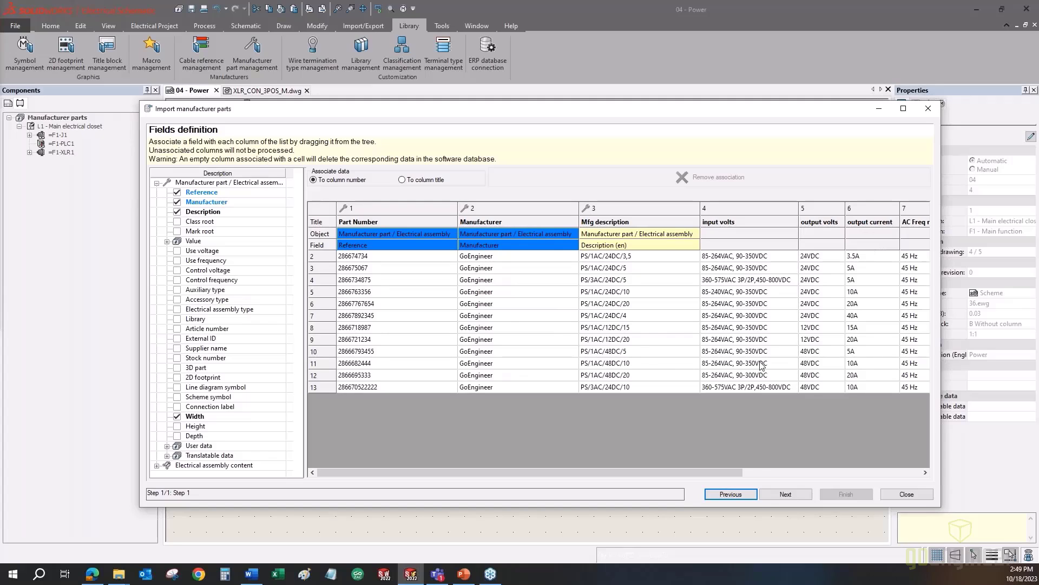
pyautogui.click(771, 493)
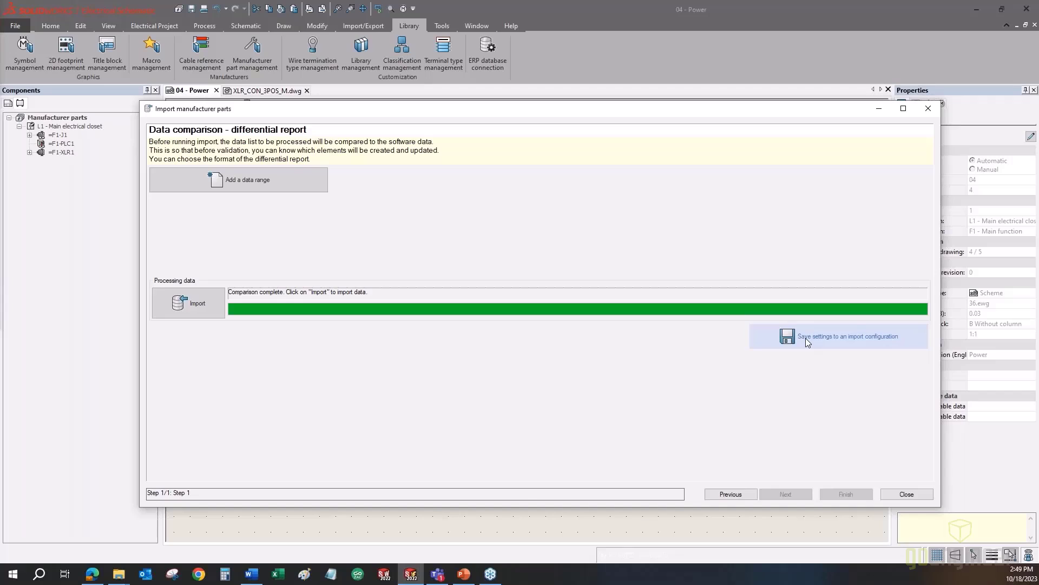
pyautogui.click(206, 307)
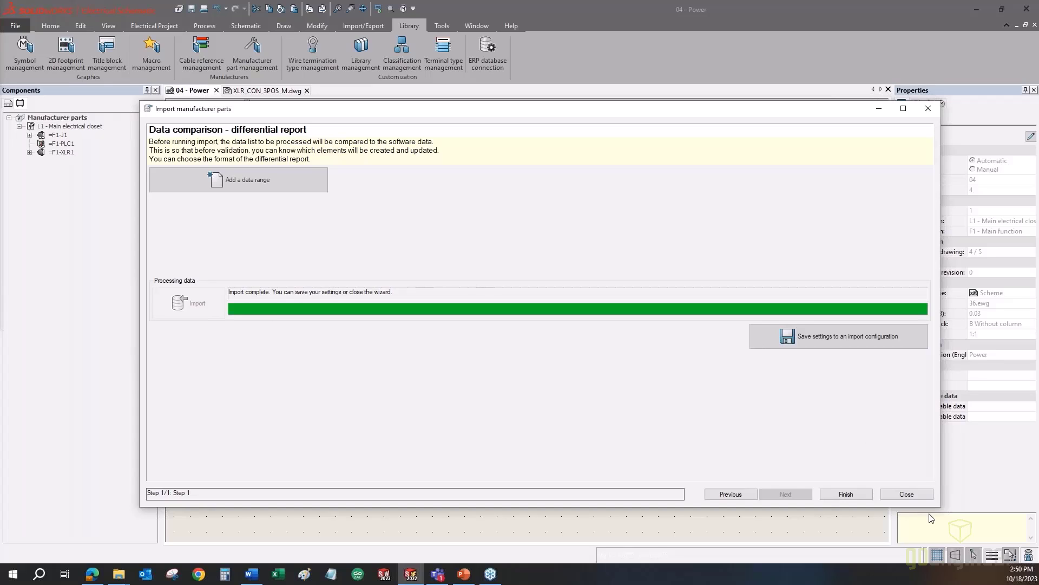
pyautogui.click(834, 494)
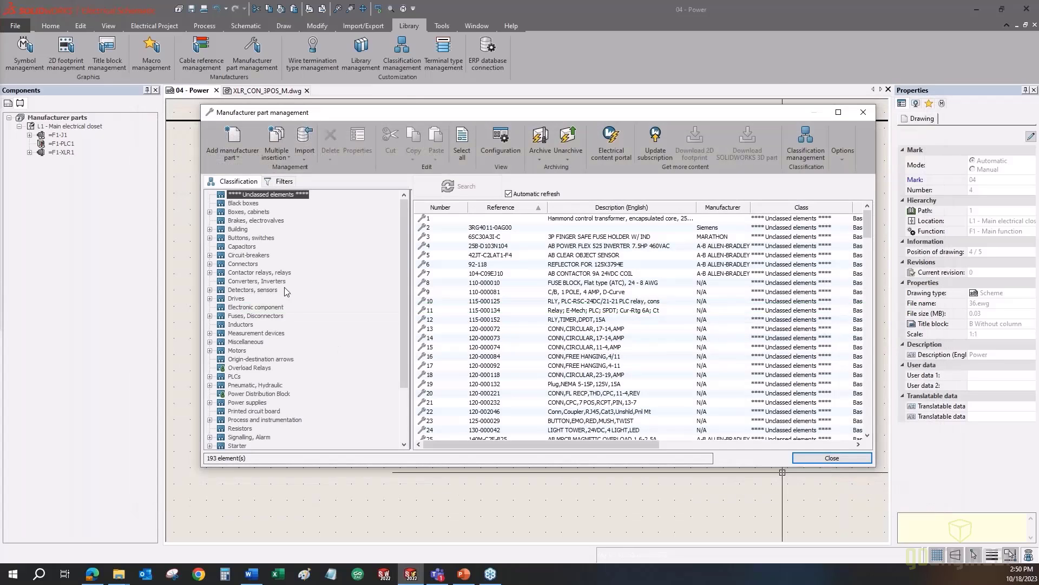
# - Inspect the newly imported GoEngineer parts in the list, then close Manufacturer part management
pyautogui.scroll(-3, 284, 287)
pyautogui.scroll(3, 284, 287)
pyautogui.scroll(-20, 614, 256)
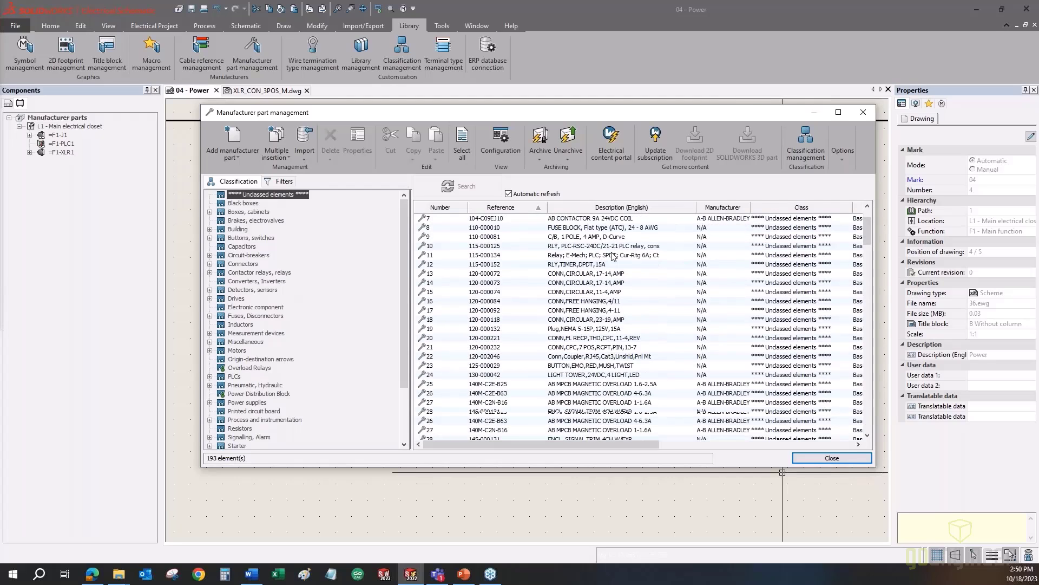
pyautogui.scroll(-20, 614, 256)
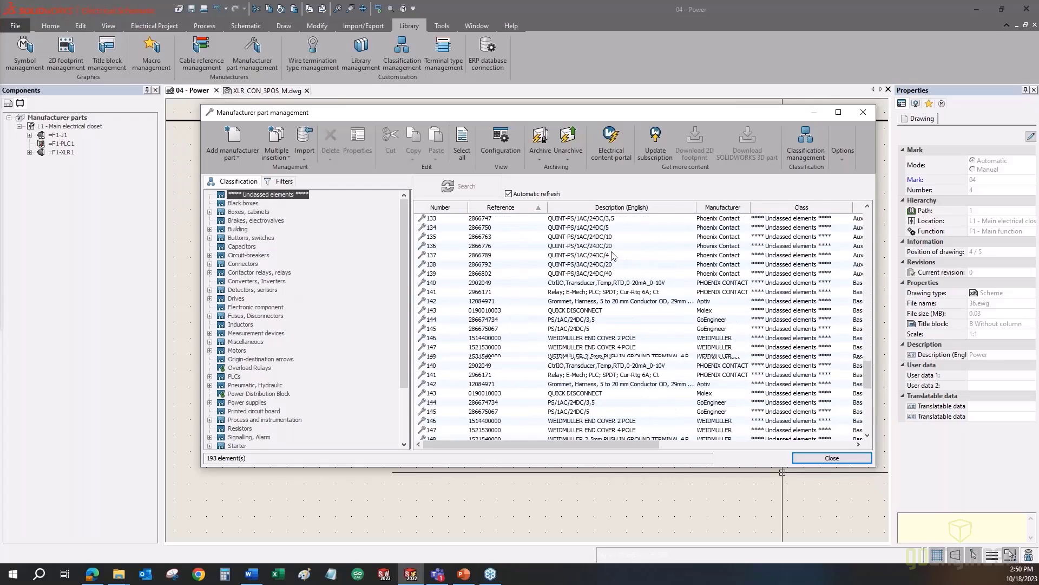
pyautogui.scroll(8, 614, 257)
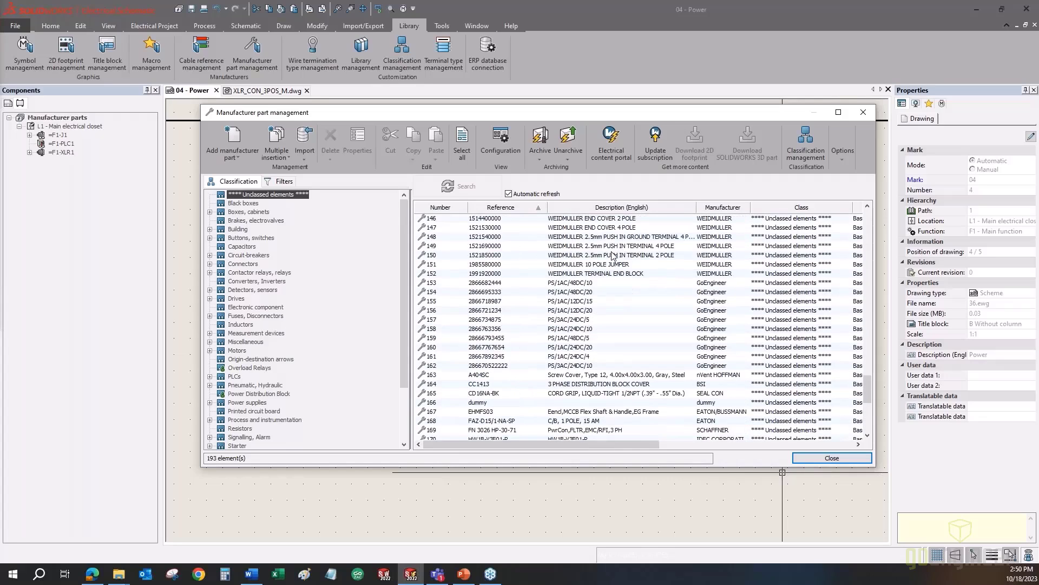
pyautogui.click(611, 312)
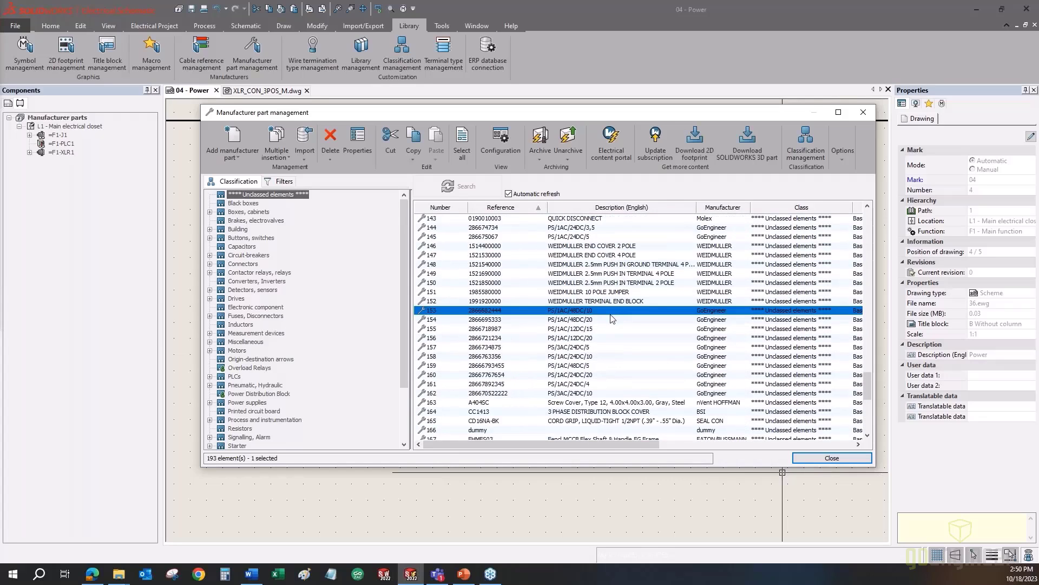
pyautogui.keyDown('shift'); pyautogui.click(597, 393); pyautogui.keyUp('shift')
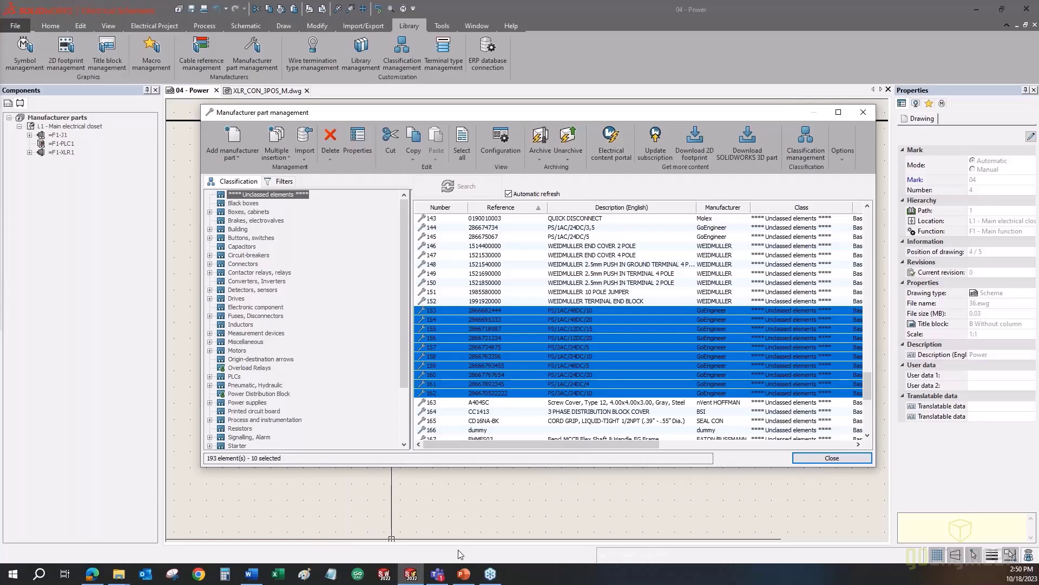
pyautogui.click(313, 460)
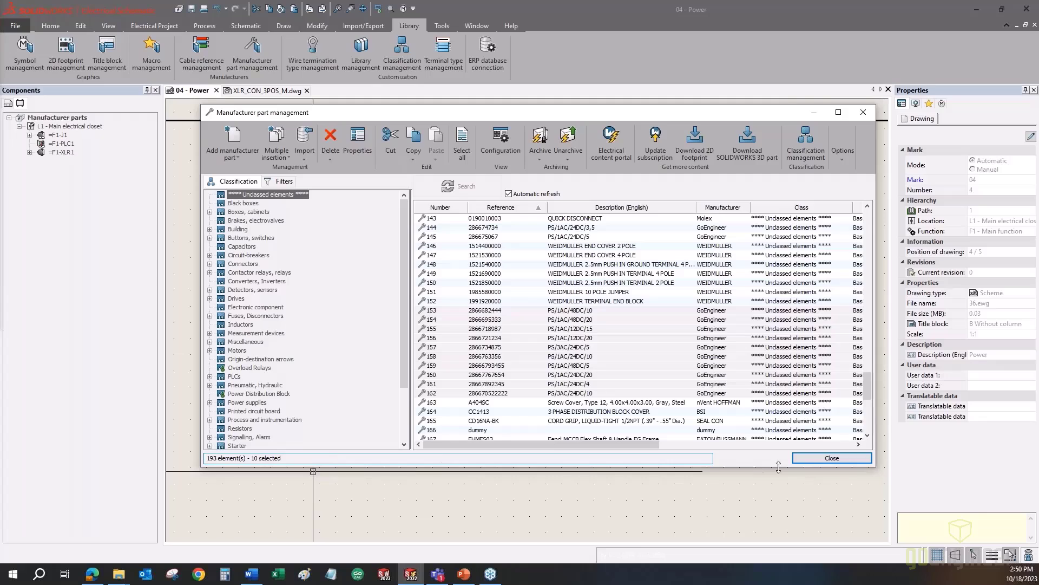
pyautogui.click(817, 458)
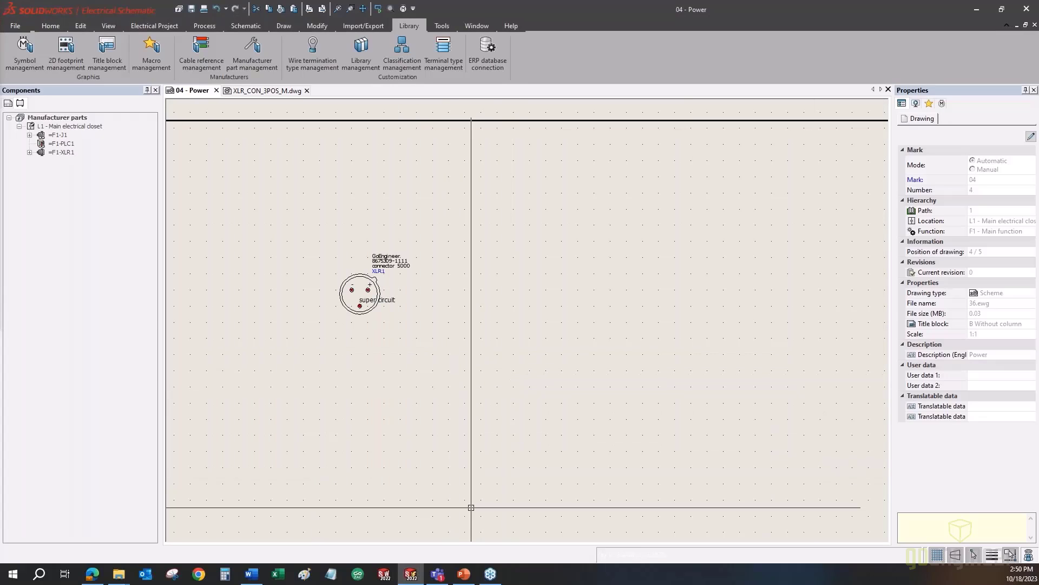
# - Show the closing questions slide, then minimize the slide show and return to SOLIDWORKS Electrical
pyautogui.click(463, 574)
pyautogui.click(475, 382)
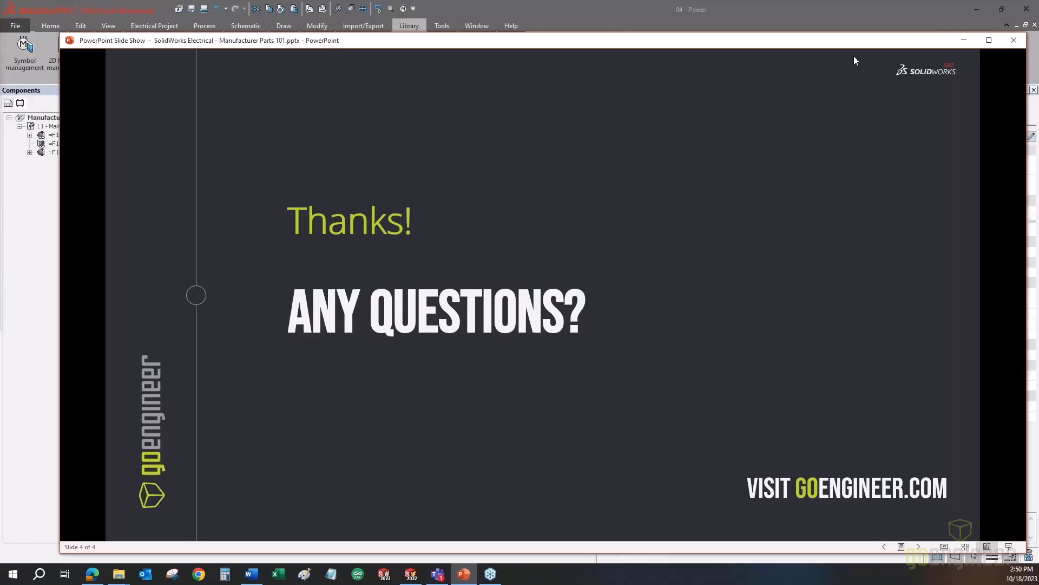
pyautogui.click(965, 40)
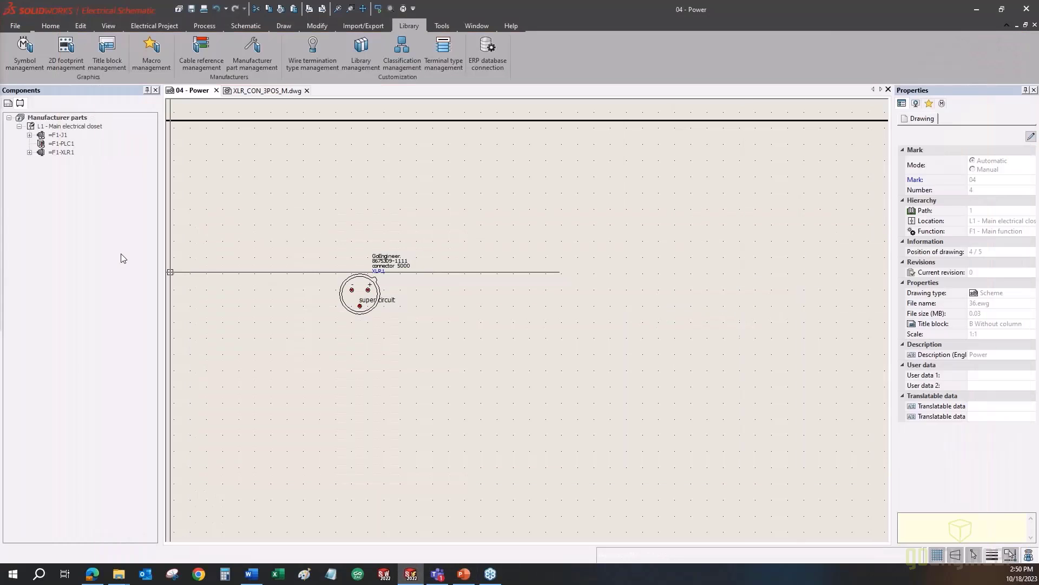
pyautogui.click(112, 238)
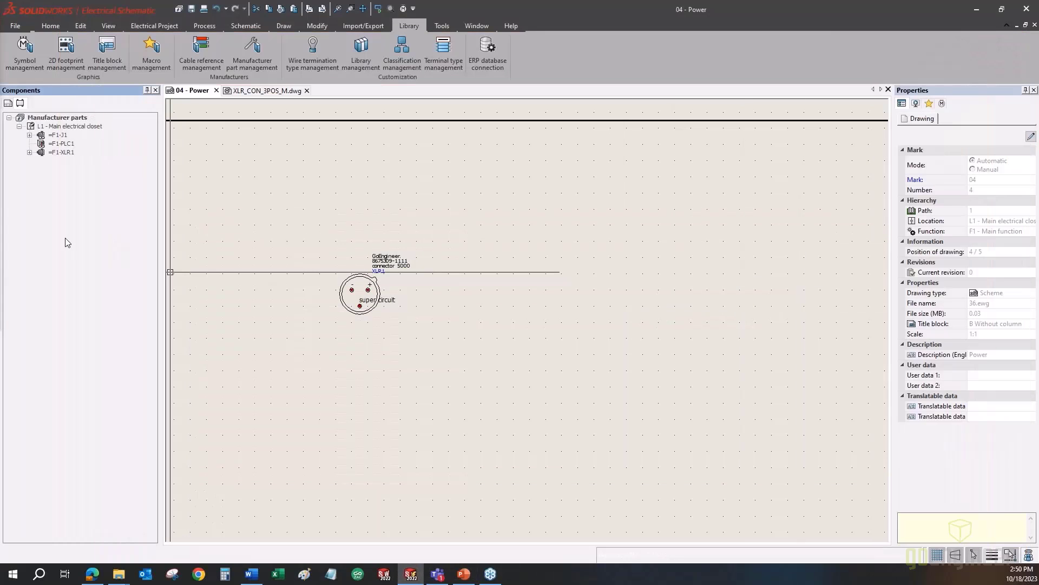
pyautogui.hotkey('alt', 'Tab')
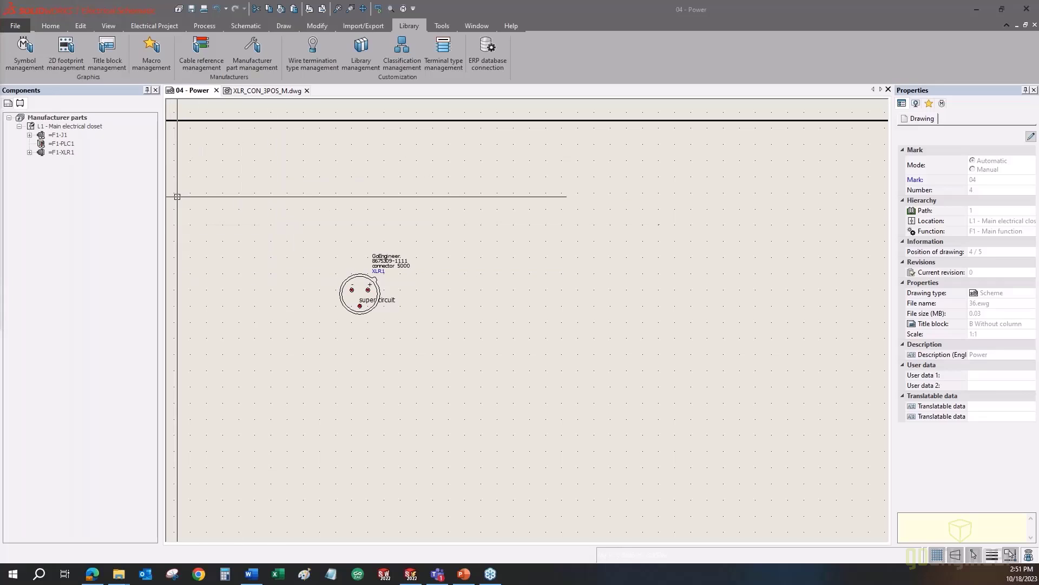
pyautogui.click(163, 26)
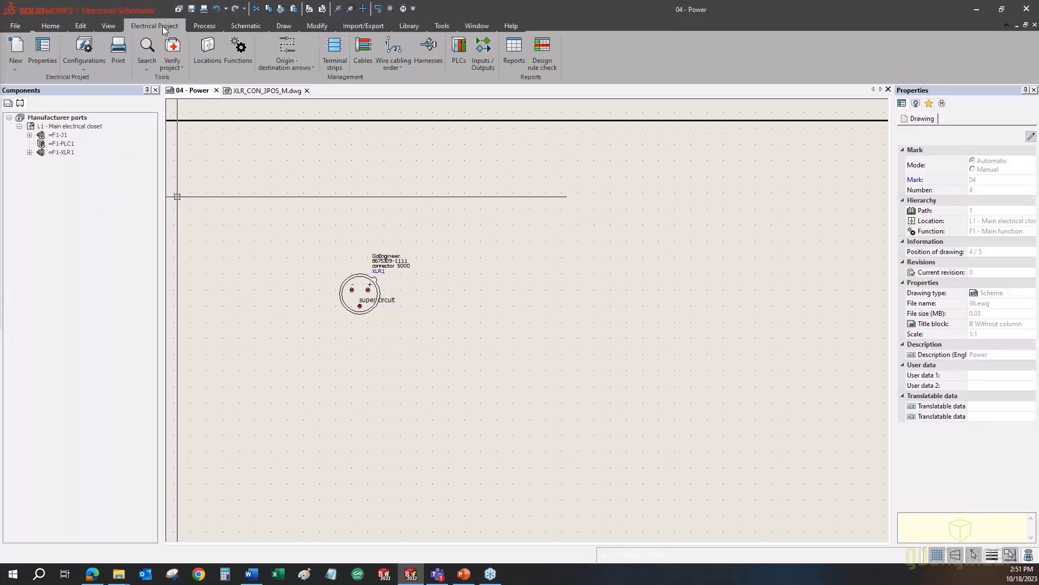
pyautogui.click(509, 53)
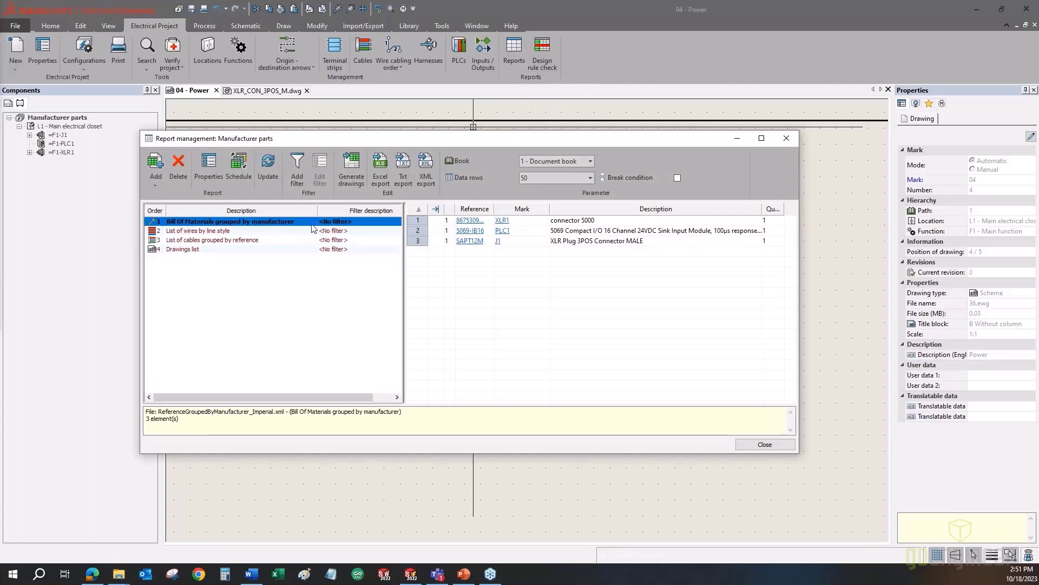
pyautogui.click(156, 184)
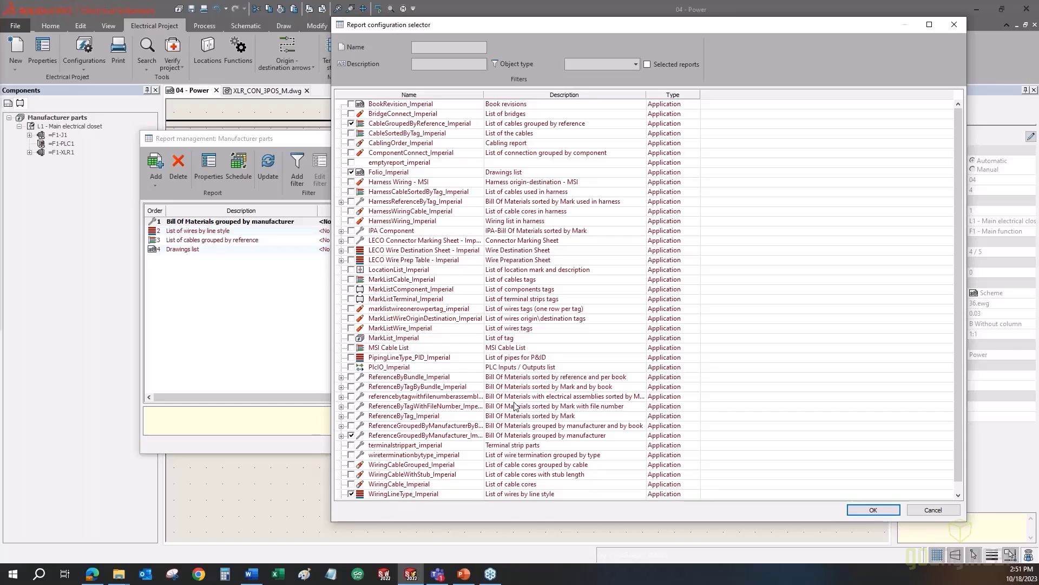
pyautogui.click(544, 399)
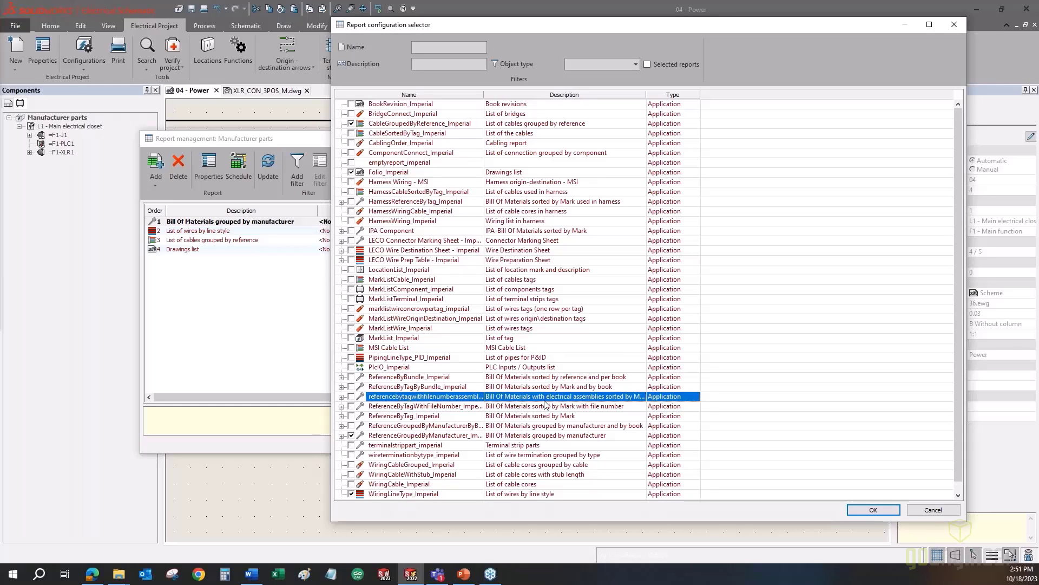
pyautogui.click(932, 510)
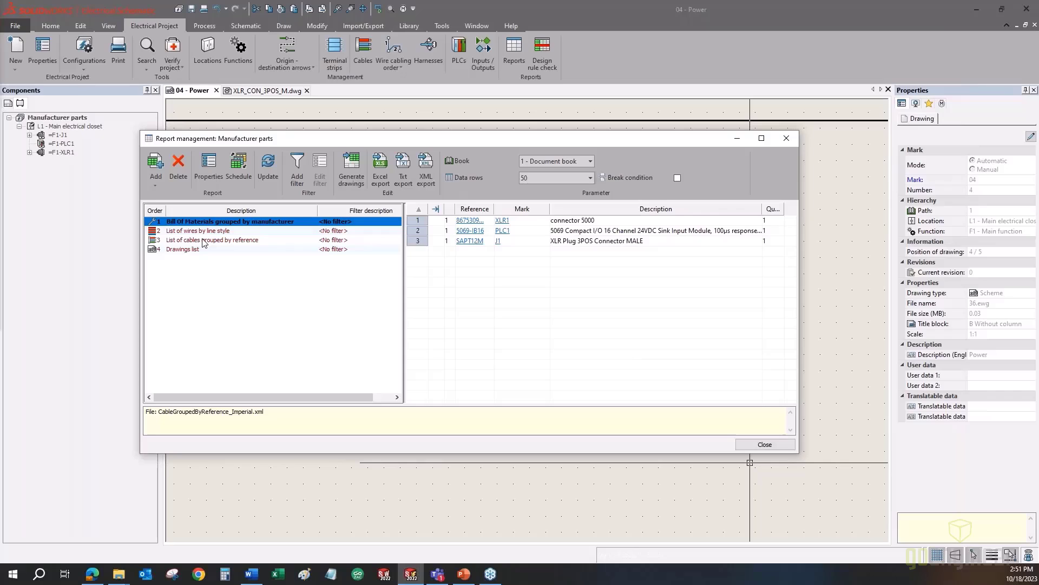
pyautogui.click(207, 183)
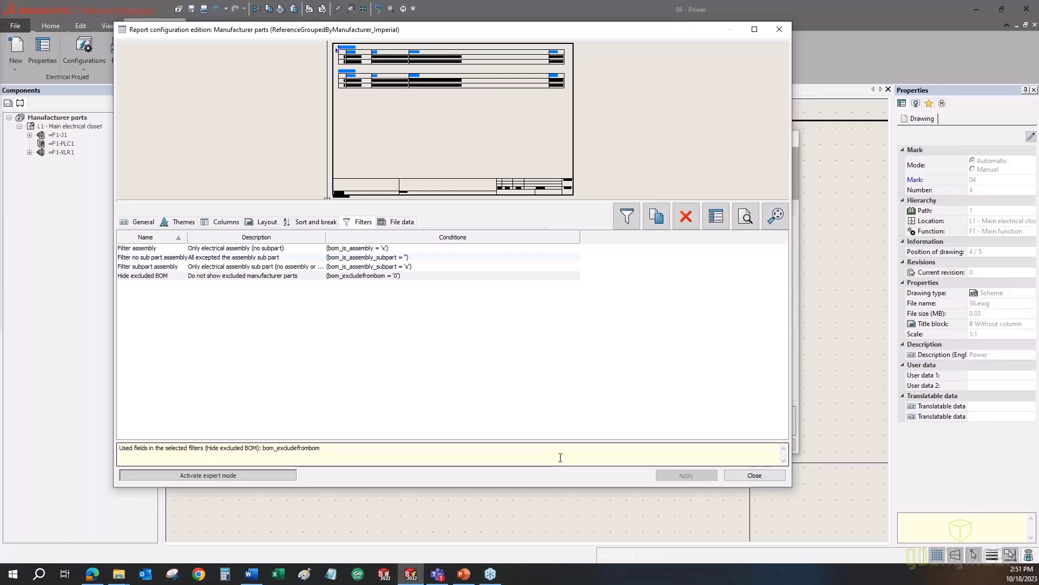
pyautogui.click(755, 475)
pyautogui.click(761, 444)
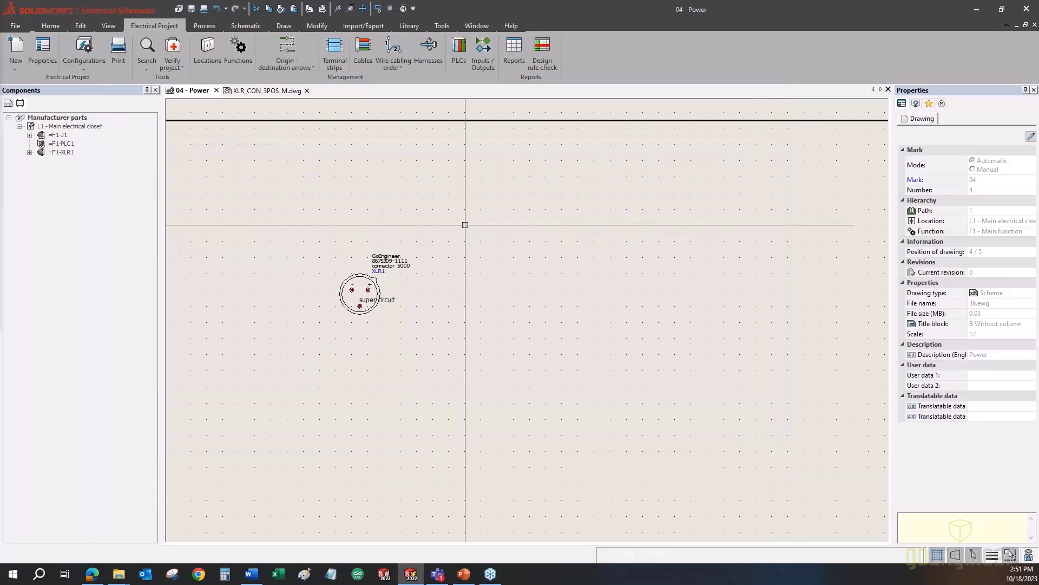
pyautogui.click(409, 25)
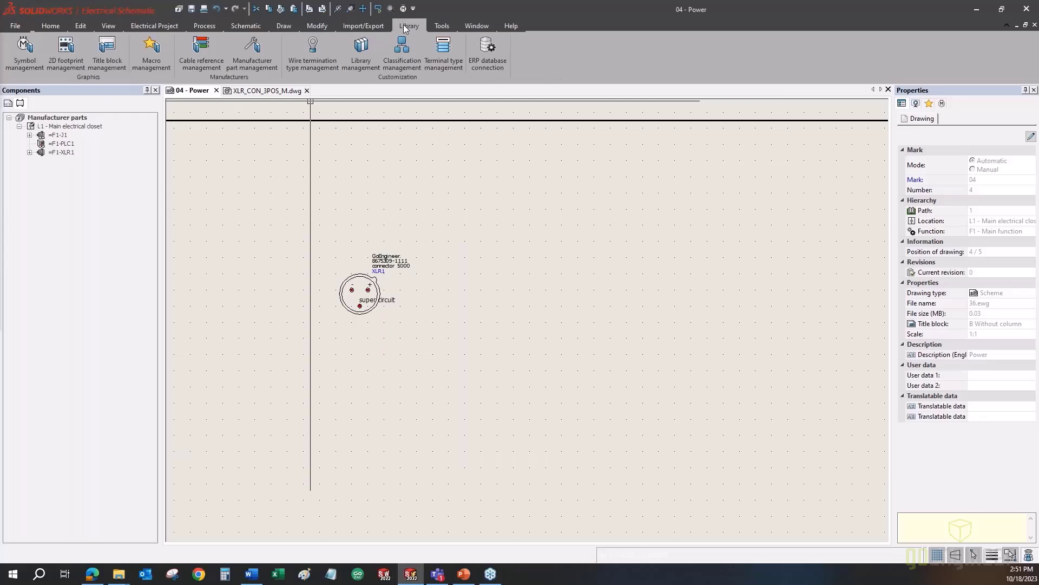
pyautogui.click(205, 59)
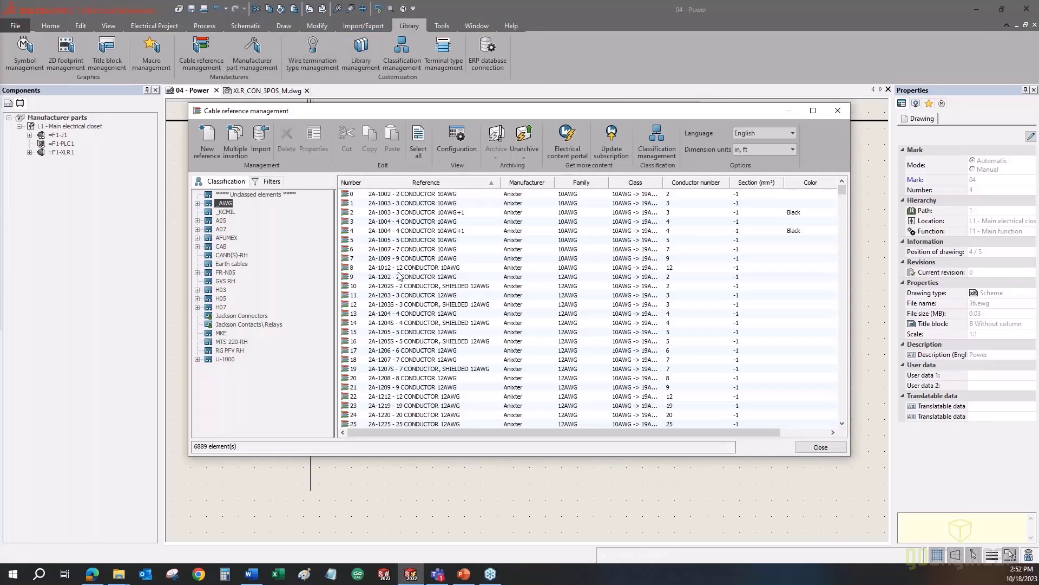
pyautogui.click(399, 276)
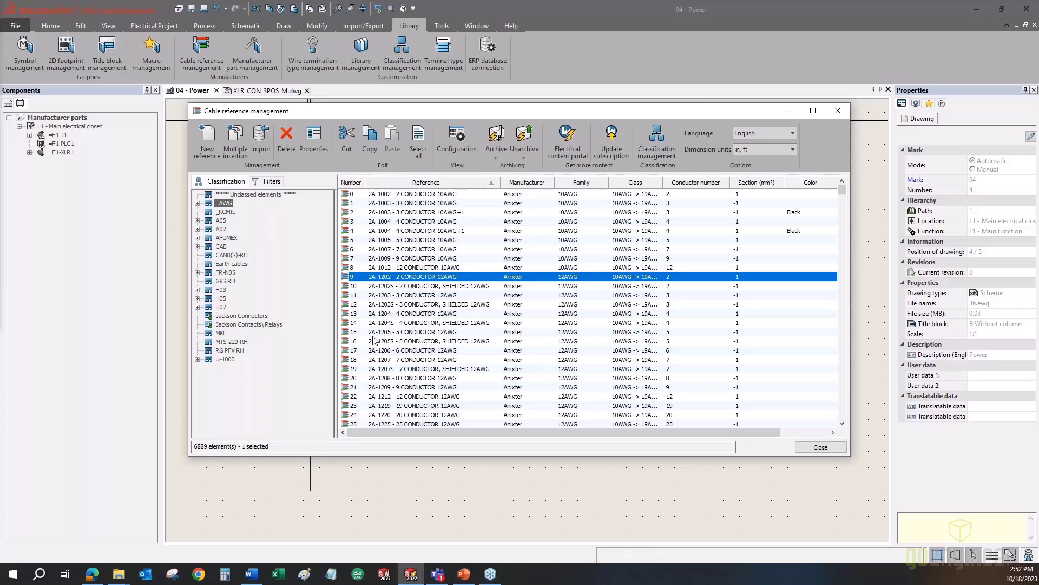
pyautogui.click(814, 448)
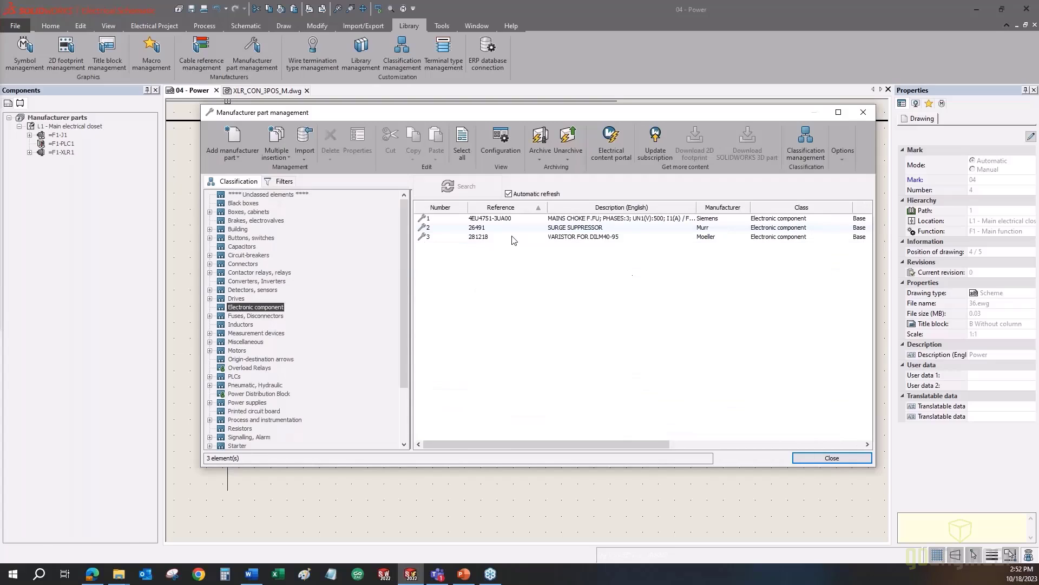
pyautogui.click(502, 236)
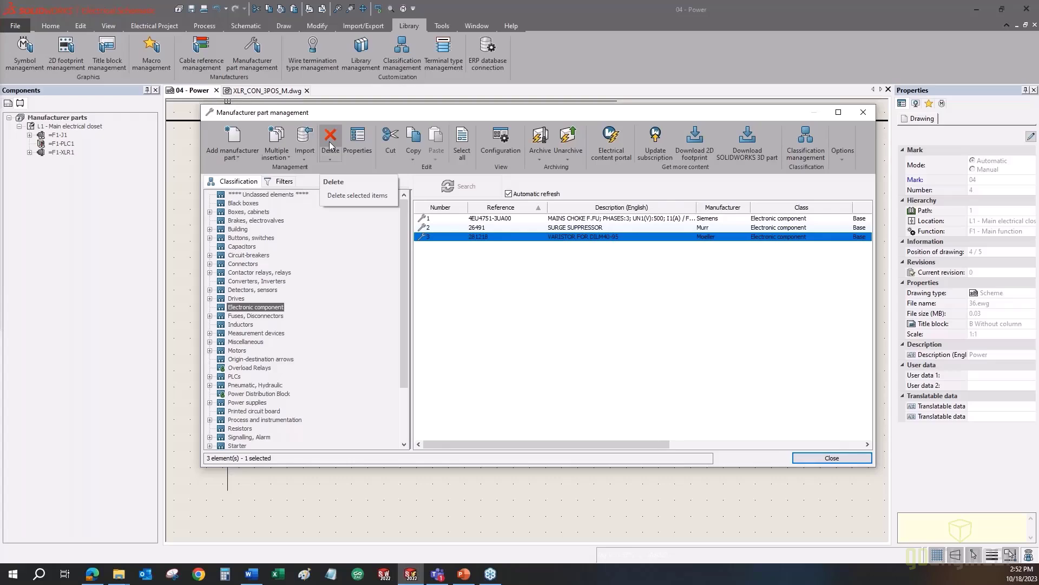
pyautogui.click(189, 189)
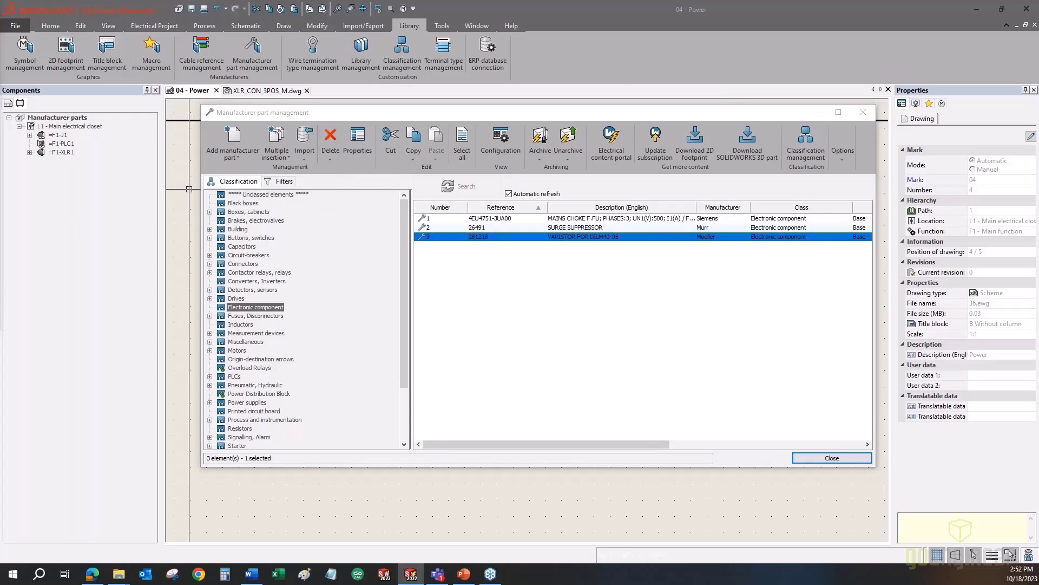
pyautogui.click(832, 458)
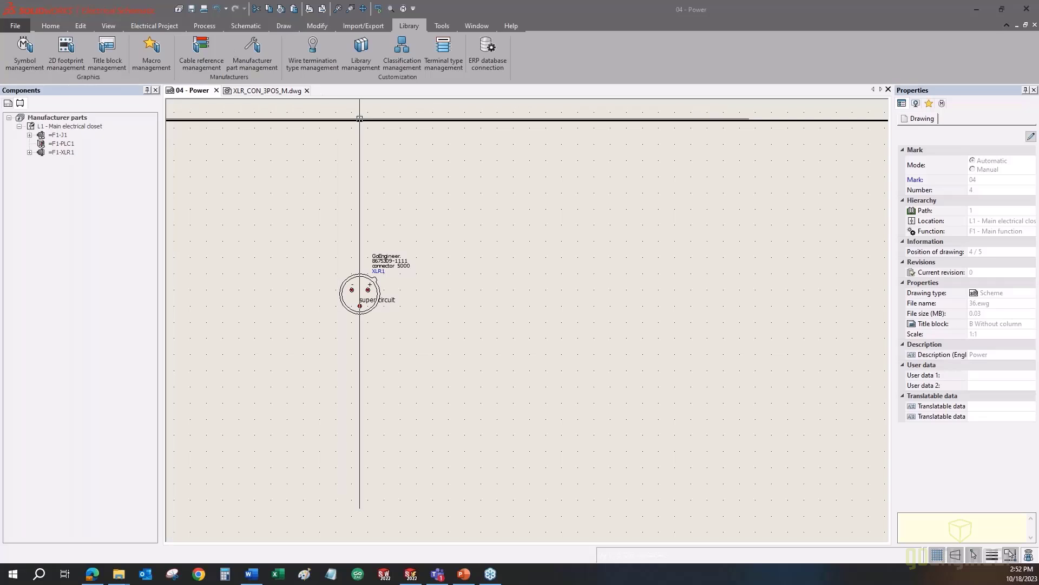
# - Try deleting the system class Origin-destination arrows, then browse the Overload Relays and Black boxes classes
pyautogui.click(402, 52)
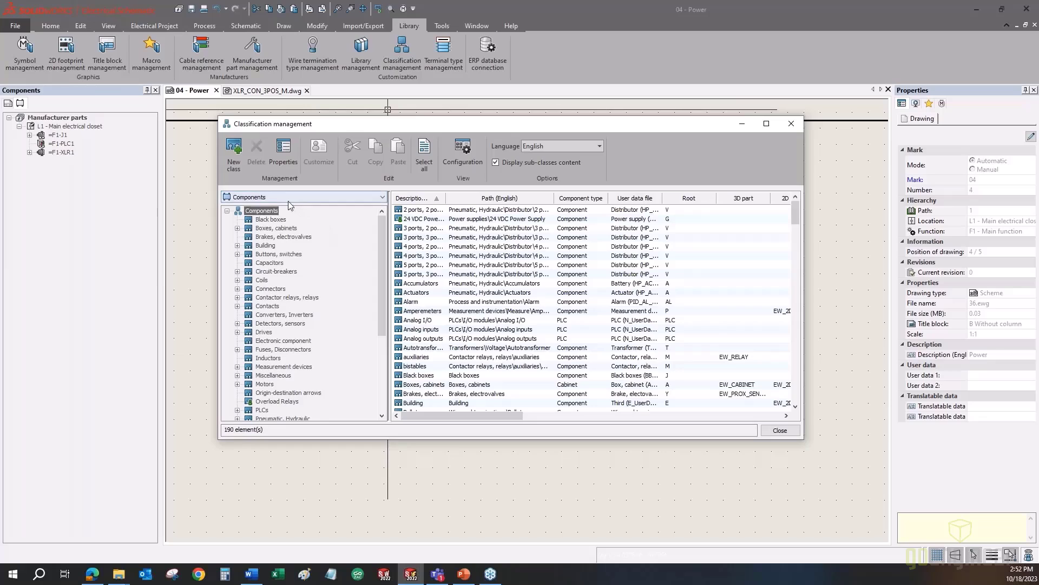
pyautogui.click(273, 393)
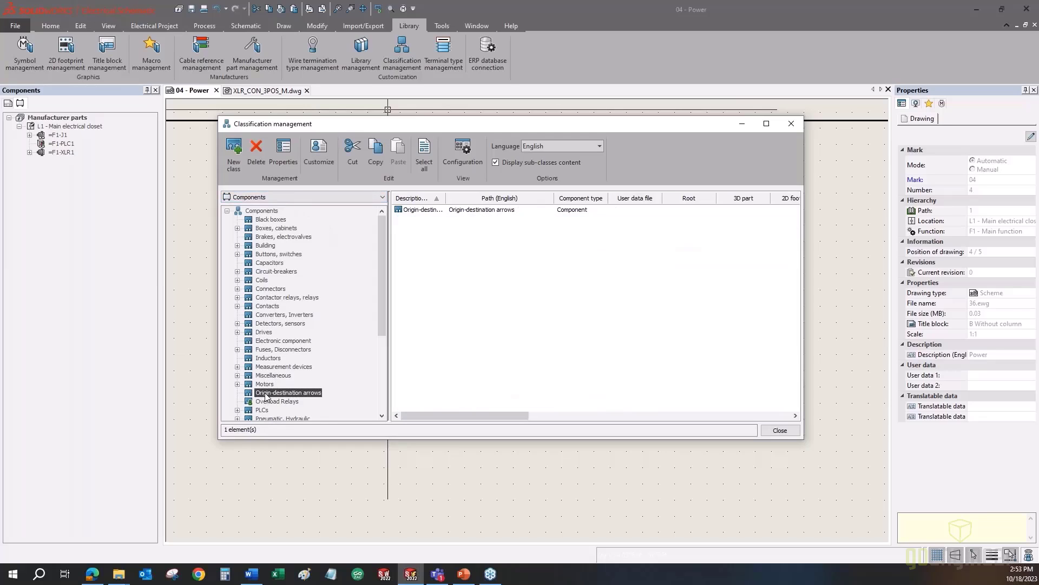
pyautogui.click(254, 154)
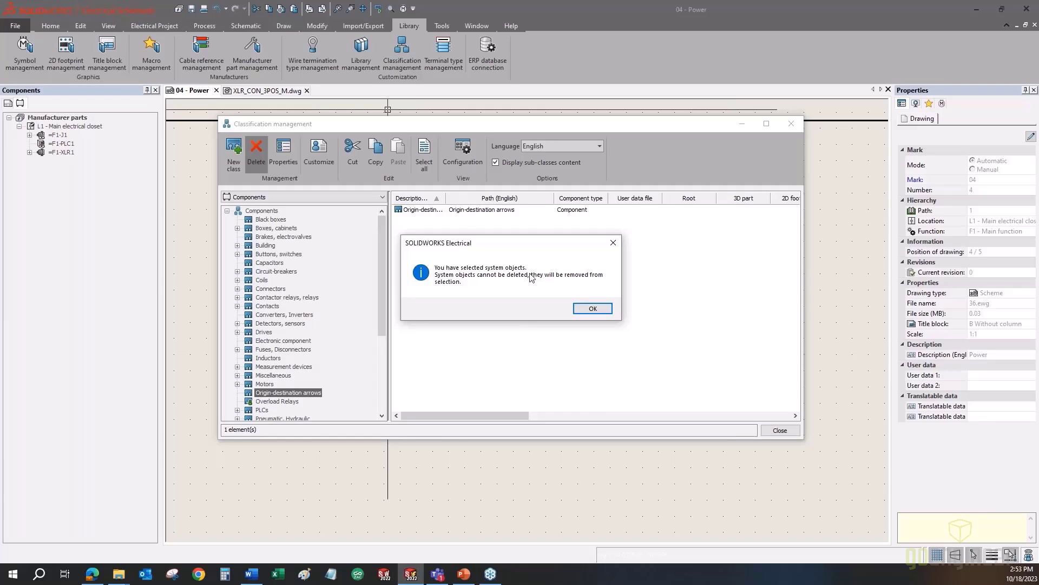
pyautogui.click(586, 307)
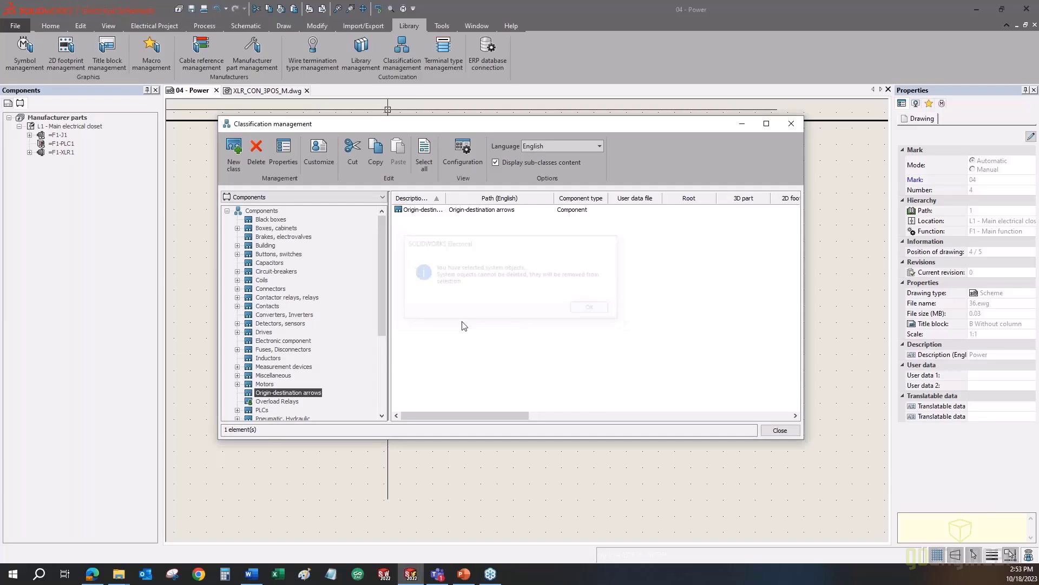
pyautogui.click(286, 404)
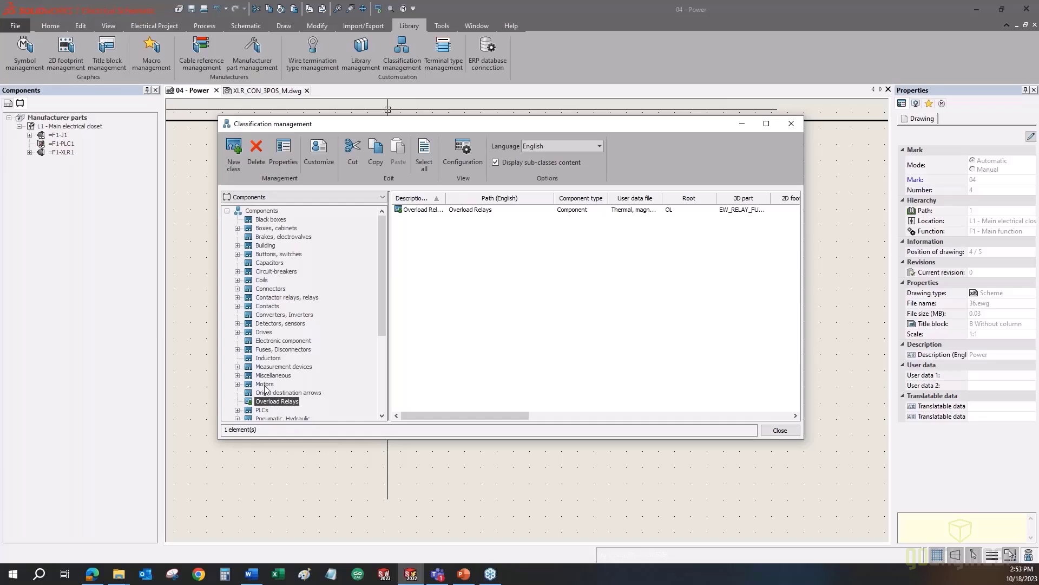
pyautogui.click(268, 220)
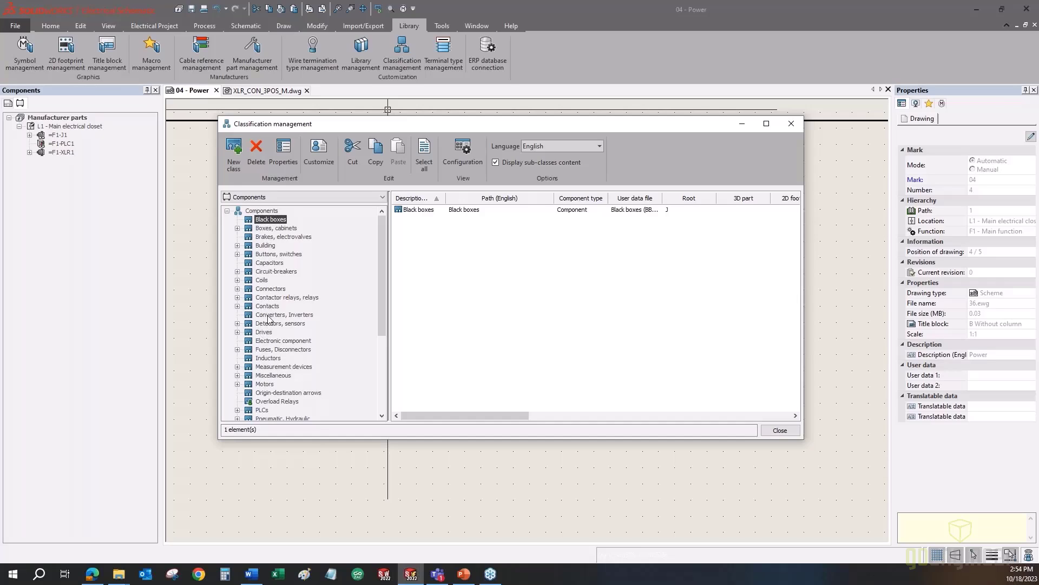
# - Close the Classification management window and bring up the Tools ribbon
pyautogui.click(791, 124)
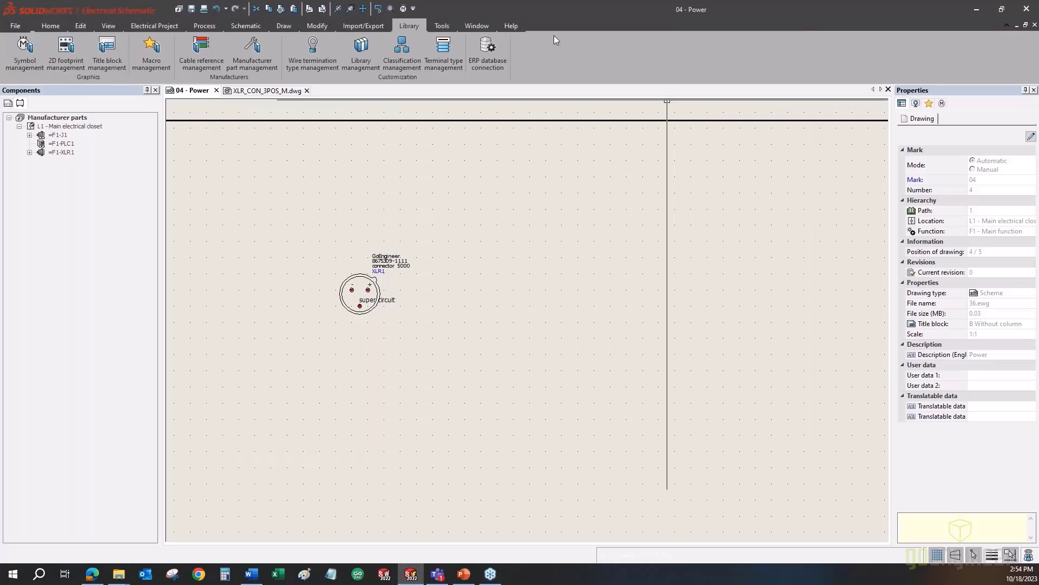
pyautogui.click(436, 26)
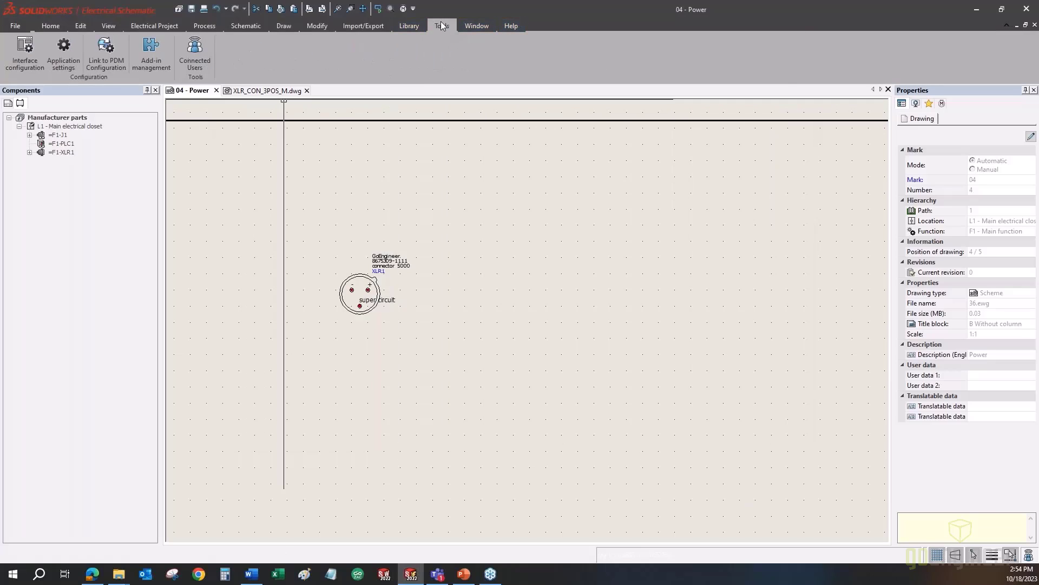
# - In Interface configuration's Rights management, try enabling 'User must log in' with an administrator login, then cancel
pyautogui.click(30, 53)
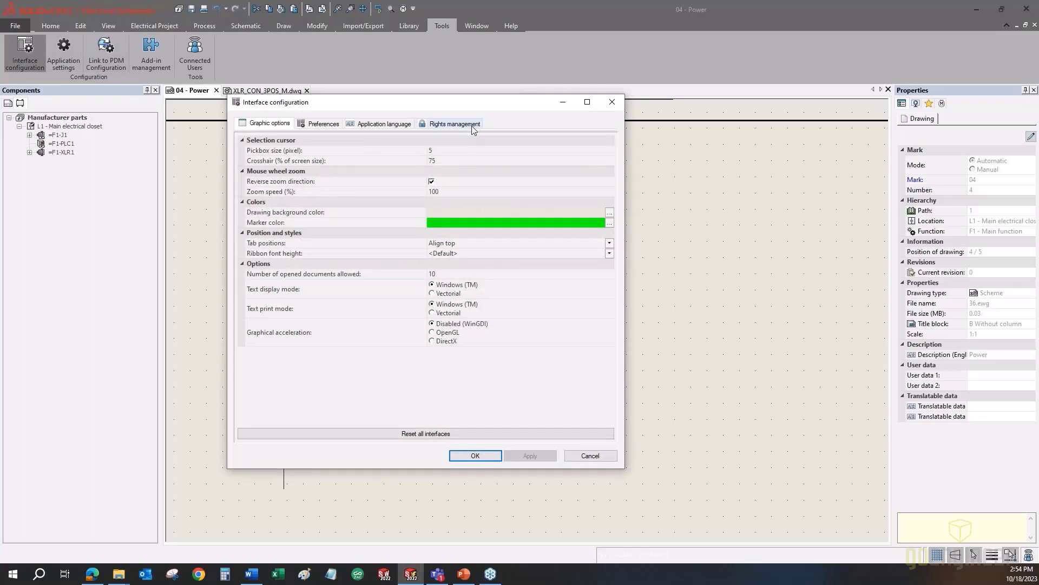
pyautogui.click(473, 126)
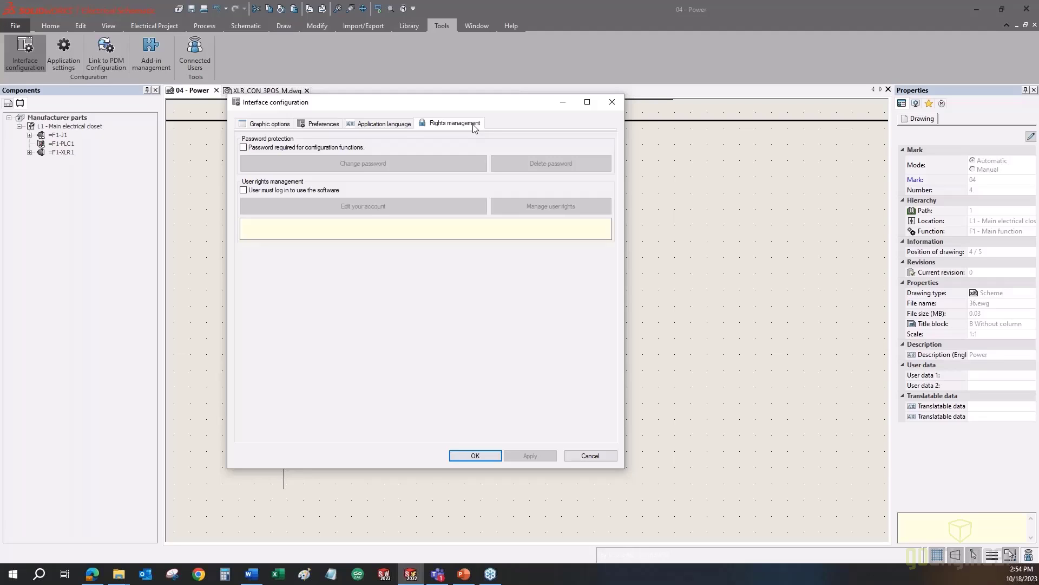
pyautogui.click(287, 192)
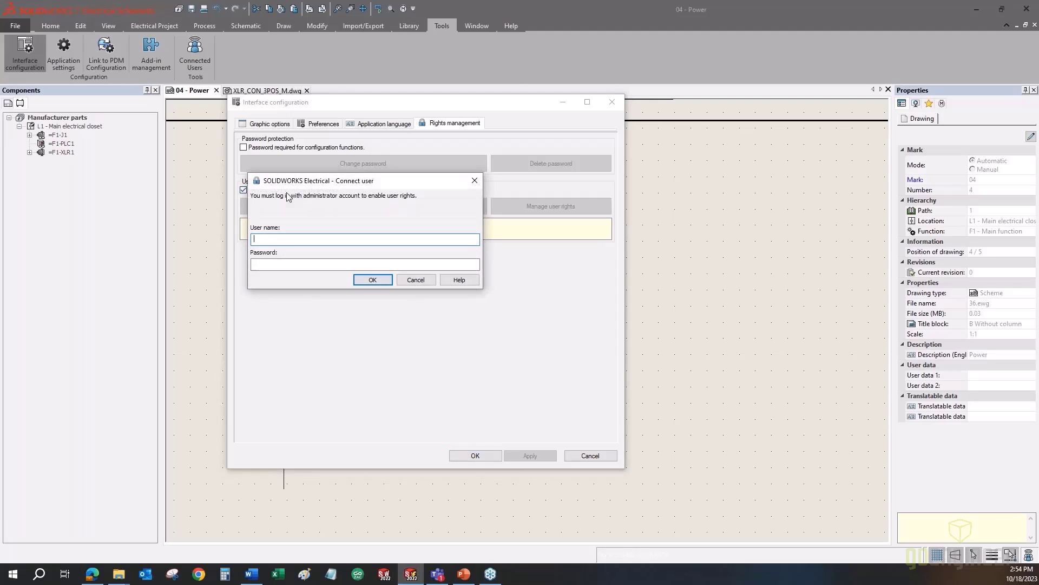
pyautogui.press('Tab')
pyautogui.write('•')
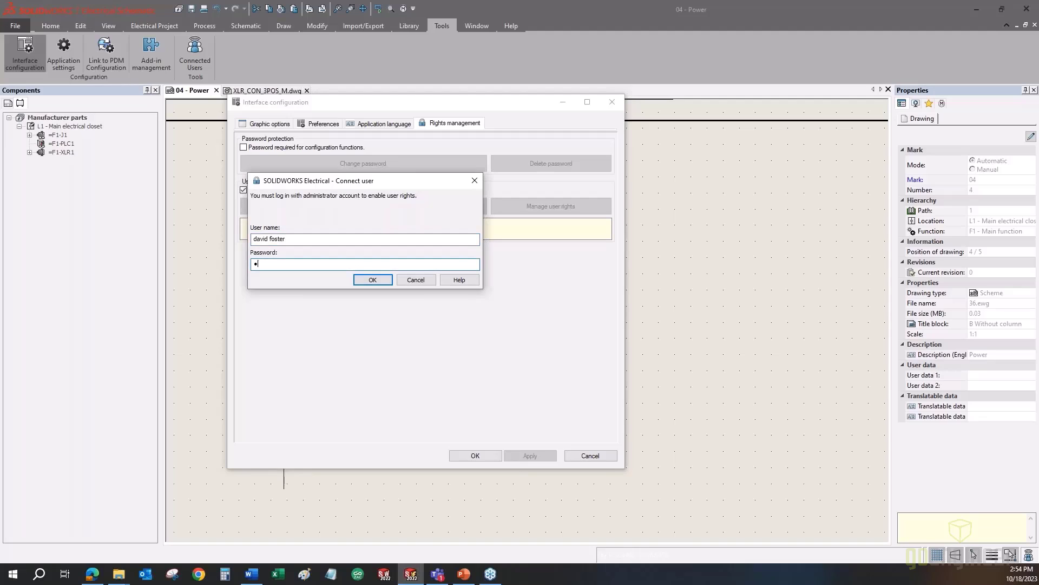
pyautogui.write('•••••••')
pyautogui.press('Return')
pyautogui.press('Return')
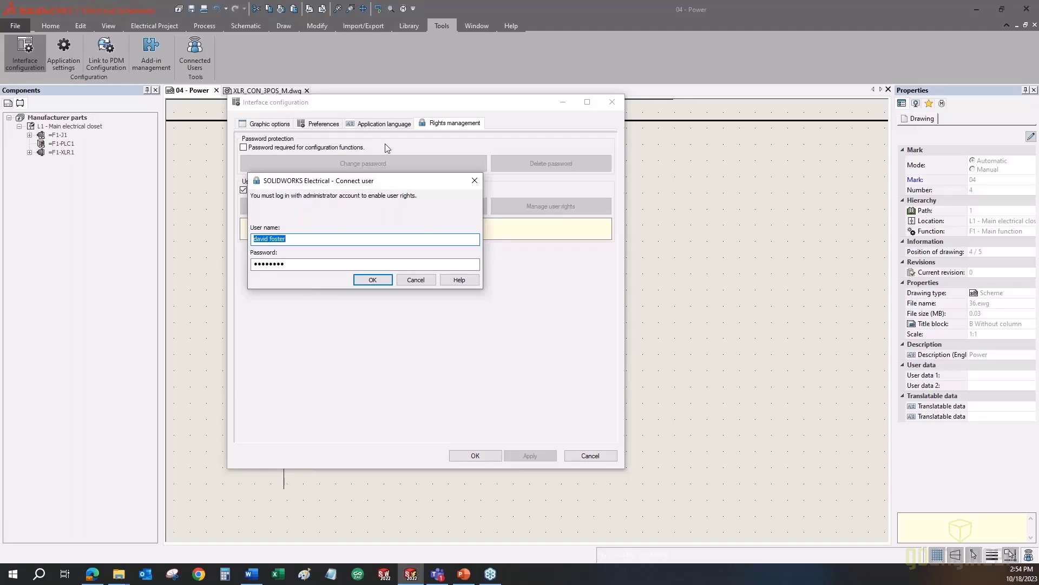
pyautogui.click(420, 280)
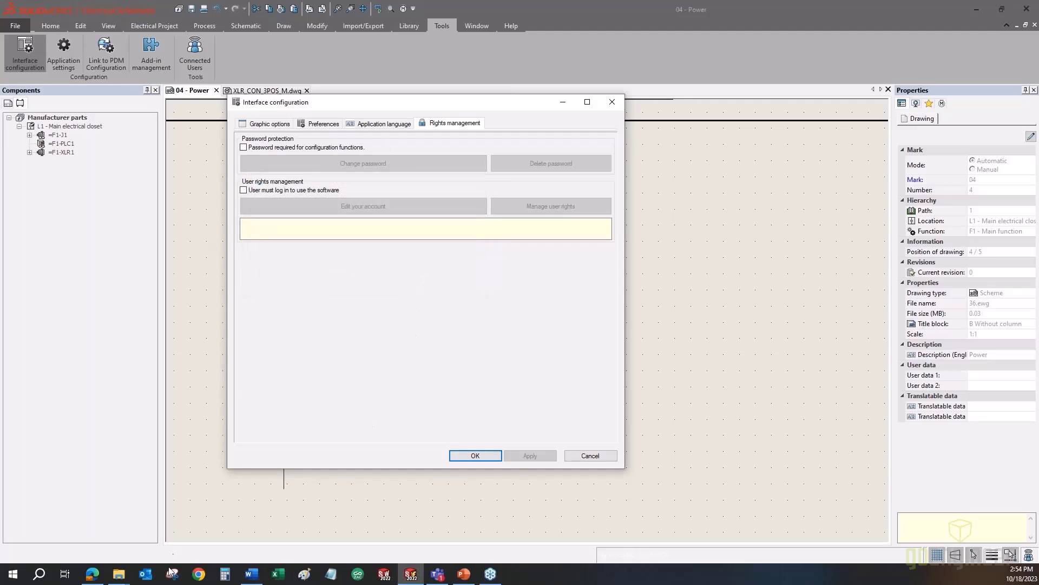
pyautogui.click(591, 457)
# - Open SOLIDWORKS Electrical Help and search topics for 'rights management'
pyautogui.click(510, 25)
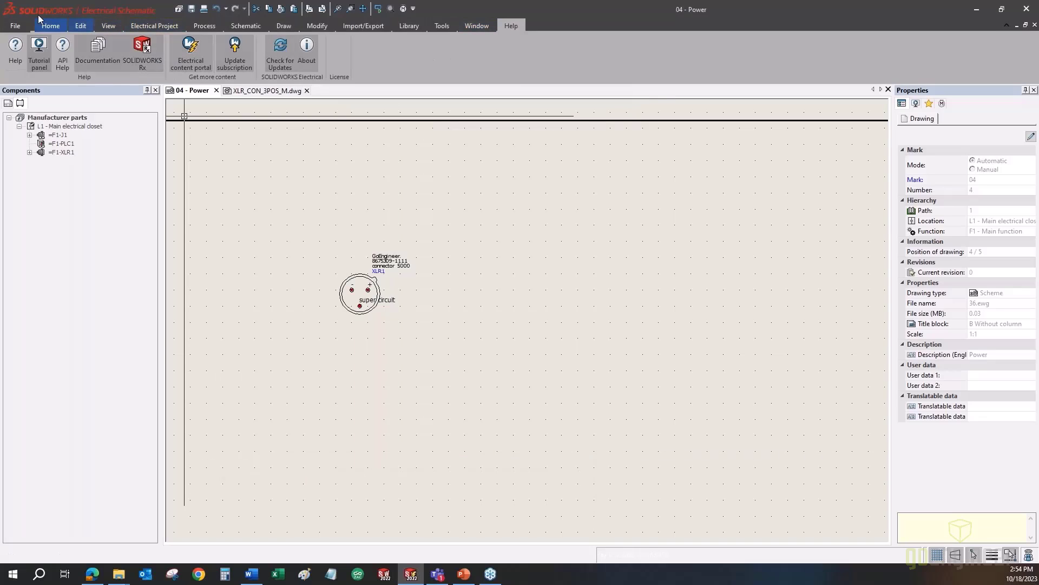
pyautogui.click(15, 64)
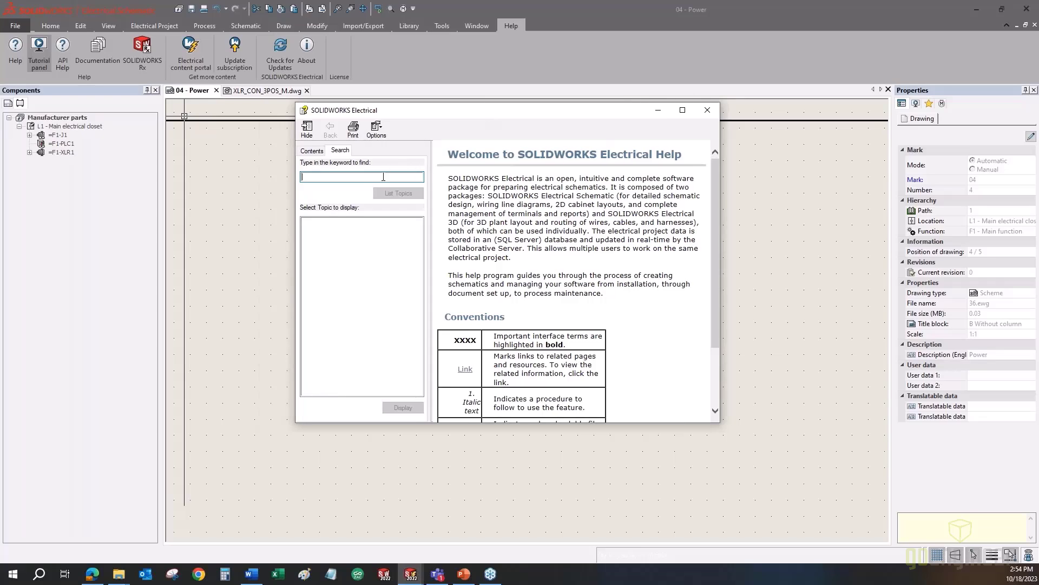
pyautogui.write('rights management')
pyautogui.press('Return')
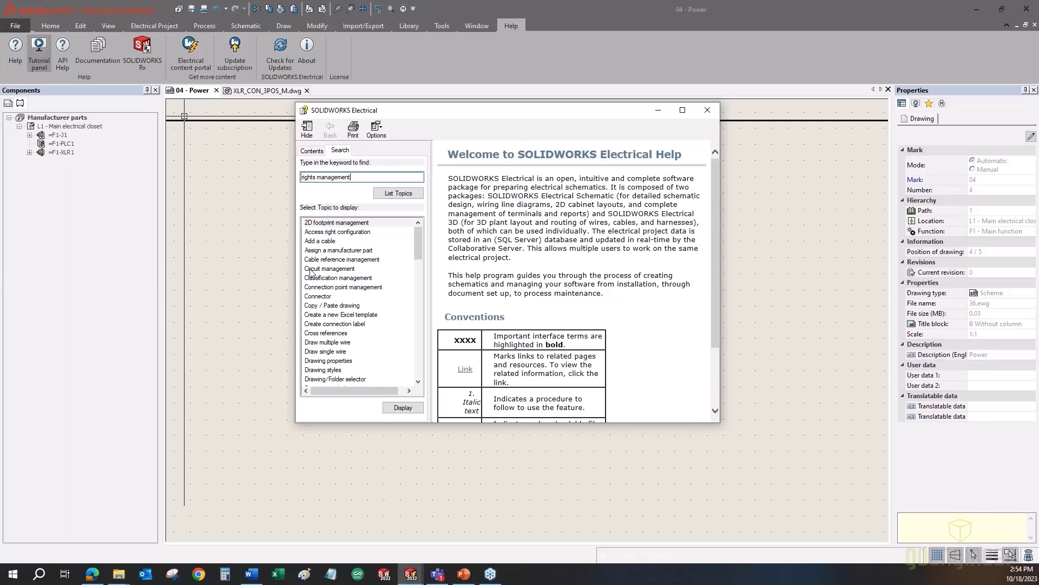
# - Open the 'User rights manager' topic from the results and maximize the Help window
pyautogui.scroll(-4, 311, 273)
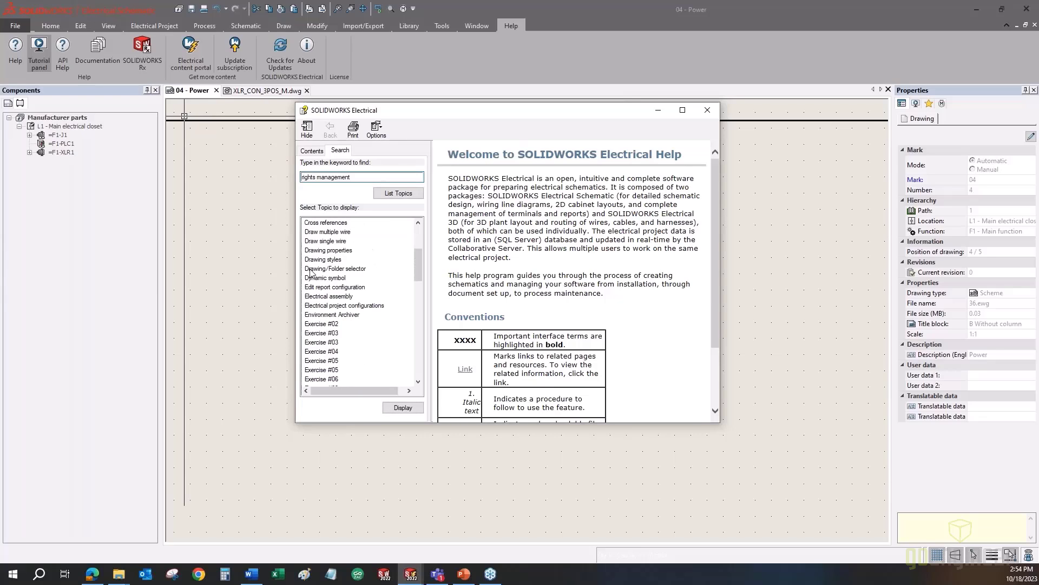
pyautogui.scroll(-10, 311, 272)
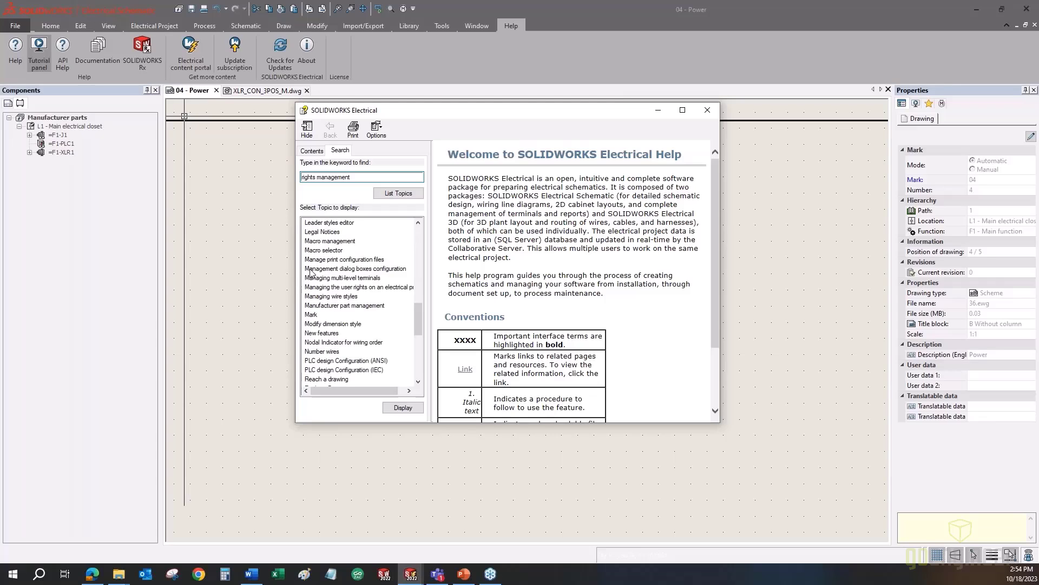
pyautogui.scroll(-8, 312, 272)
pyautogui.click(323, 360)
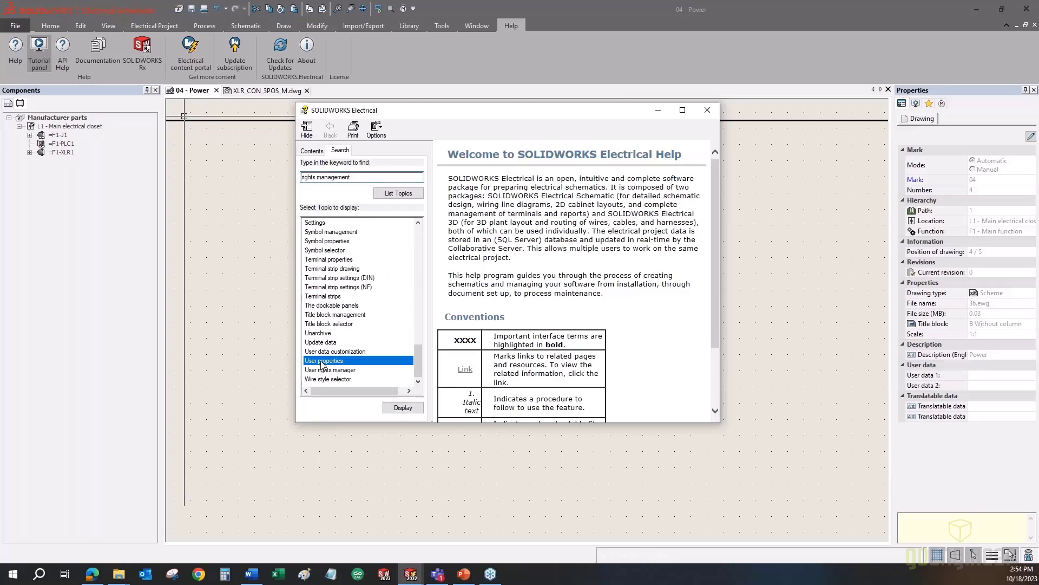
pyautogui.click(323, 370)
pyautogui.doubleClick(323, 370)
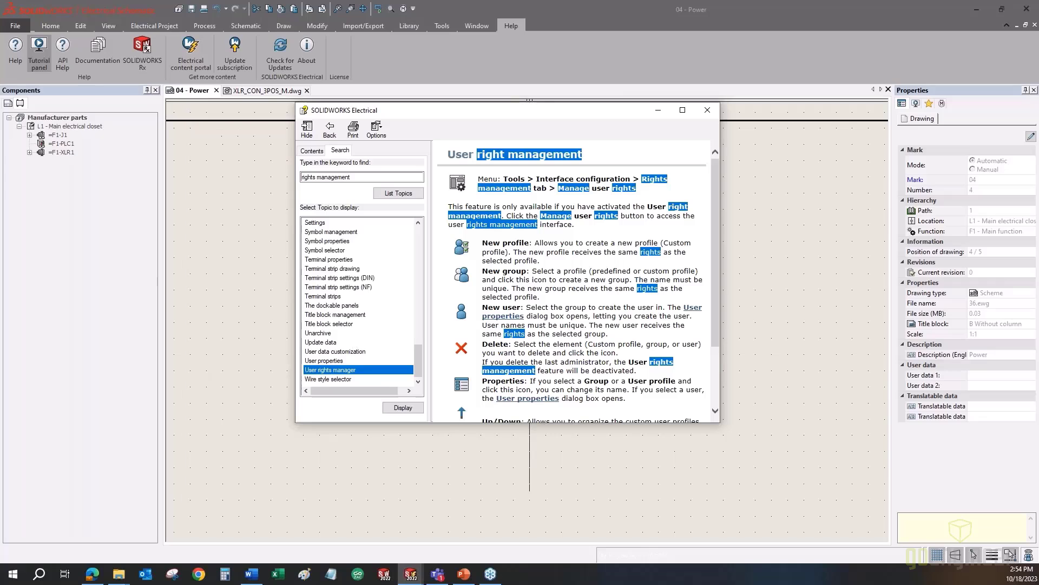
pyautogui.doubleClick(530, 108)
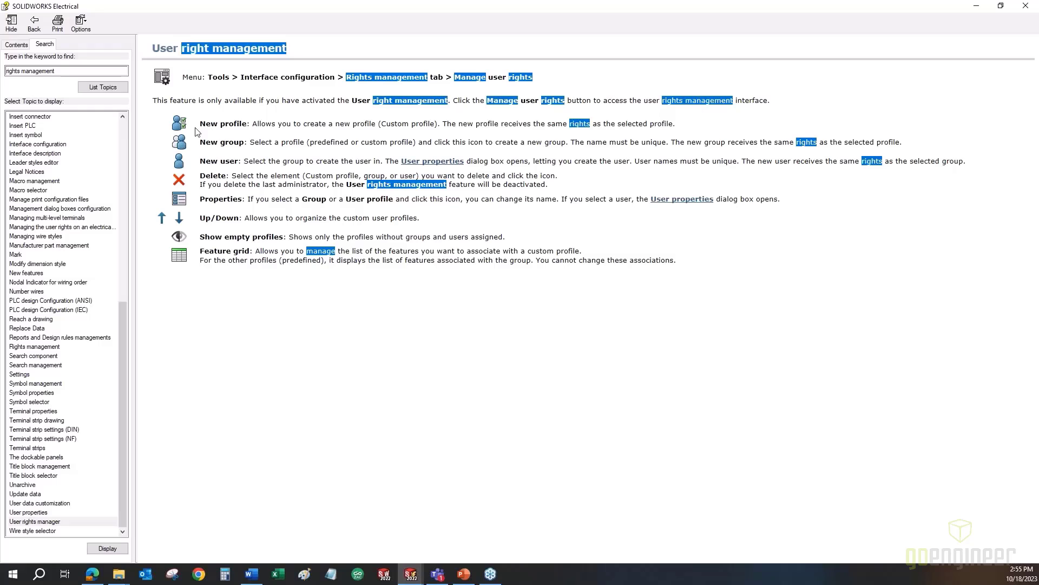
# - Highlight 'New profile', then open Rights management and follow its User right management link back
pyautogui.moveTo(200, 124); pyautogui.dragTo(247, 124)
pyautogui.click(416, 165)
pyautogui.doubleClick(34, 346)
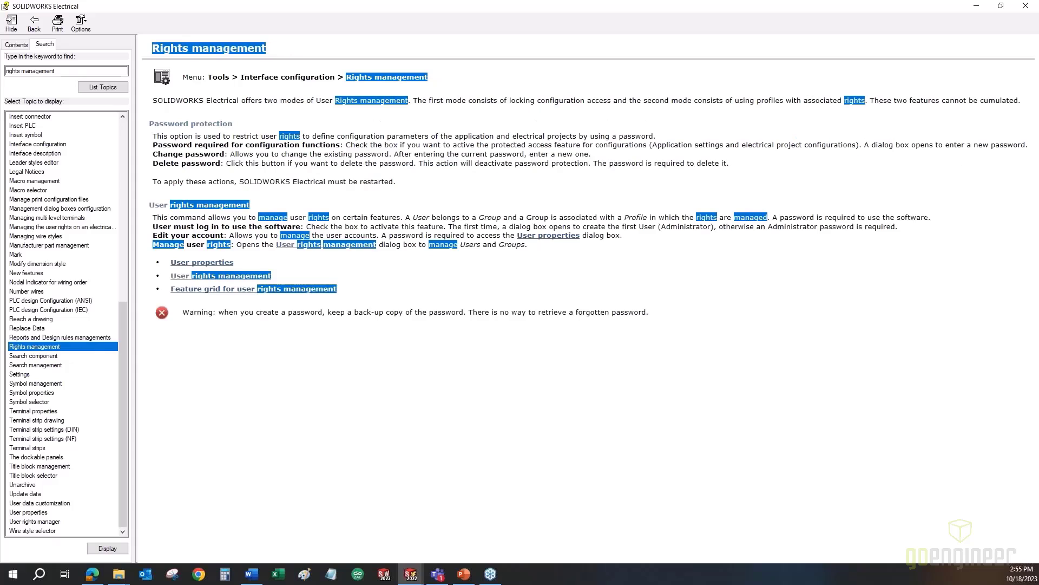
pyautogui.click(184, 277)
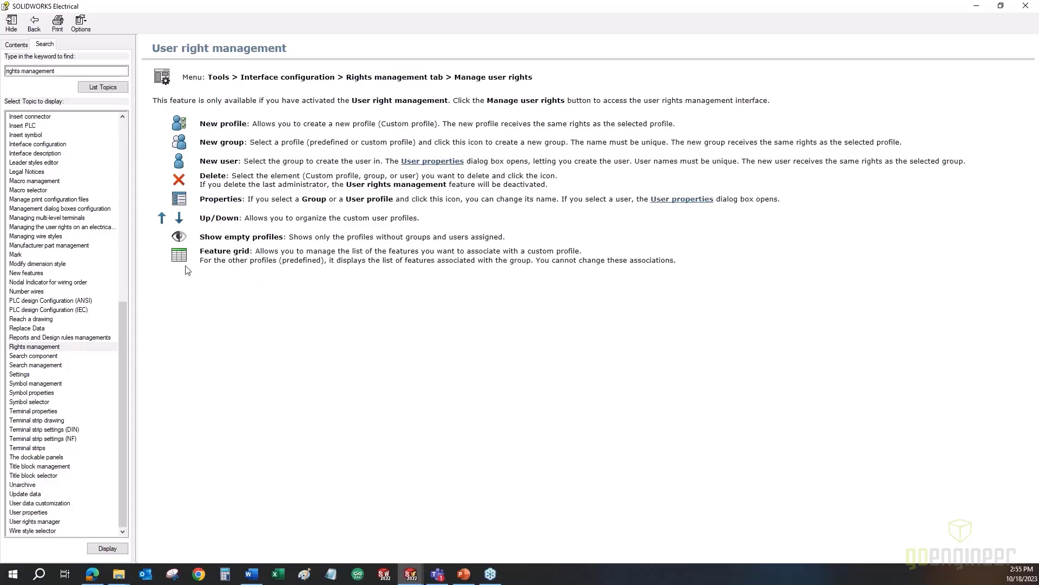
pyautogui.click(34, 22)
# - Read the feature grid for user rights and User properties pages, then close Help
pyautogui.click(256, 290)
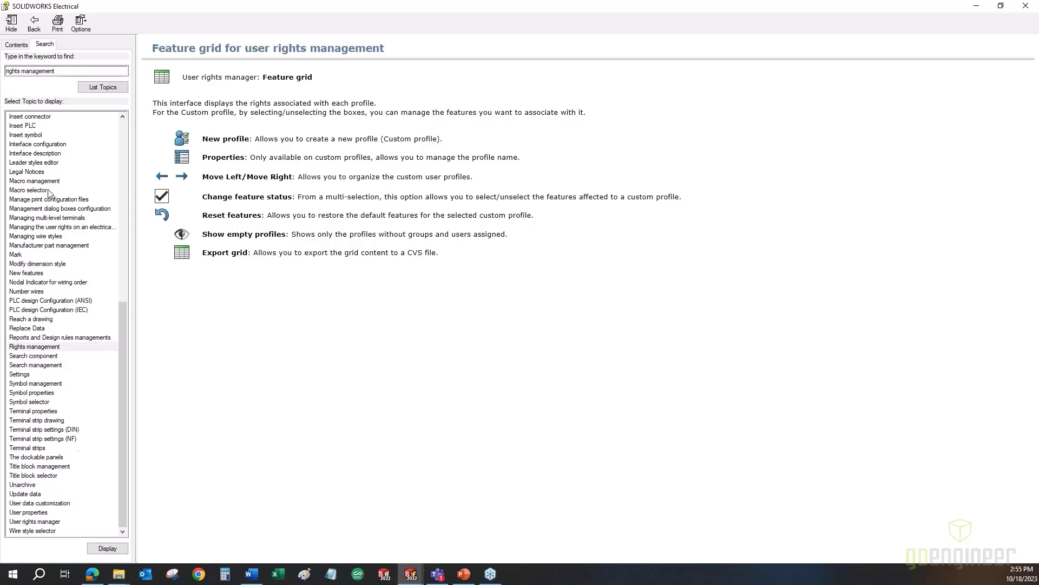
pyautogui.click(35, 24)
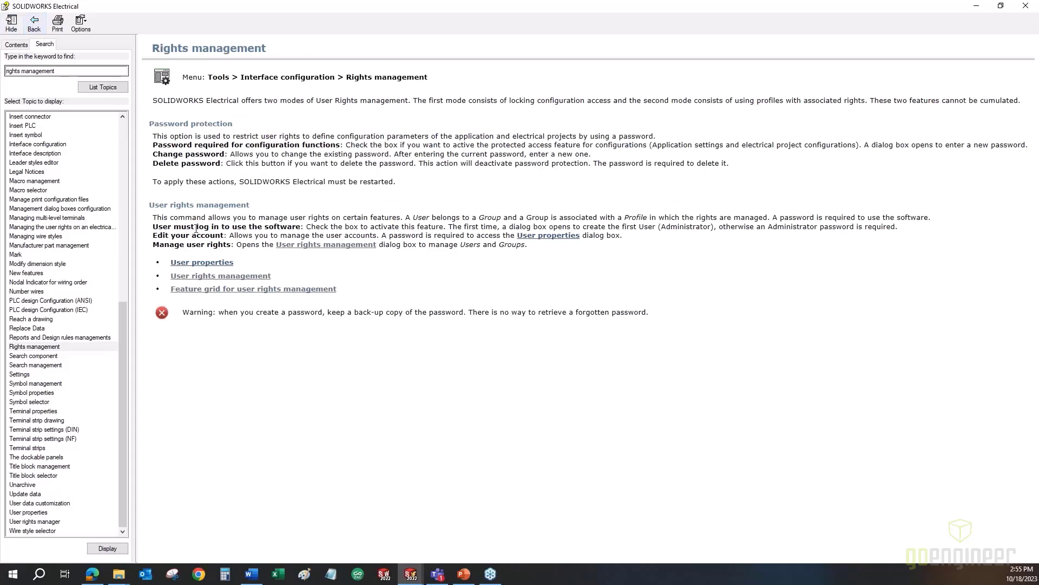
pyautogui.click(197, 265)
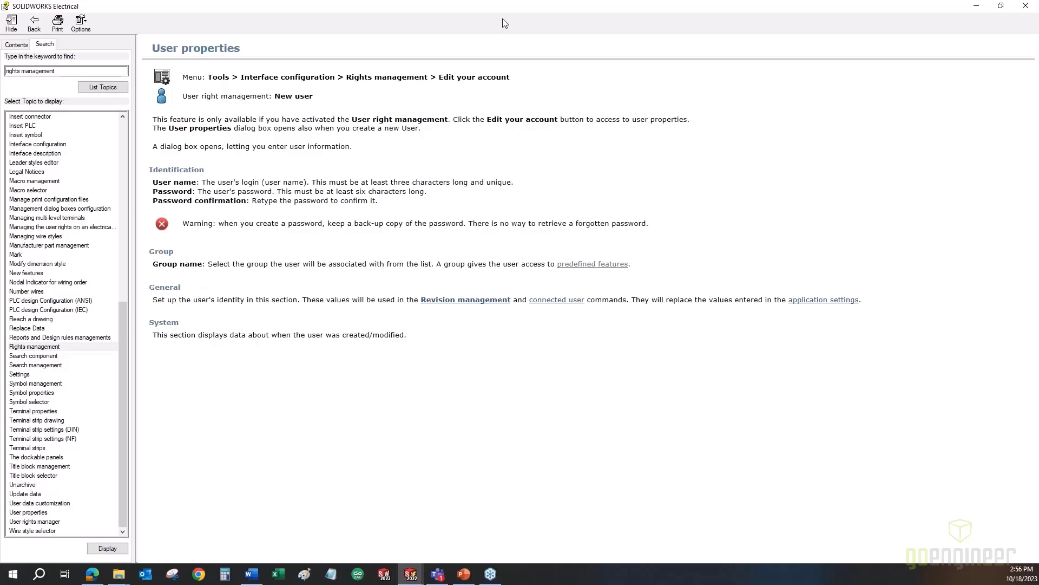
pyautogui.click(1025, 6)
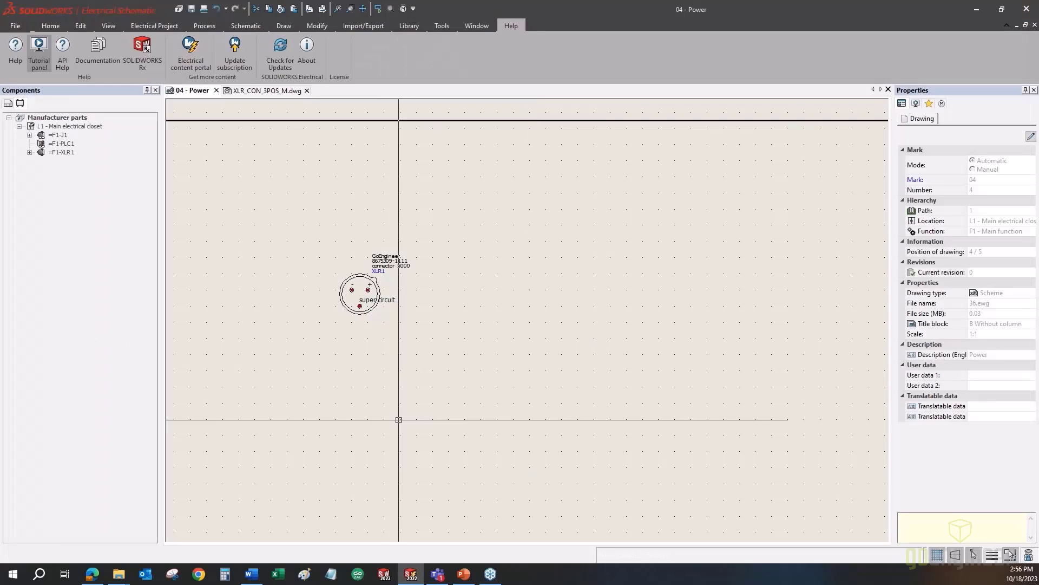